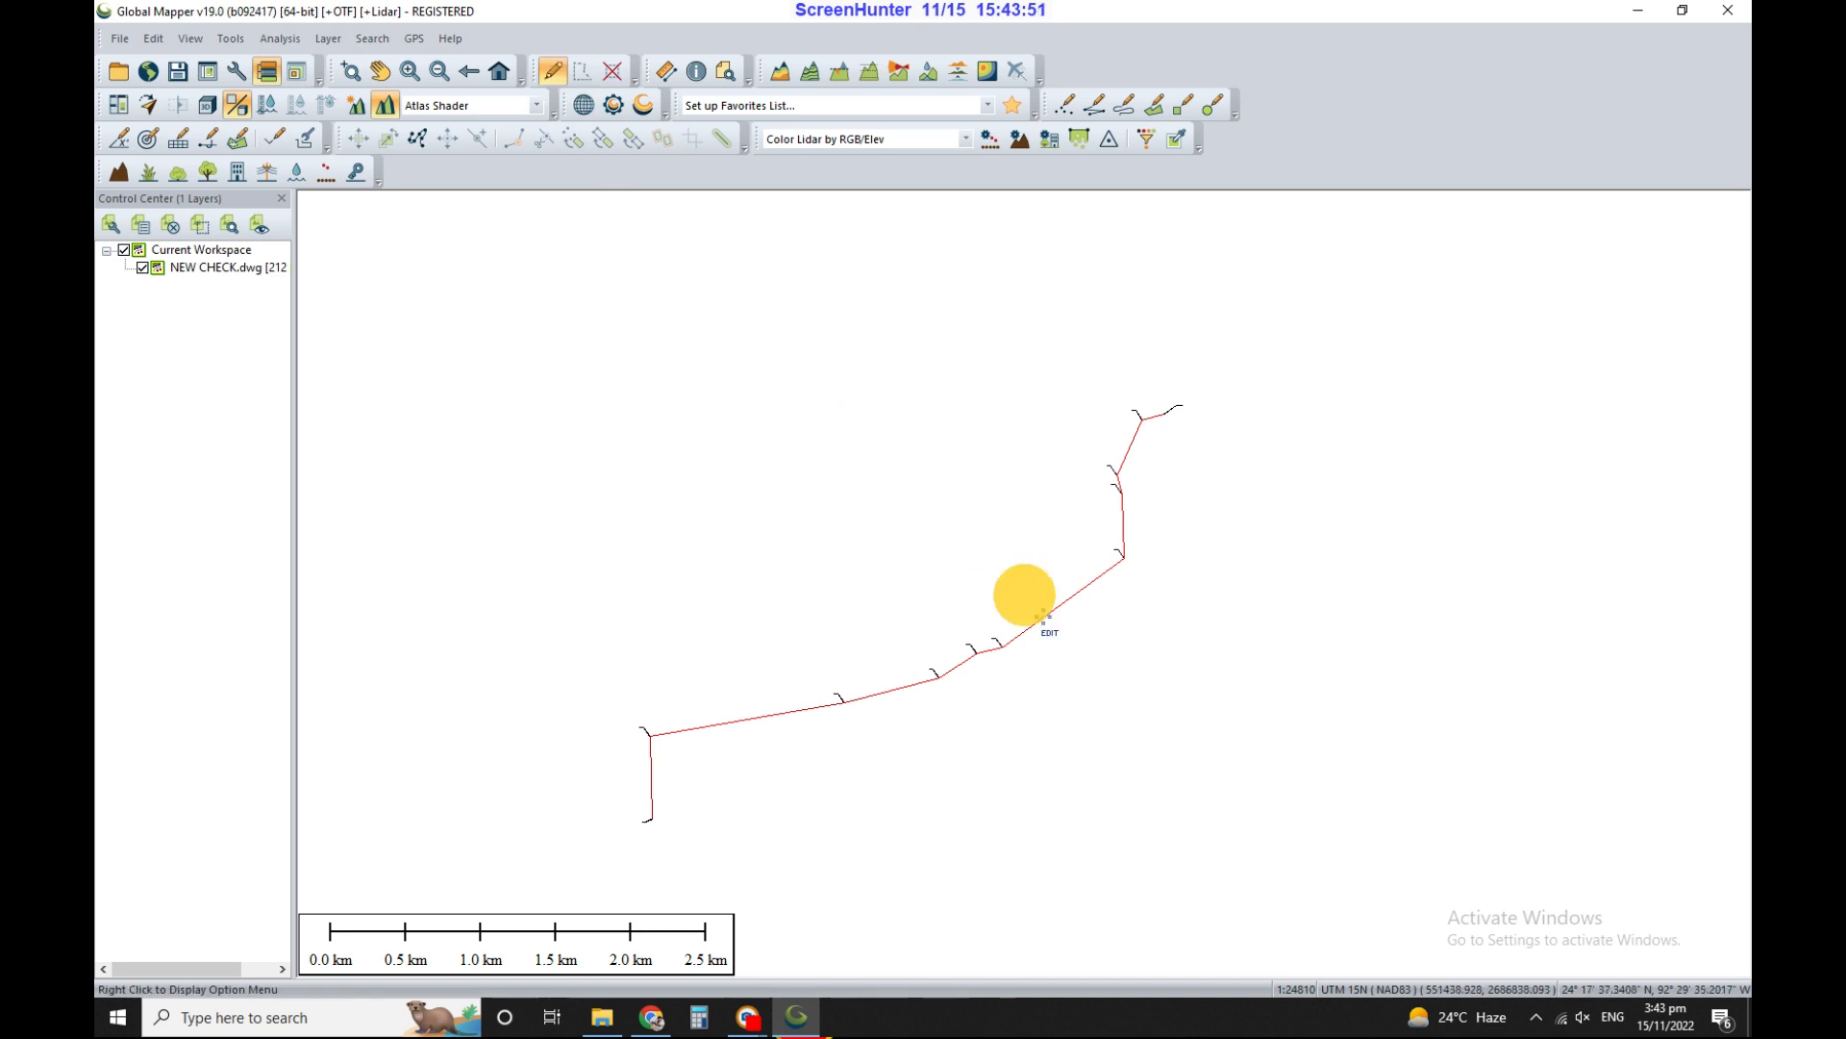
- Resample the selected route line at a fixed distance interval in meters, keeping all original vertices and the endpoint
left_click(1073, 597)
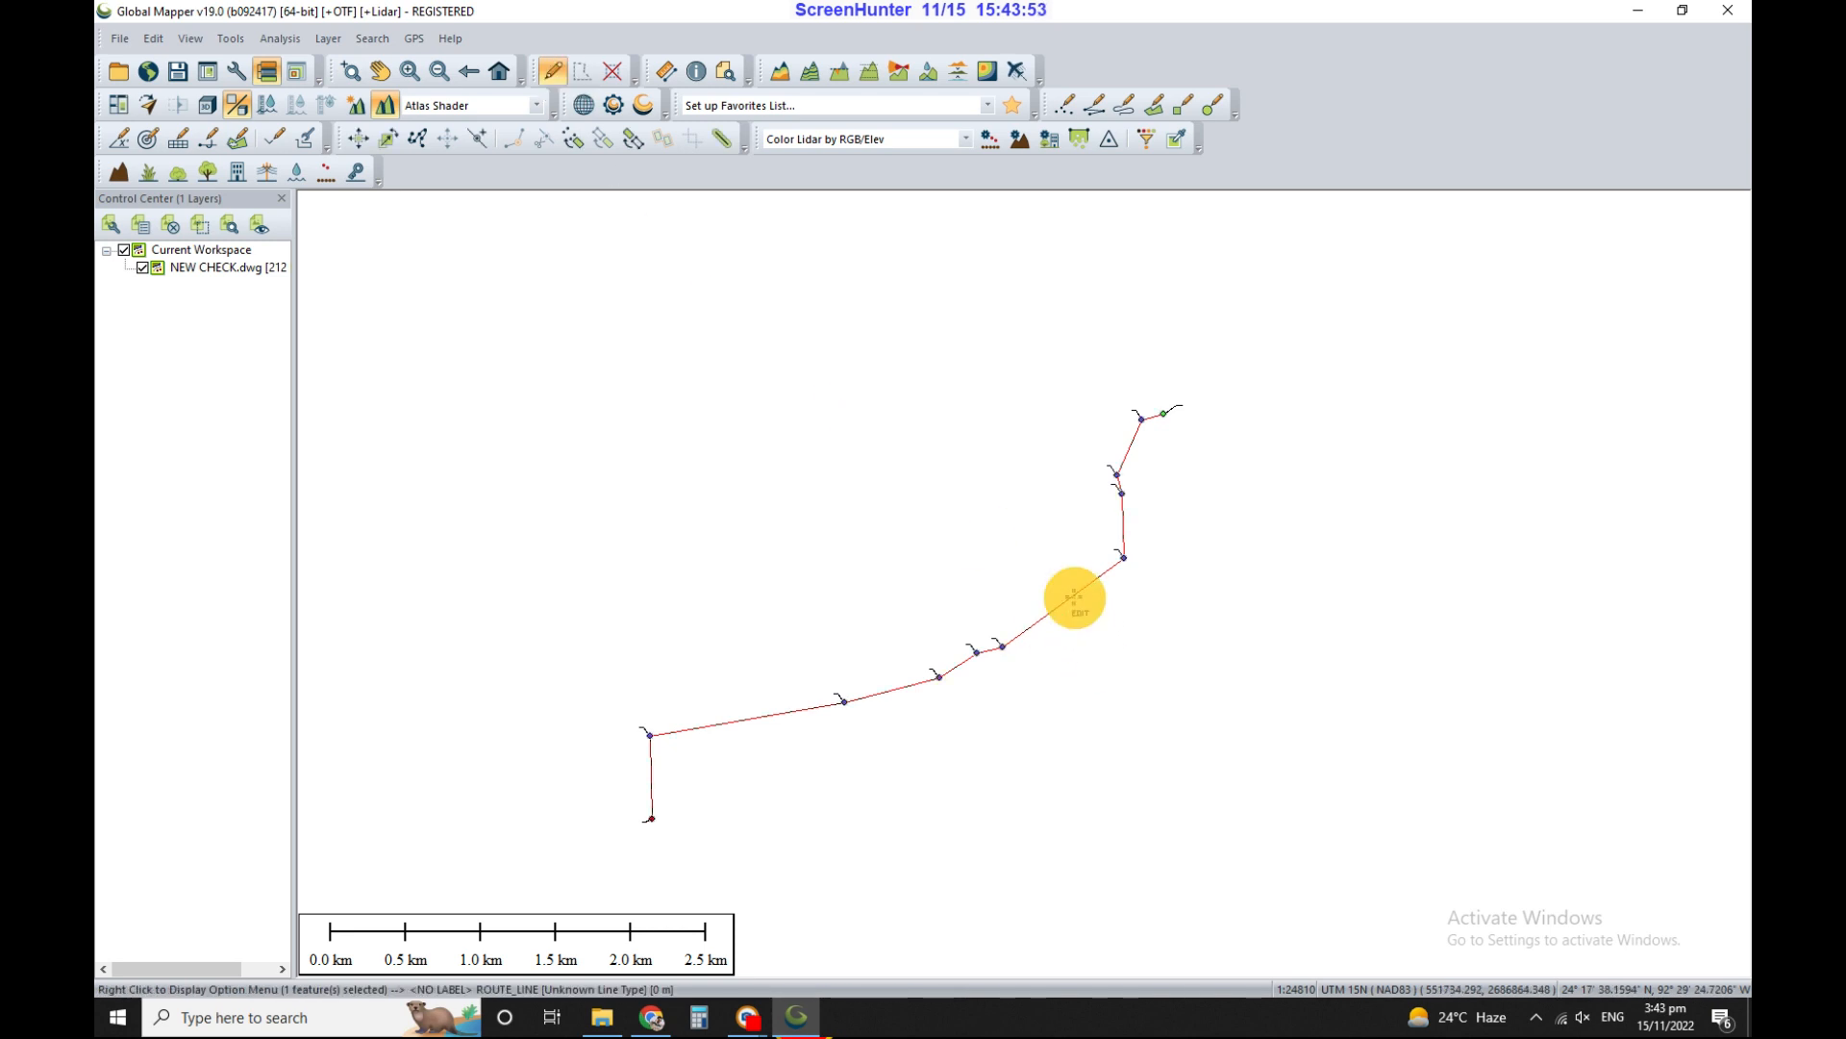
right_click(1073, 598)
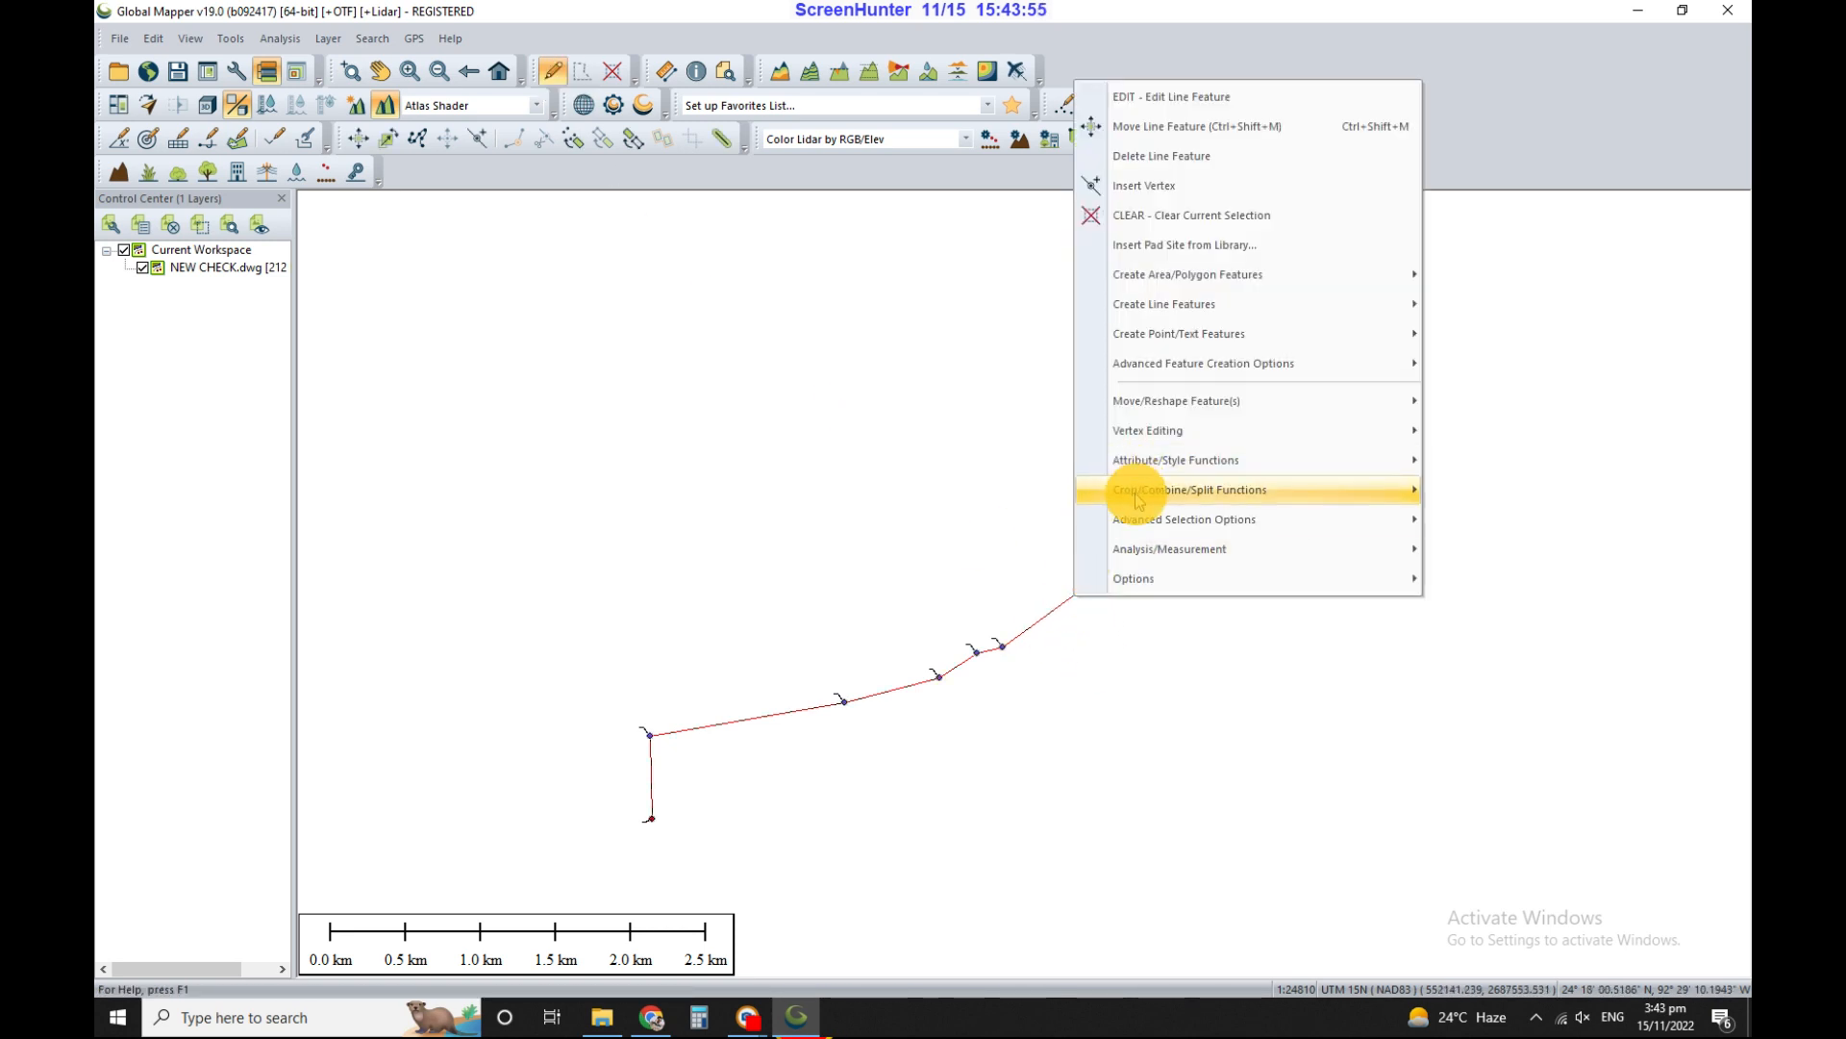
mouse_move(1137, 492)
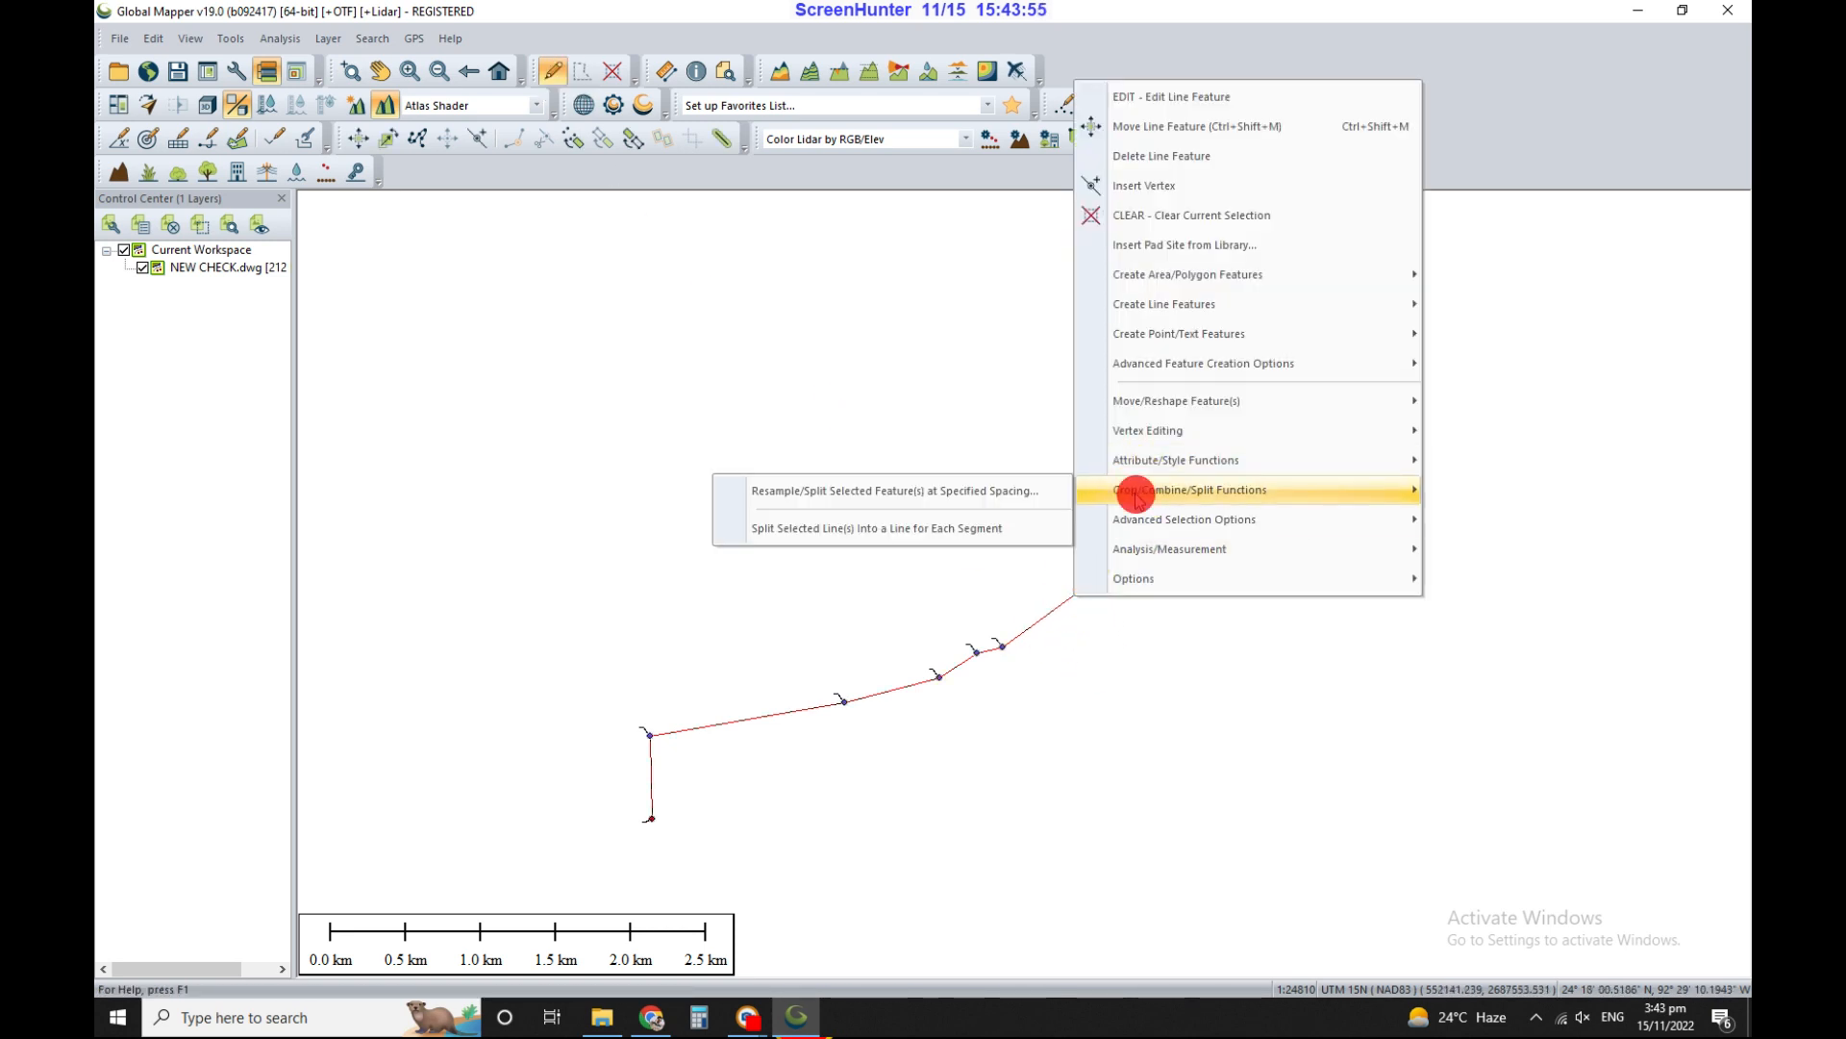
left_click(1030, 490)
left_click(780, 445)
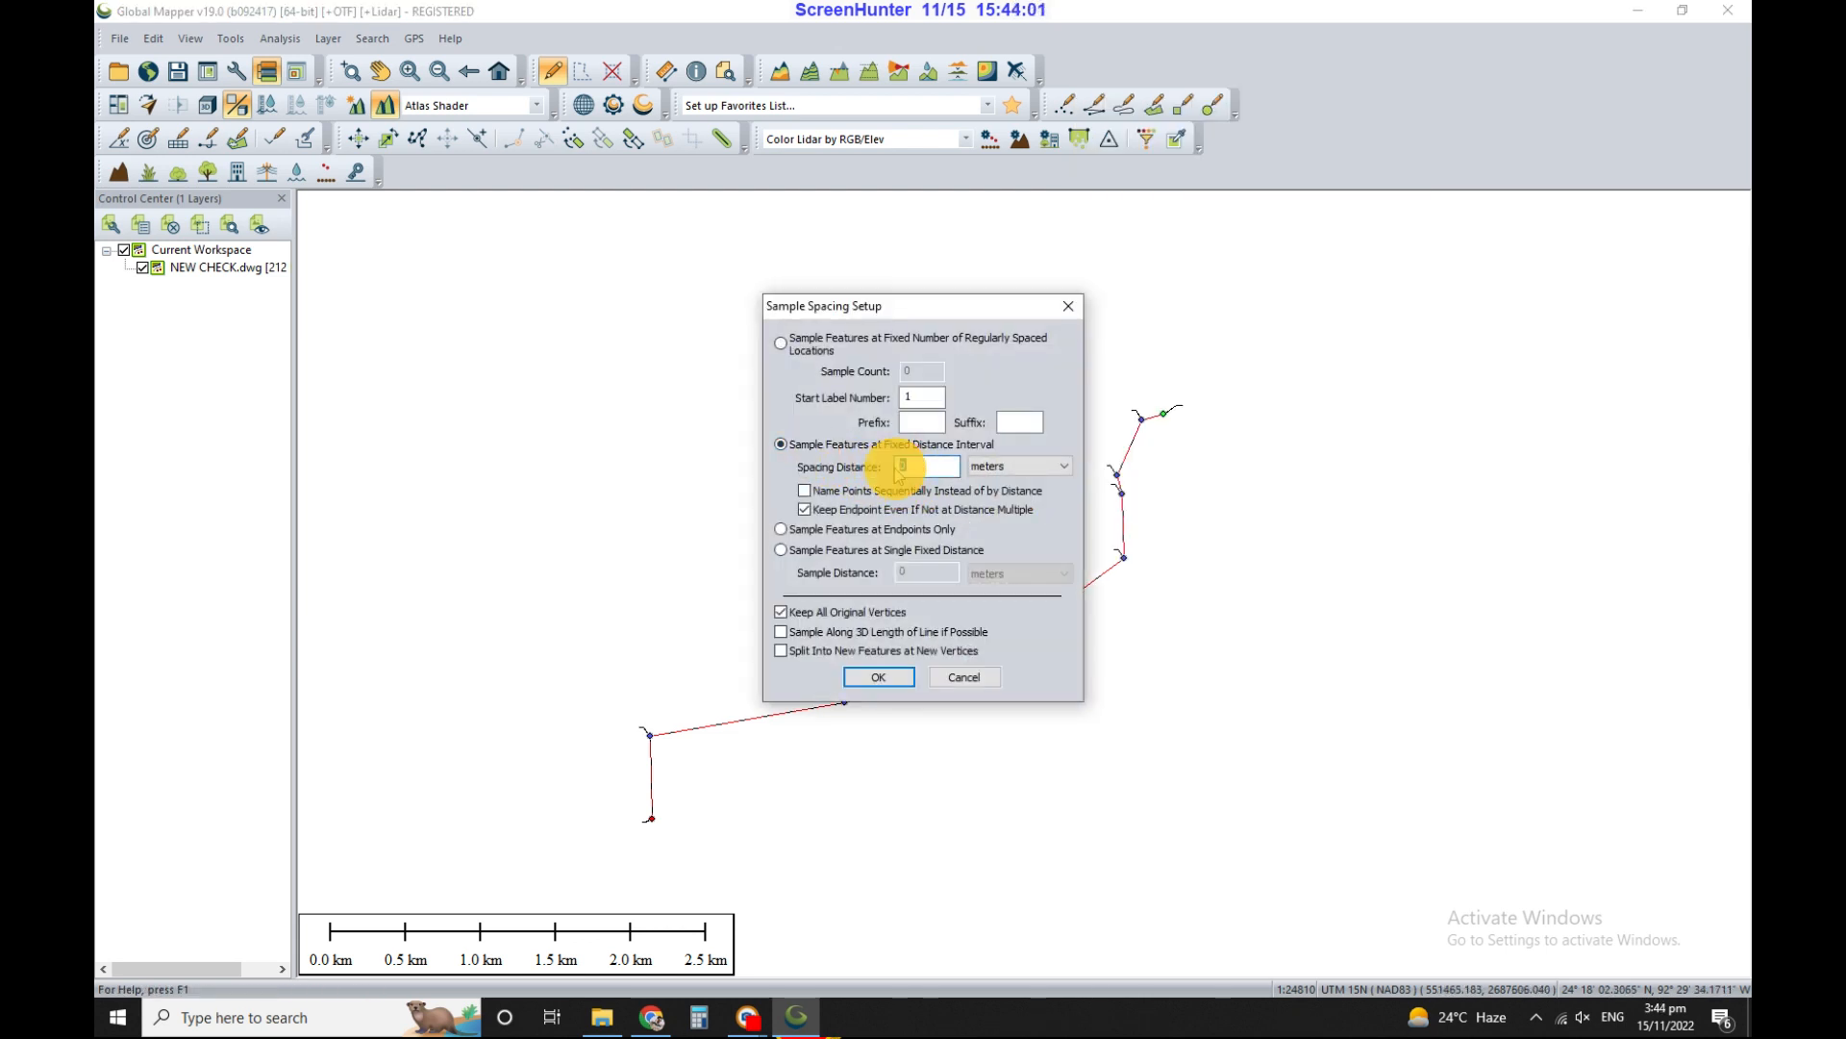
key("Return")
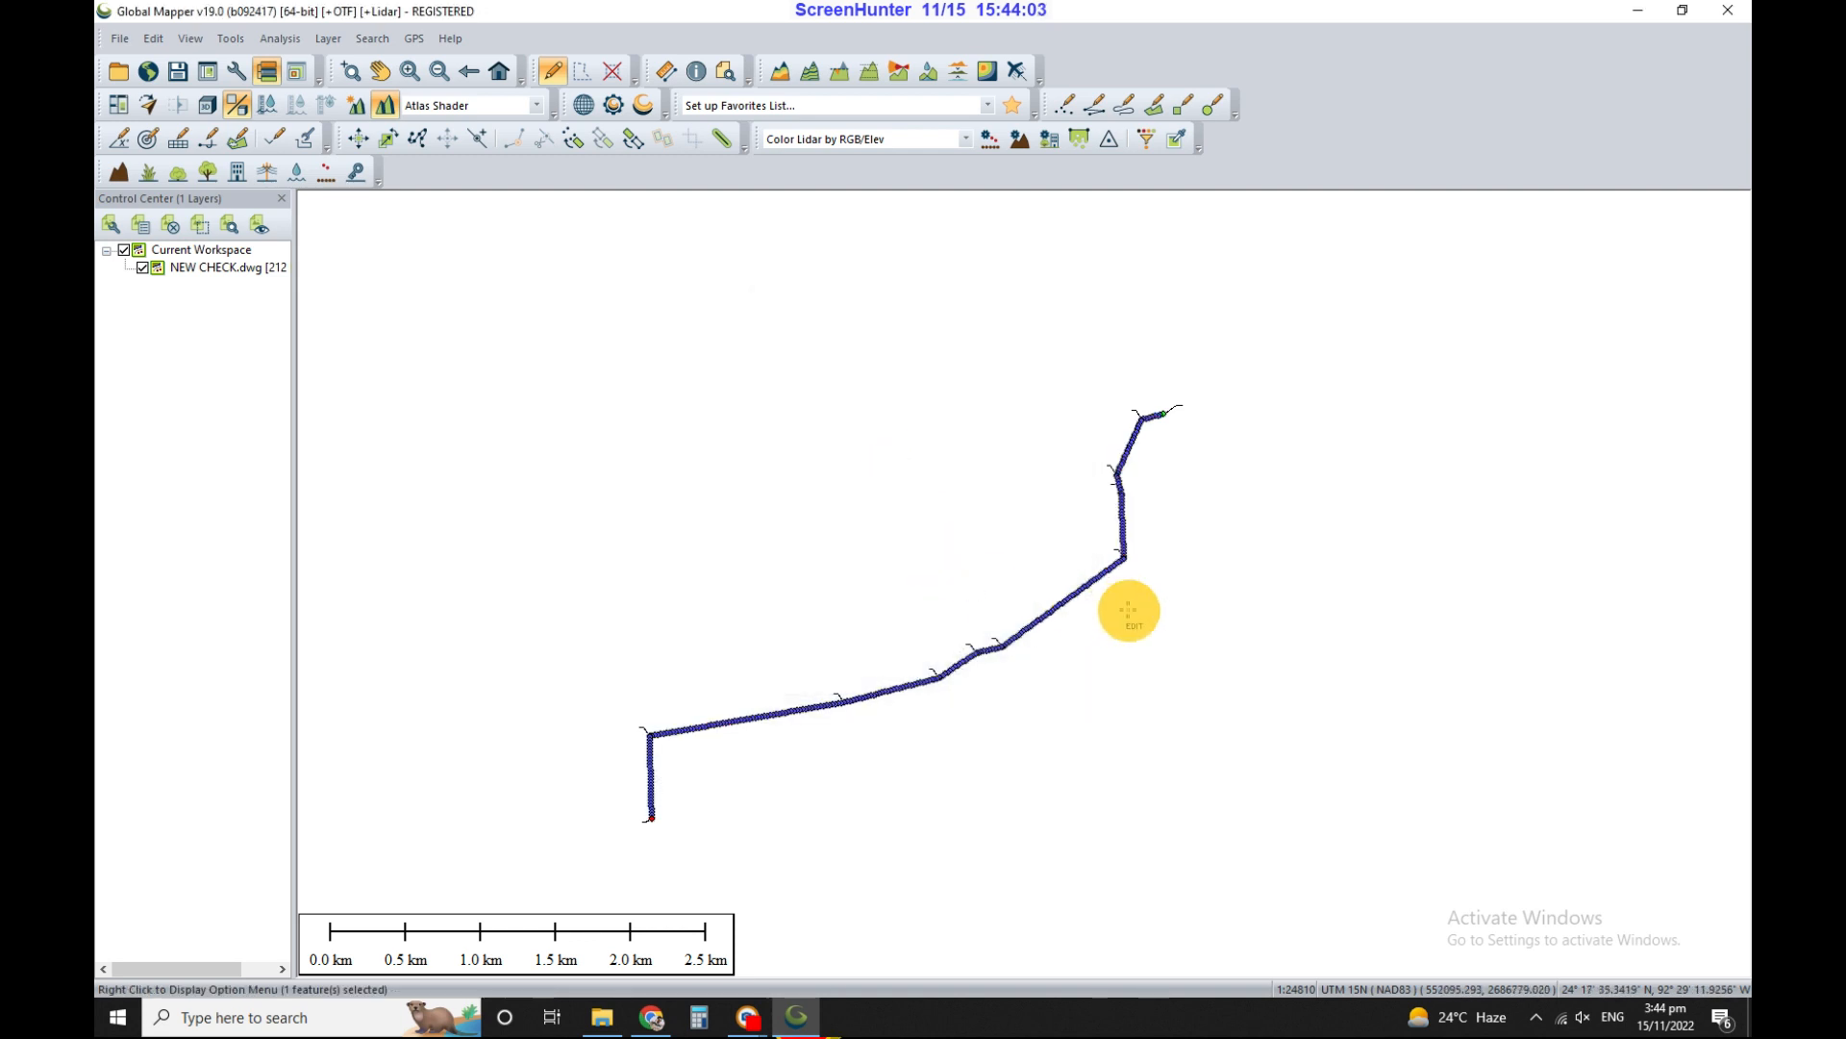
key("alt+Tab")
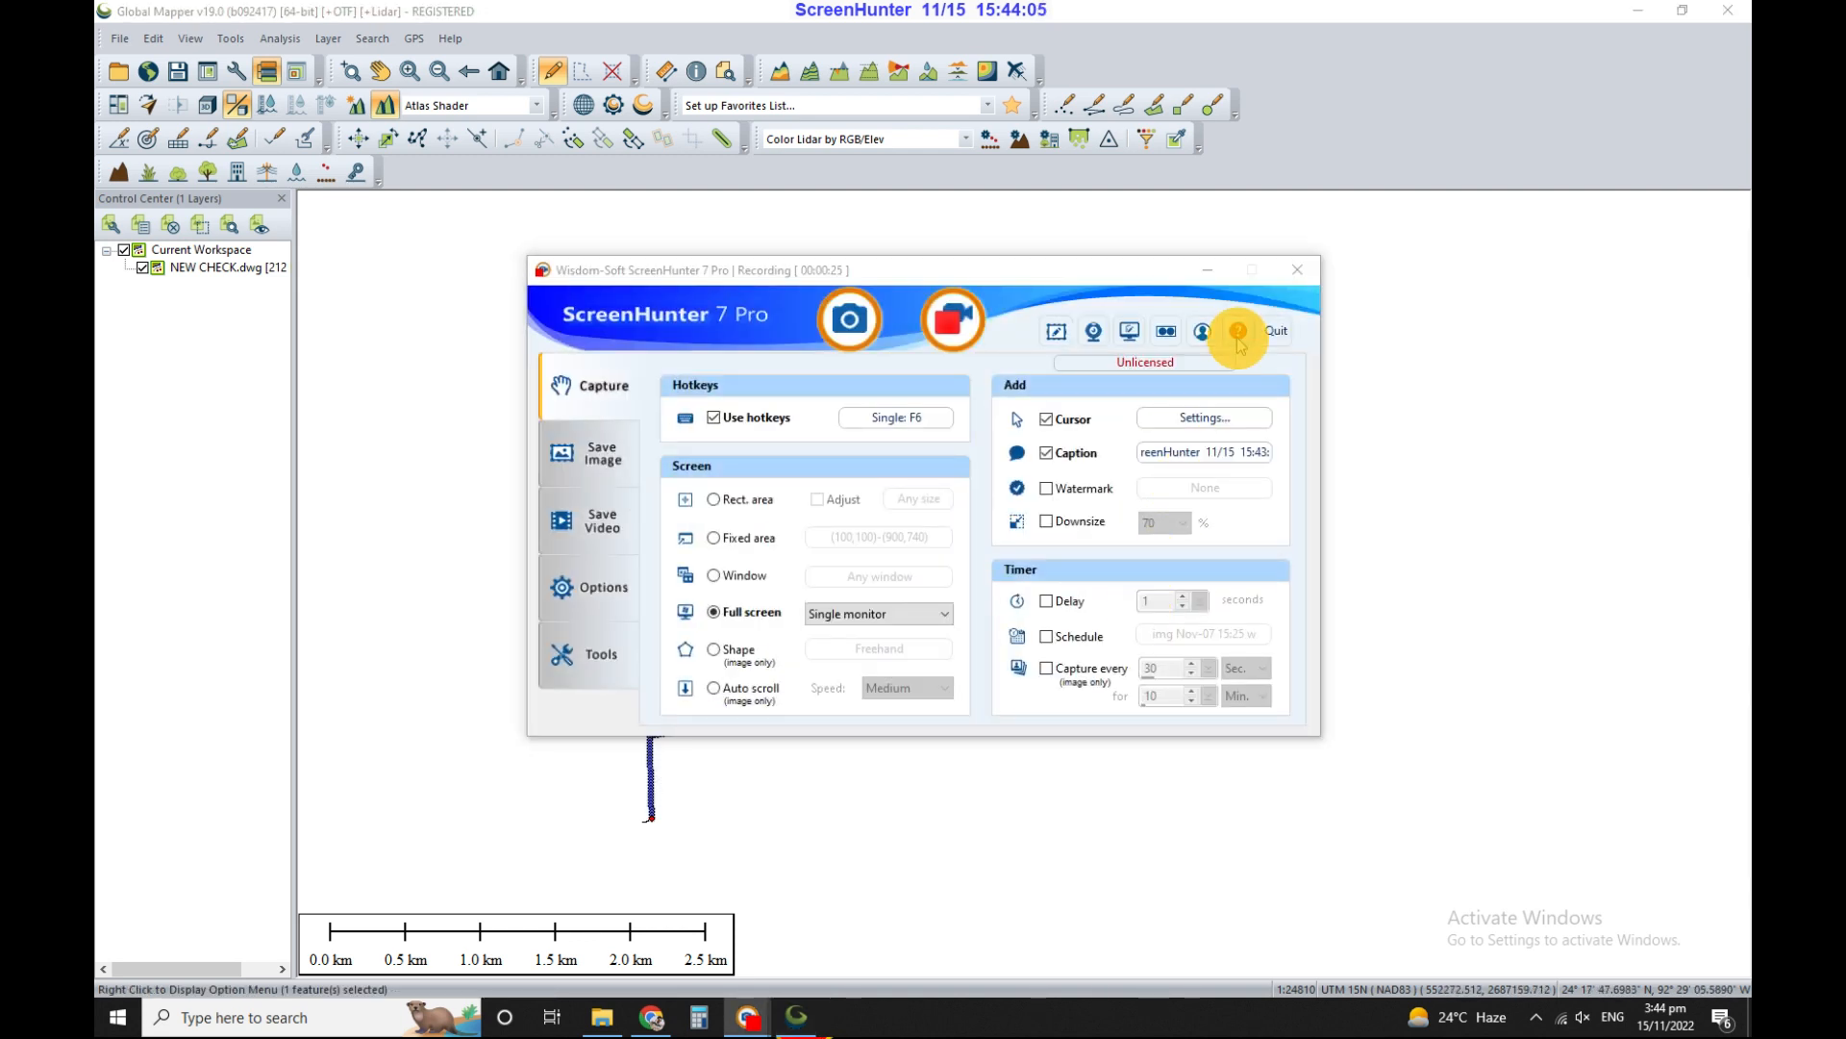
left_click(1205, 269)
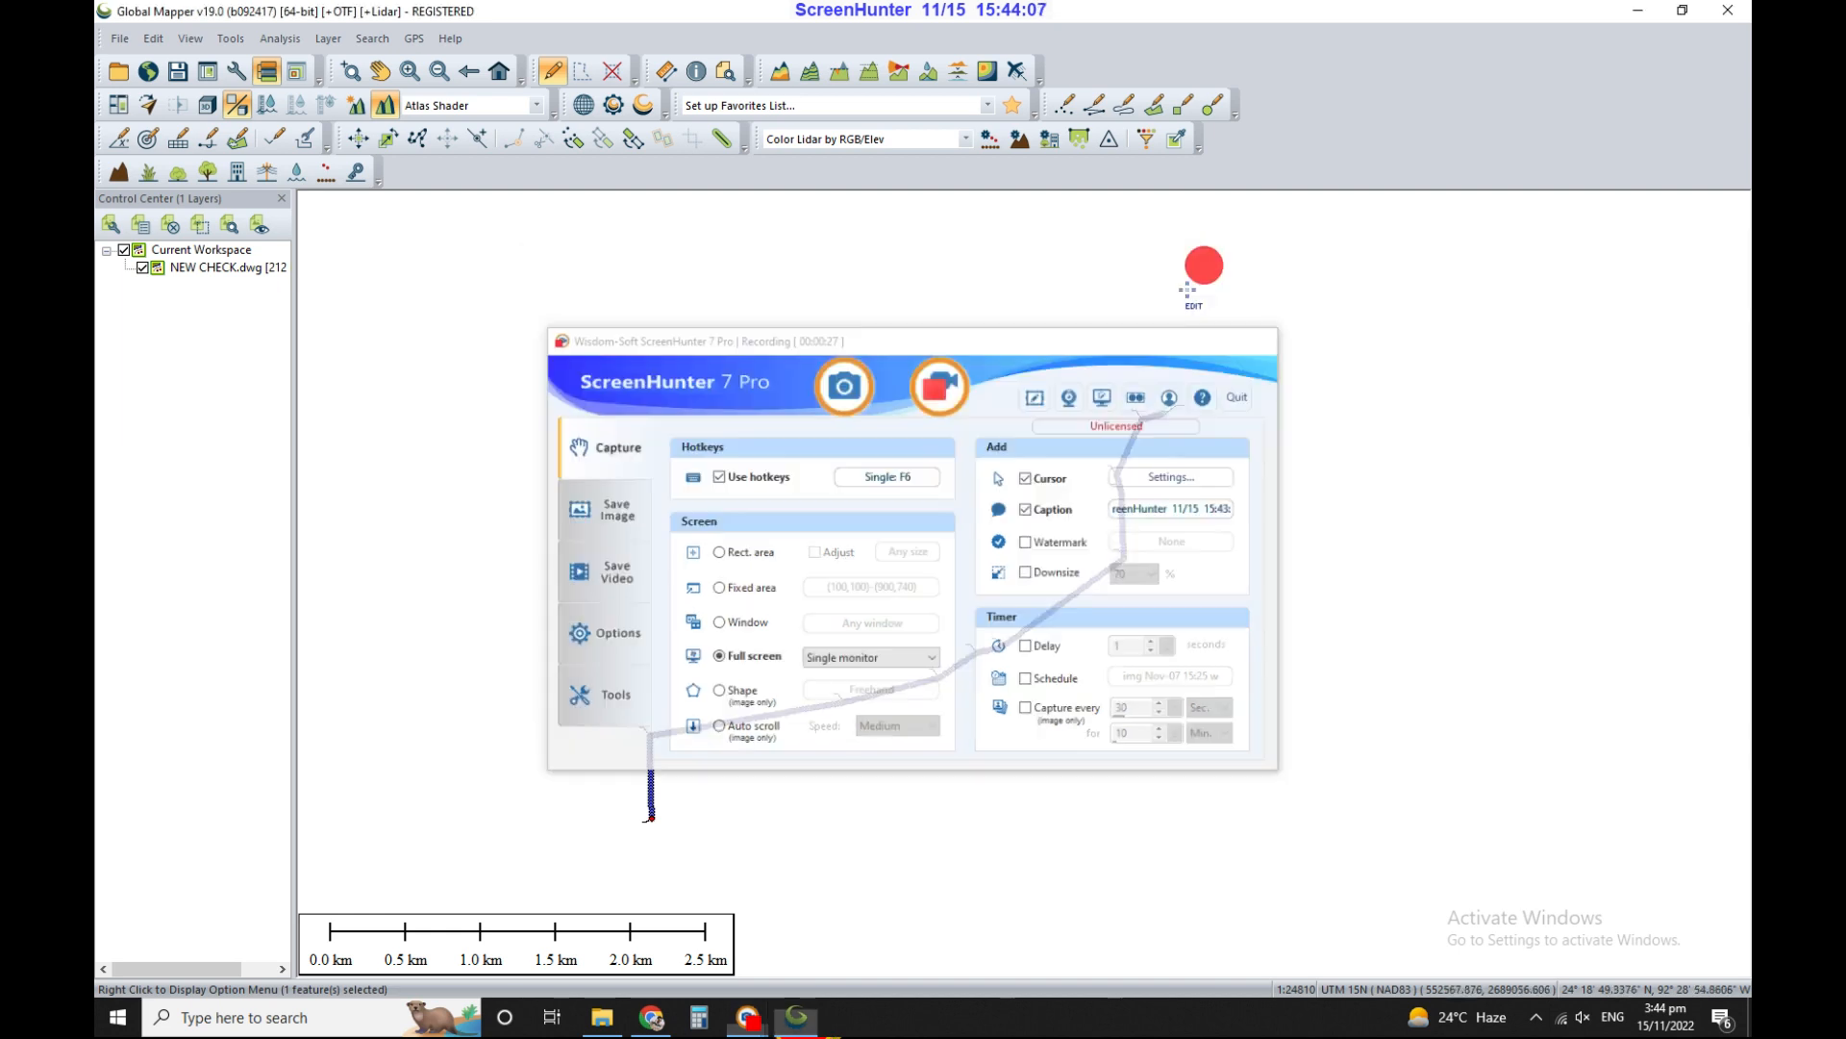
left_click(1095, 479)
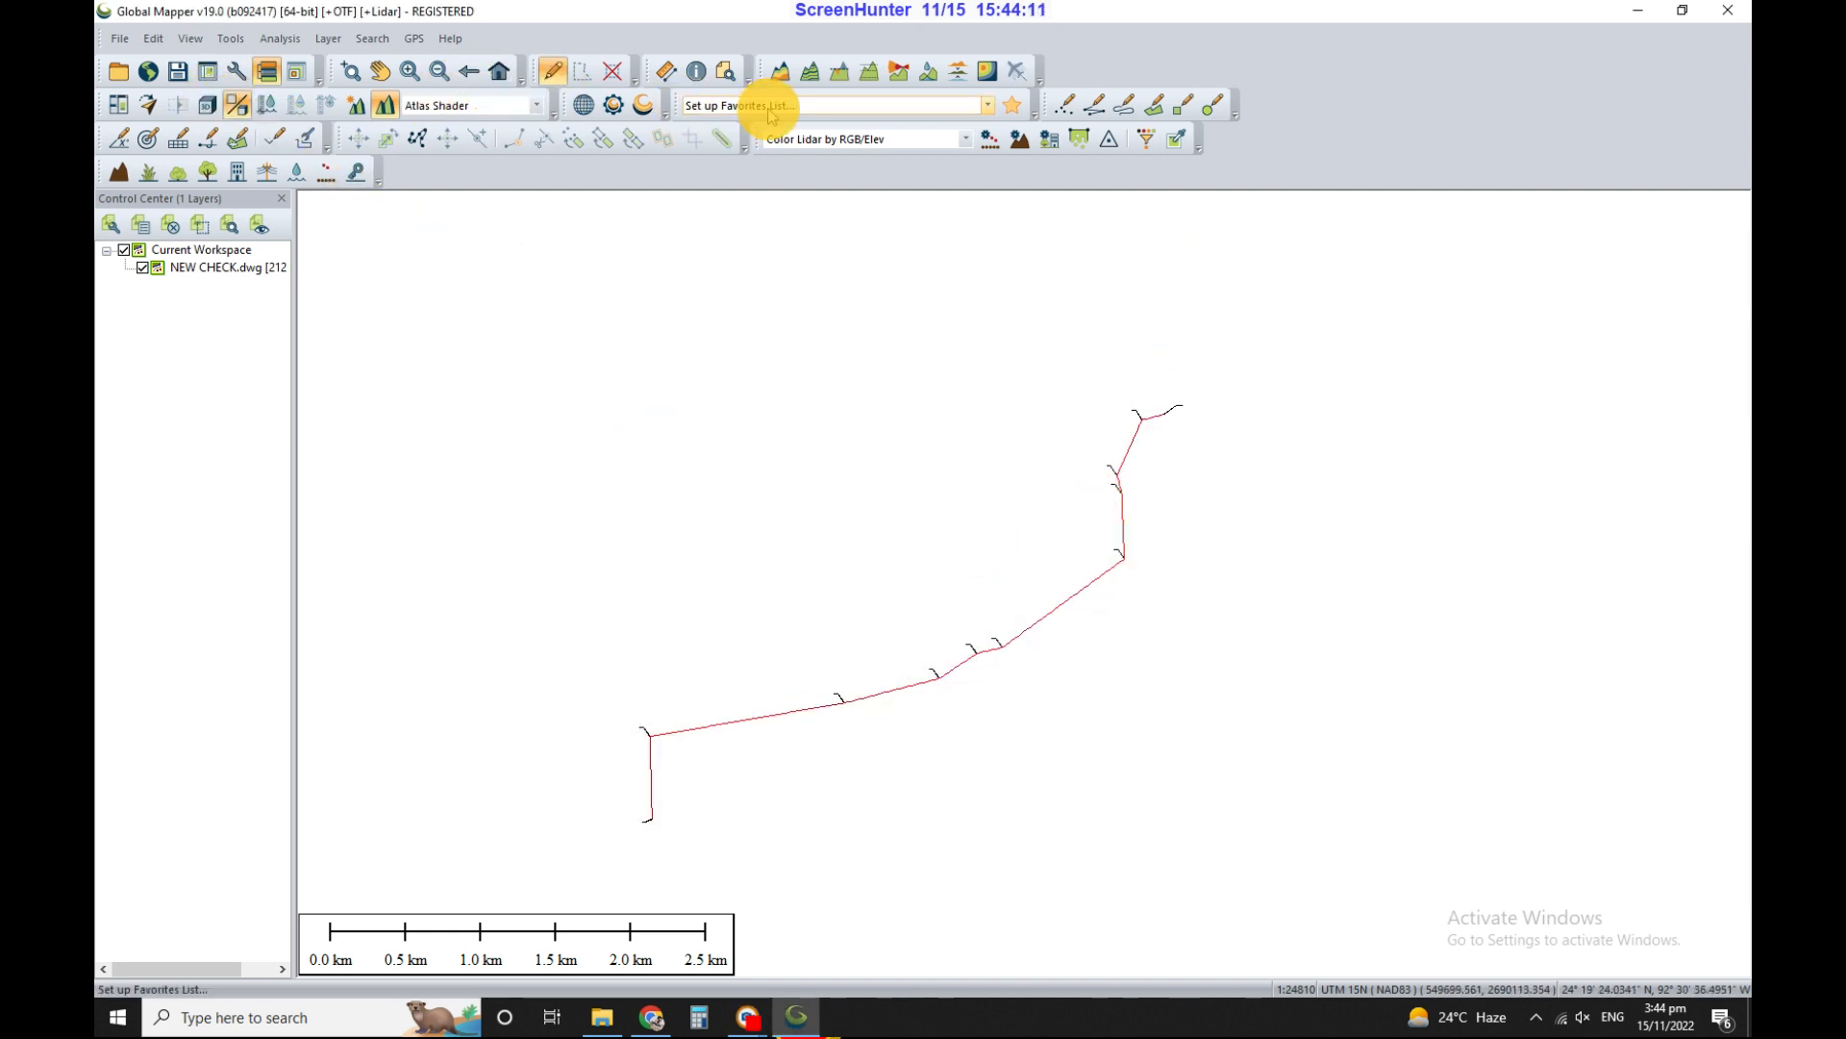
- Set up a vector export of the route in DWG format, accepting the R24 (Autocad 2010) export options
left_click(124, 42)
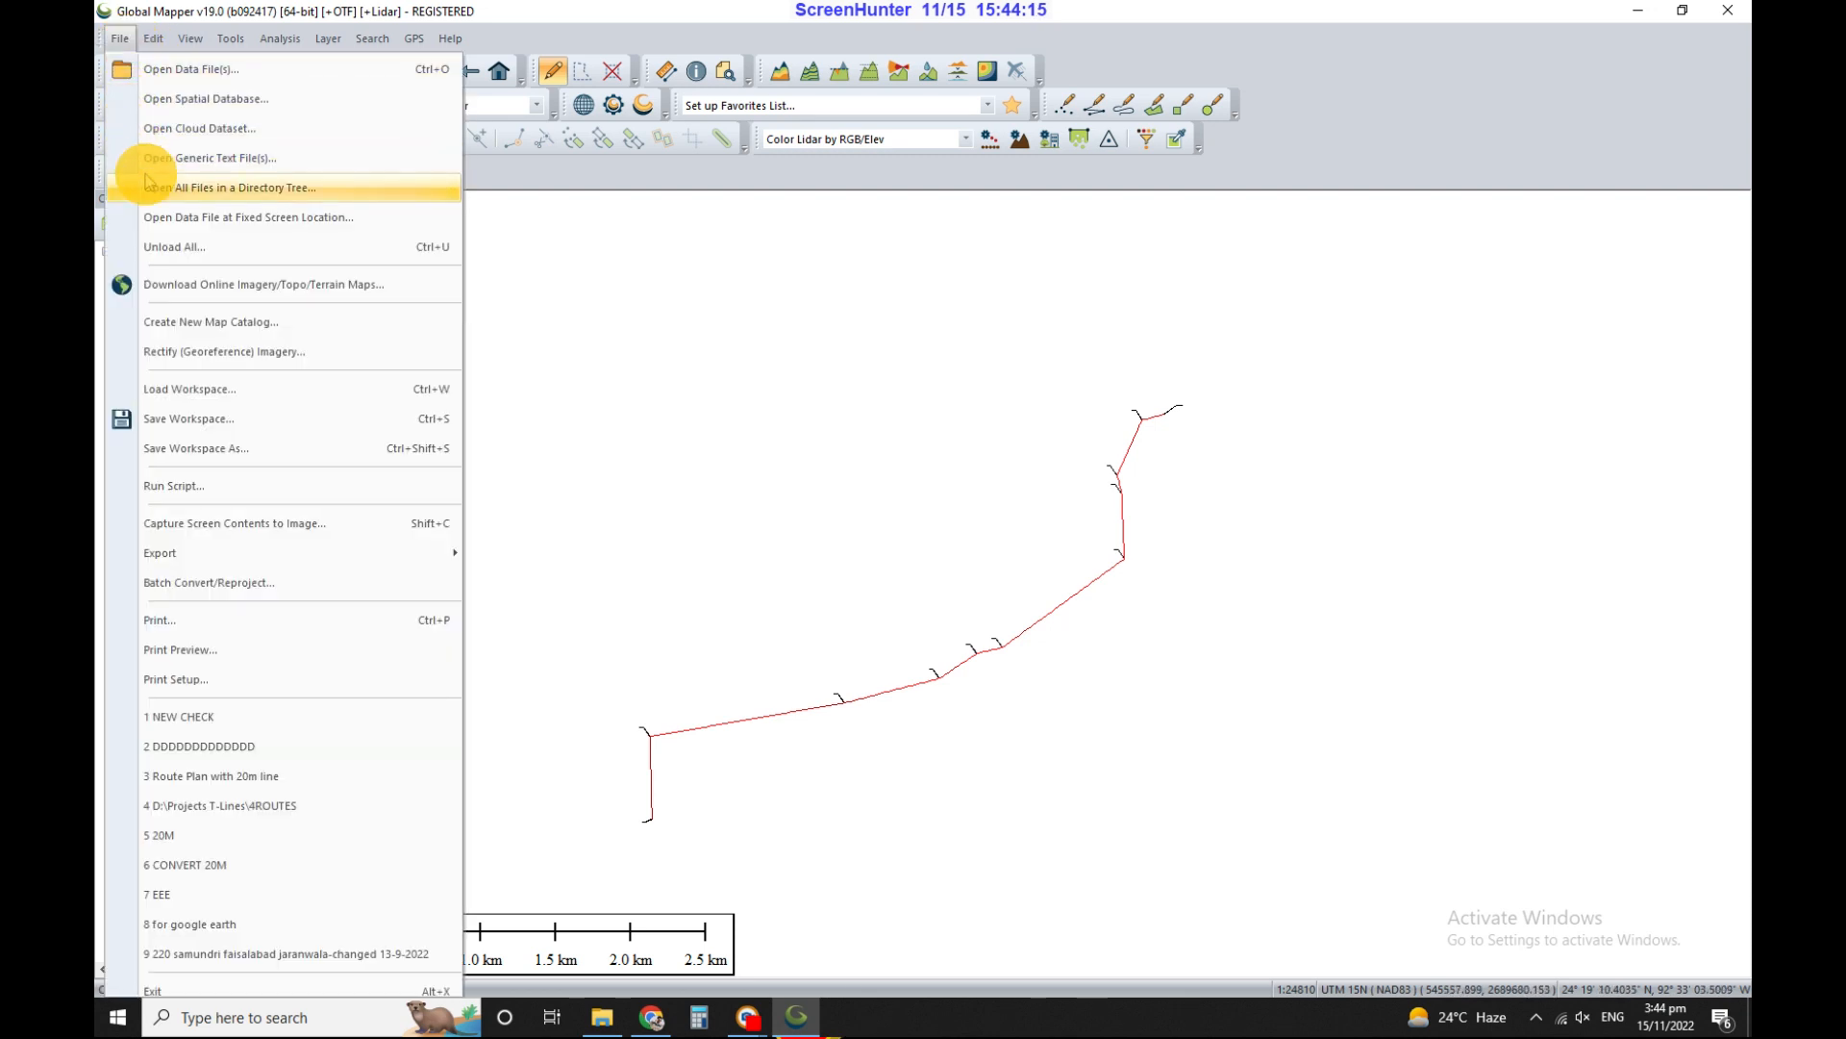
left_click(237, 560)
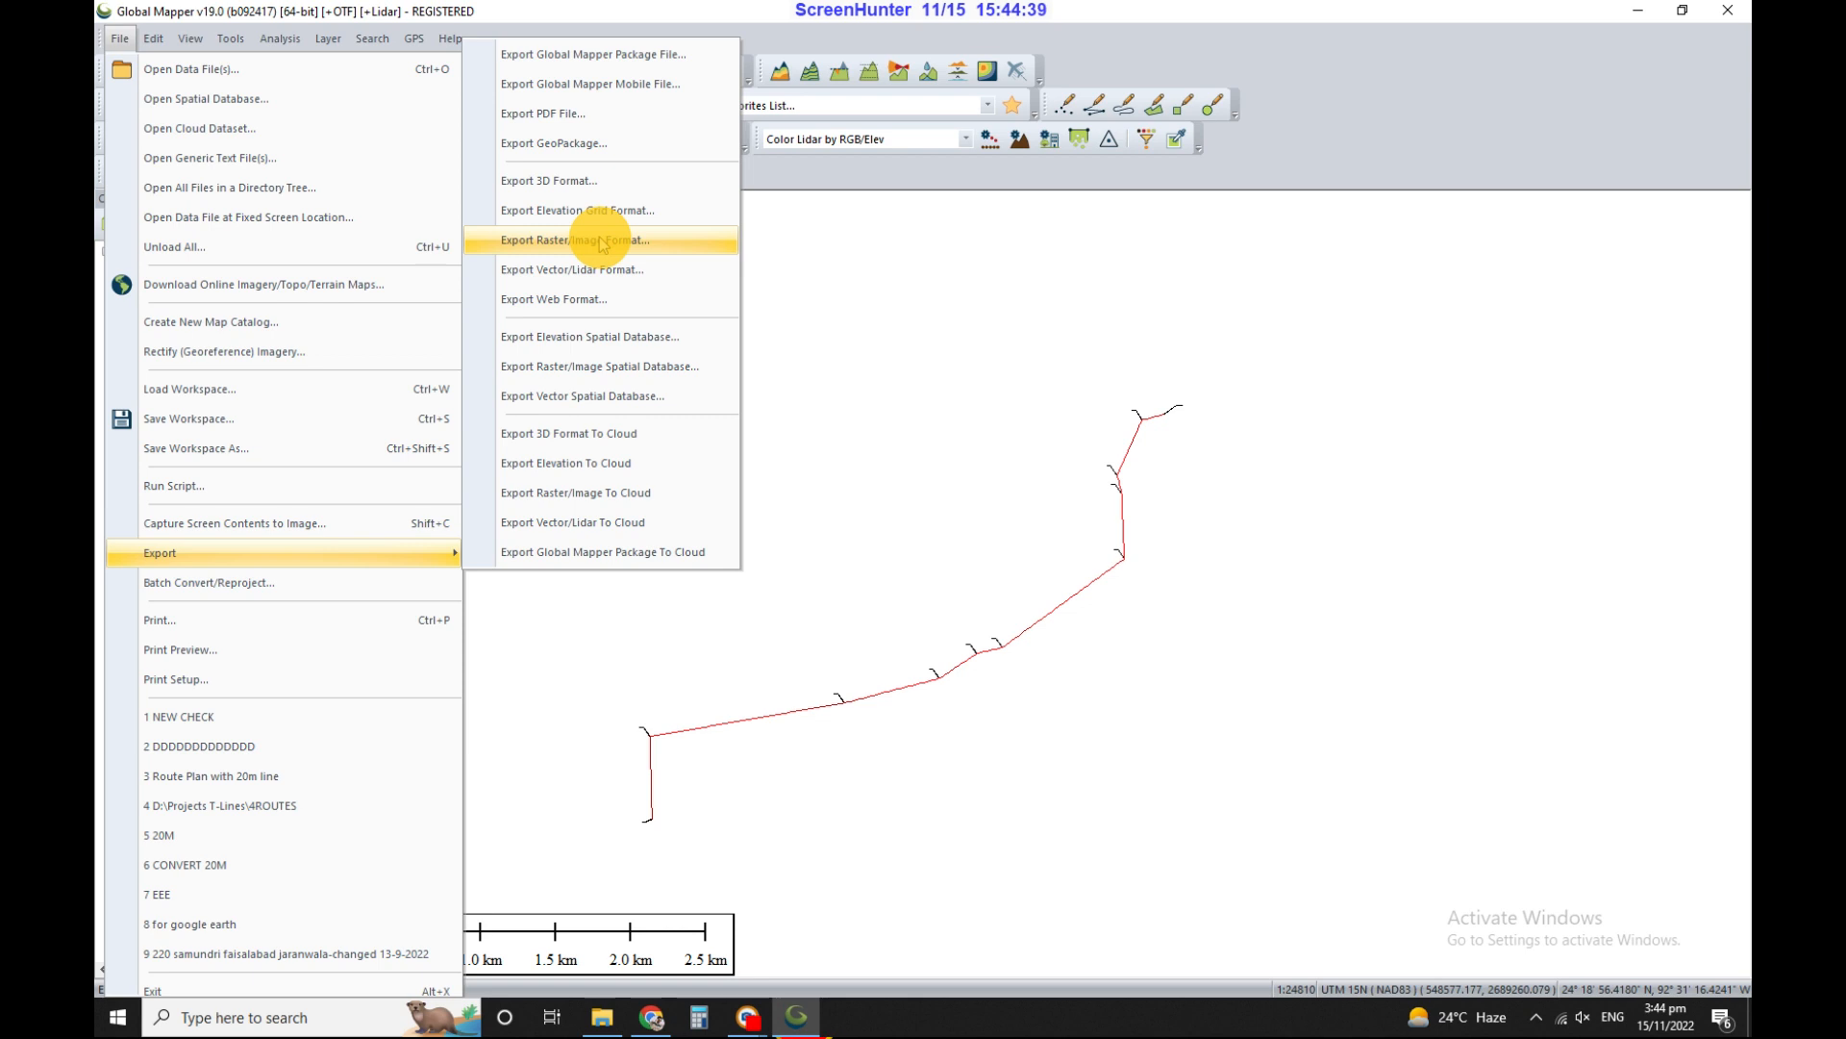
left_click(606, 273)
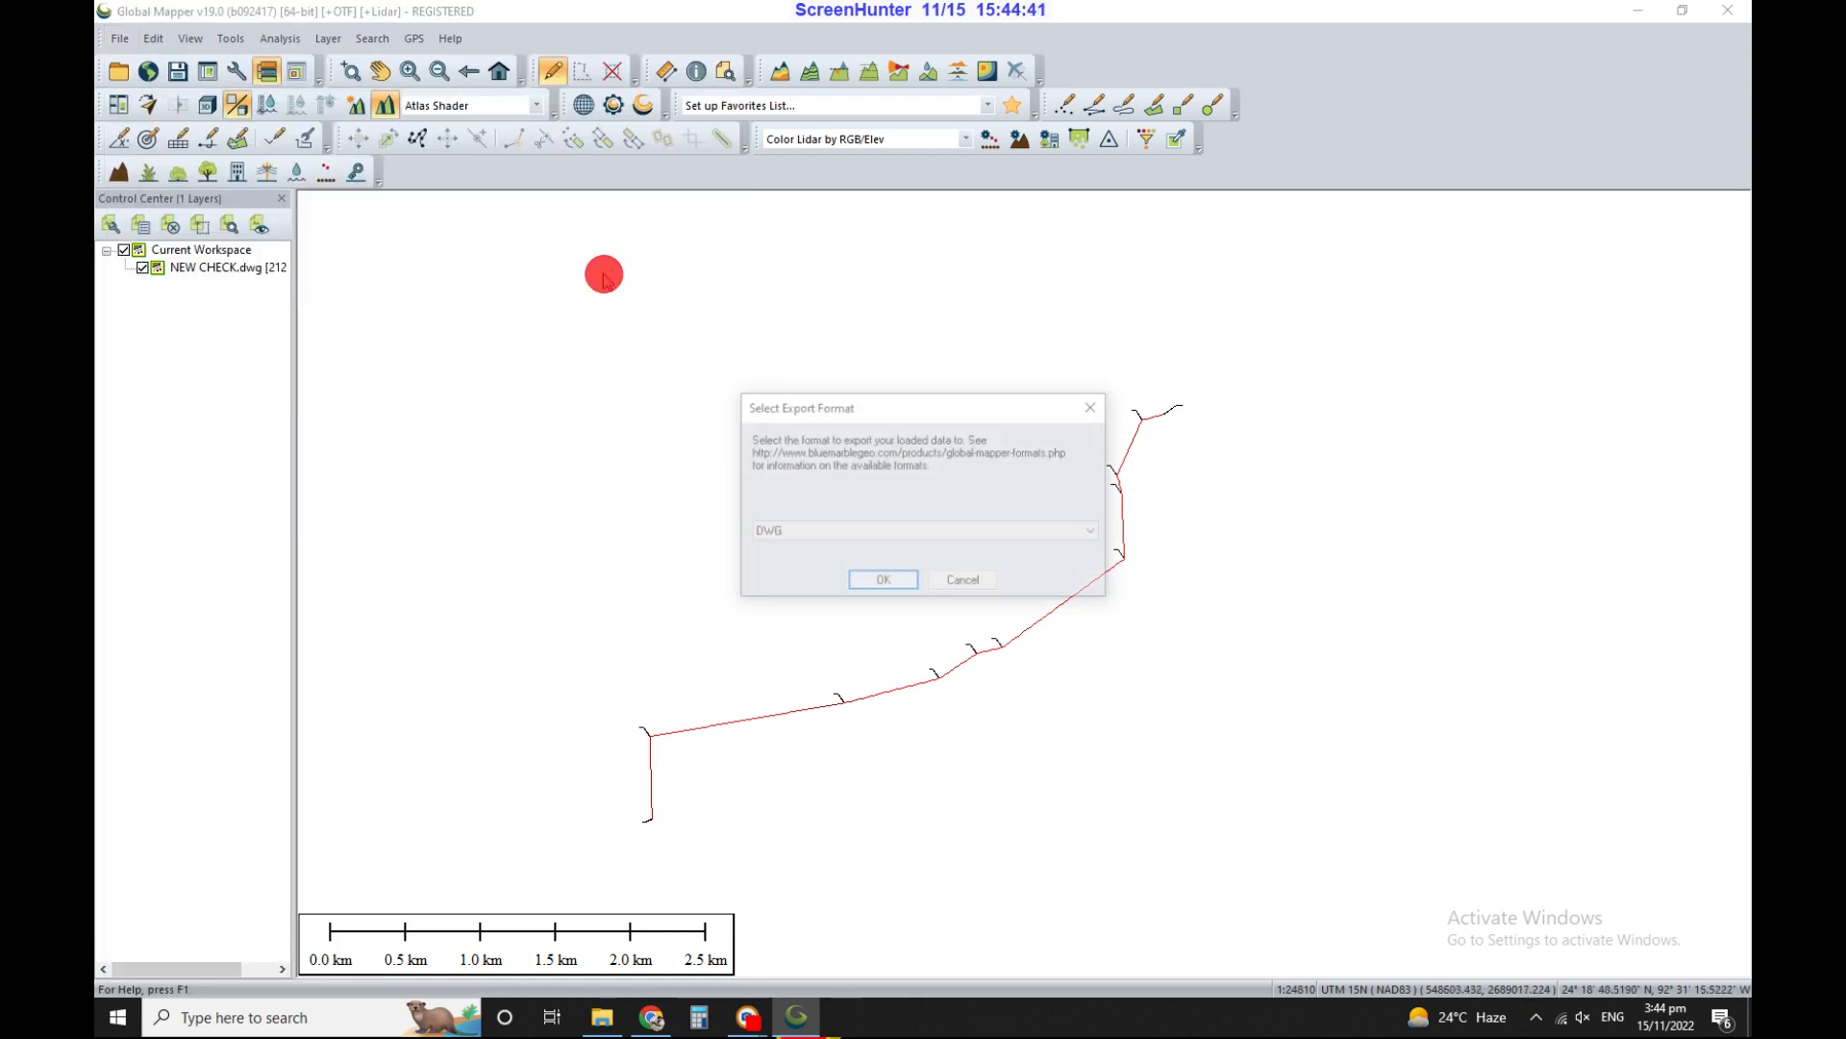
left_click(884, 587)
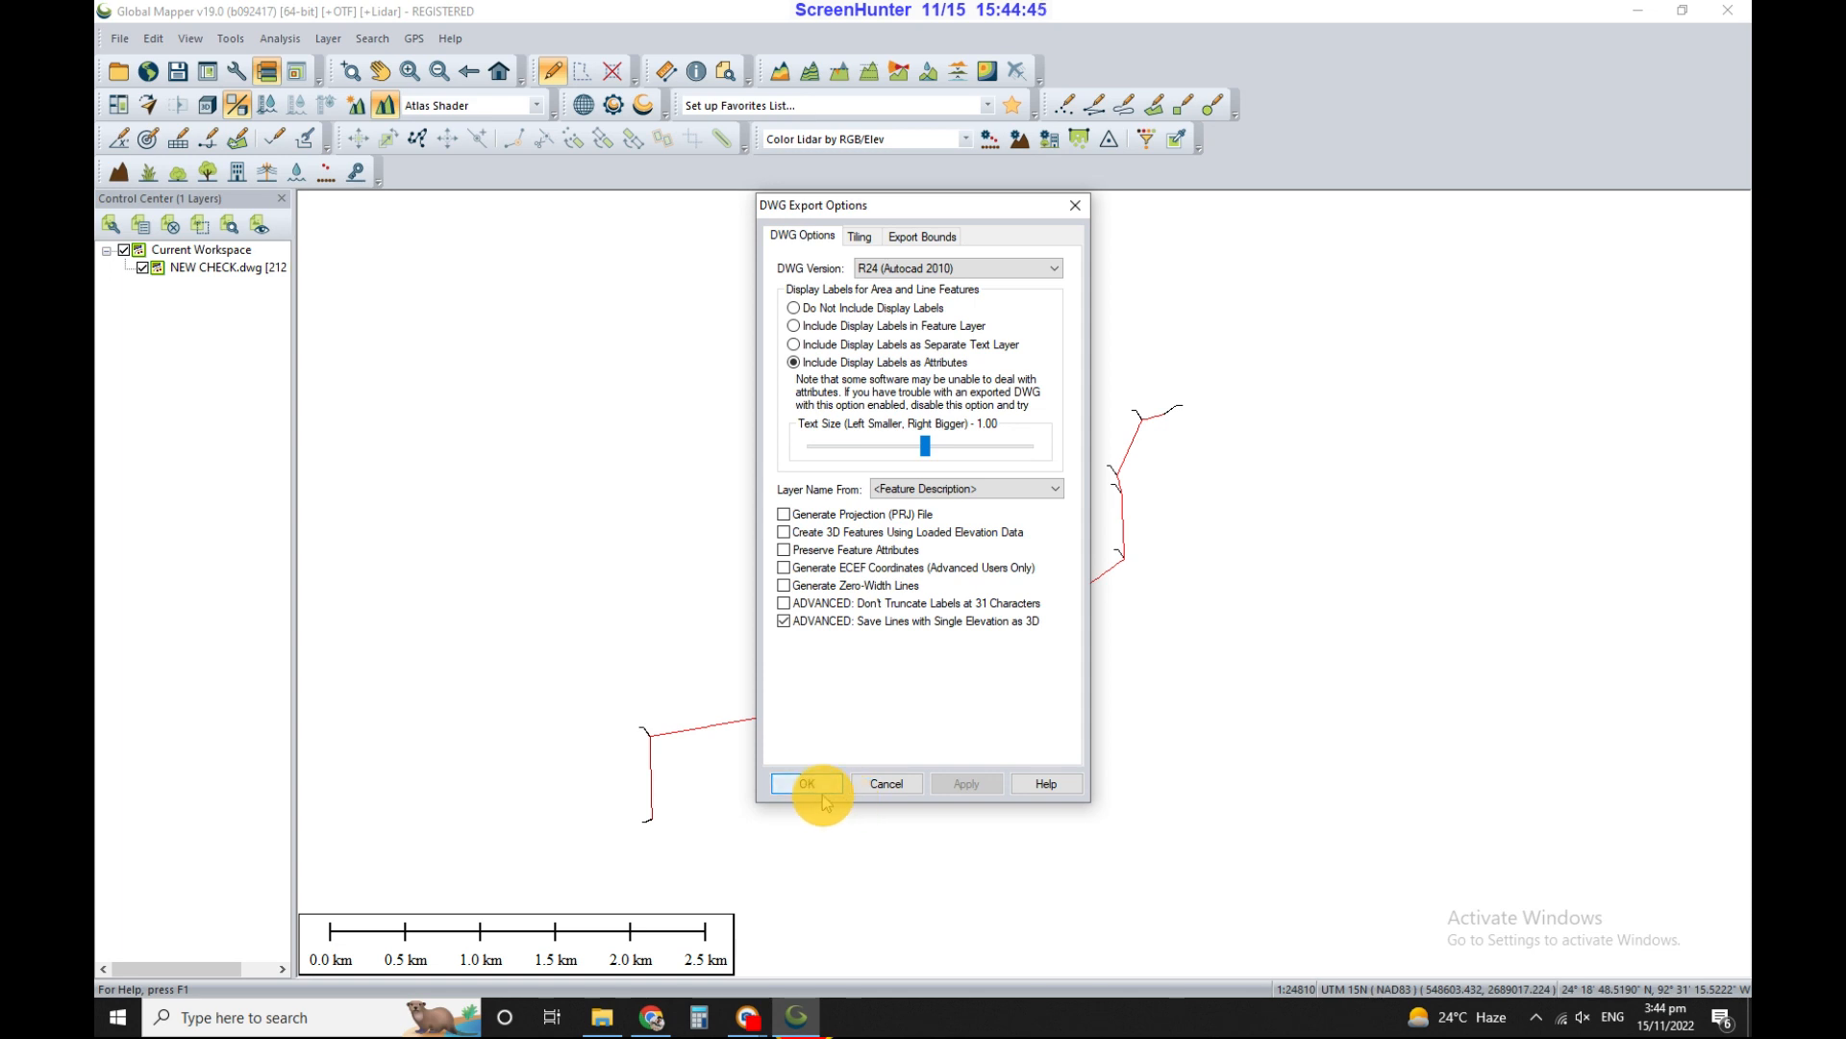
left_click(819, 786)
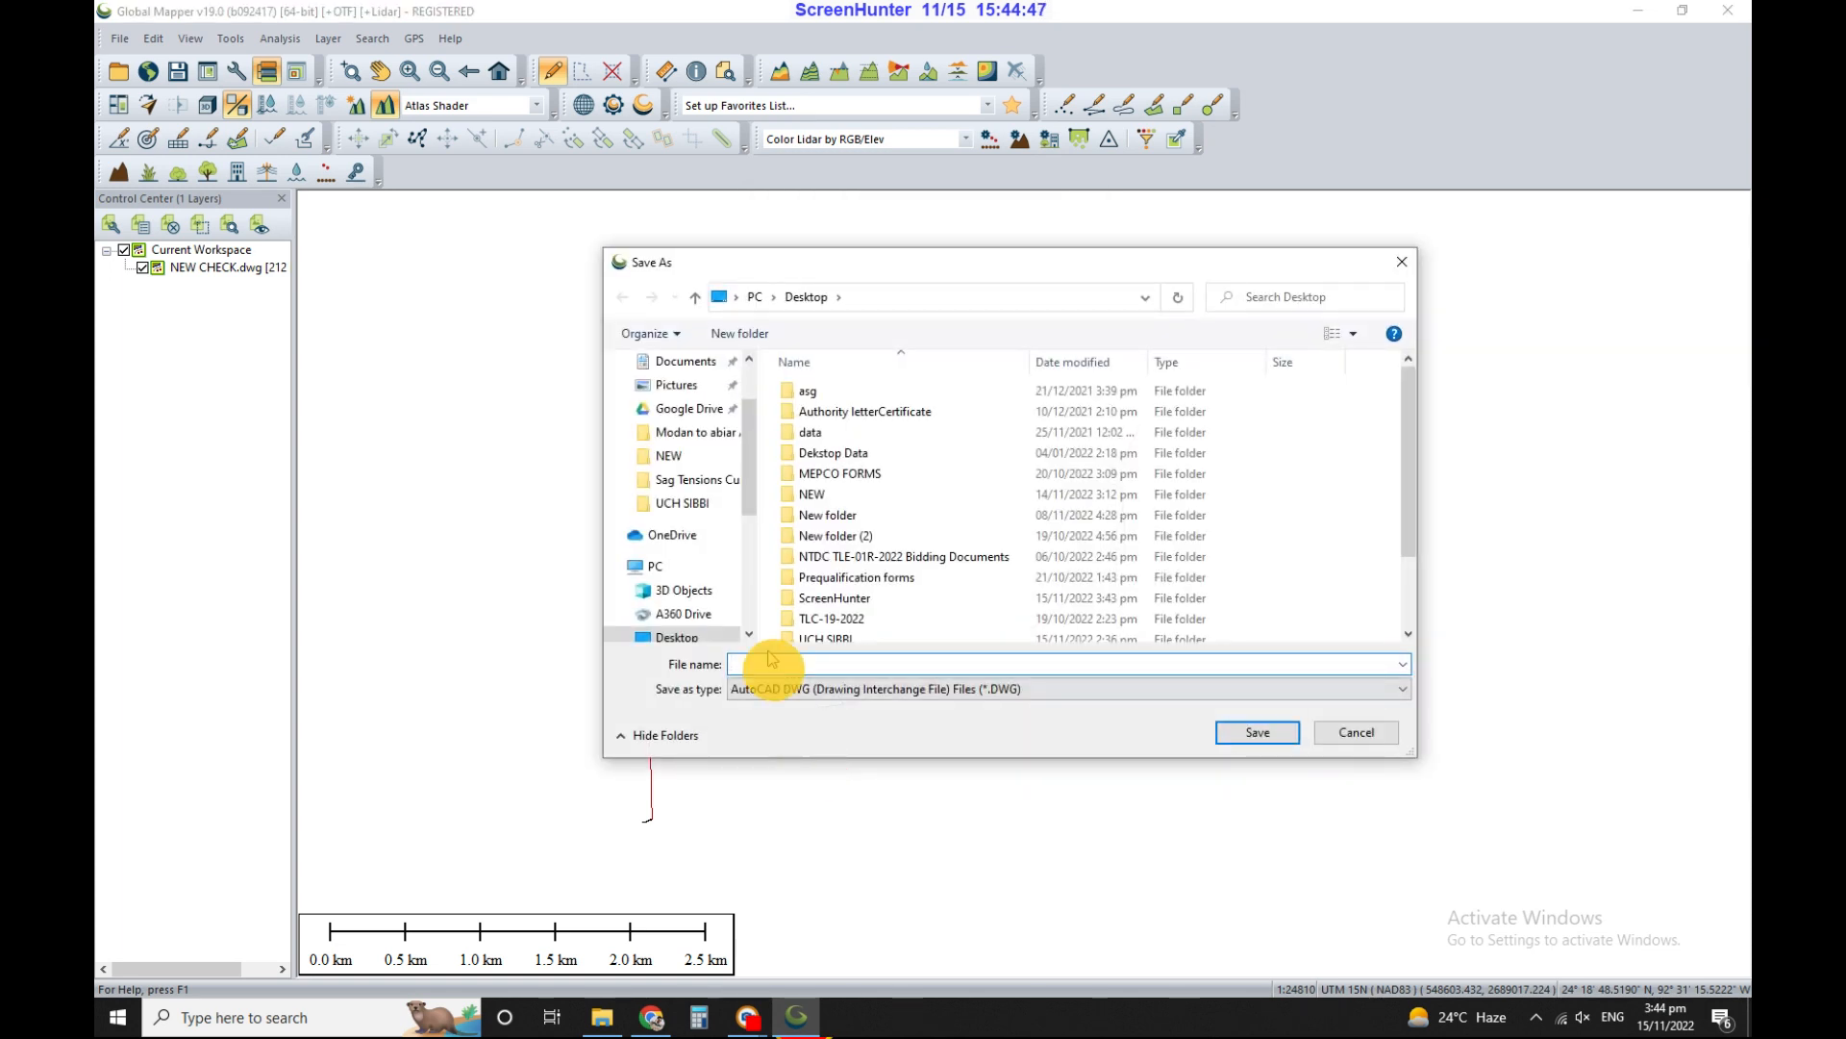
- Save the exported DWG file on the Desktop as NEW BBB
left_click(678, 637)
left_click(800, 658)
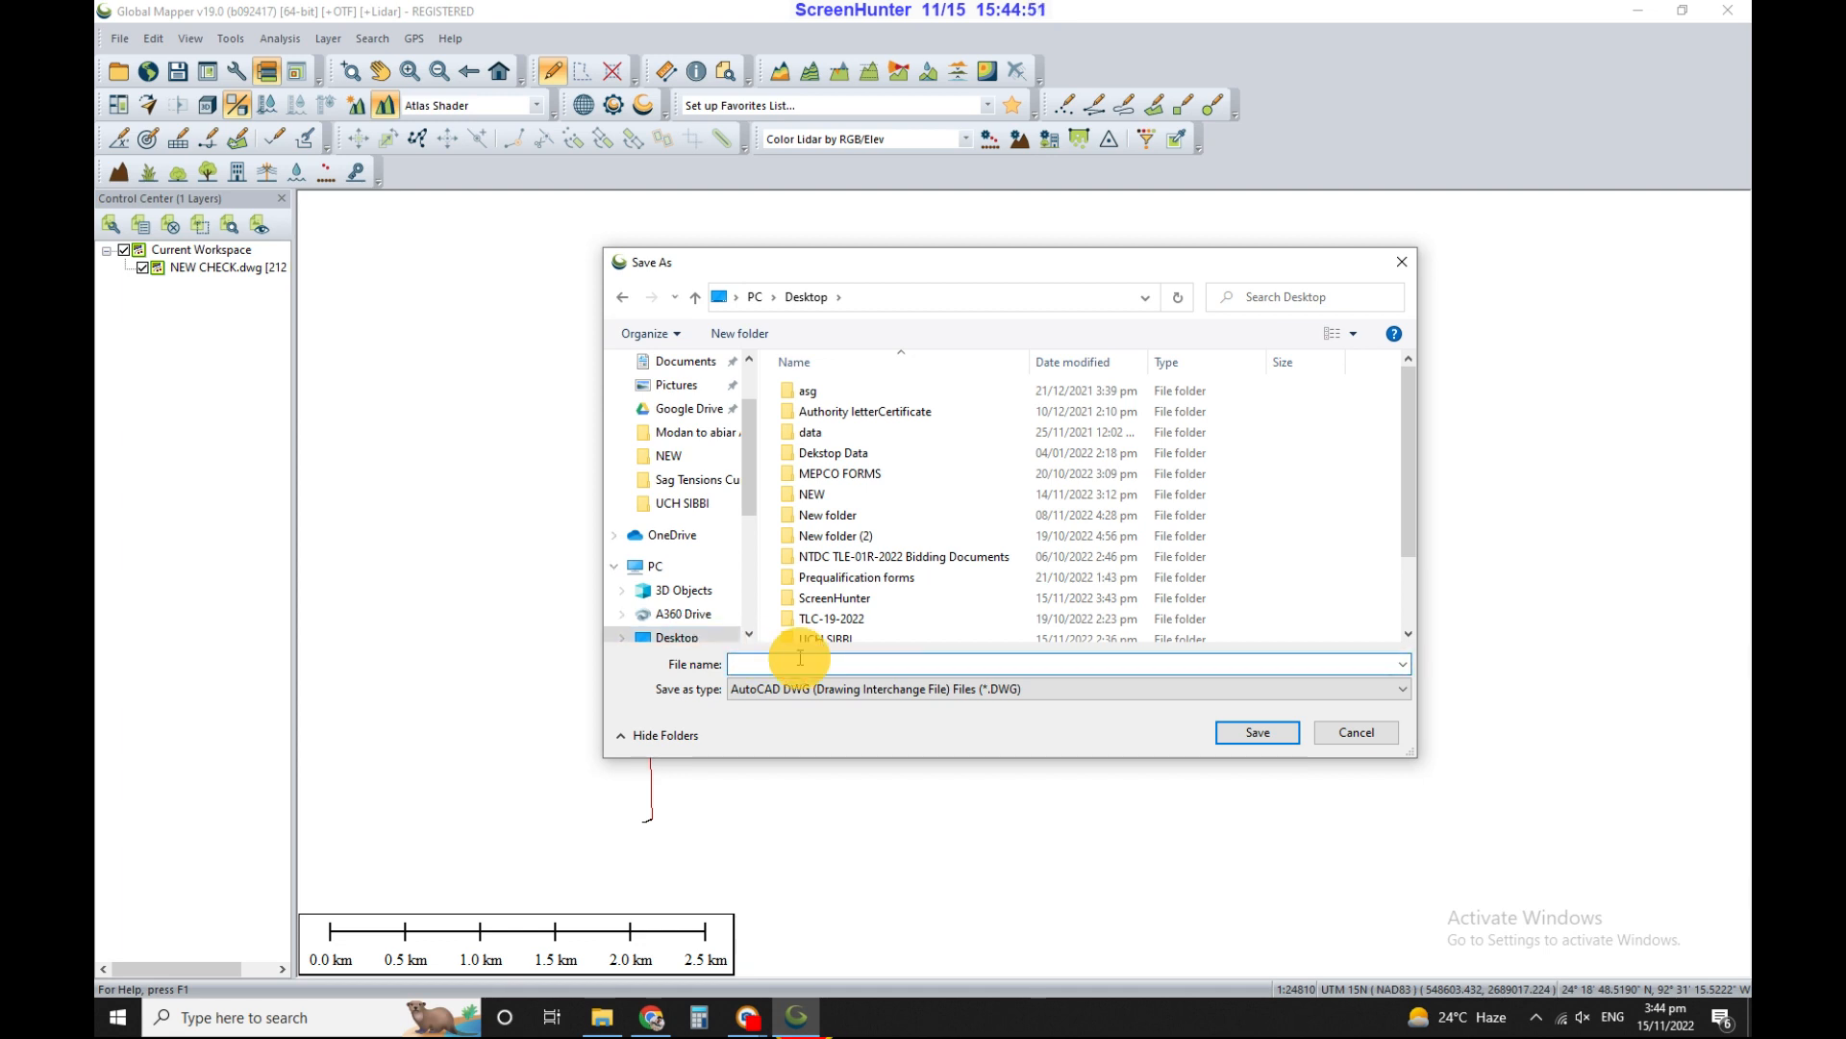
type("NE")
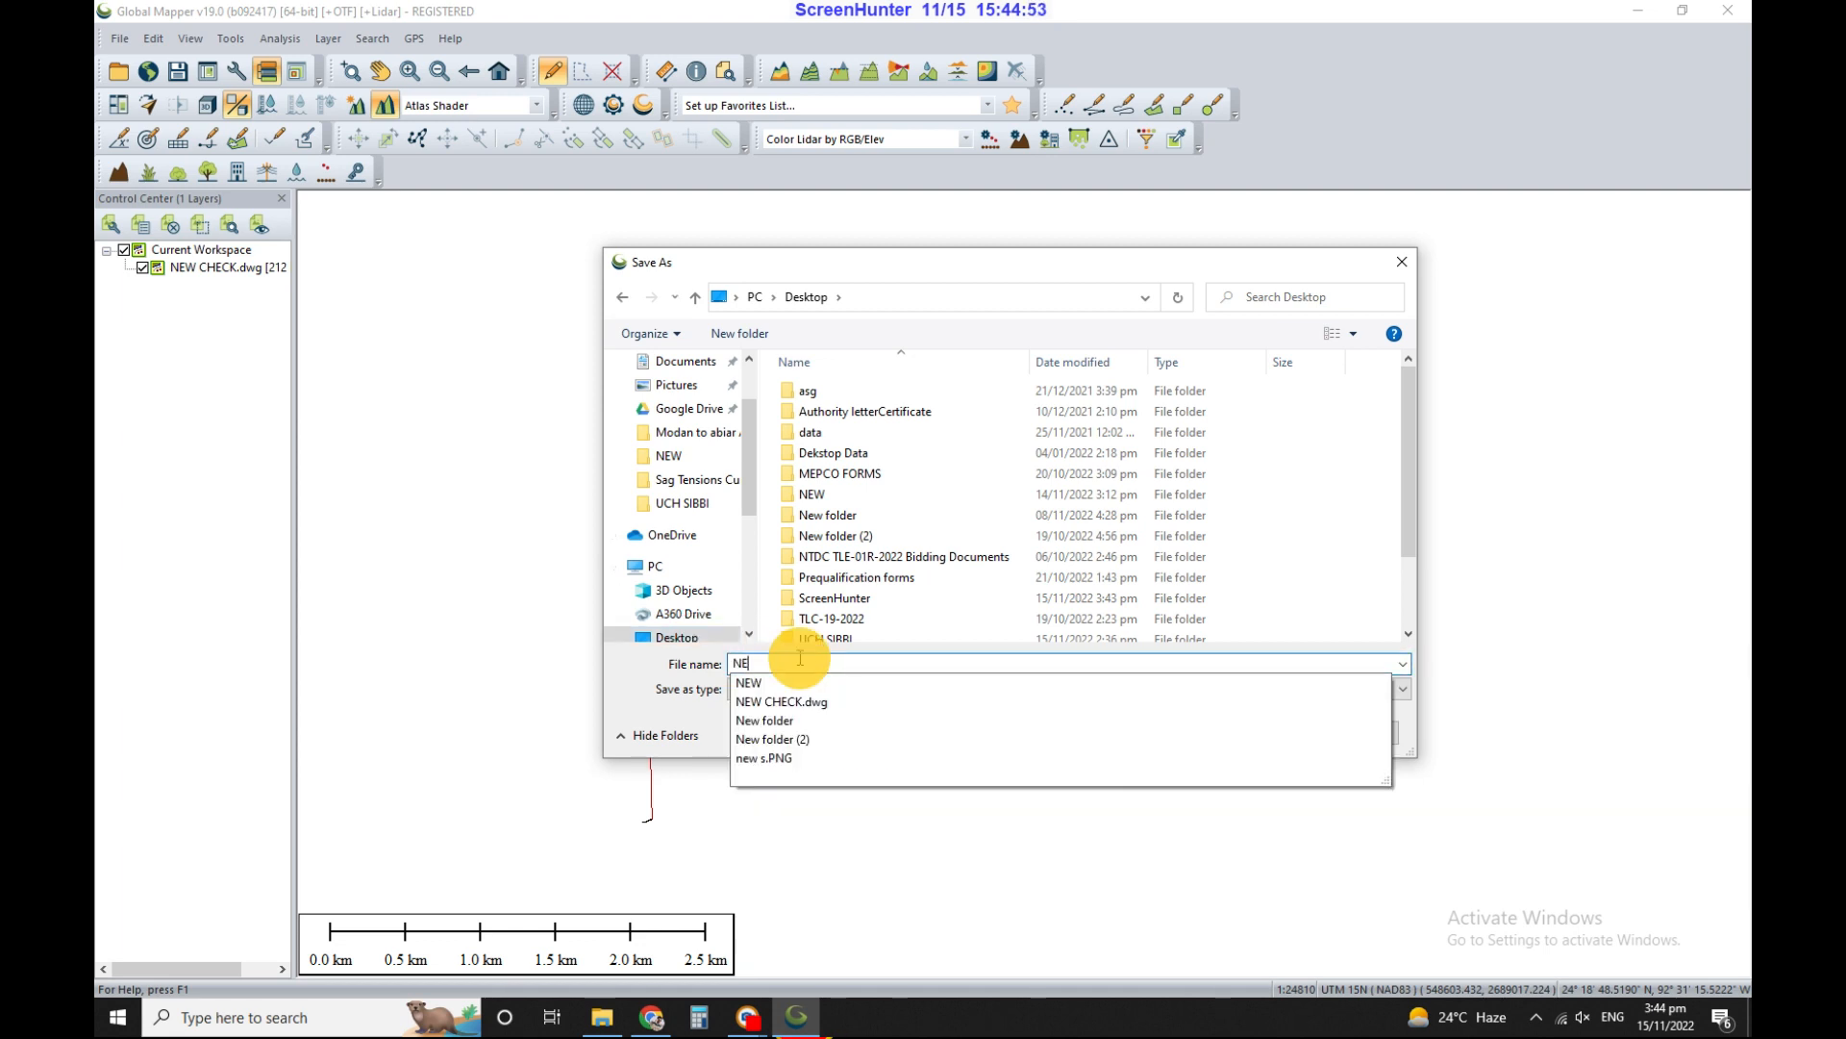
type("W BBB")
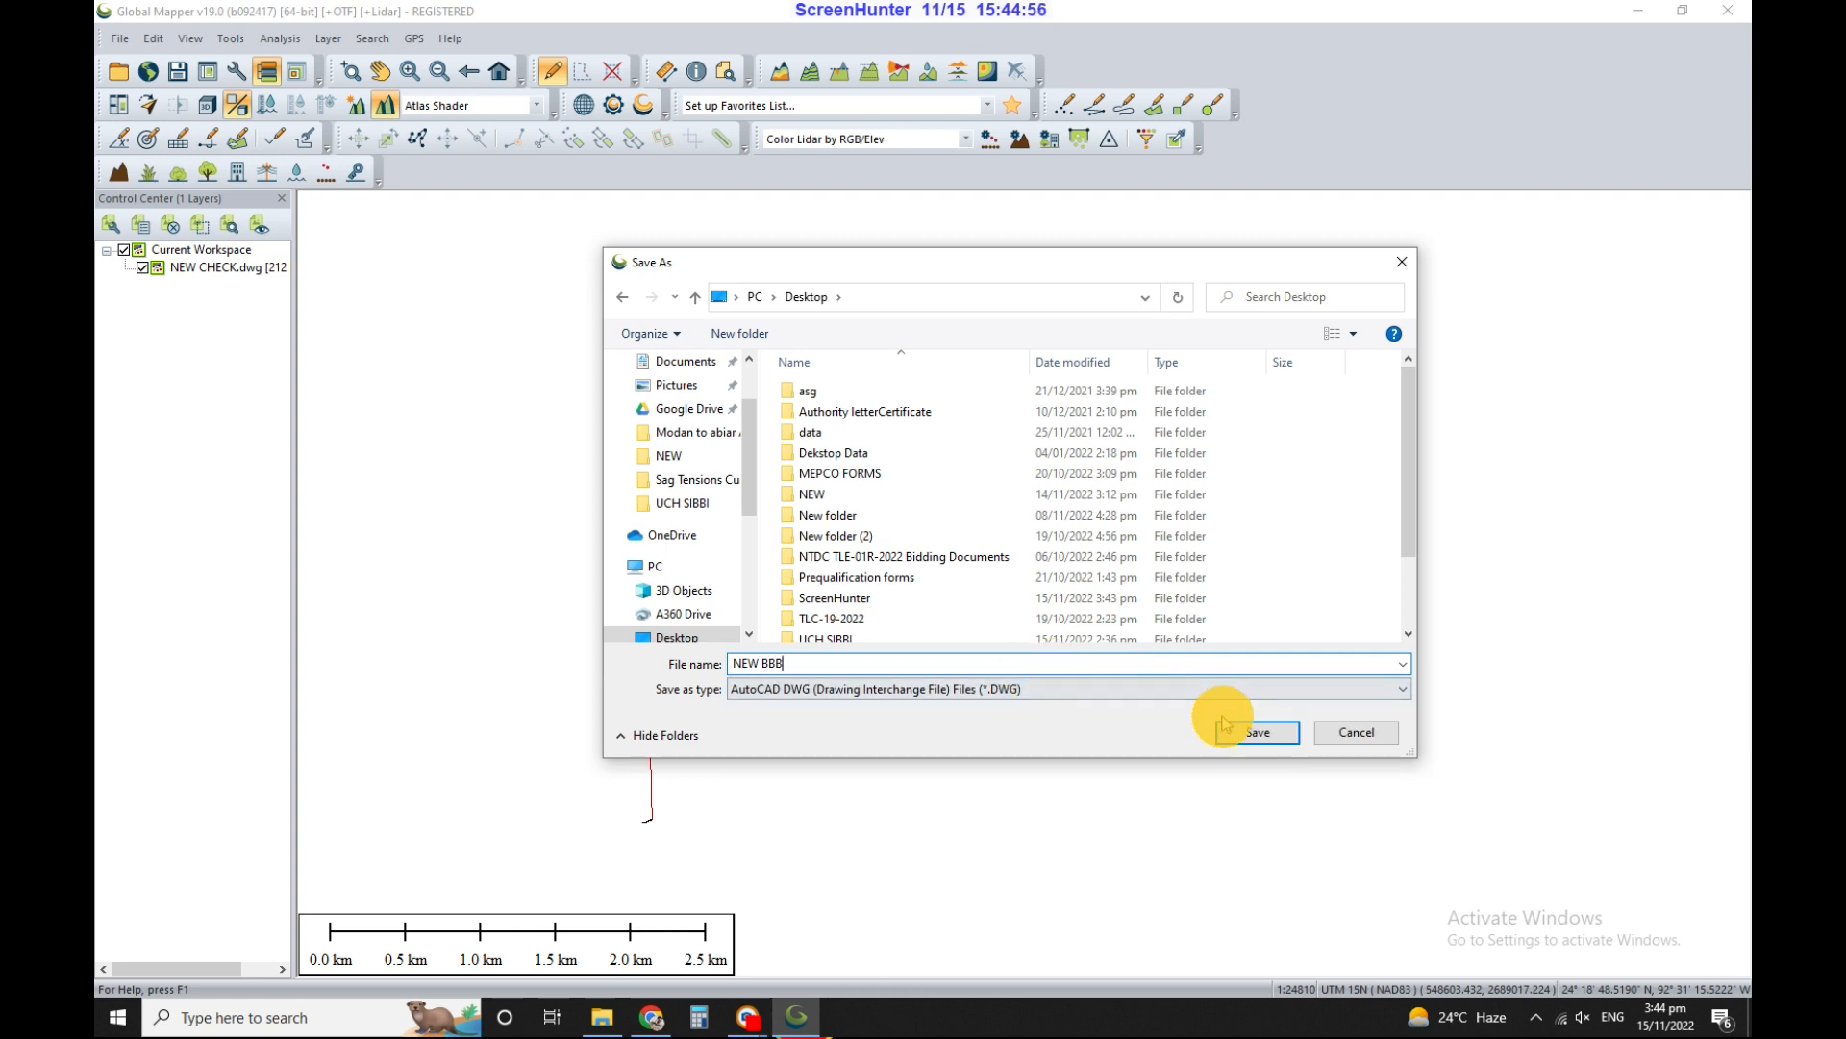
left_click(1228, 729)
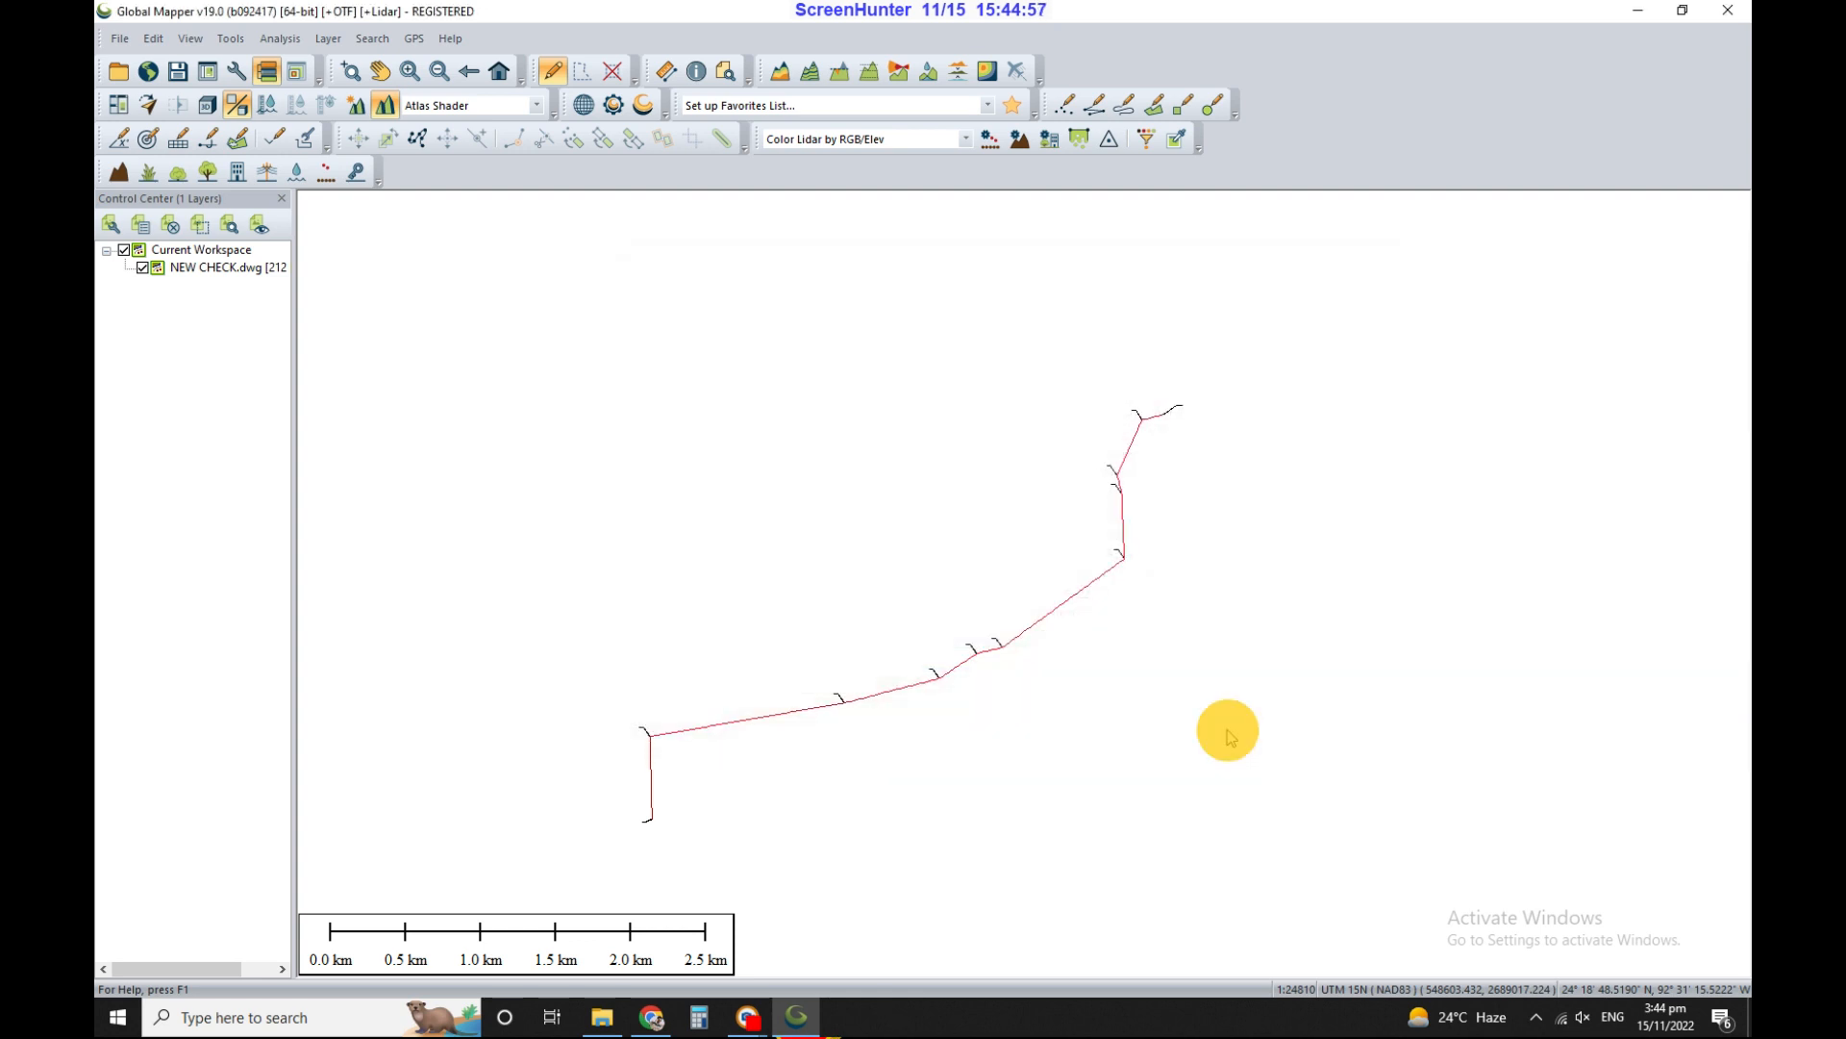
- Open the NEW BBB drawing from the desktop in AutoCAD, continuing despite its foreign origin
left_click(1639, 19)
left_click(1639, 19)
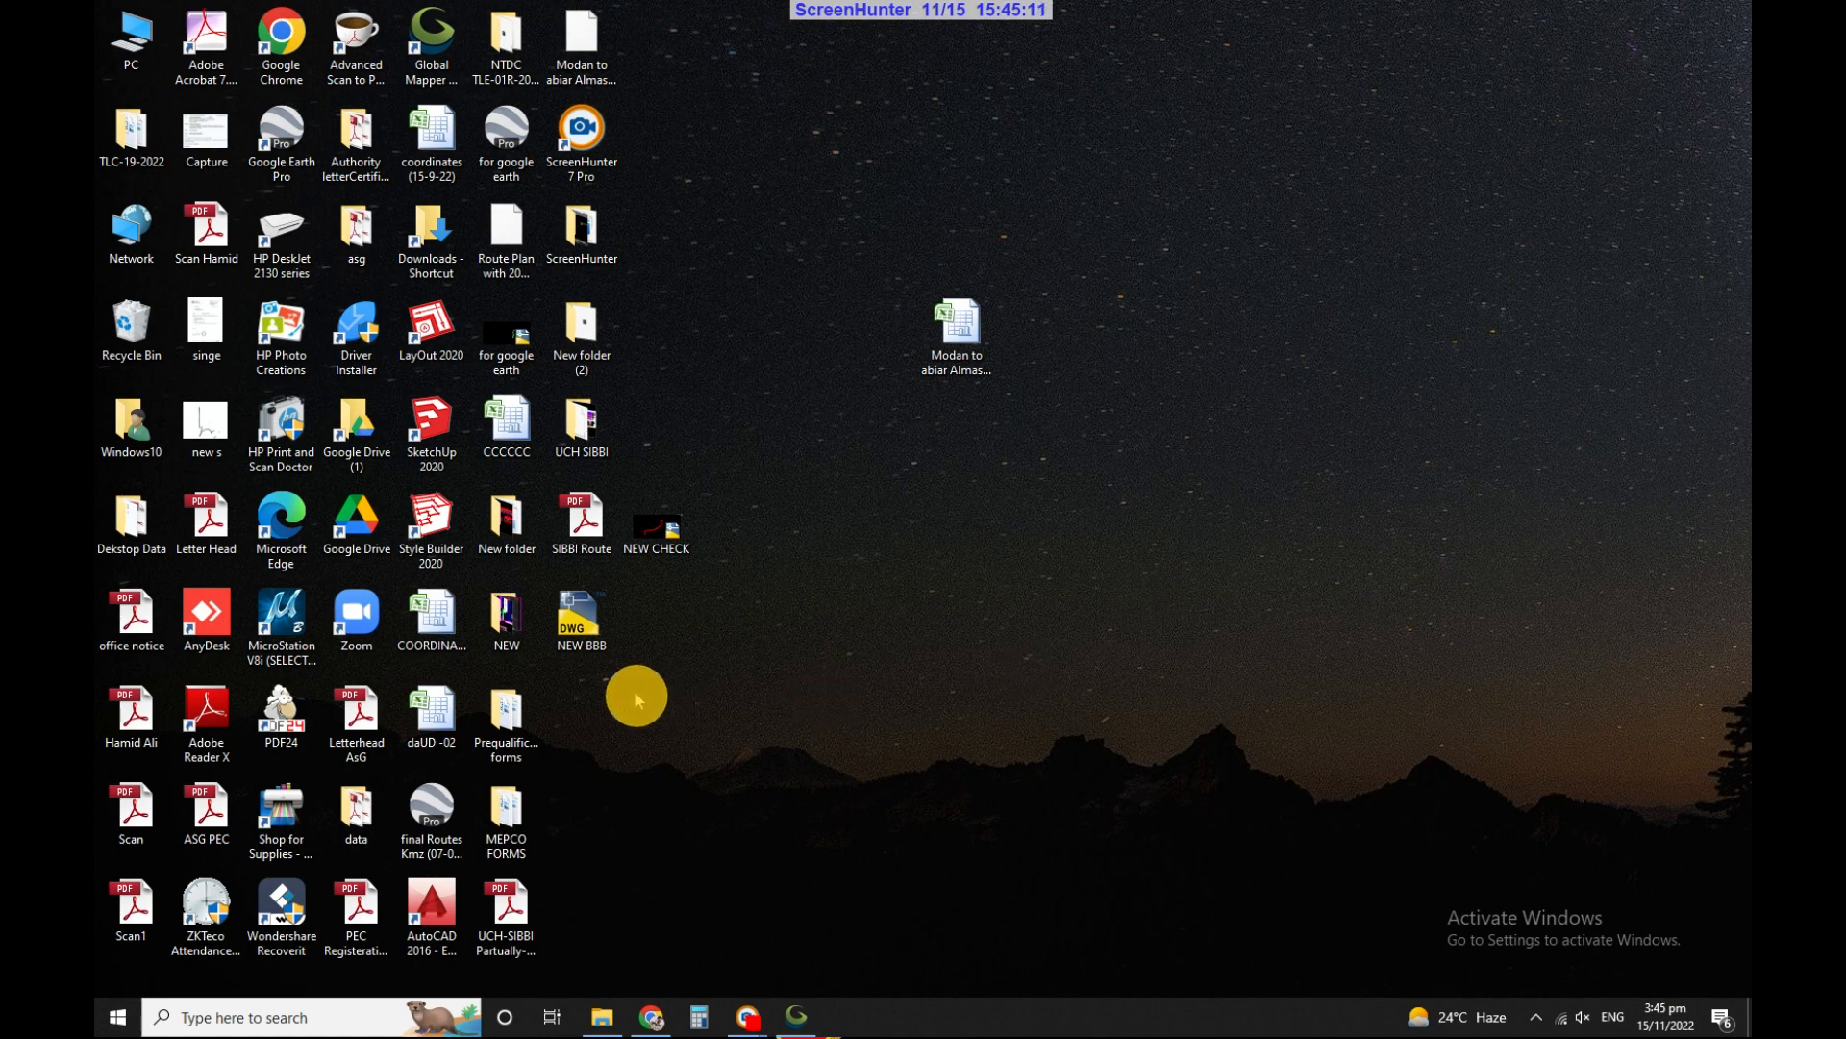
double_click(570, 625)
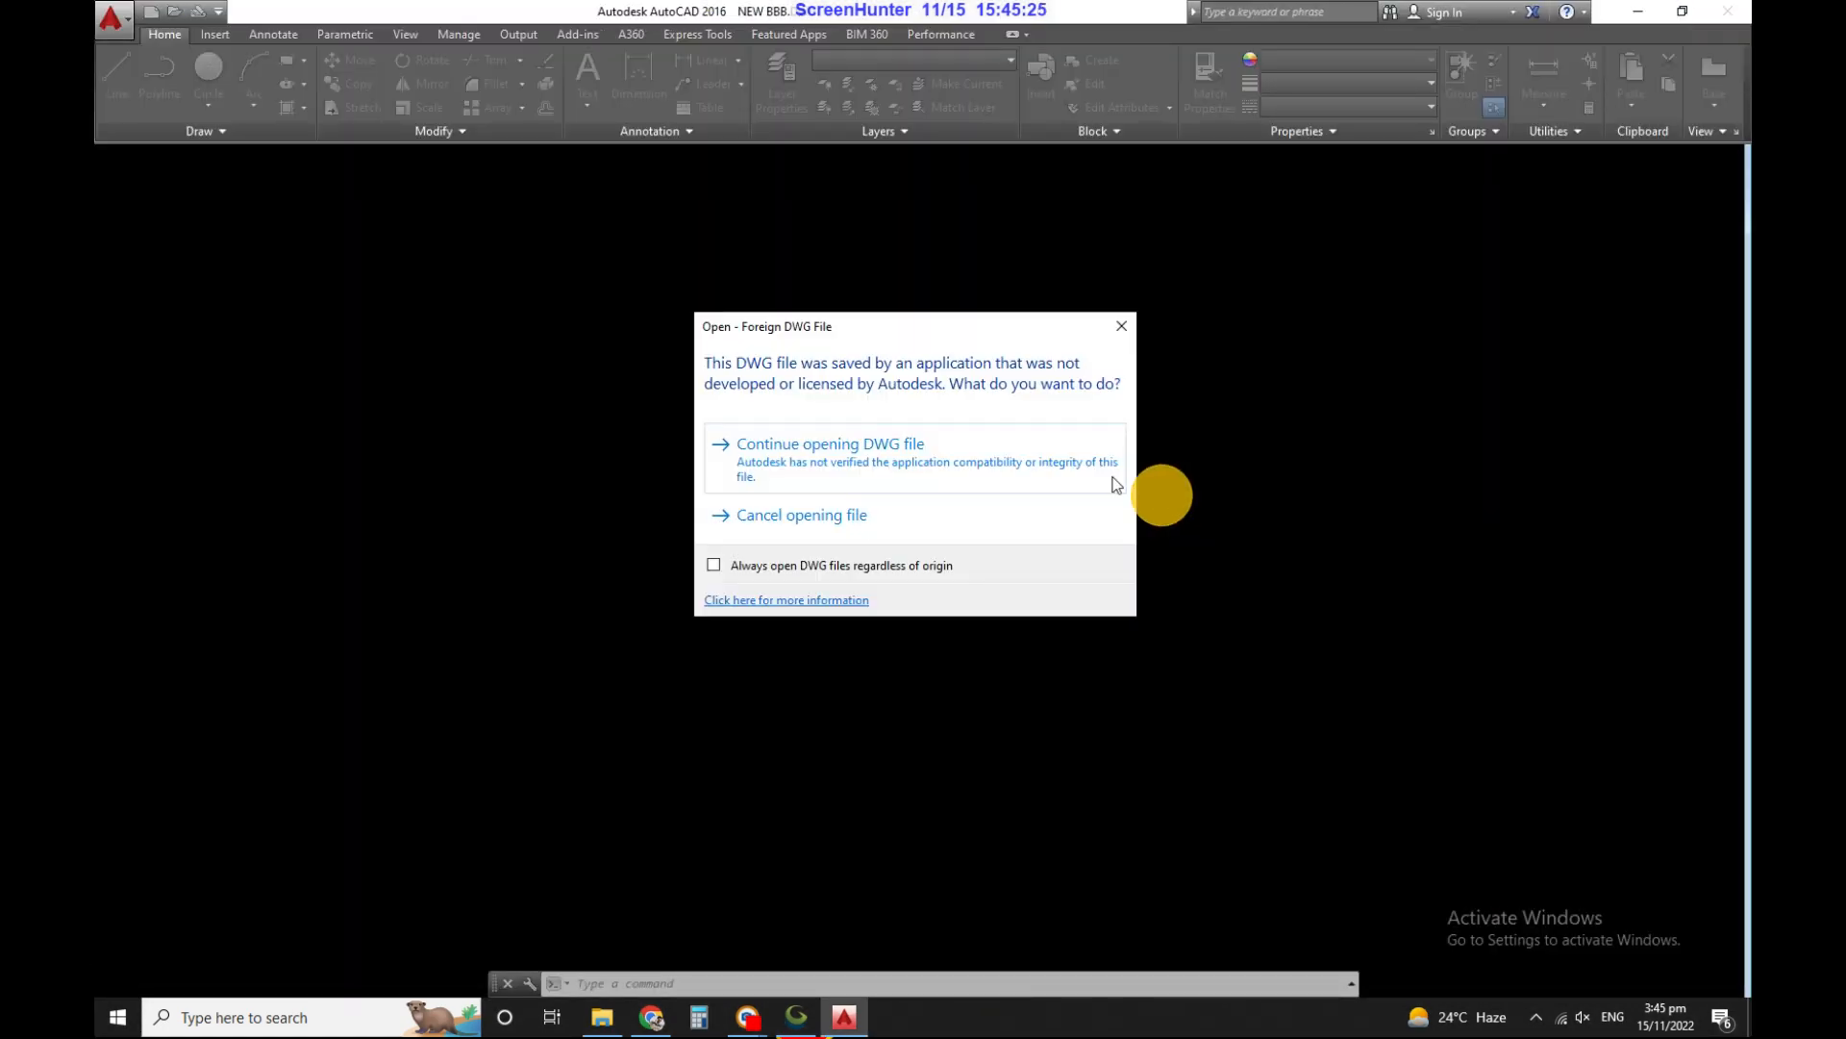
left_click(949, 442)
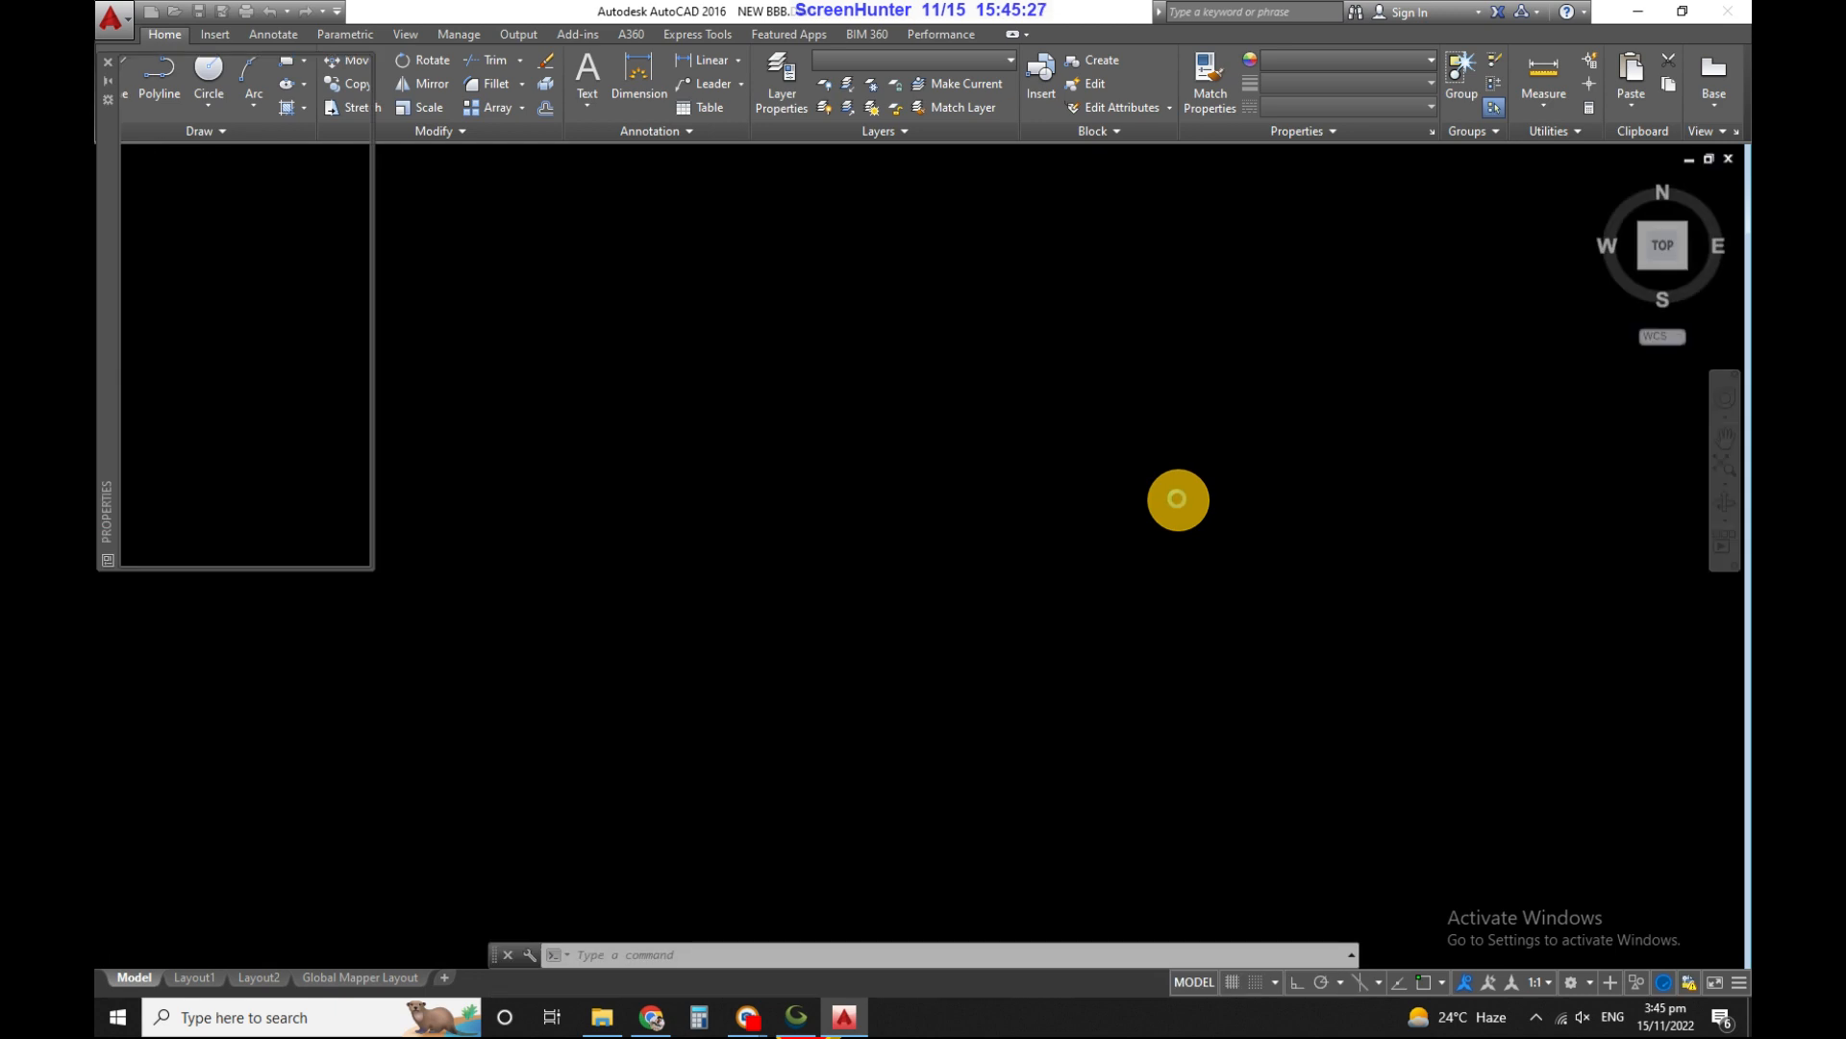
- Zoom to the whole drawing and inspect the resampled vertices along the route polyline
scroll(1029, 469, "down", 2)
type("z")
scroll(1077, 491, "down", 10)
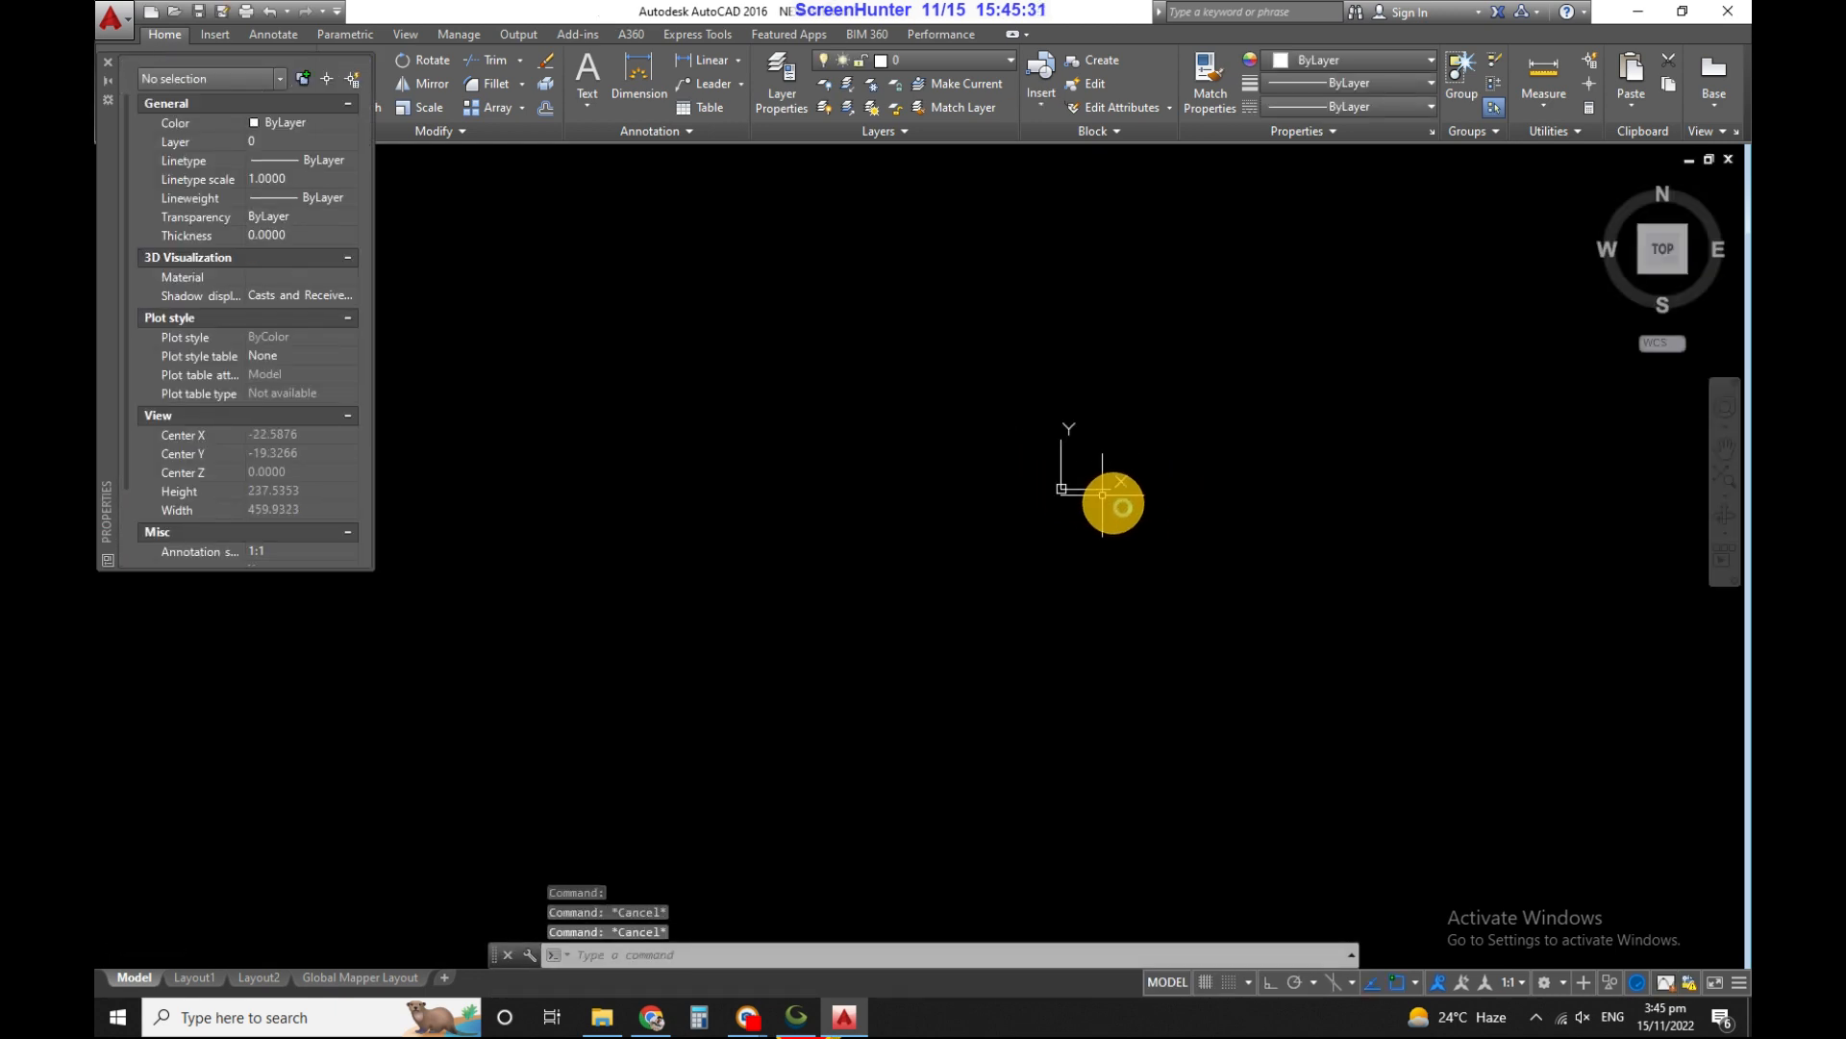
key("Return")
type("a")
key("Return")
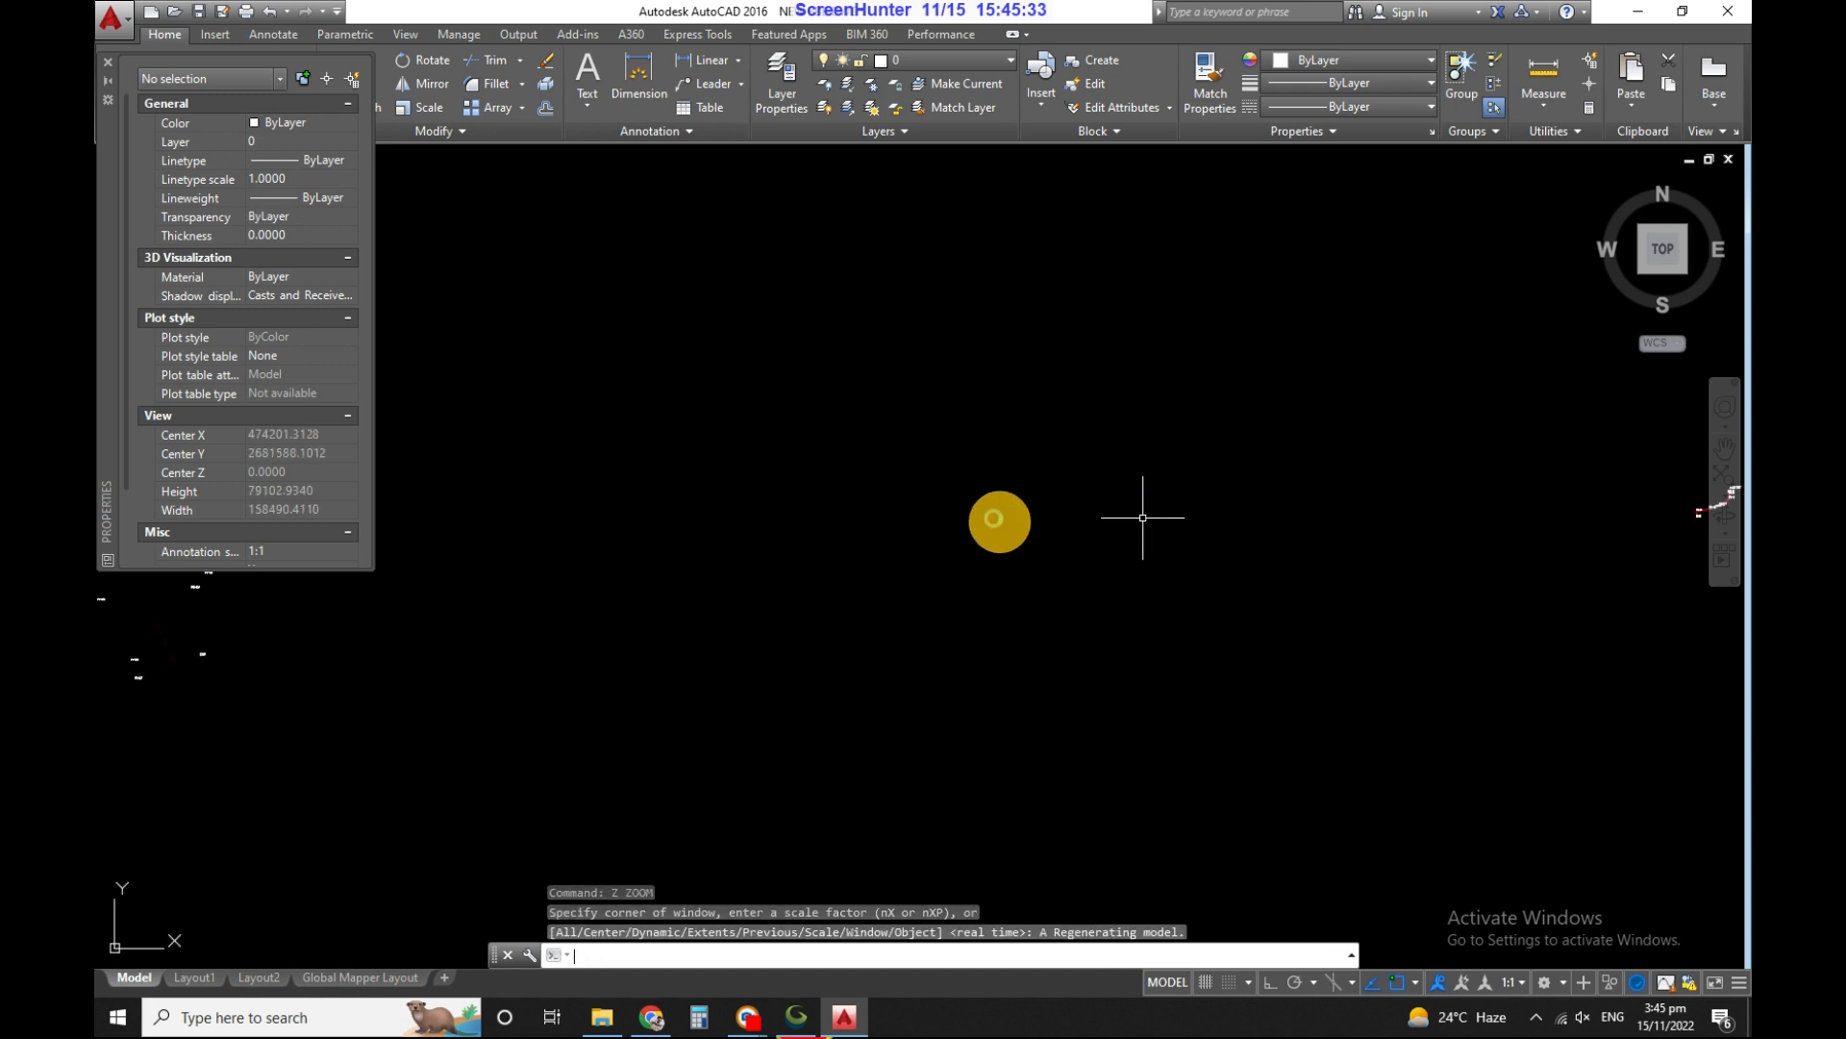
scroll(737, 421, "up", 15)
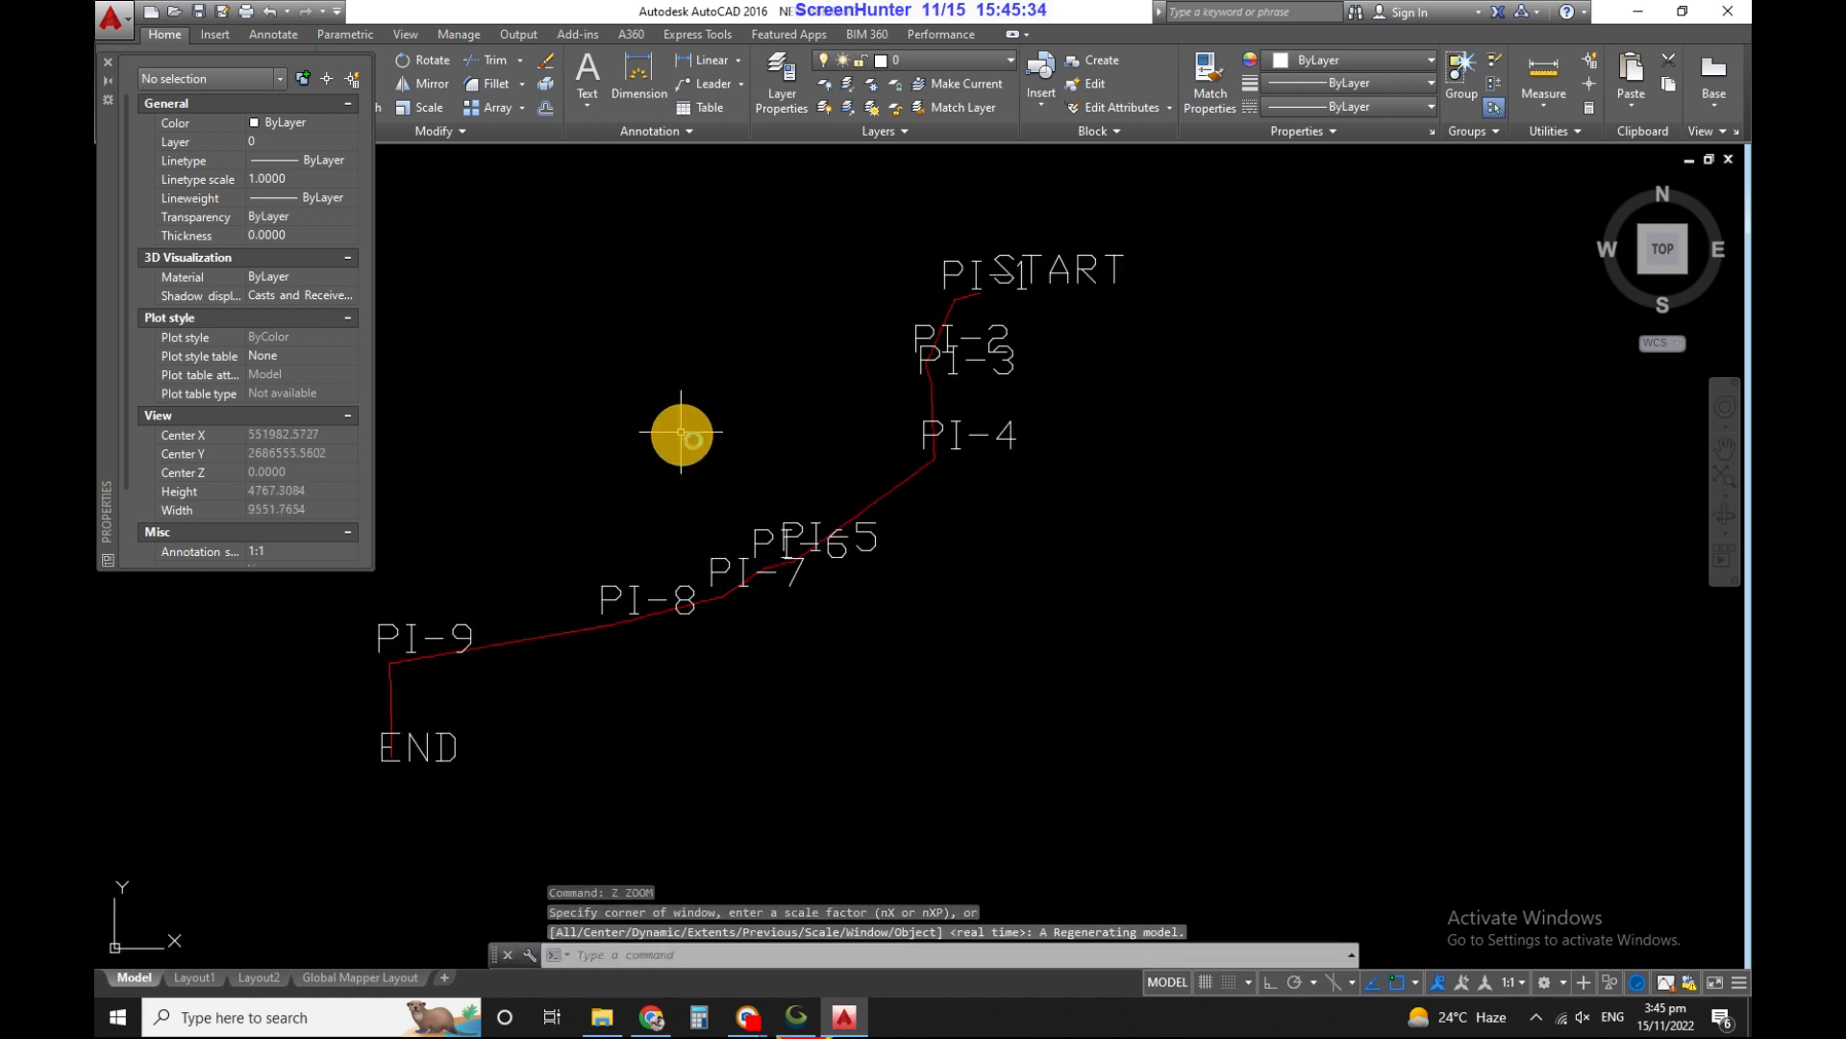
left_click(916, 491)
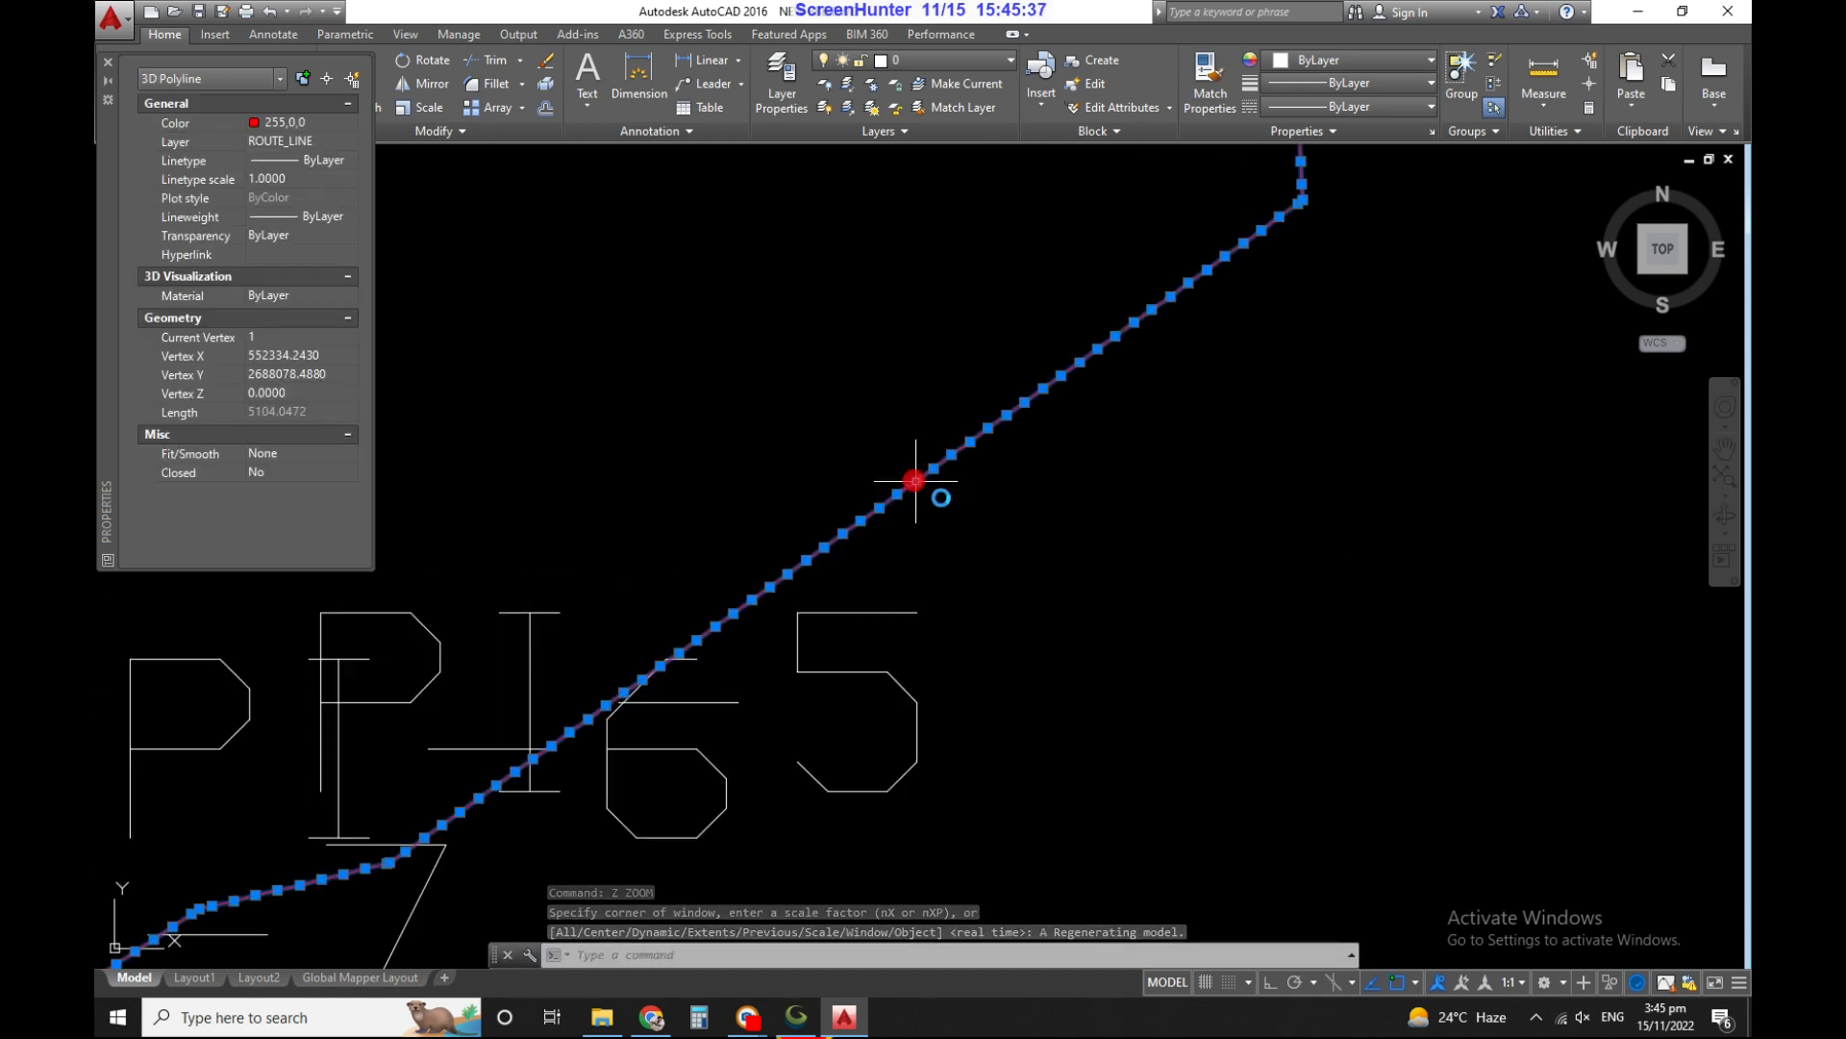
scroll(1202, 594, "down", 5)
key("Escape")
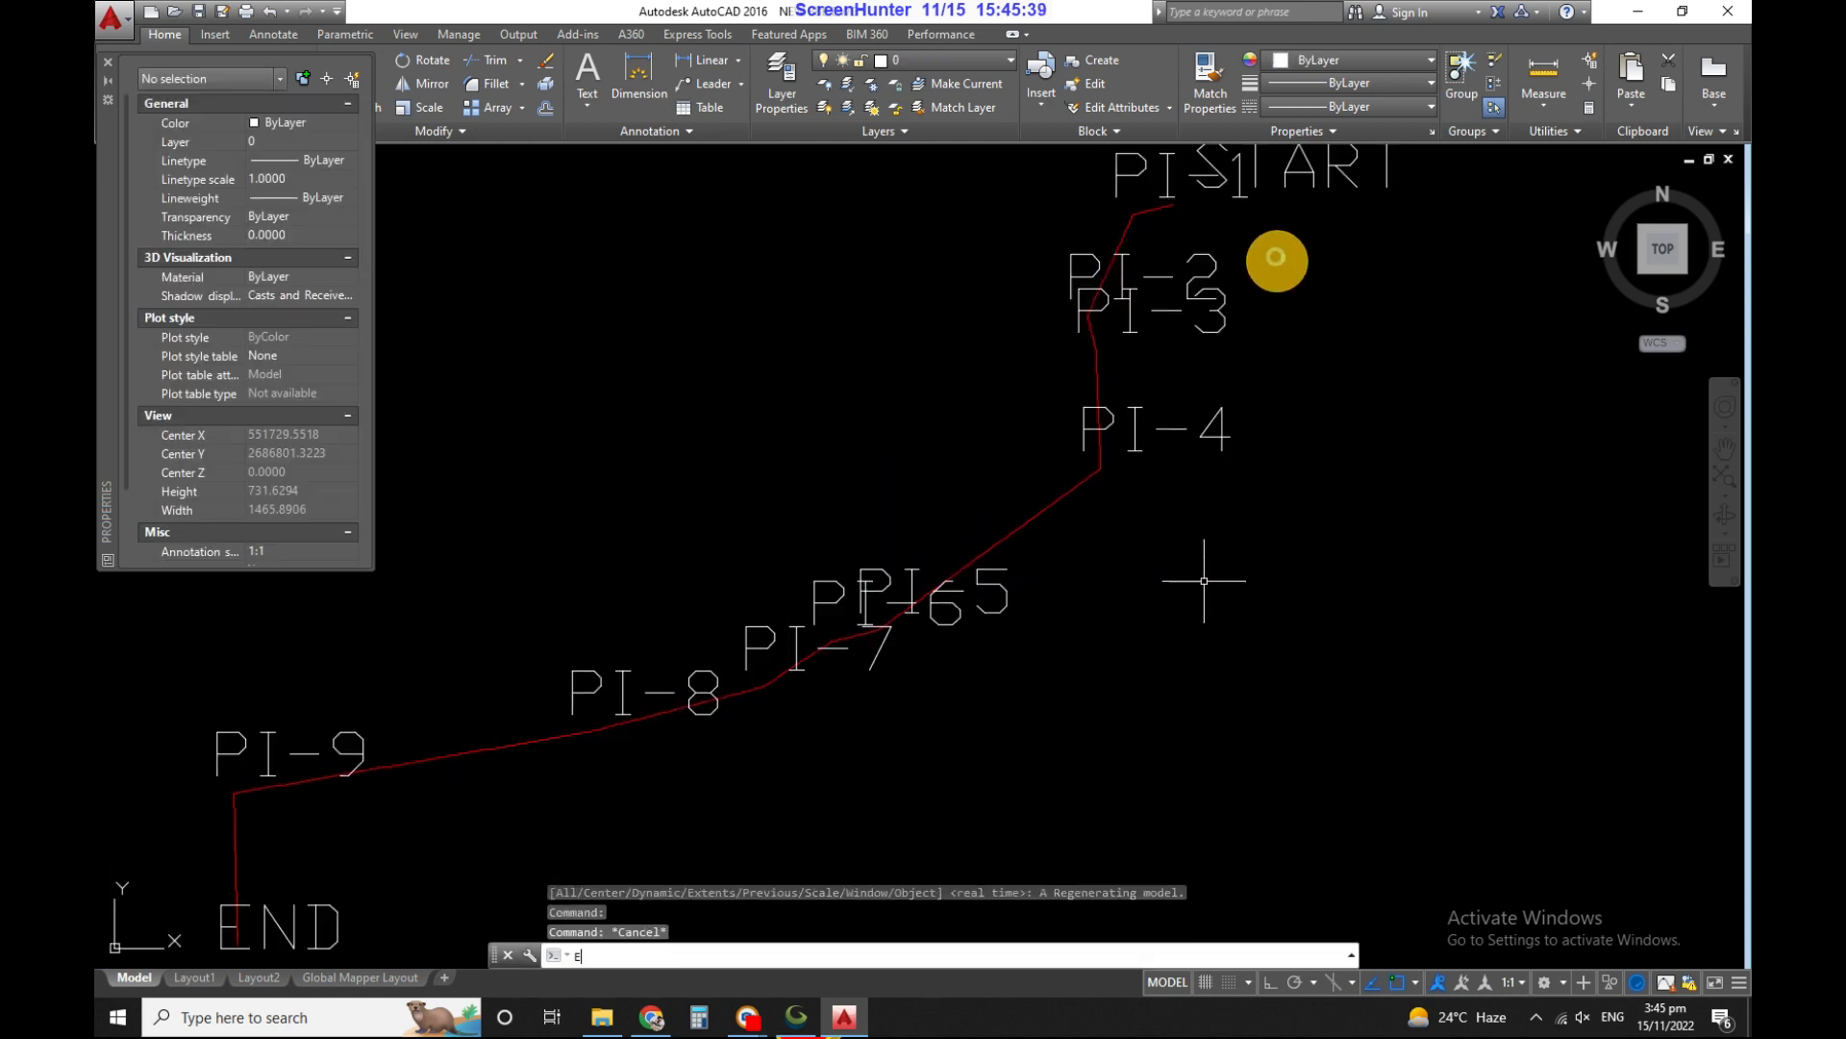
- Erase the START label and the PI-1 to PI-4 labels along the route's upper part
type("e")
key("Return")
left_click(1272, 219)
left_click(1188, 494)
scroll(1188, 494, "down", 8)
left_click(1295, 313)
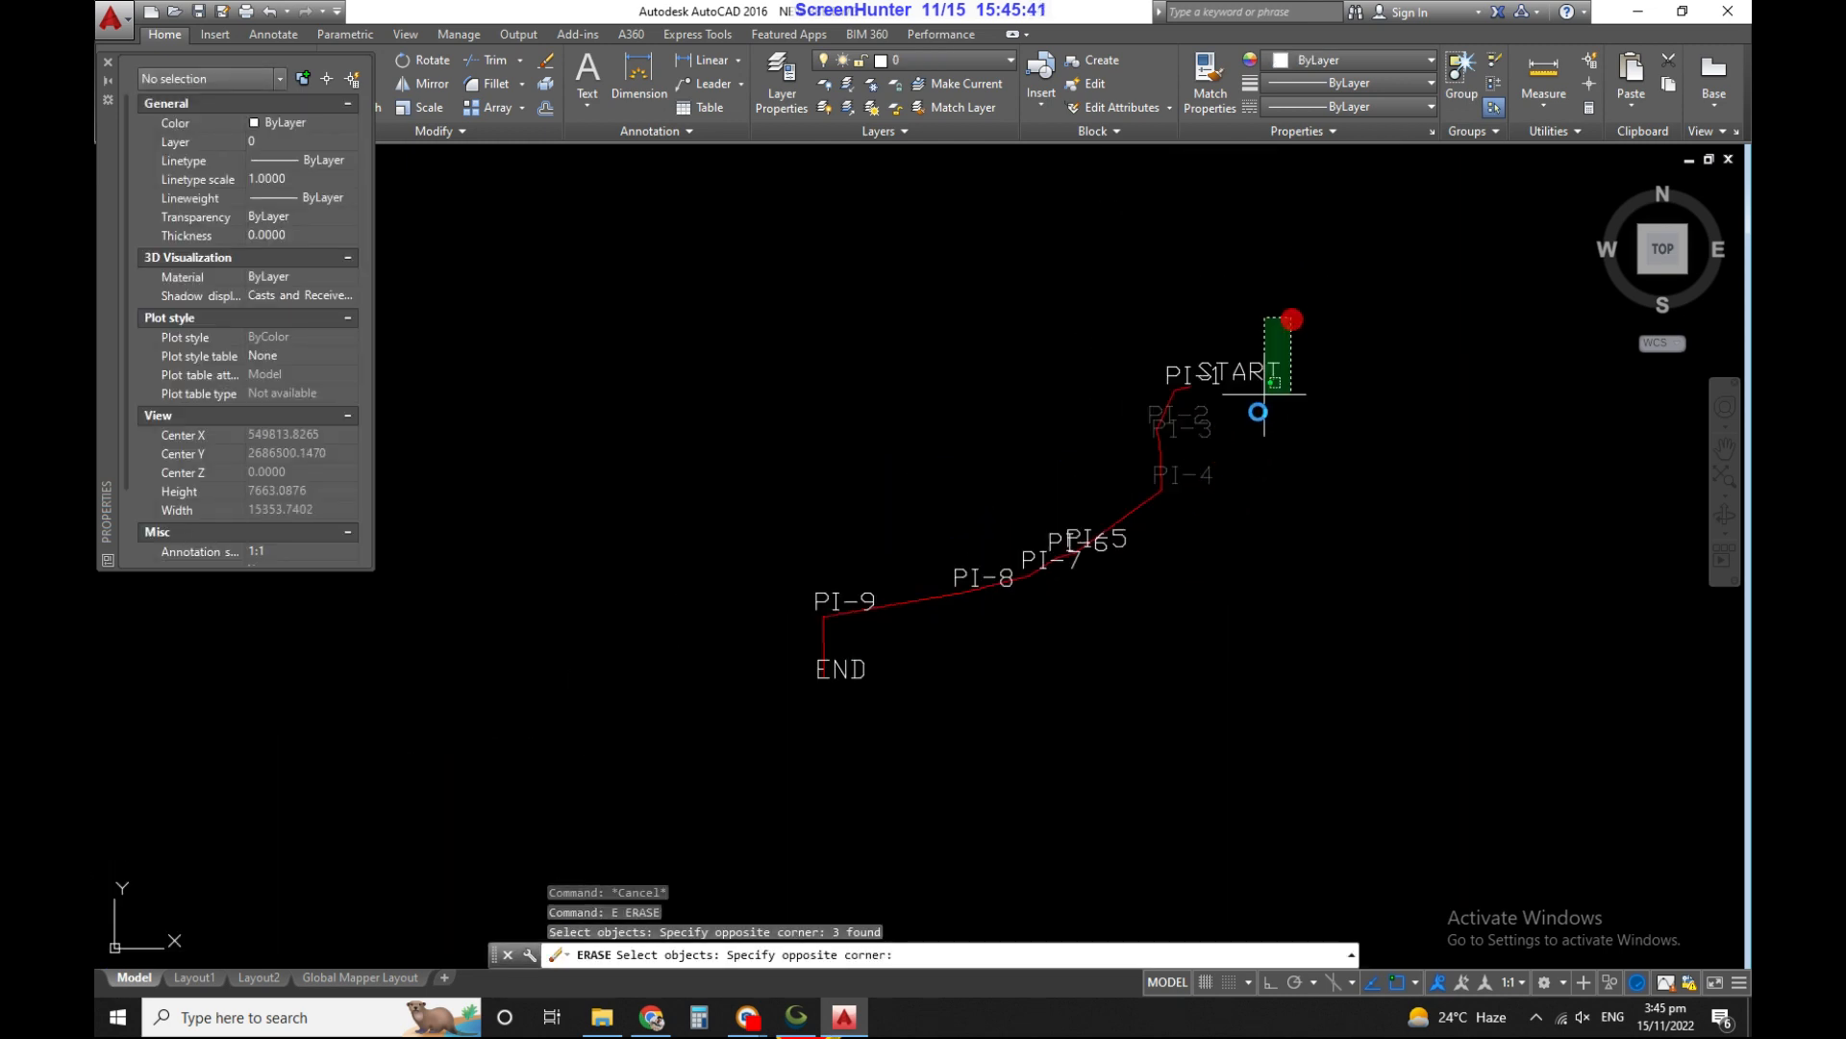
left_click(1253, 408)
left_click(1244, 344)
left_click(1215, 398)
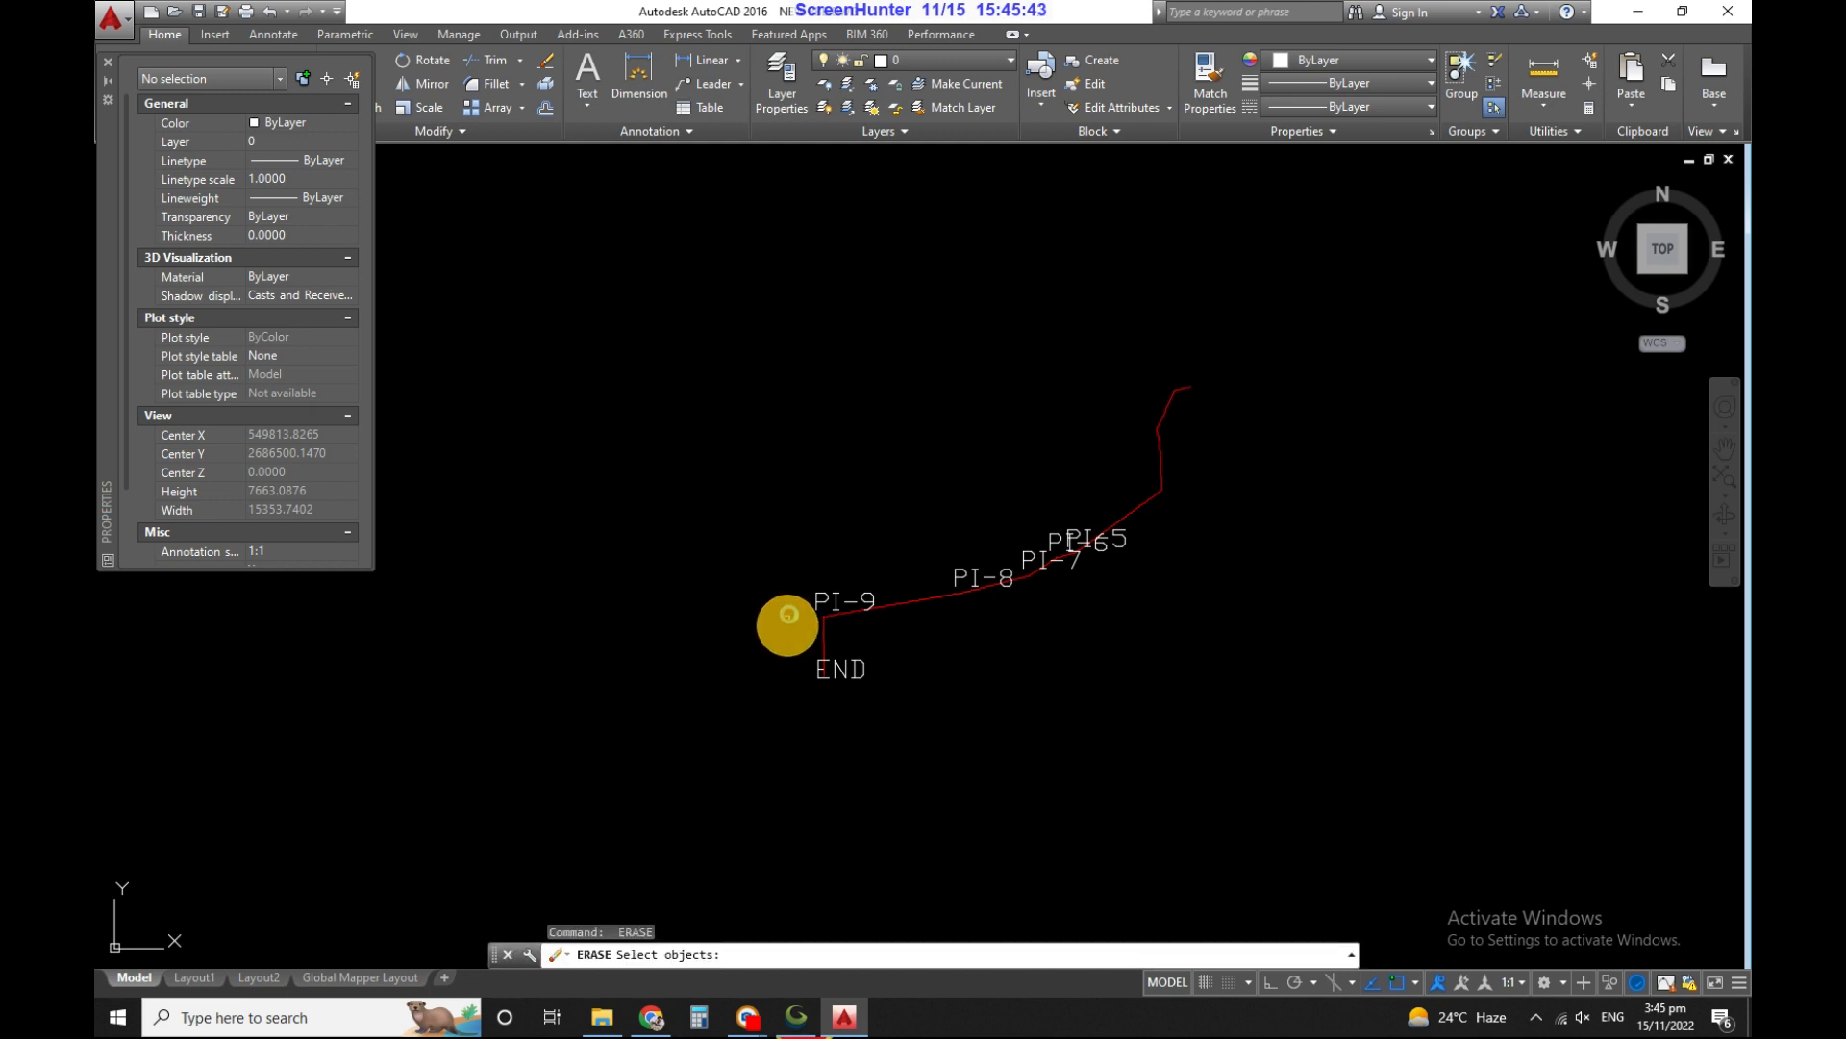
- Erase the END label and the PI-7, PI-8 and PI-9 labels along the route's lower part
scroll(798, 606, "up", 3)
left_click(772, 458)
left_click(1249, 938)
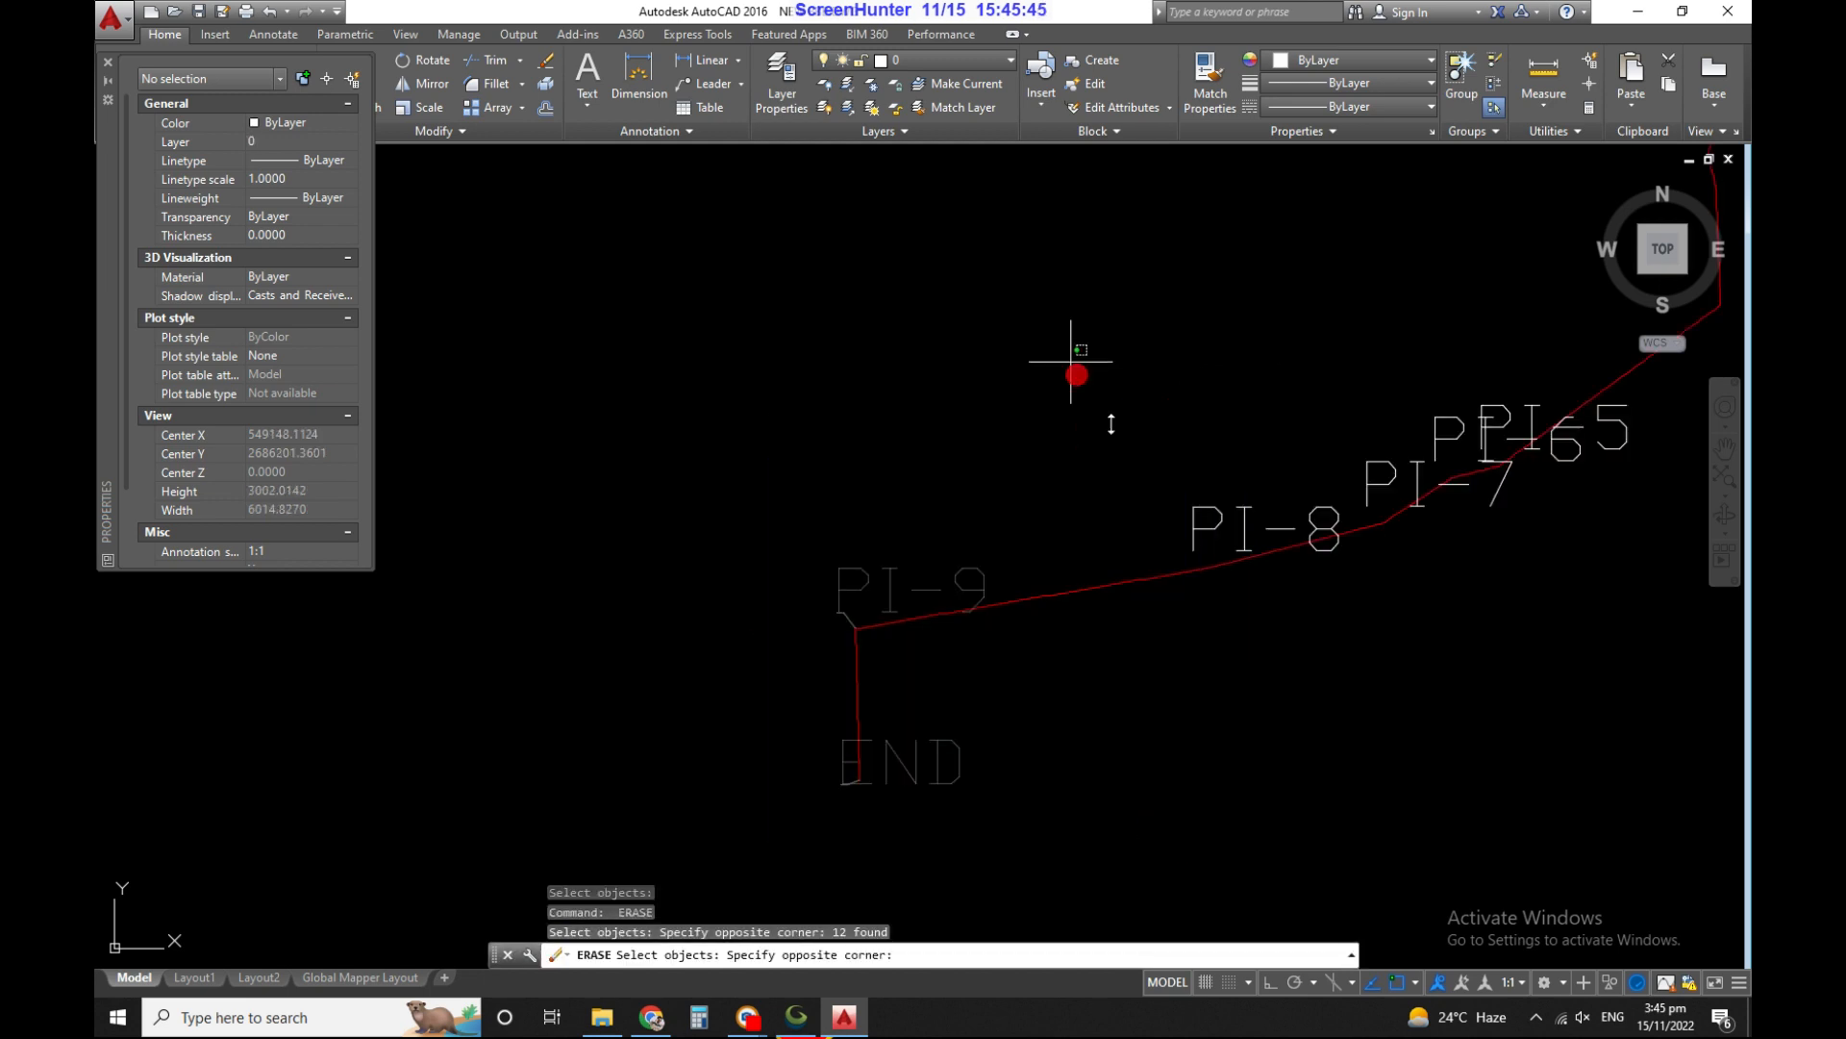
left_click(1071, 363)
left_click(1539, 645)
key("Return")
- Erase the remaining PI-5 and PI-6 labels so only the route polyline is kept
scroll(1051, 522, "down", 1)
key("Return")
left_click(1167, 413)
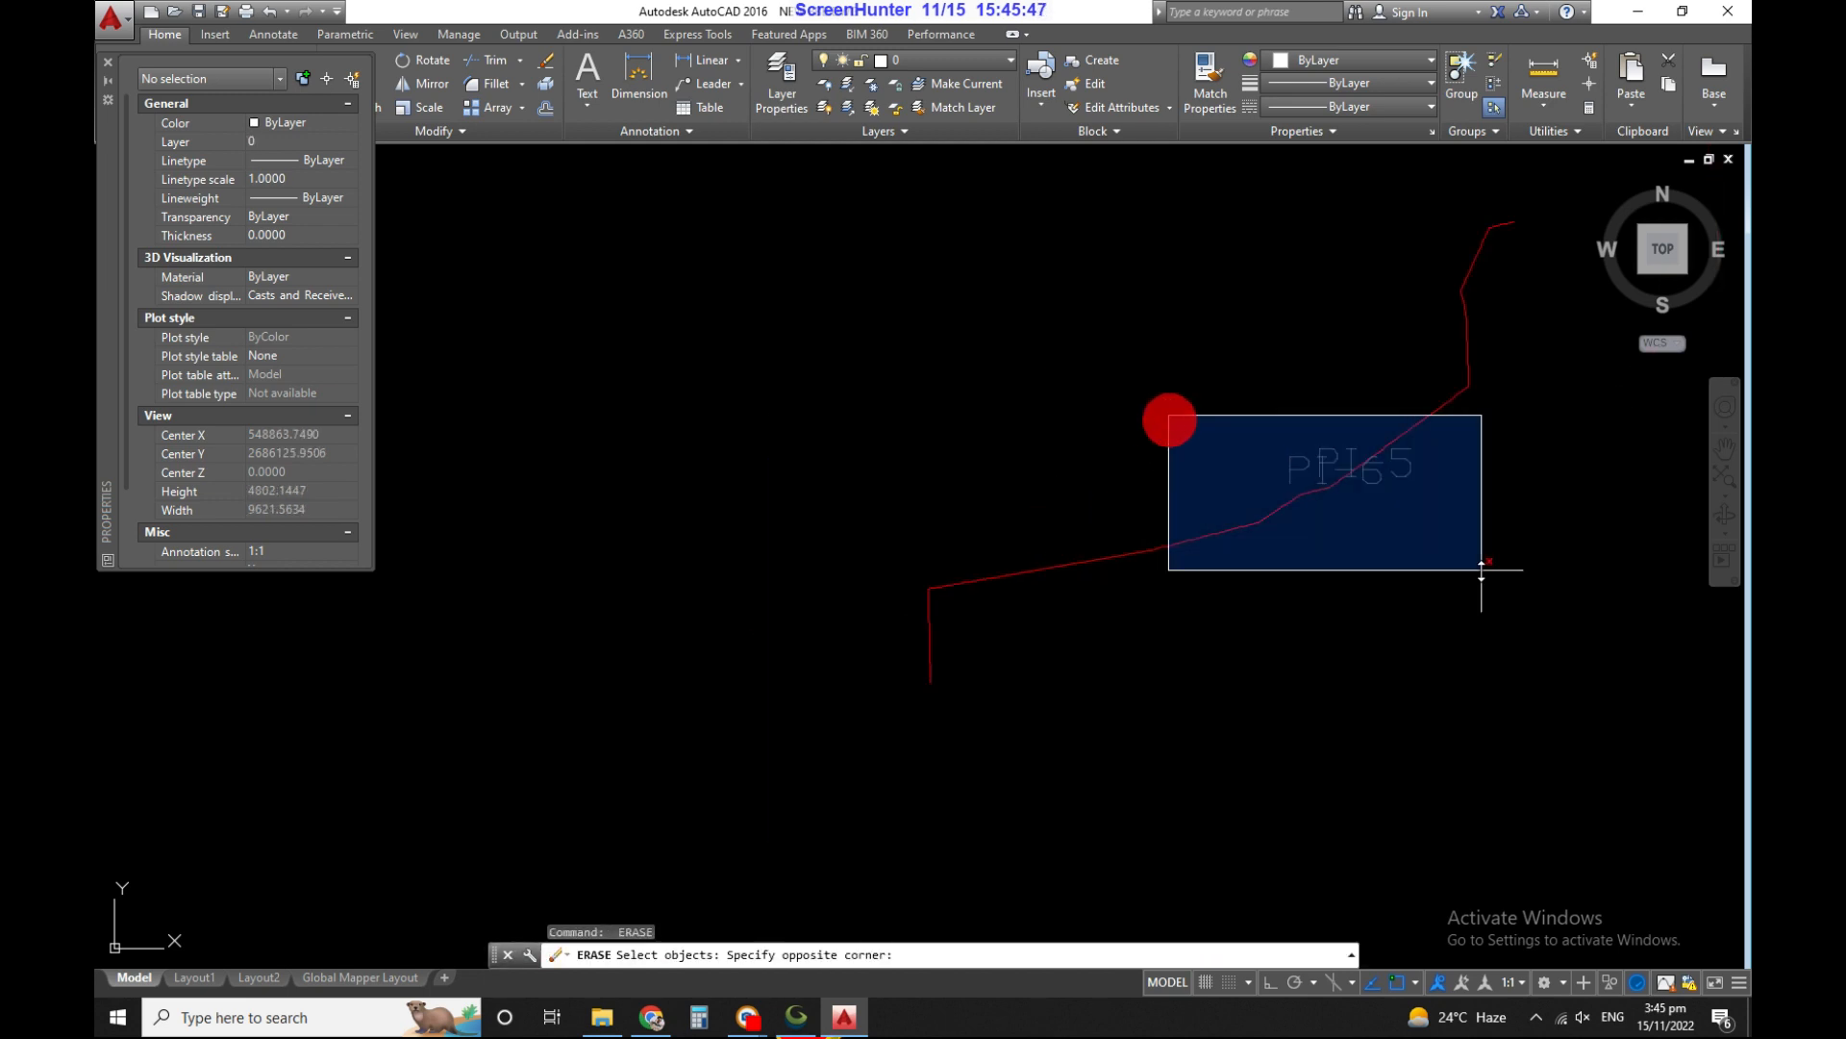
left_click(1482, 570)
key("Return")
key("Escape")
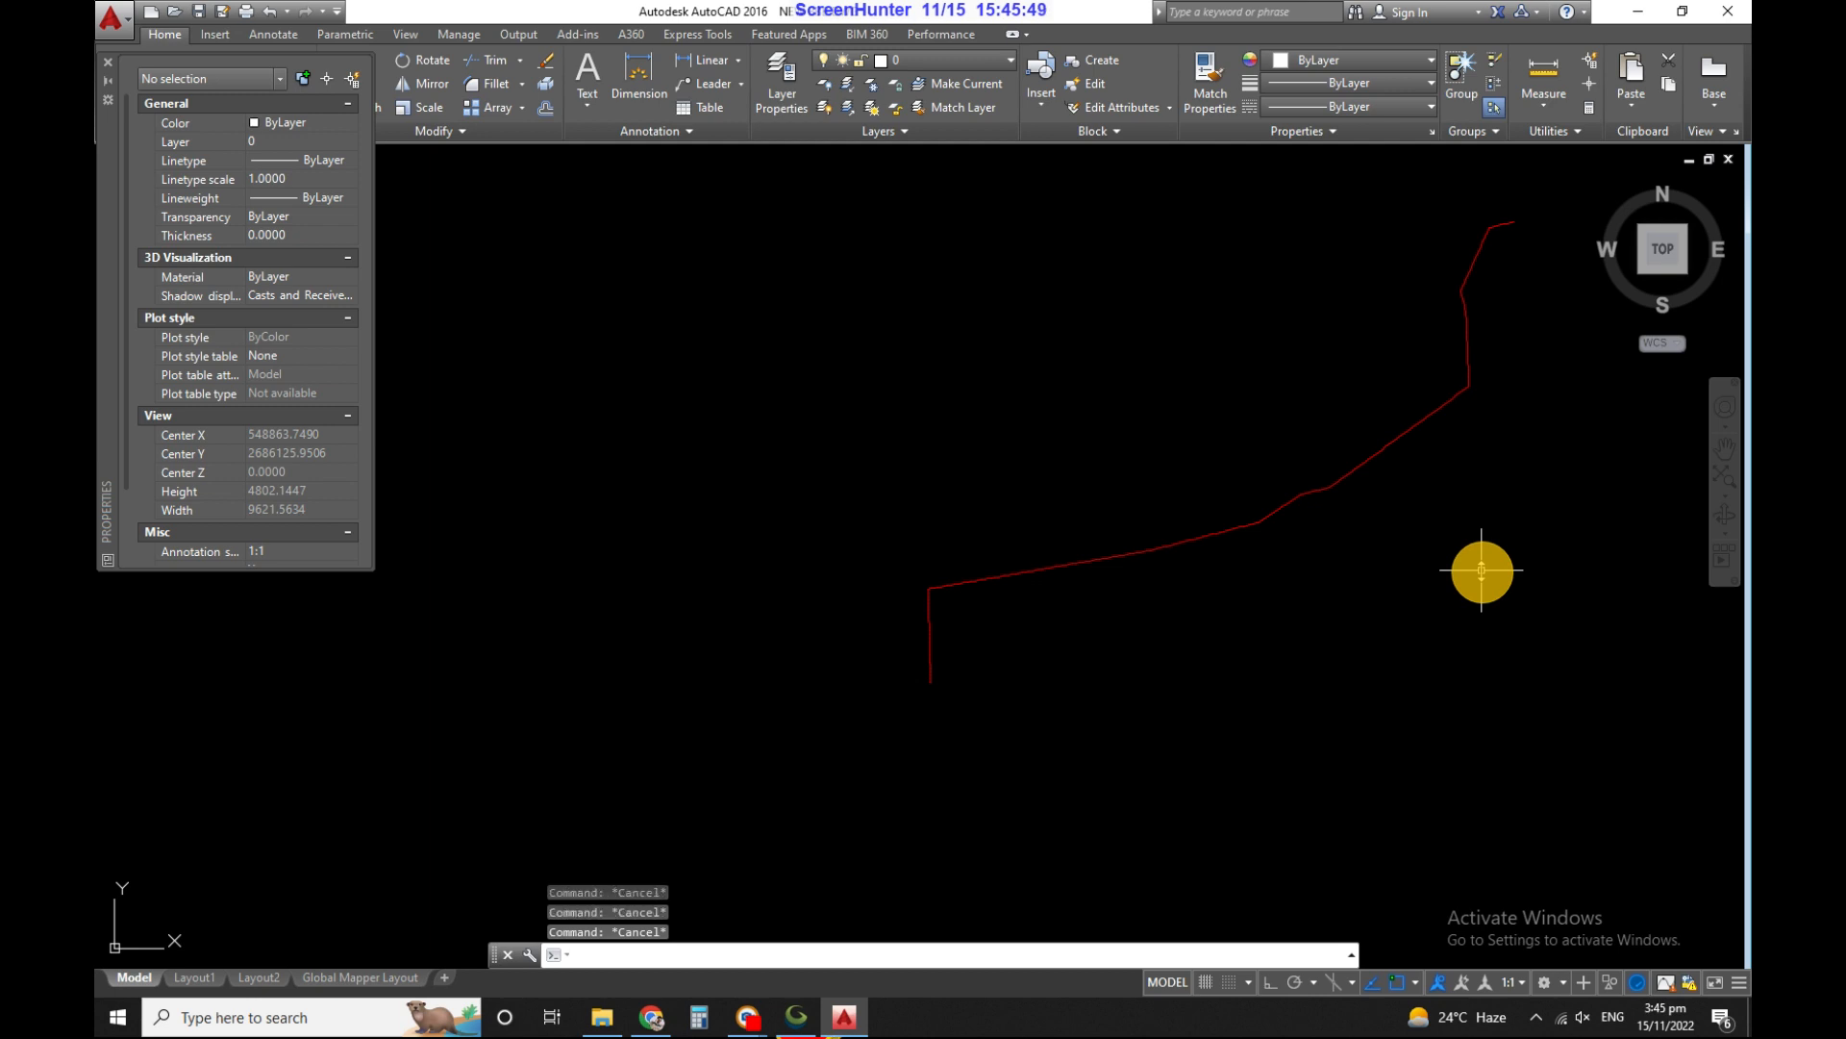
- Copy the route polyline to the clipboard
key("ctrl+c")
left_click(1456, 566)
left_click(1304, 379)
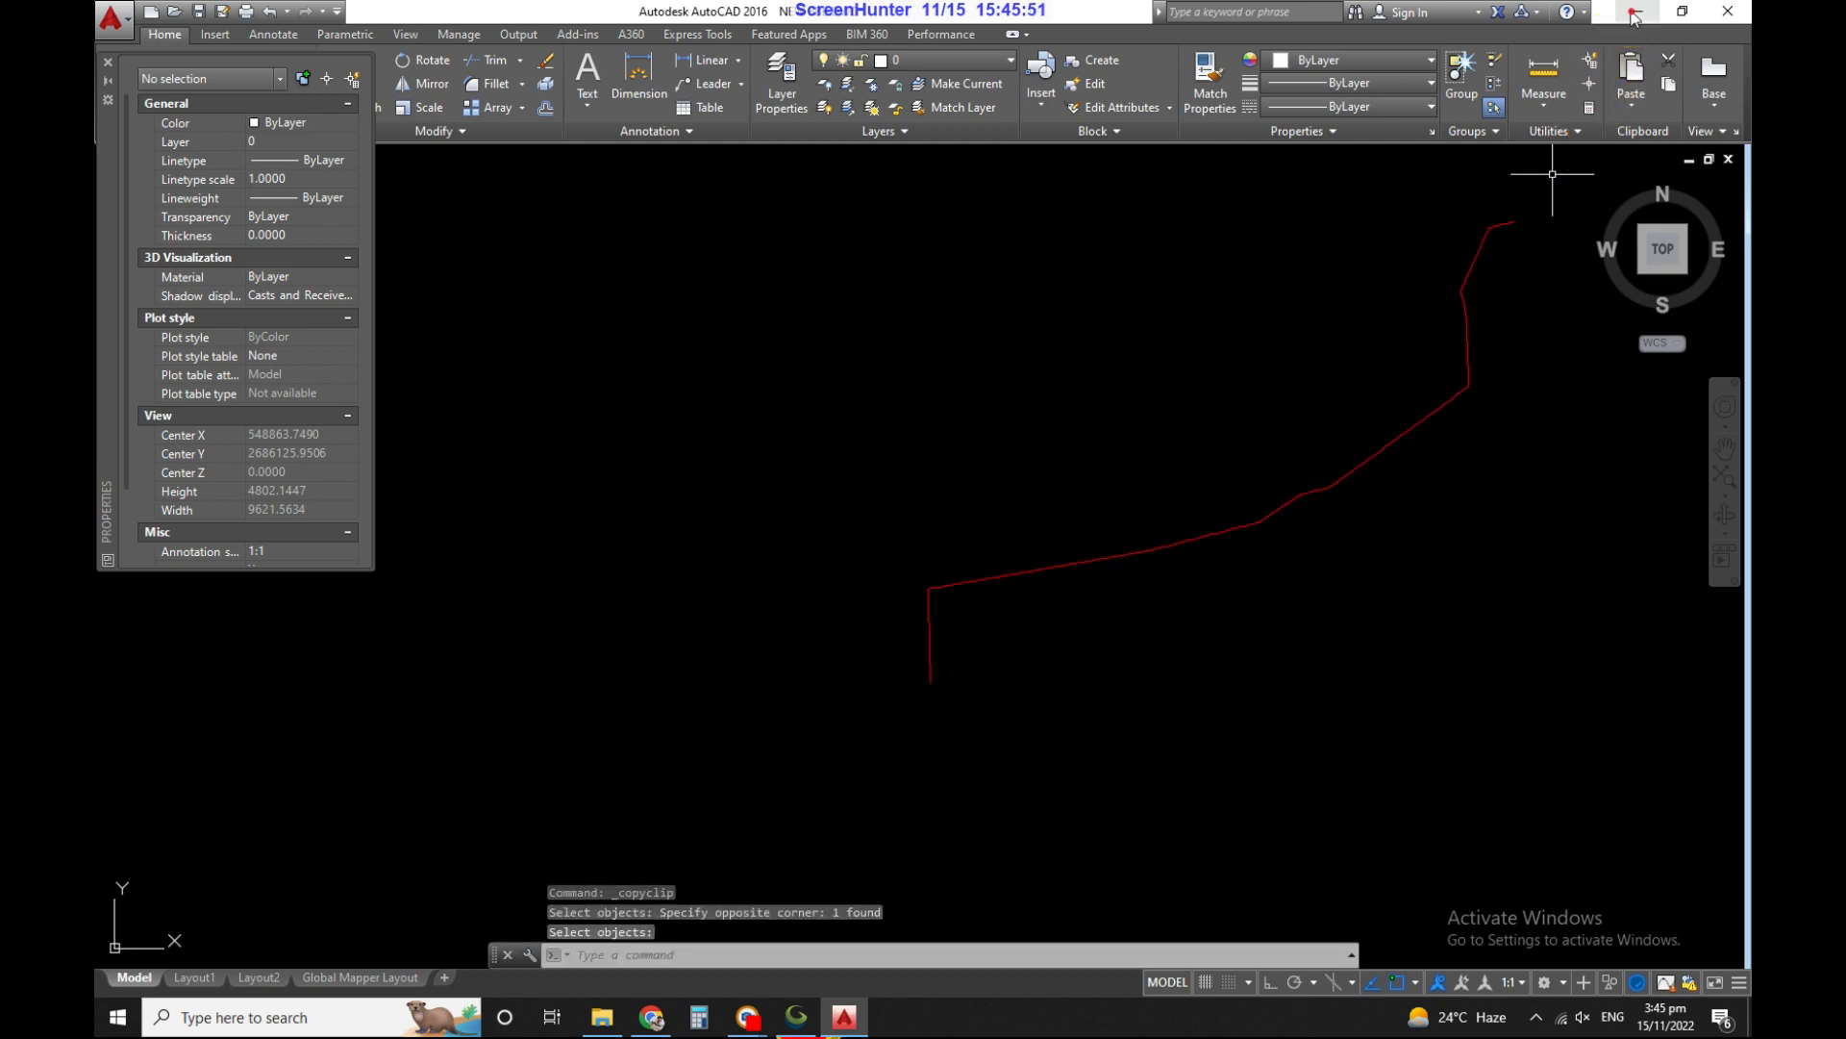
- Open the NEW CHECK drawing from the desktop and paste the copied polyline to the right of the existing route
left_click(1634, 13)
left_click(661, 553)
double_click(661, 553)
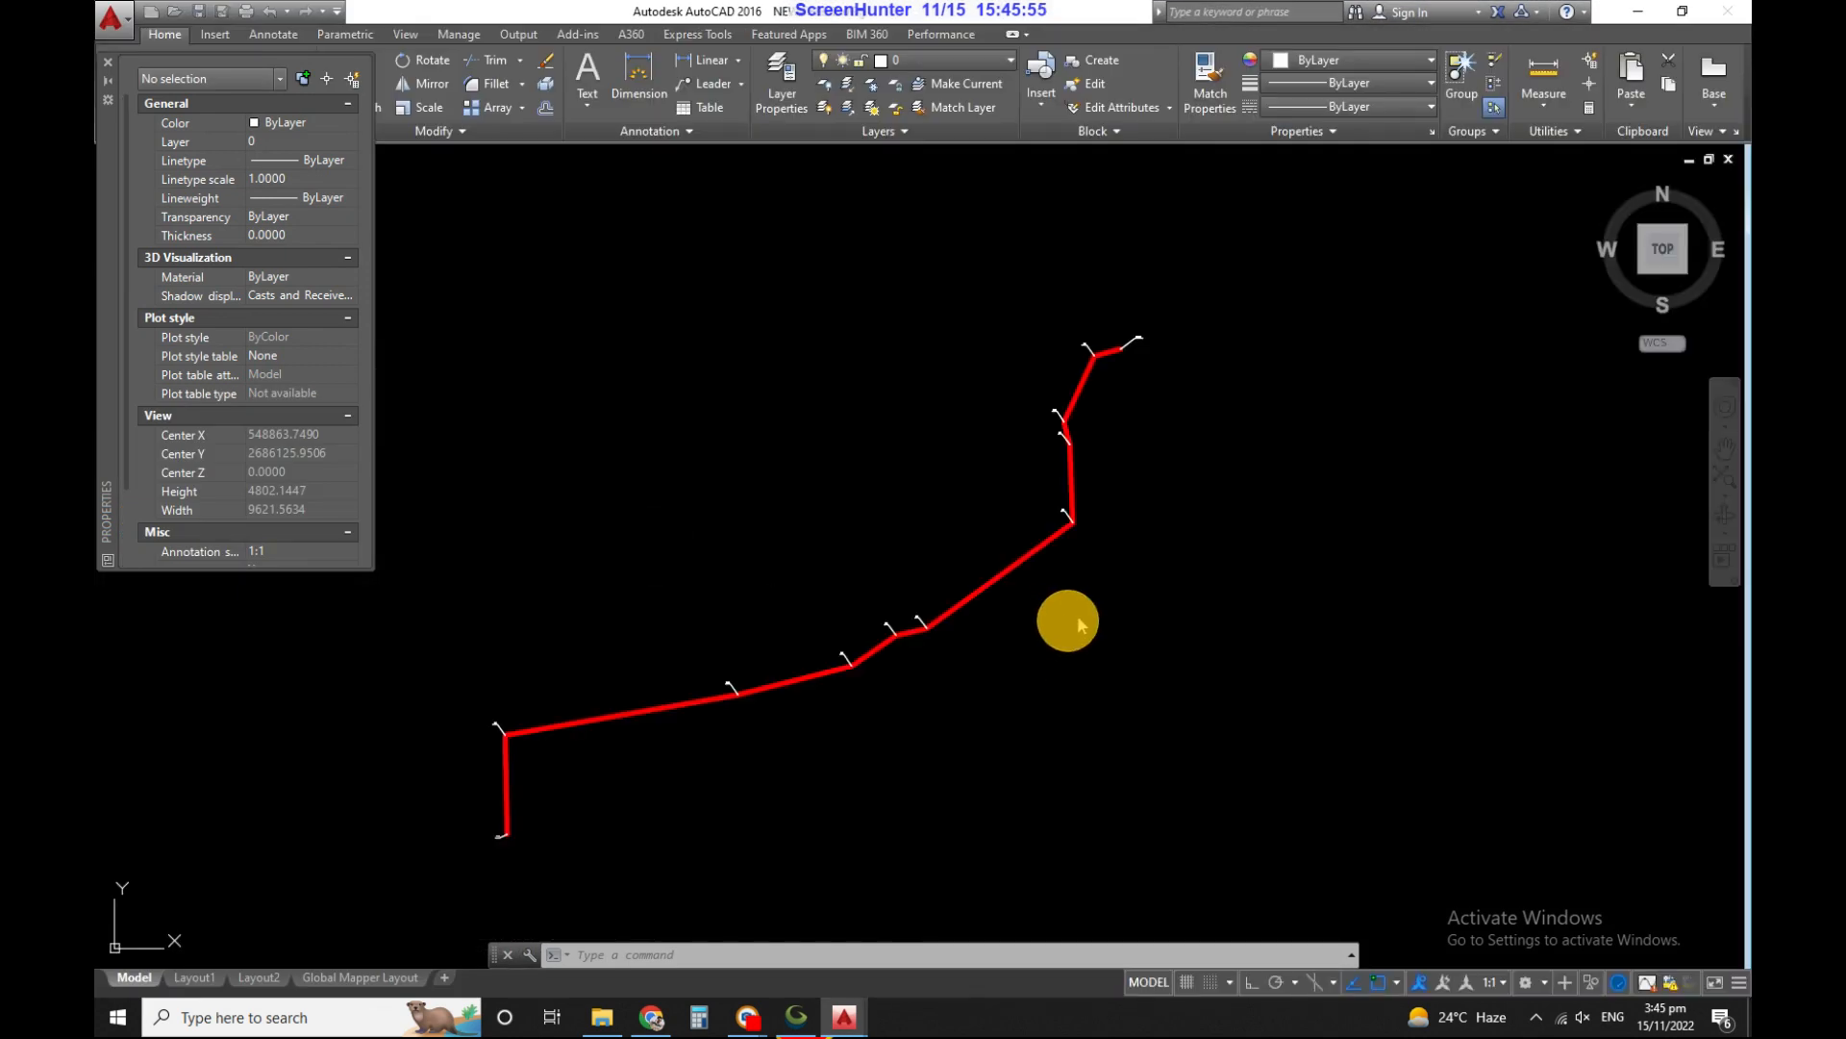
key("ctrl+v")
left_click(1168, 630)
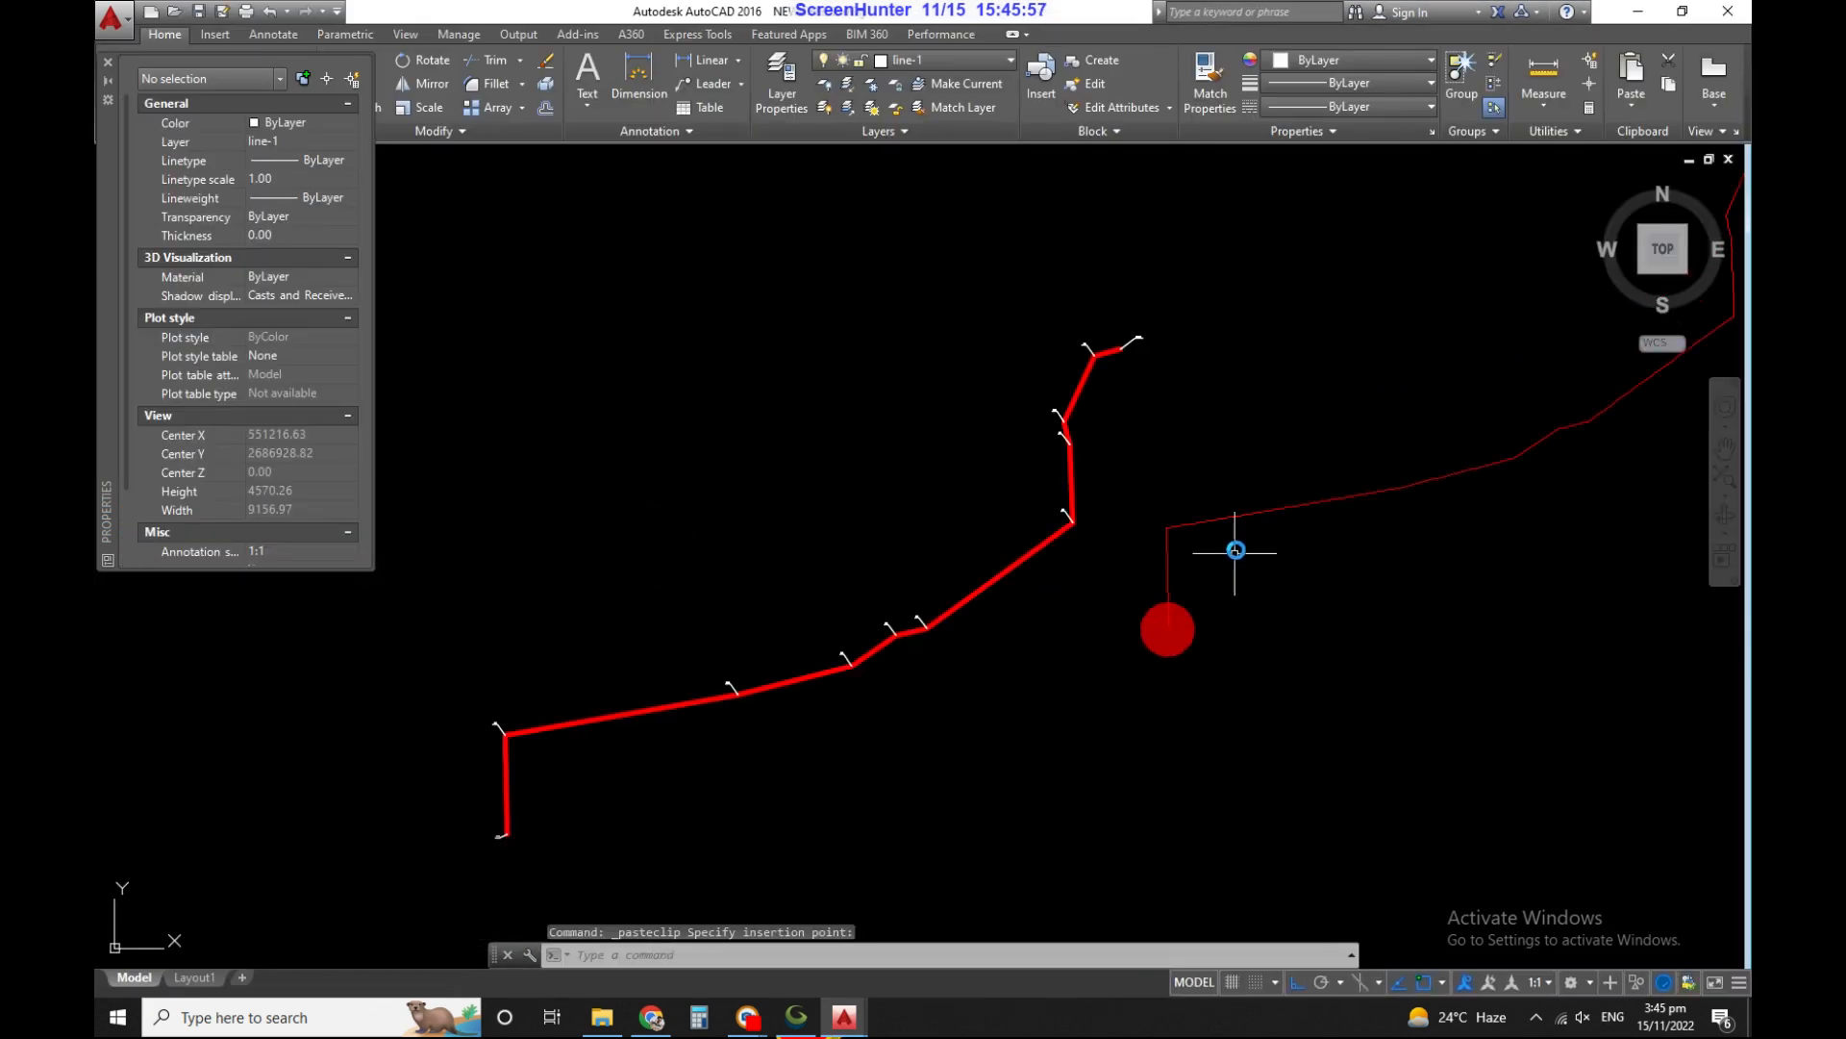
key("Escape")
- Assign the pasted route polyline to the line-1 layer and set its colour to ByLayer
left_click(1236, 550)
left_click(1232, 476)
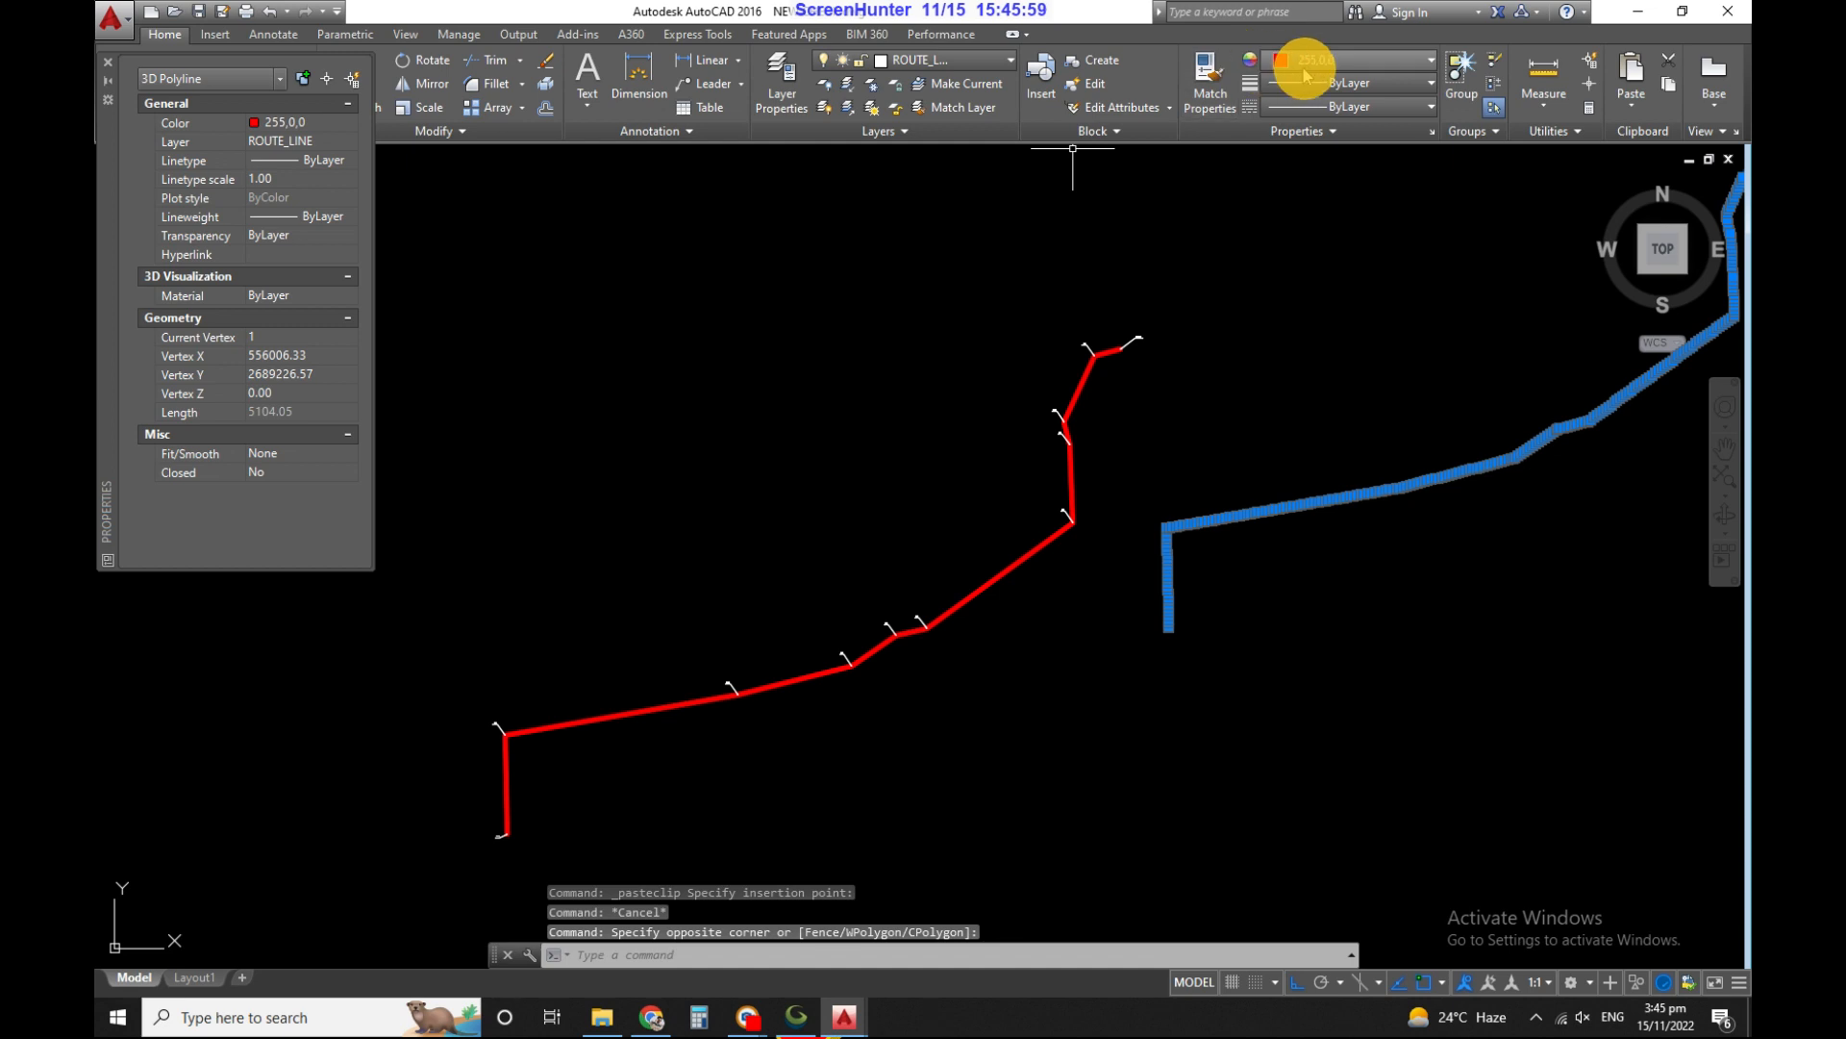
left_click(956, 59)
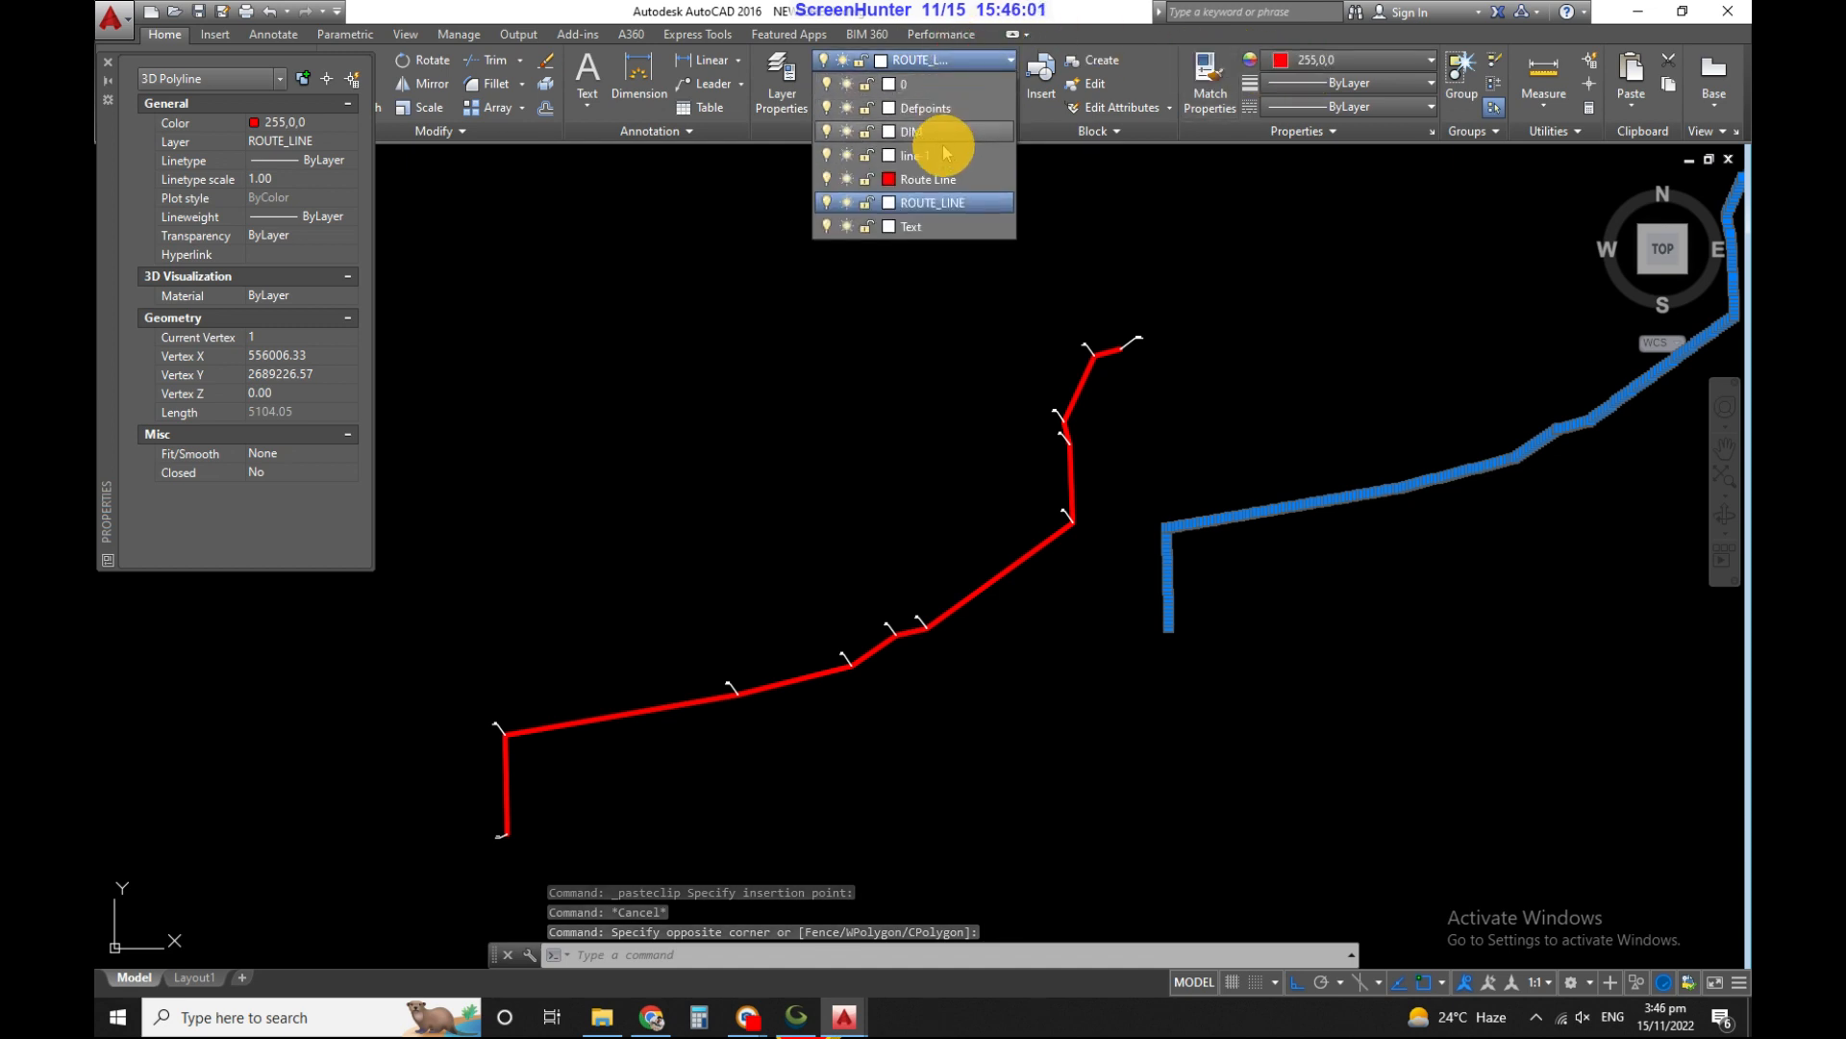
left_click(914, 155)
left_click(1356, 60)
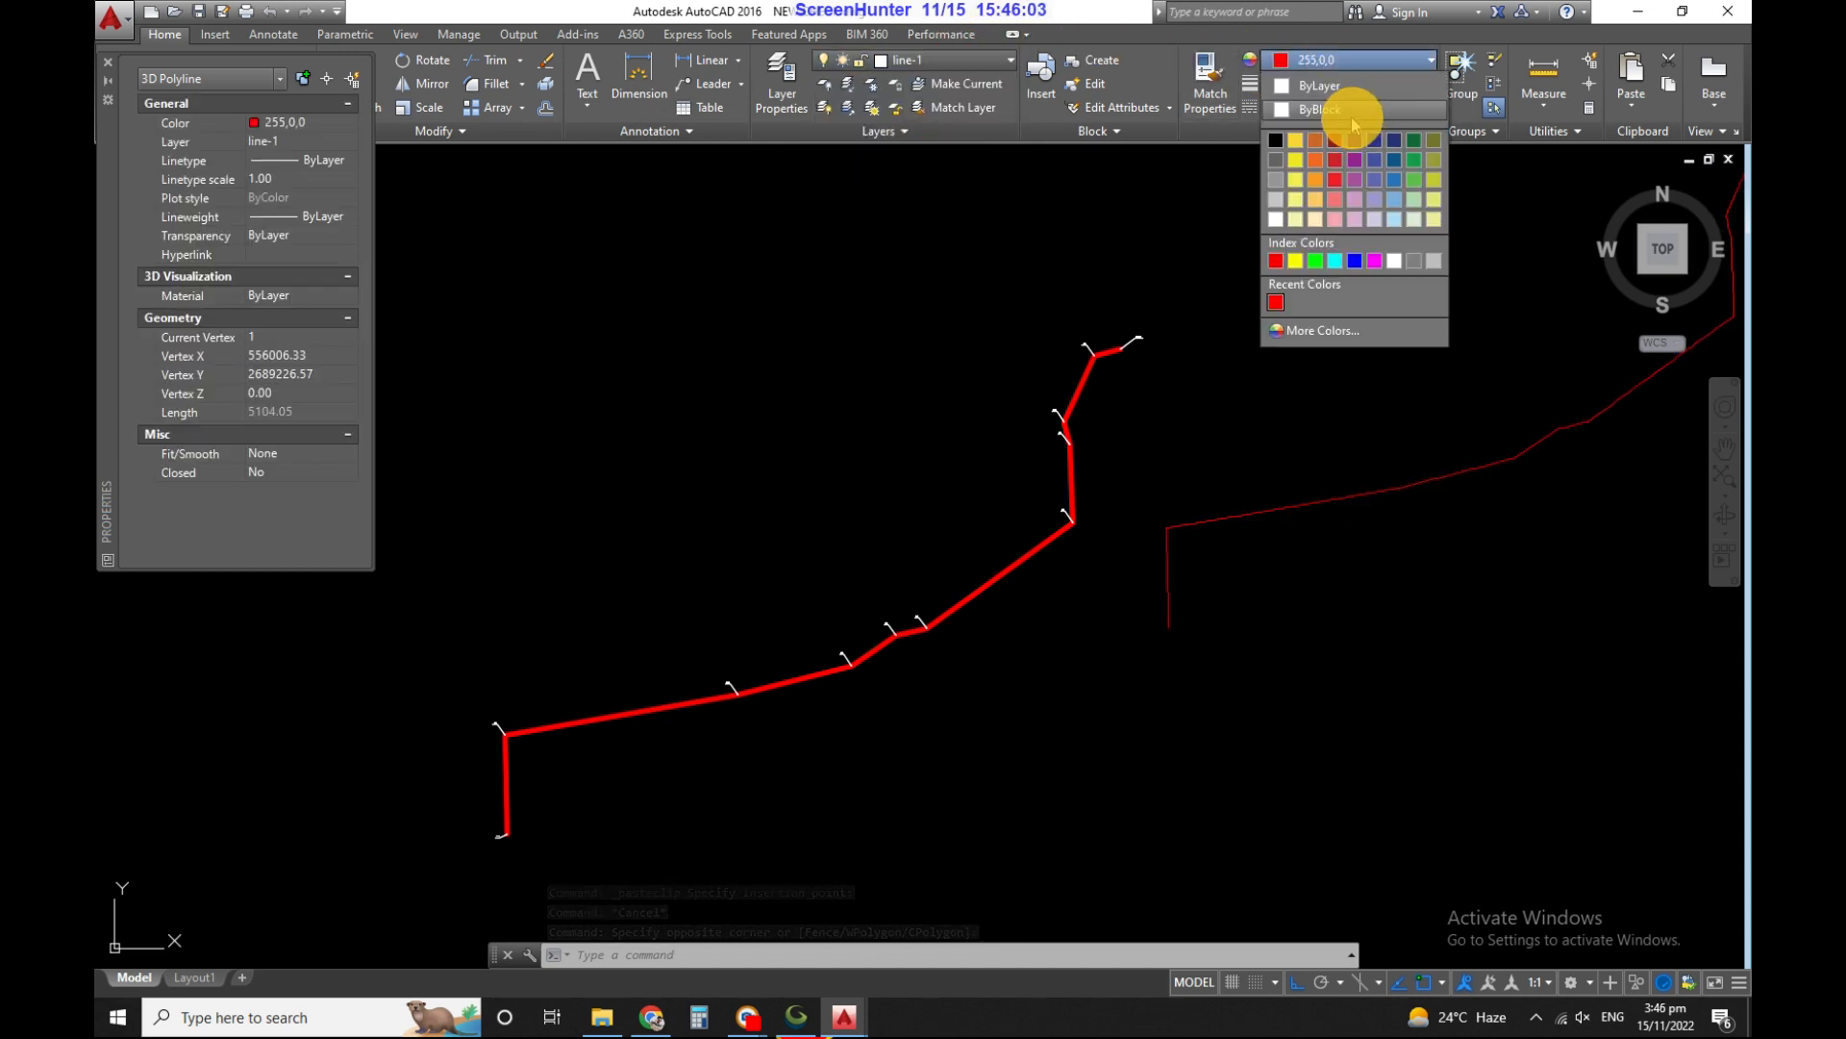
left_click(1327, 86)
key("Escape")
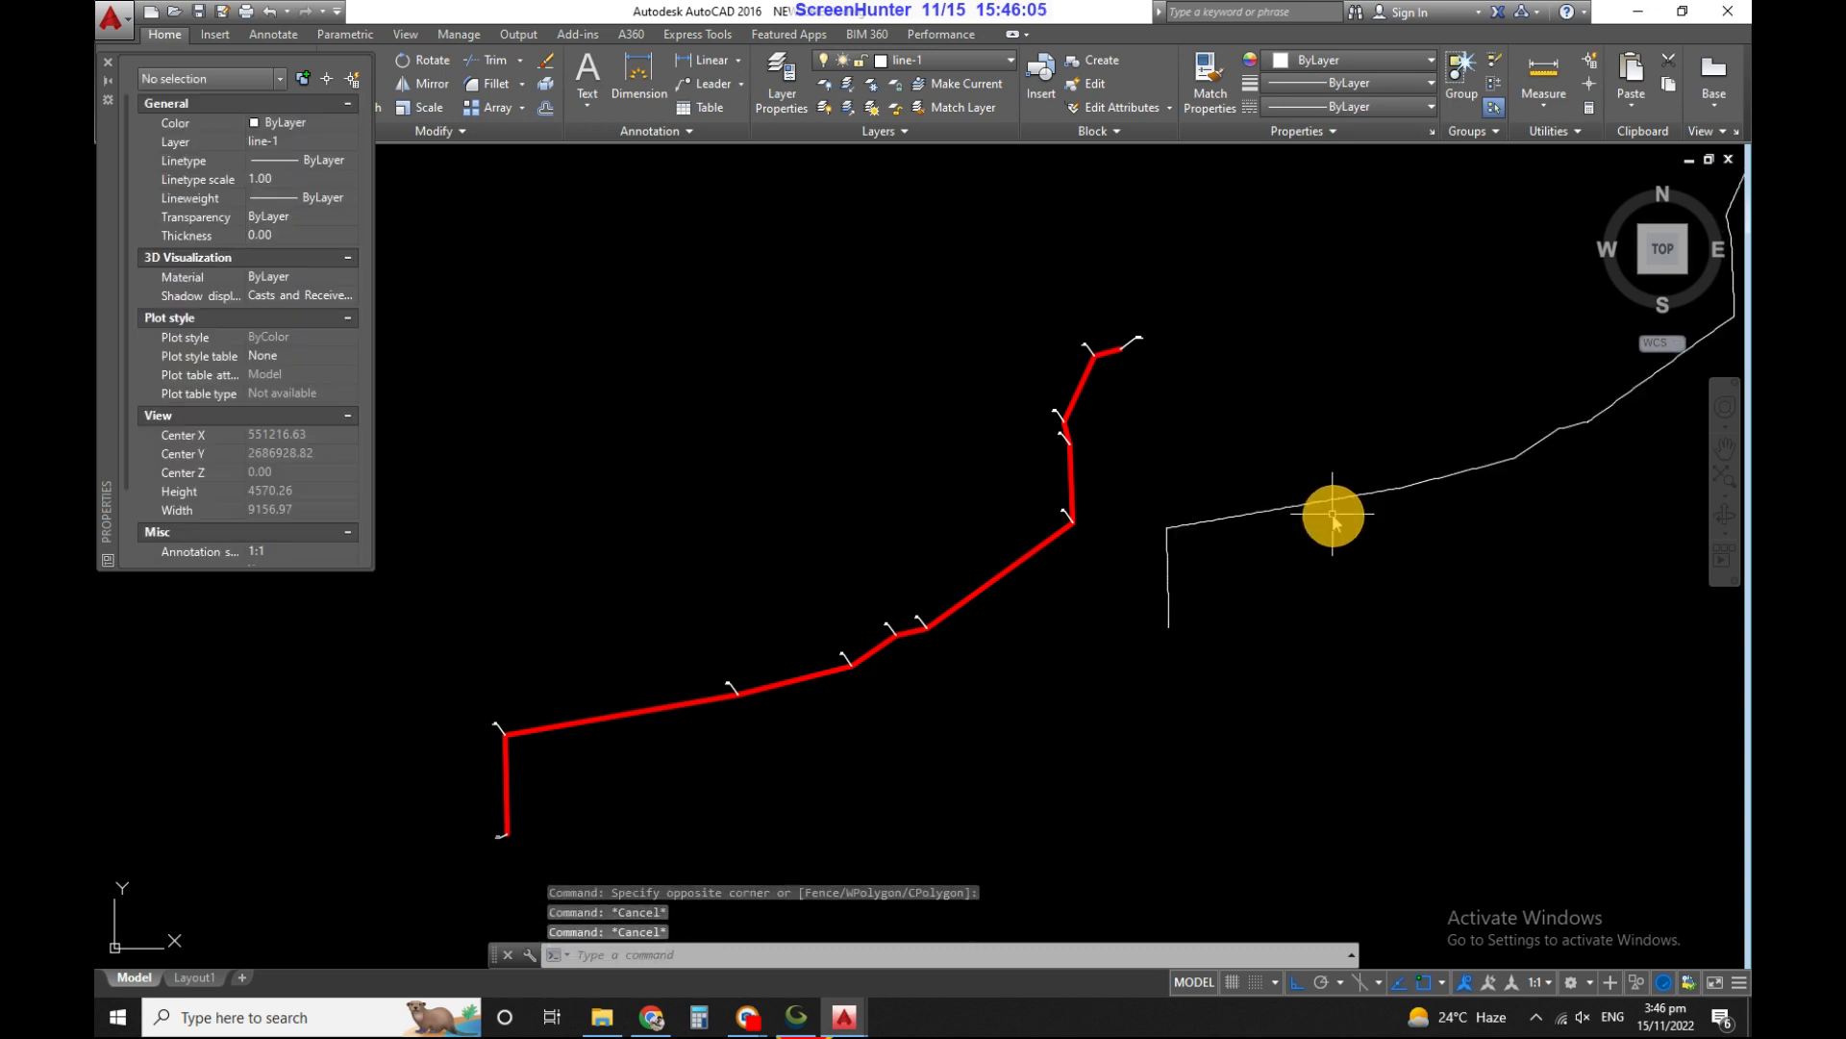
- Move the pasted polyline from its lower endpoint onto the original route's endpoint at the END leader arrow
type("m")
key("Return")
left_click(1330, 528)
left_click(1250, 589)
key("Return")
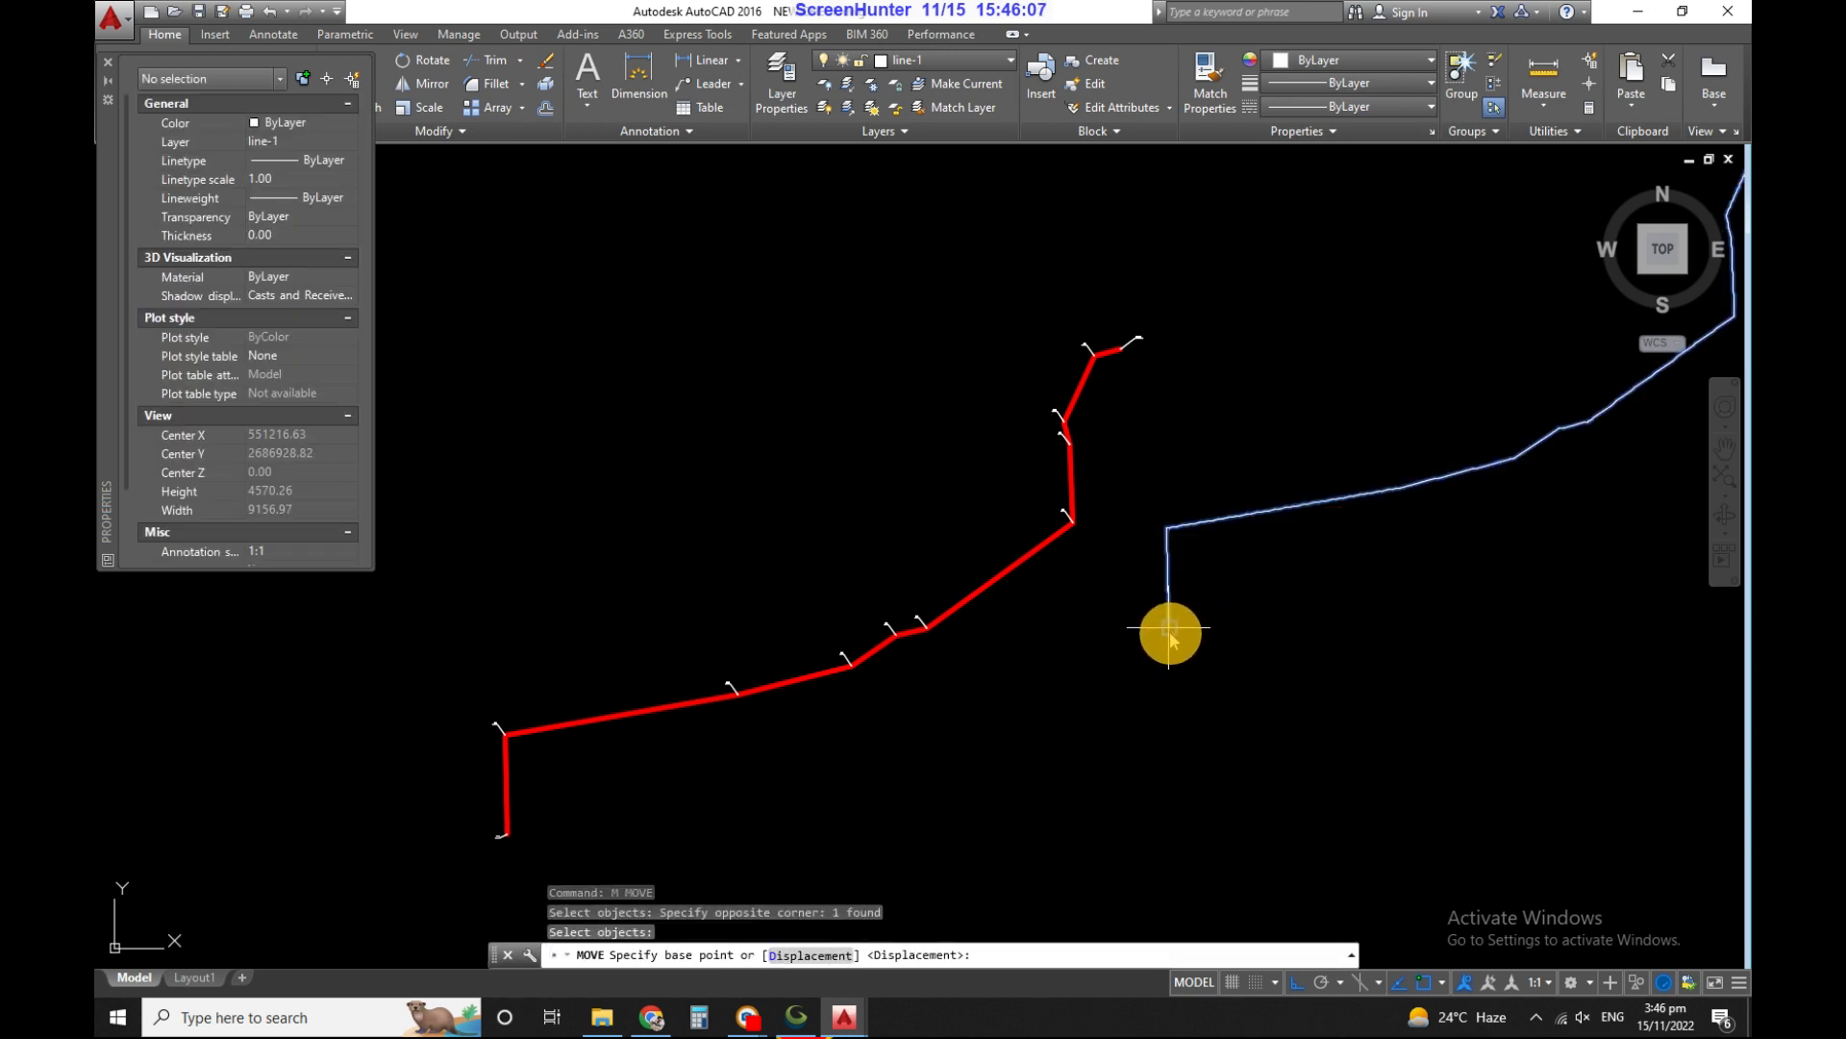
left_click(1170, 635)
scroll(1167, 652, "up", 4)
scroll(1346, 615, "down", 4)
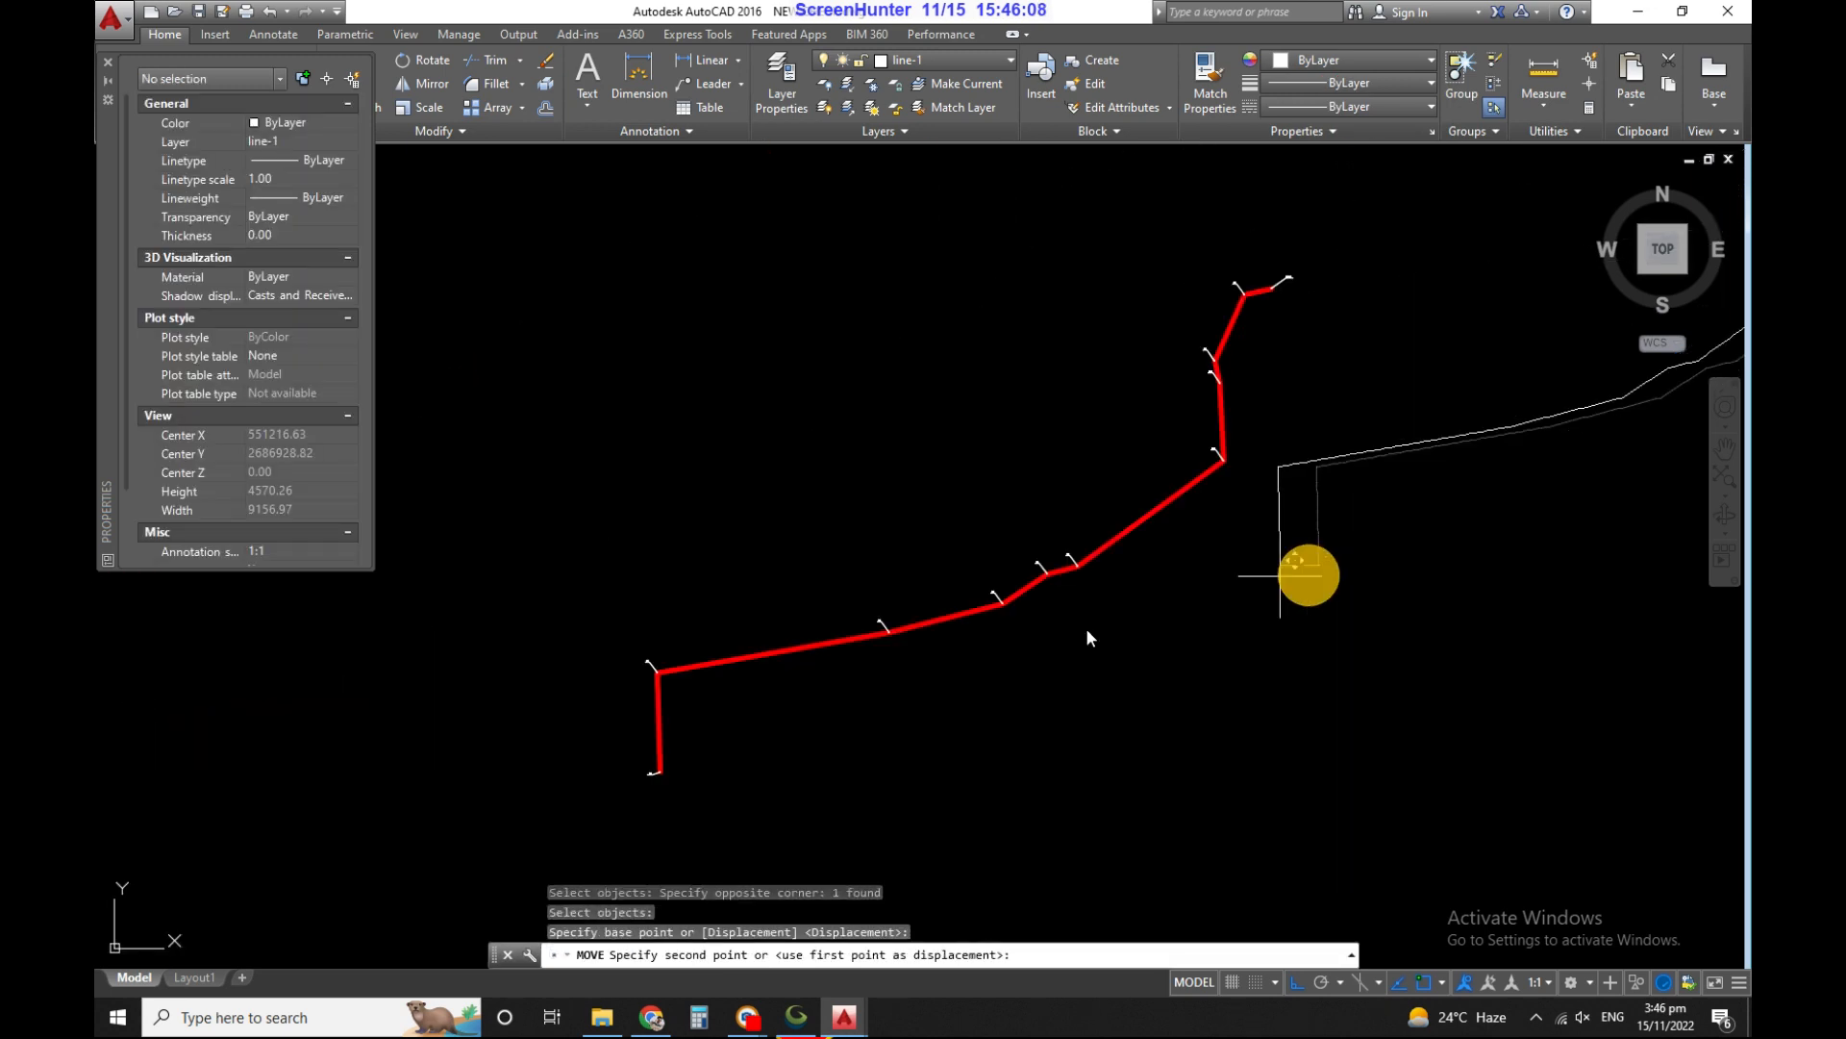
scroll(635, 783, "up", 8)
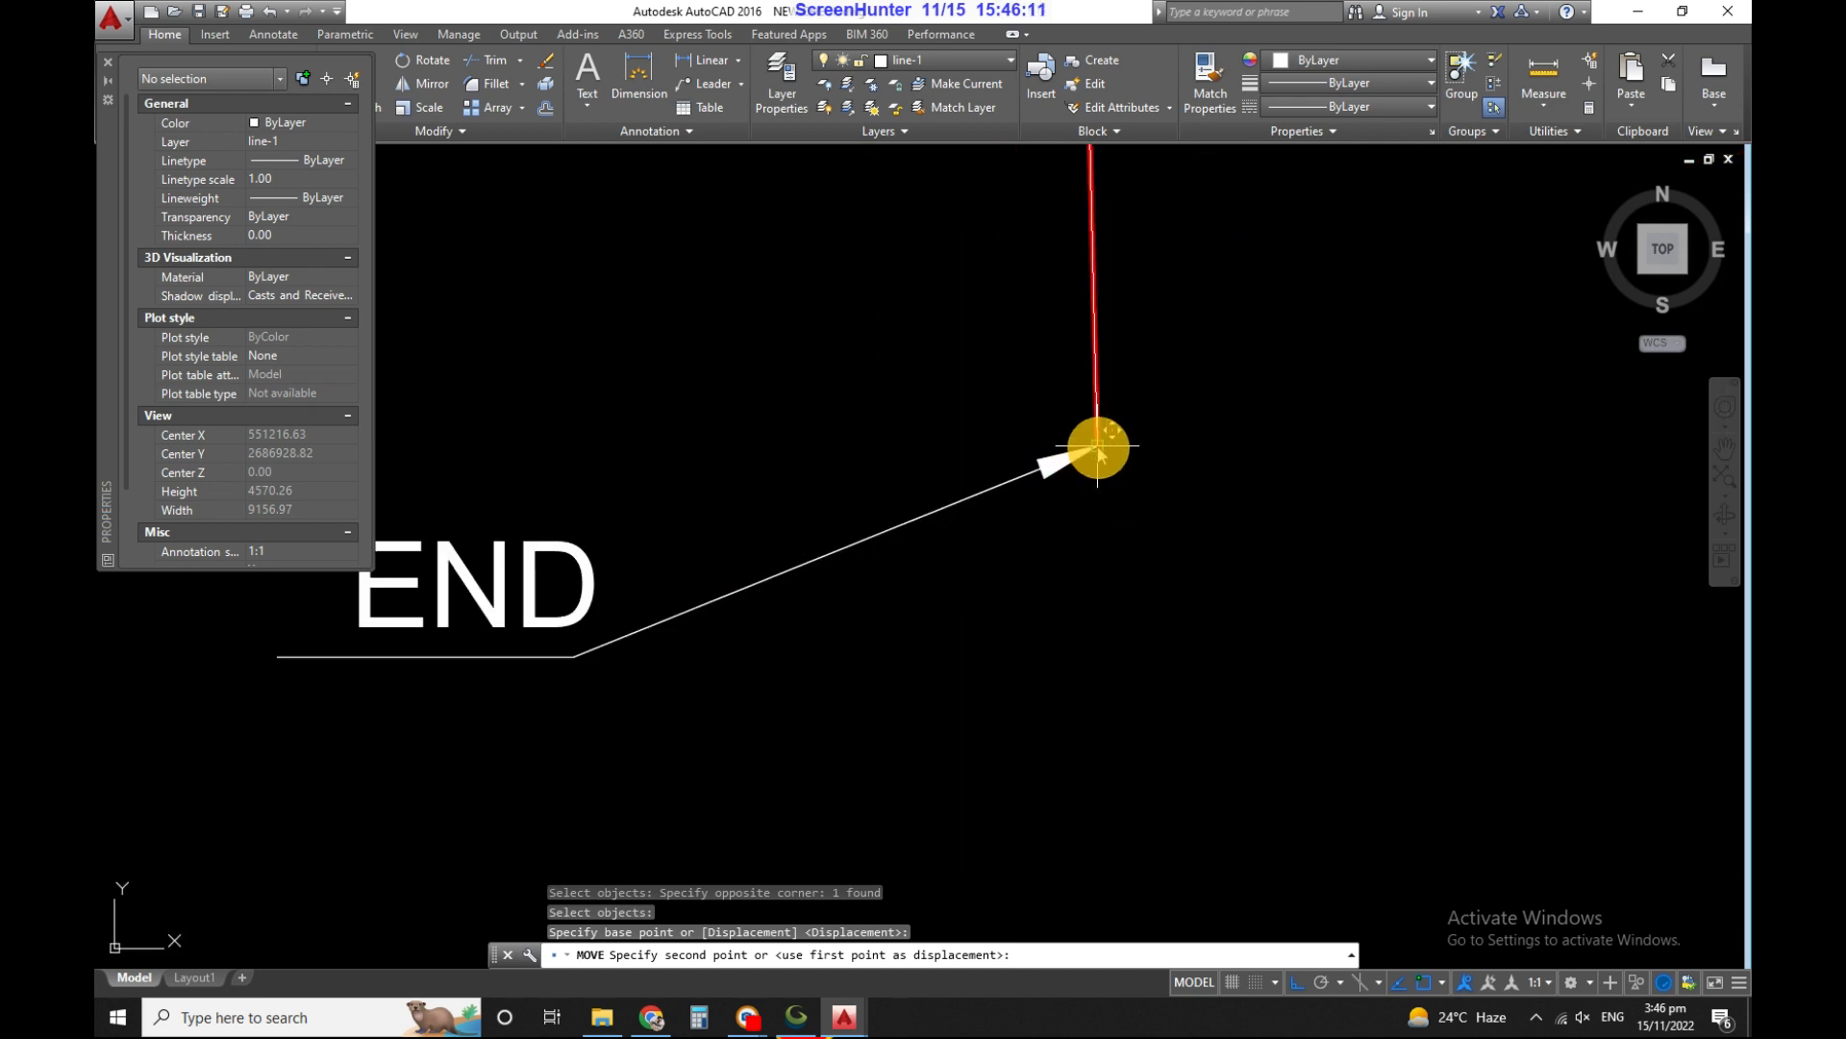
left_click(1097, 445)
- Examine how the moved polyline and its vertices overlay the original route around the PI-9 and PI-1 corners
scroll(954, 650, "down", 8)
scroll(952, 385, "up", 20)
scroll(810, 577, "up", 3)
left_click(870, 469)
left_click(689, 287)
scroll(777, 344, "down", 4)
scroll(790, 358, "down", 6)
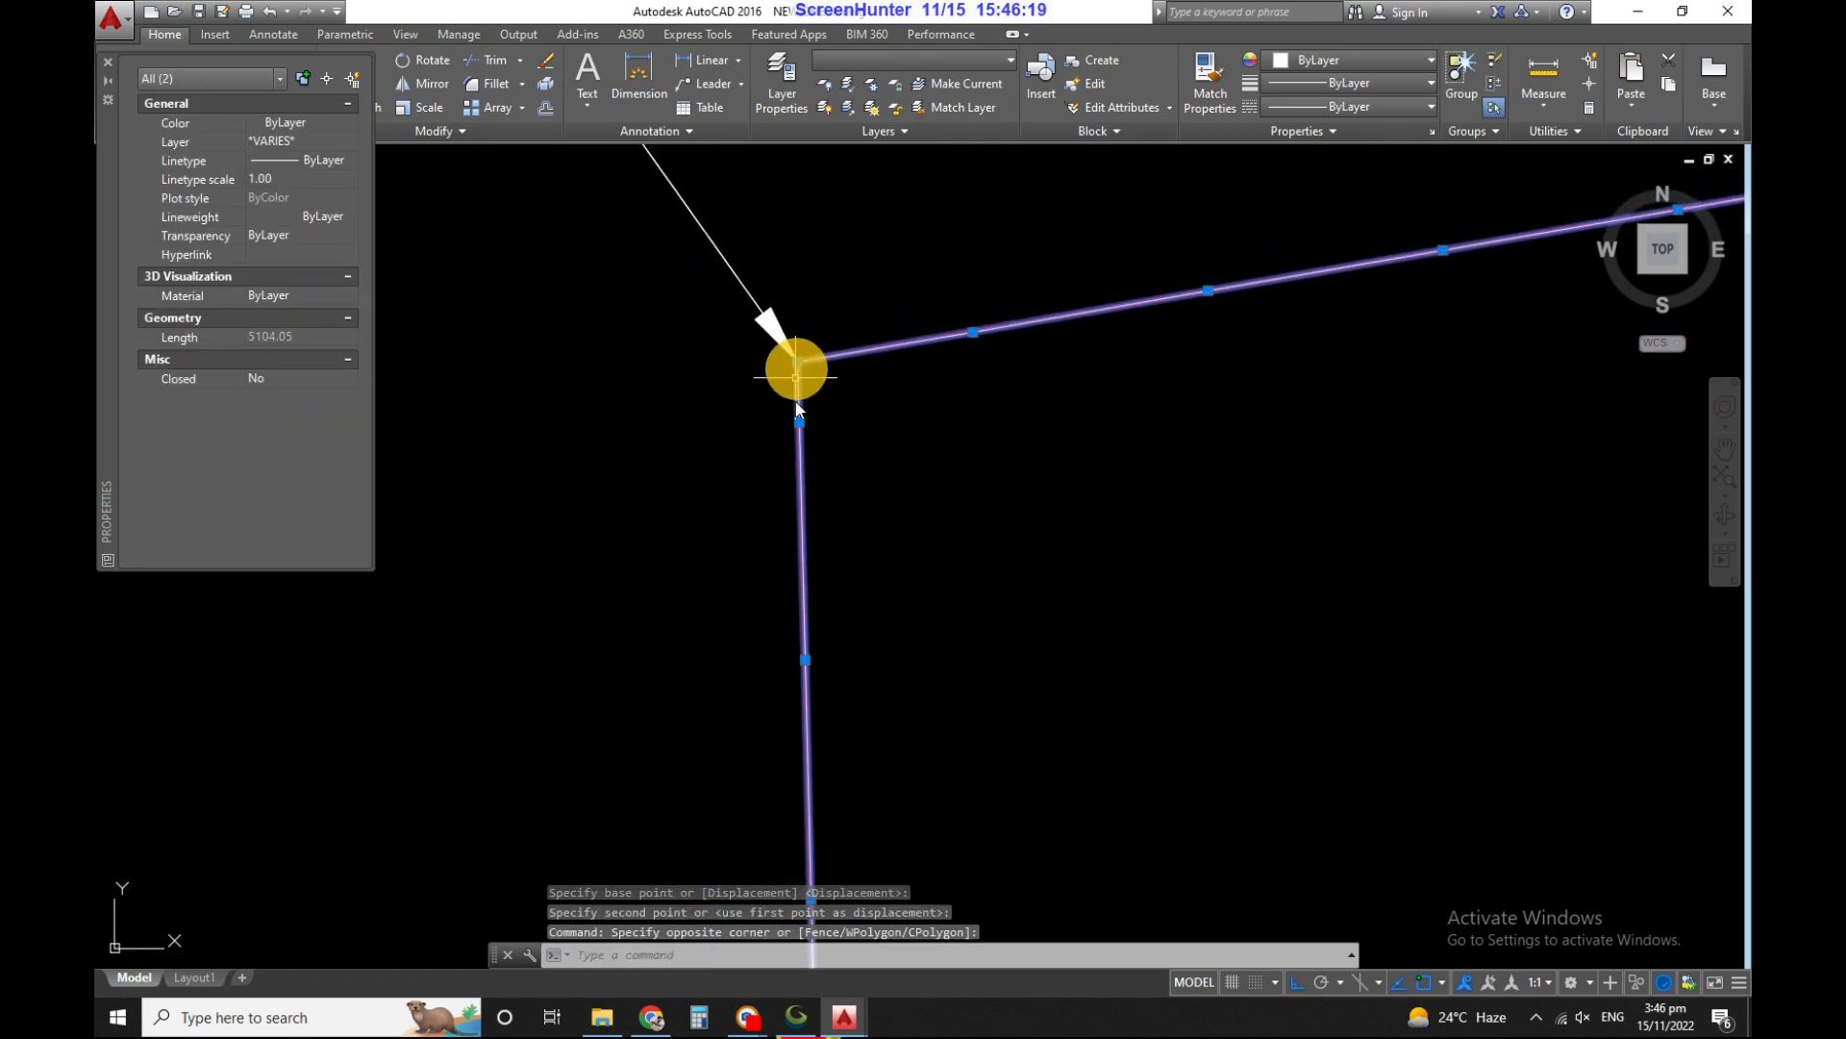
key("Escape")
key("Escape")
scroll(904, 462, "down", 2)
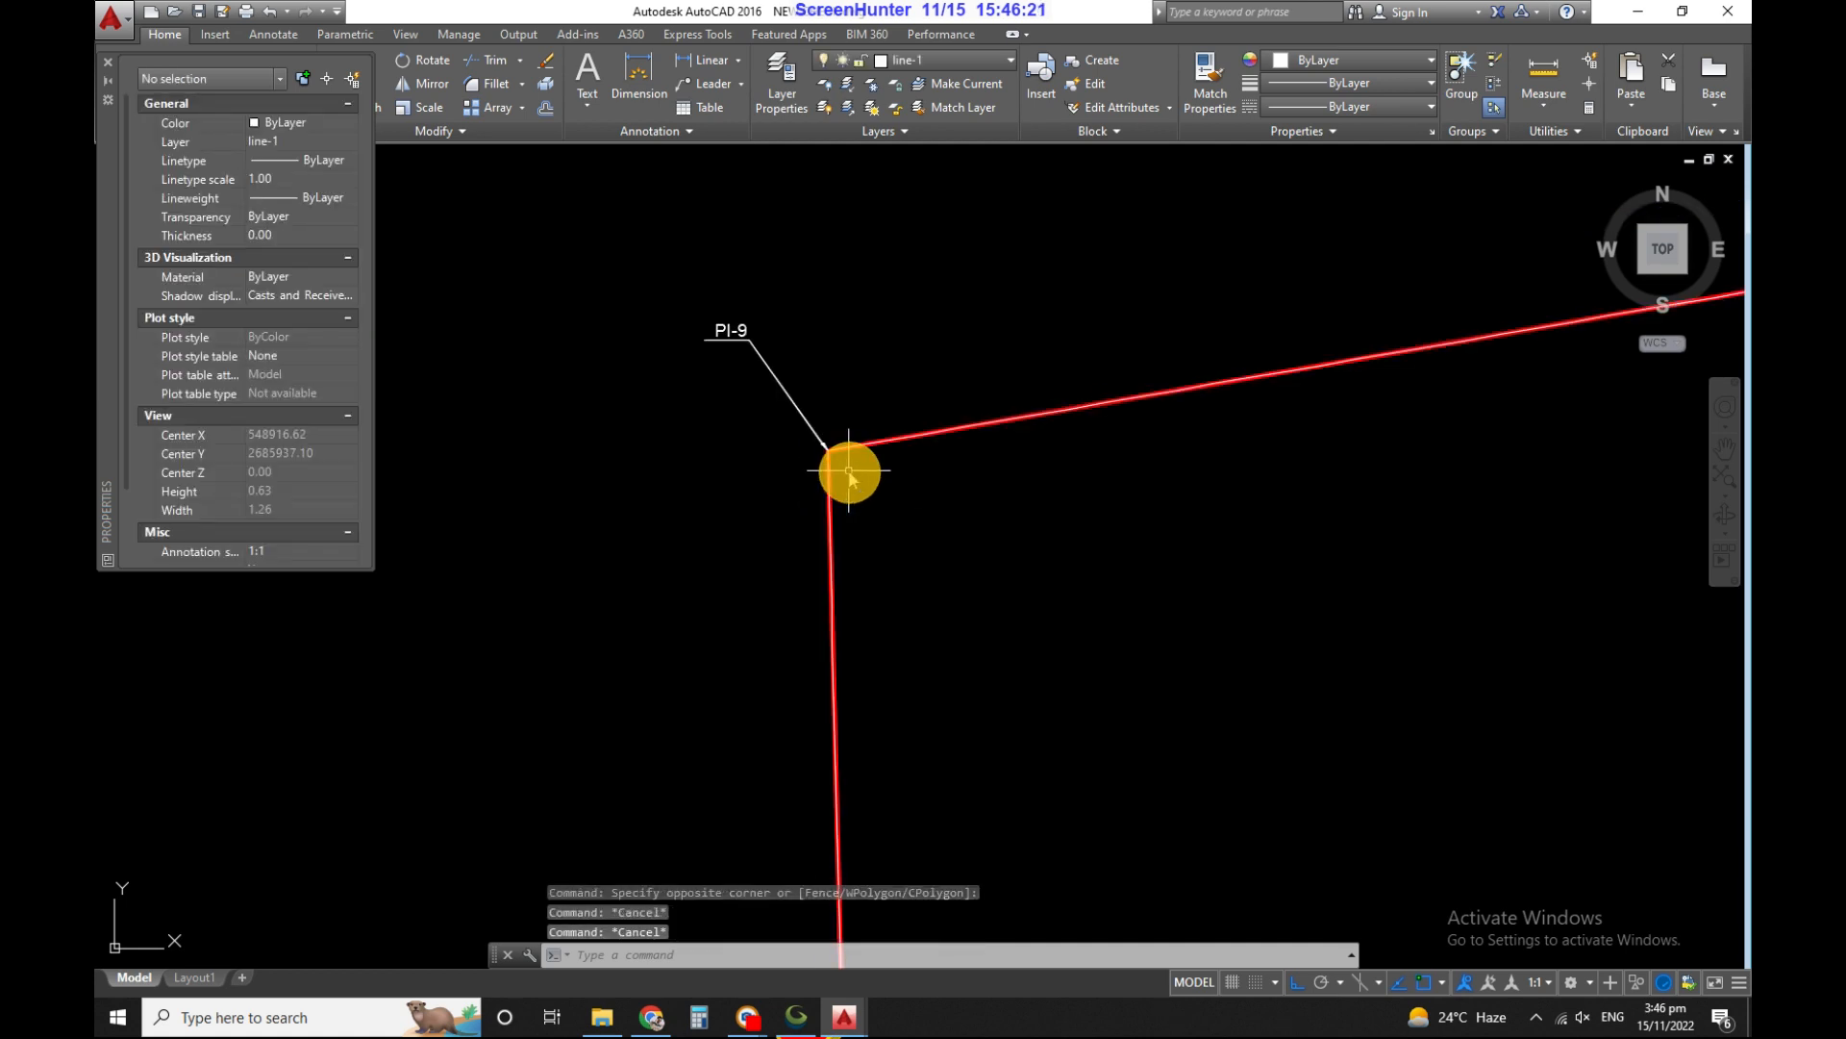
scroll(709, 463, "down", 6)
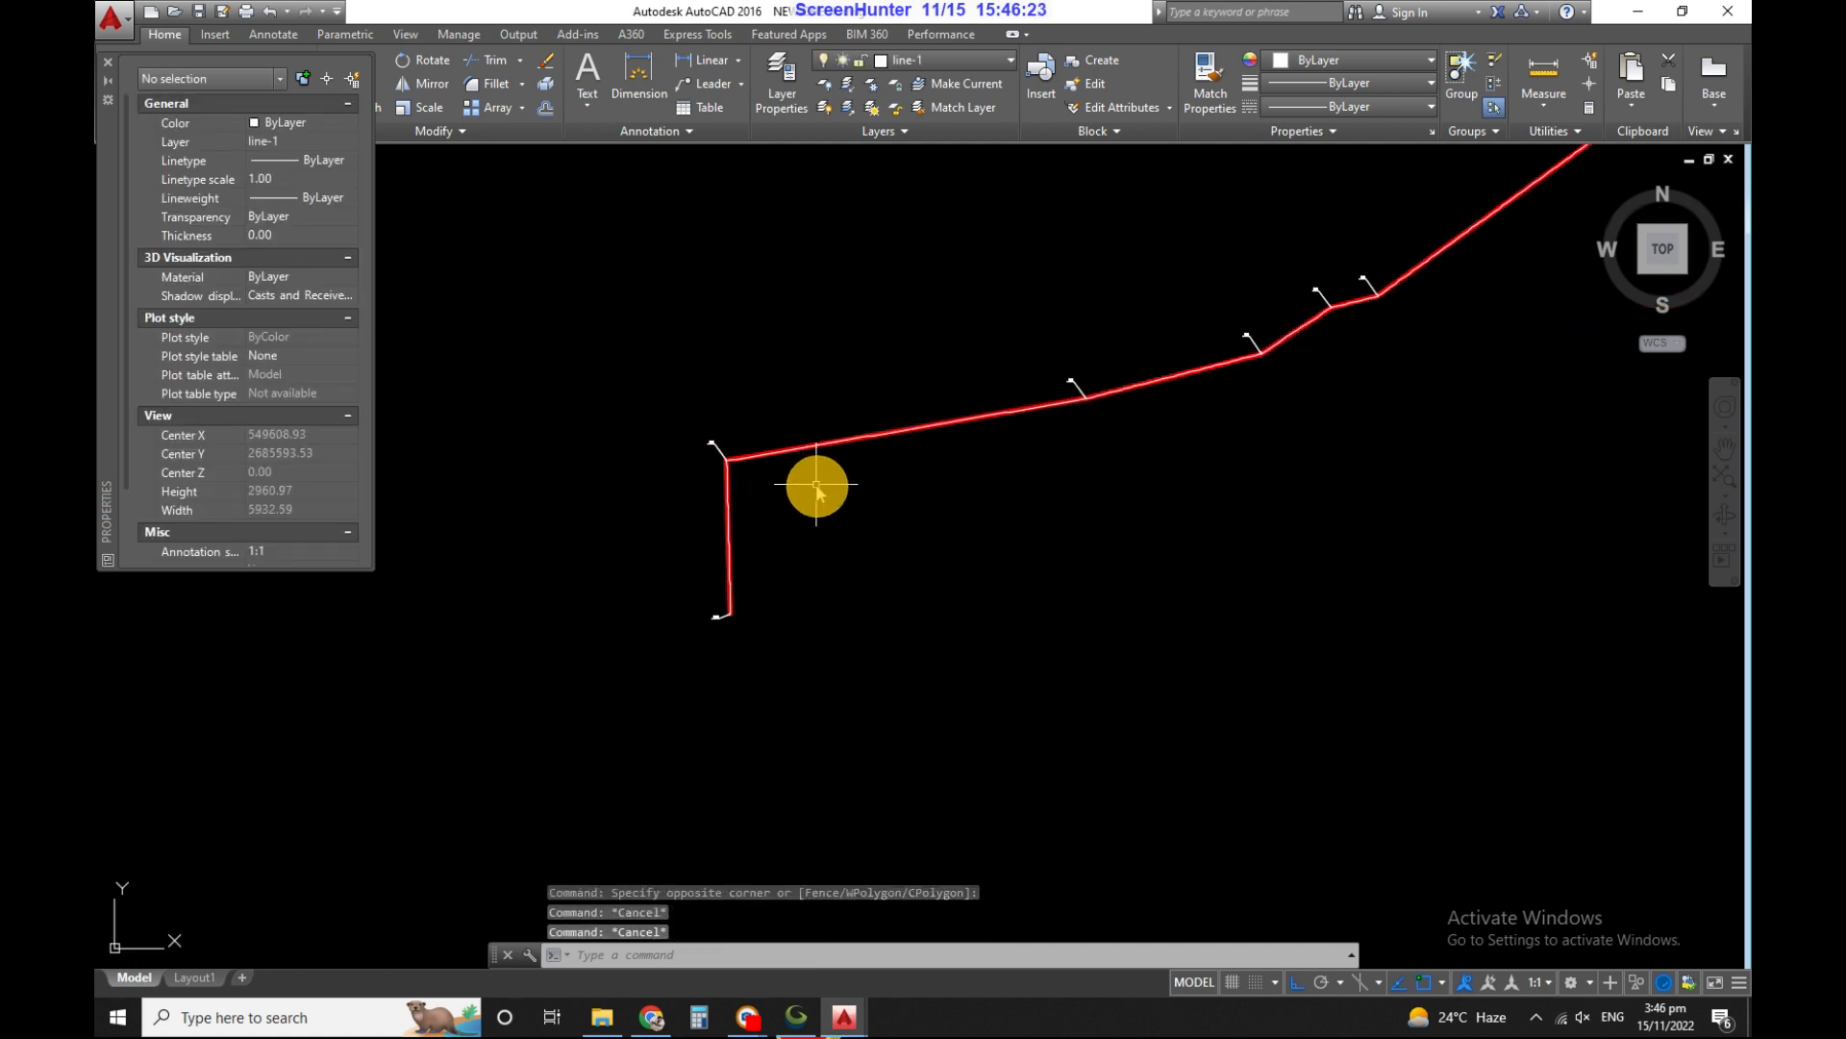
scroll(1076, 231, "up", 4)
scroll(981, 186, "up", 4)
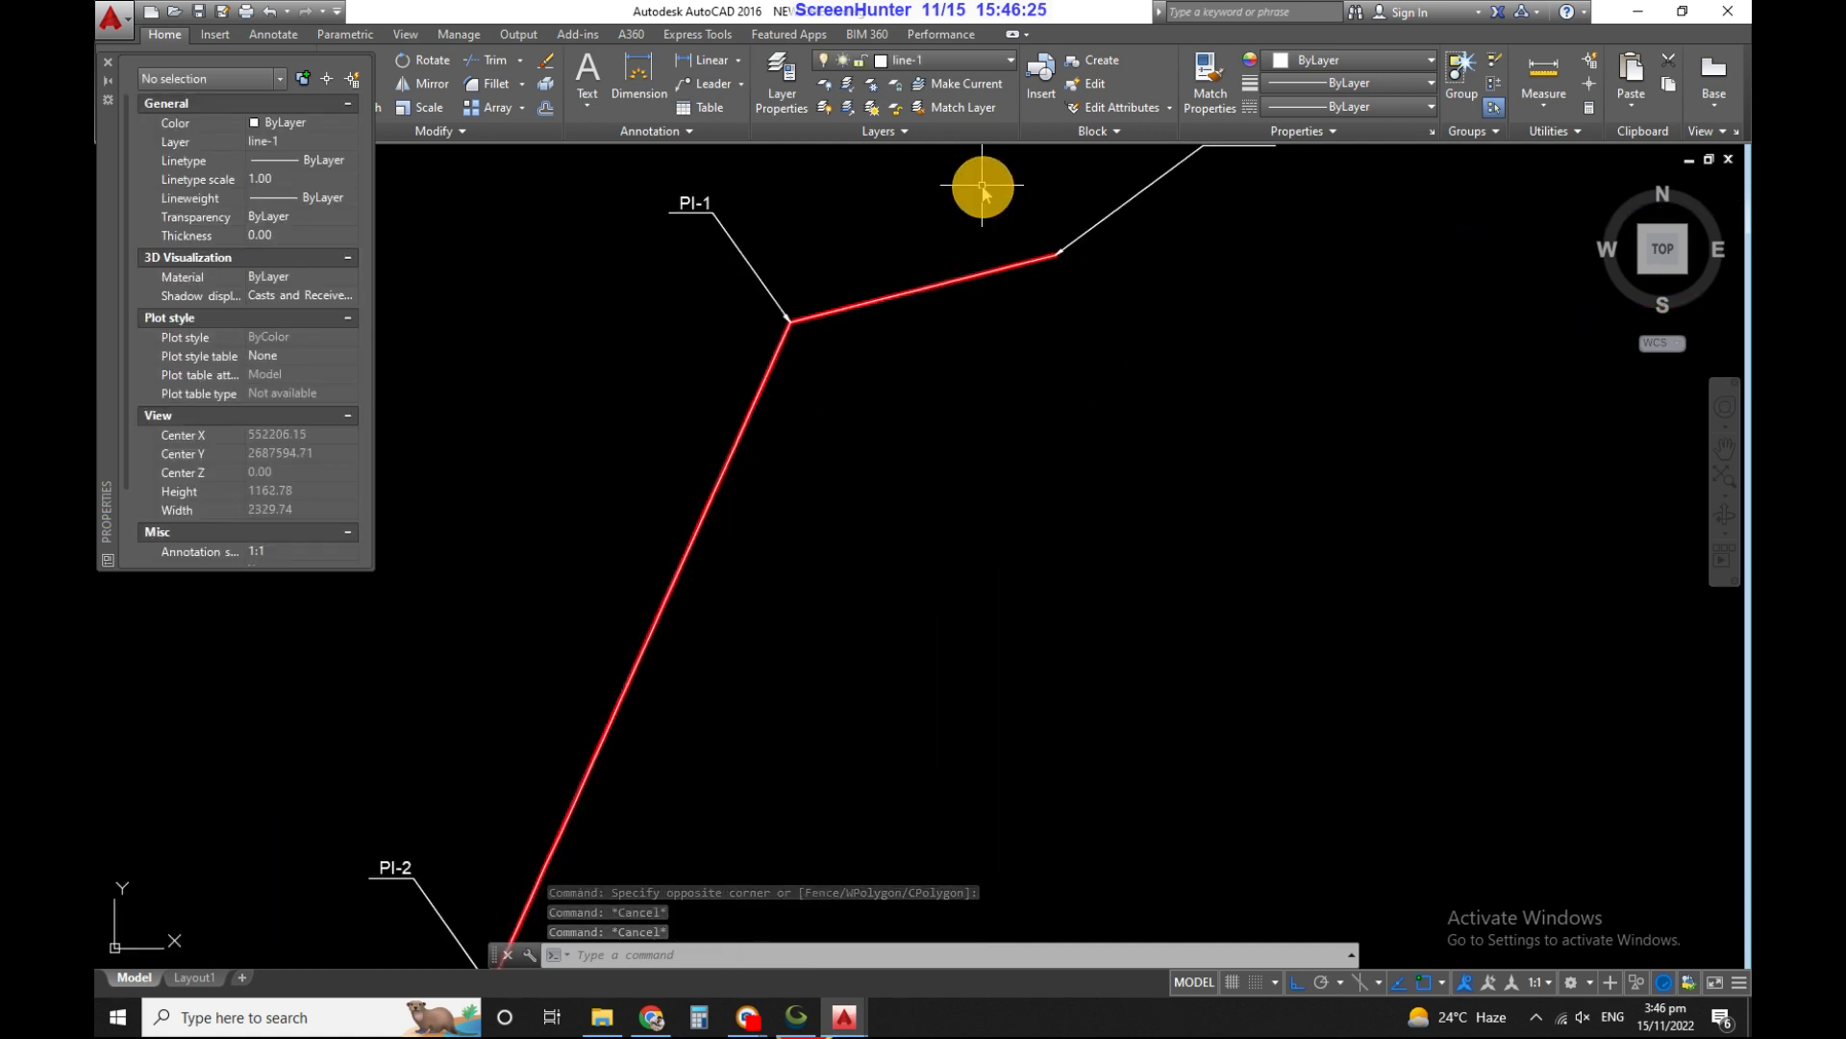
scroll(775, 315, "up", 4)
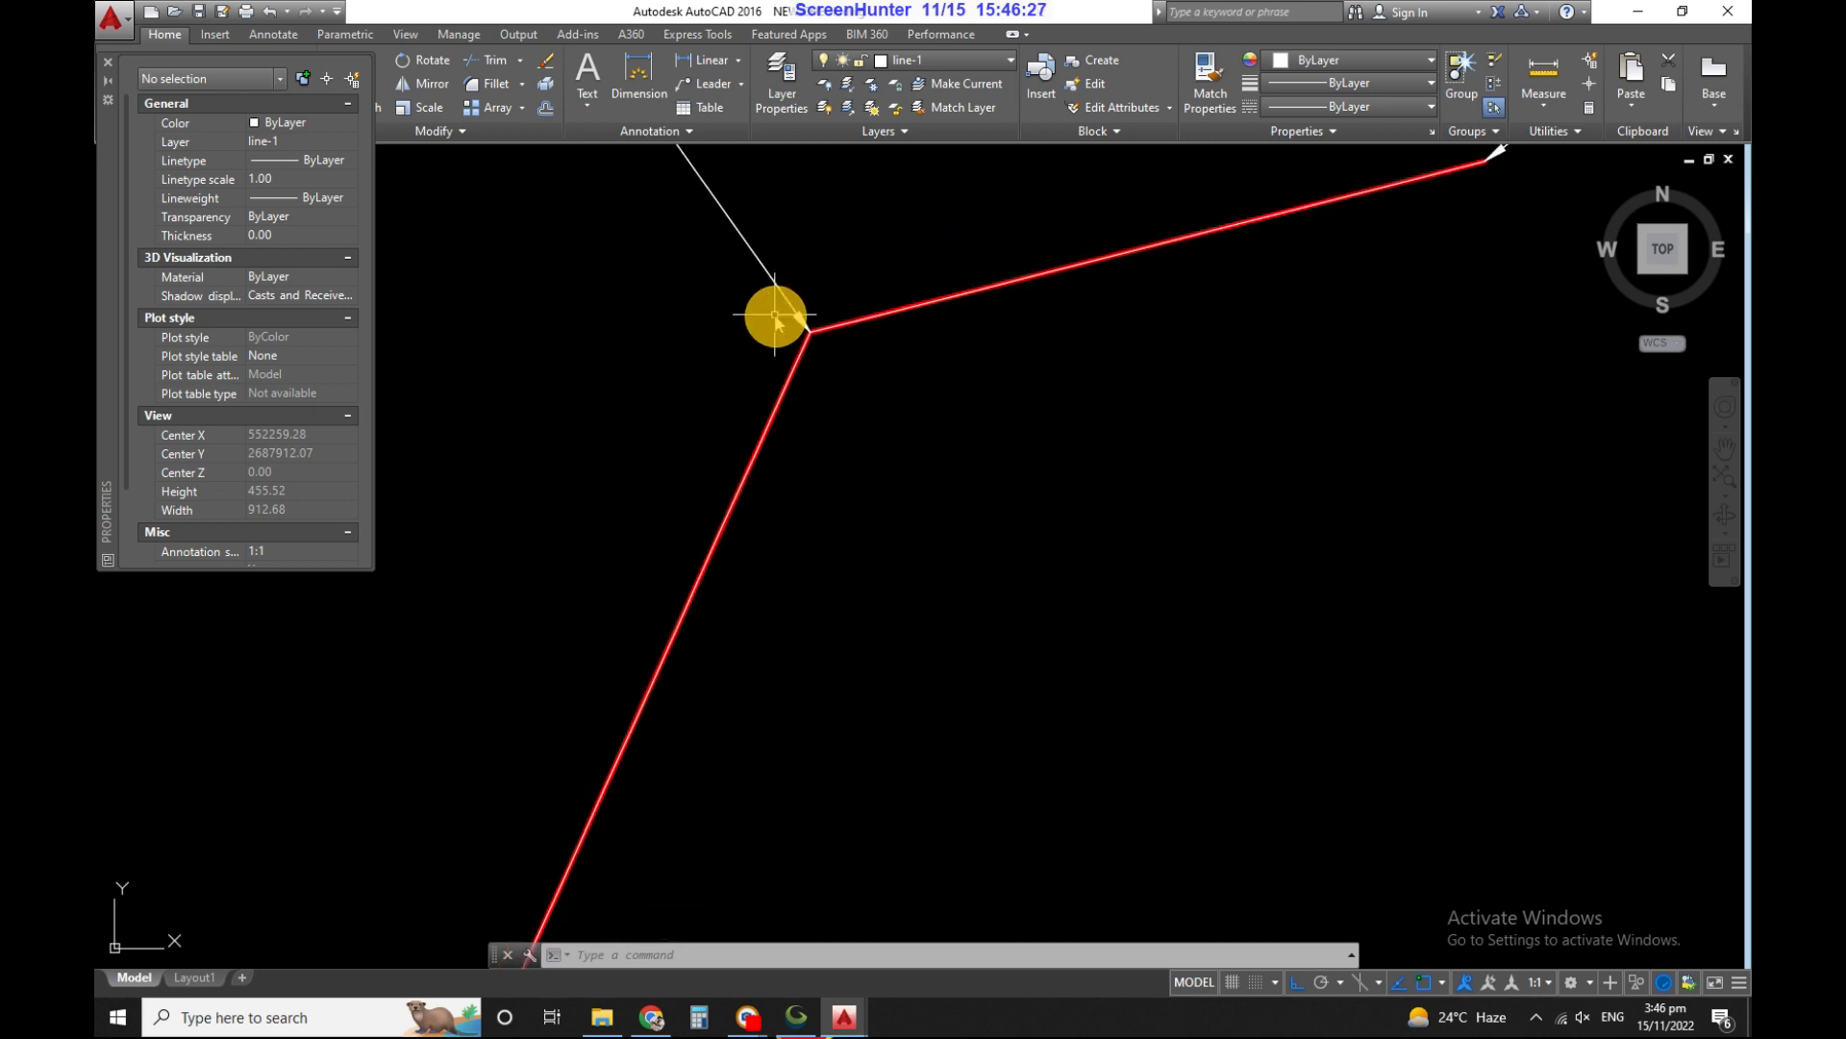
scroll(796, 338, "up", 3)
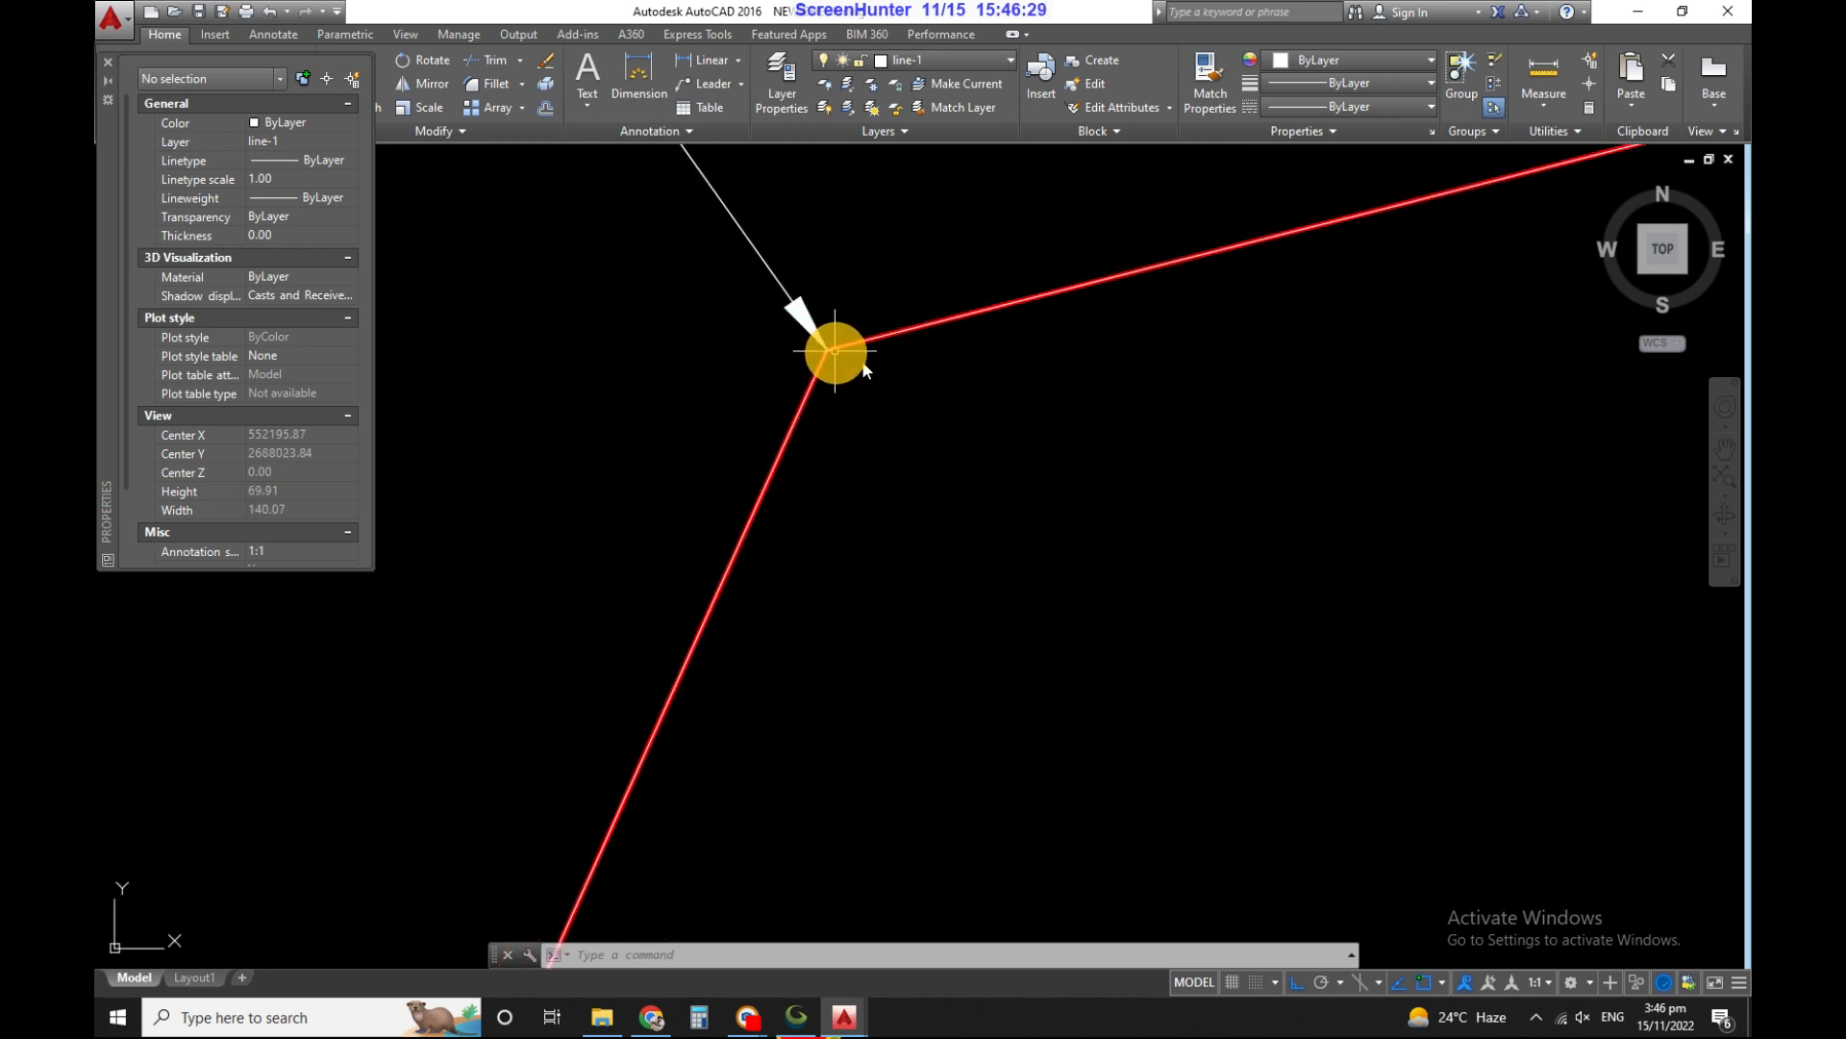
scroll(995, 428, "down", 20)
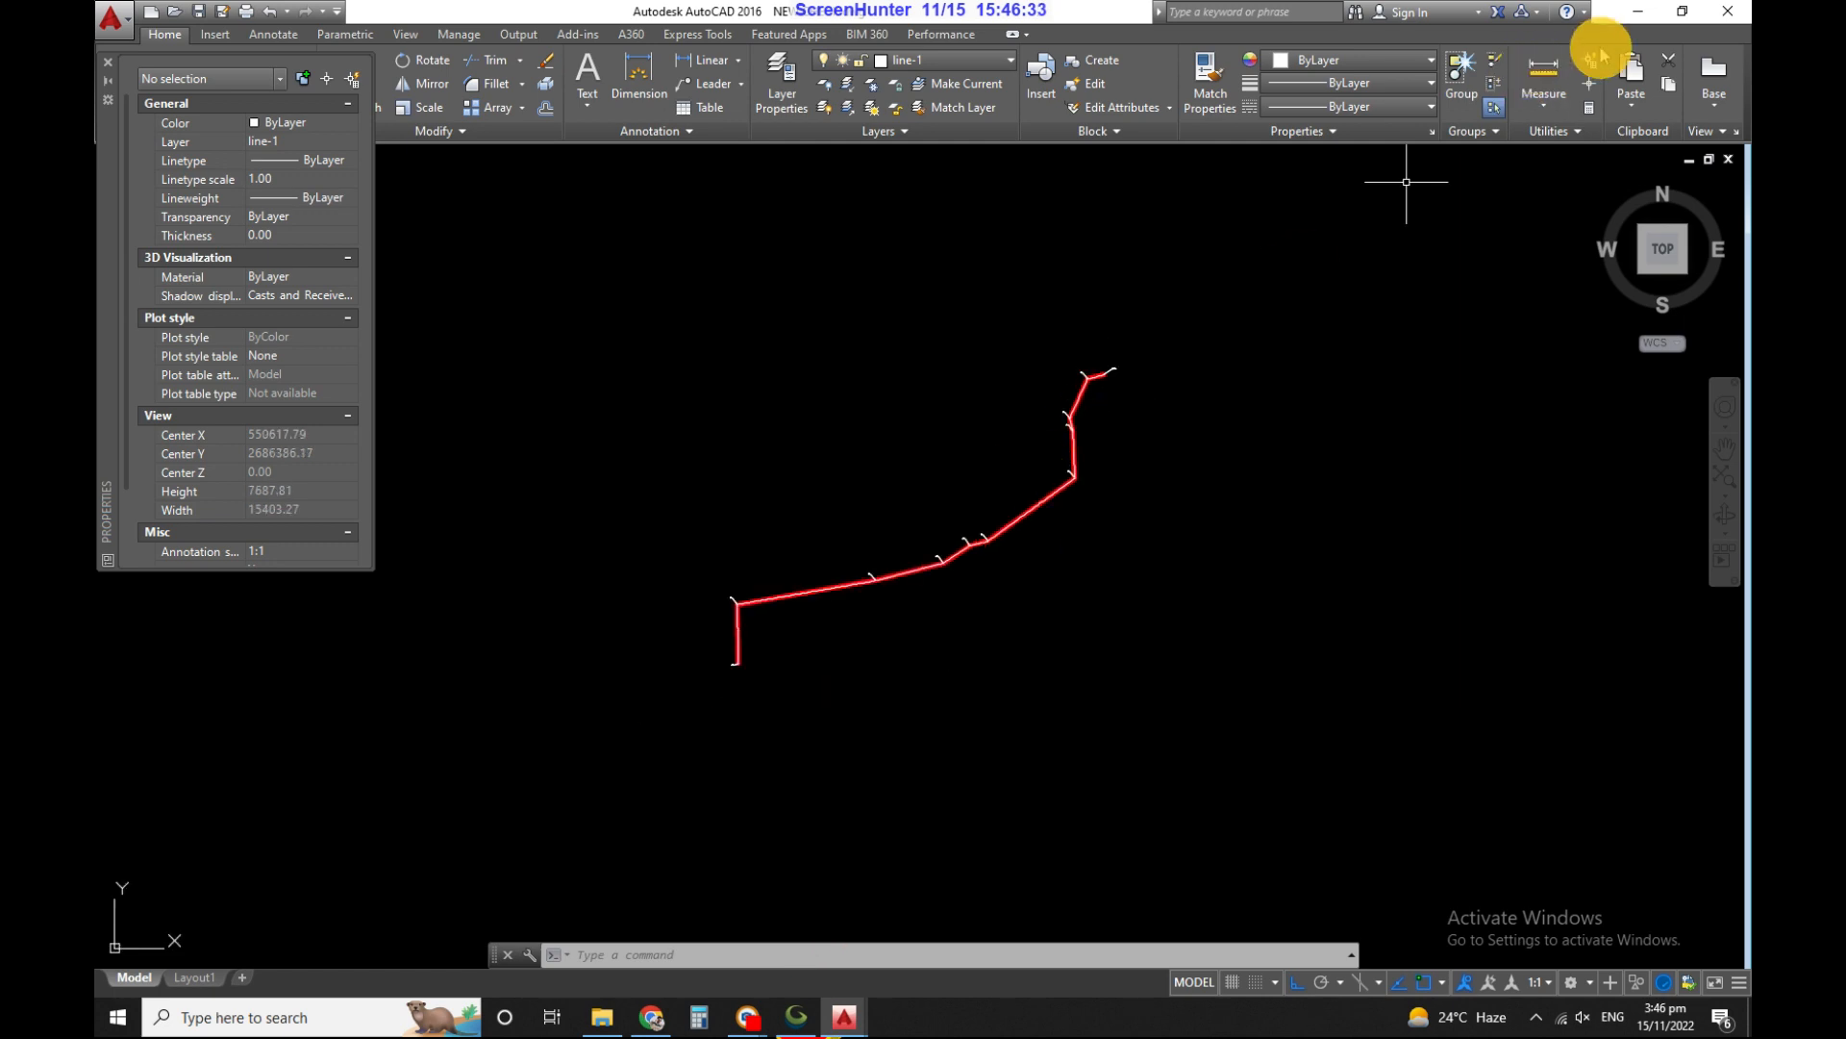
- Save the NEW CHECK drawing and close AutoCAD
key("ctrl+s")
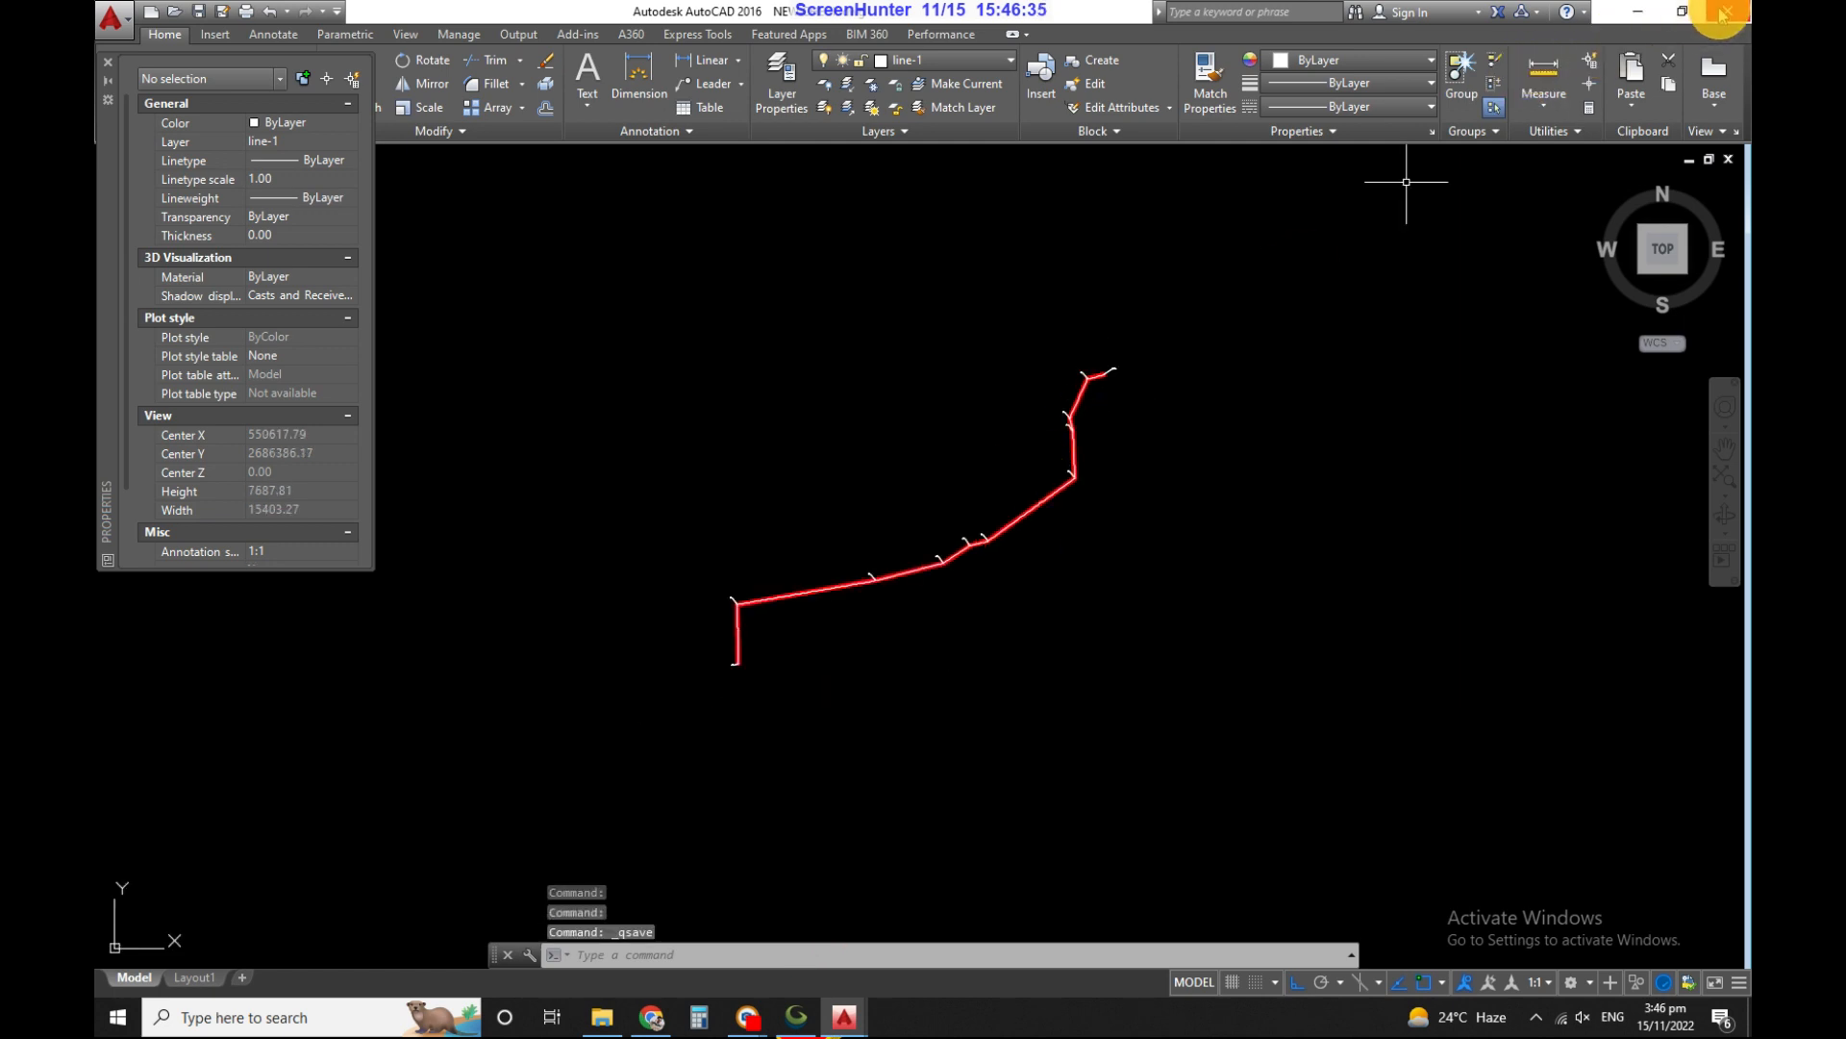
left_click(1722, 12)
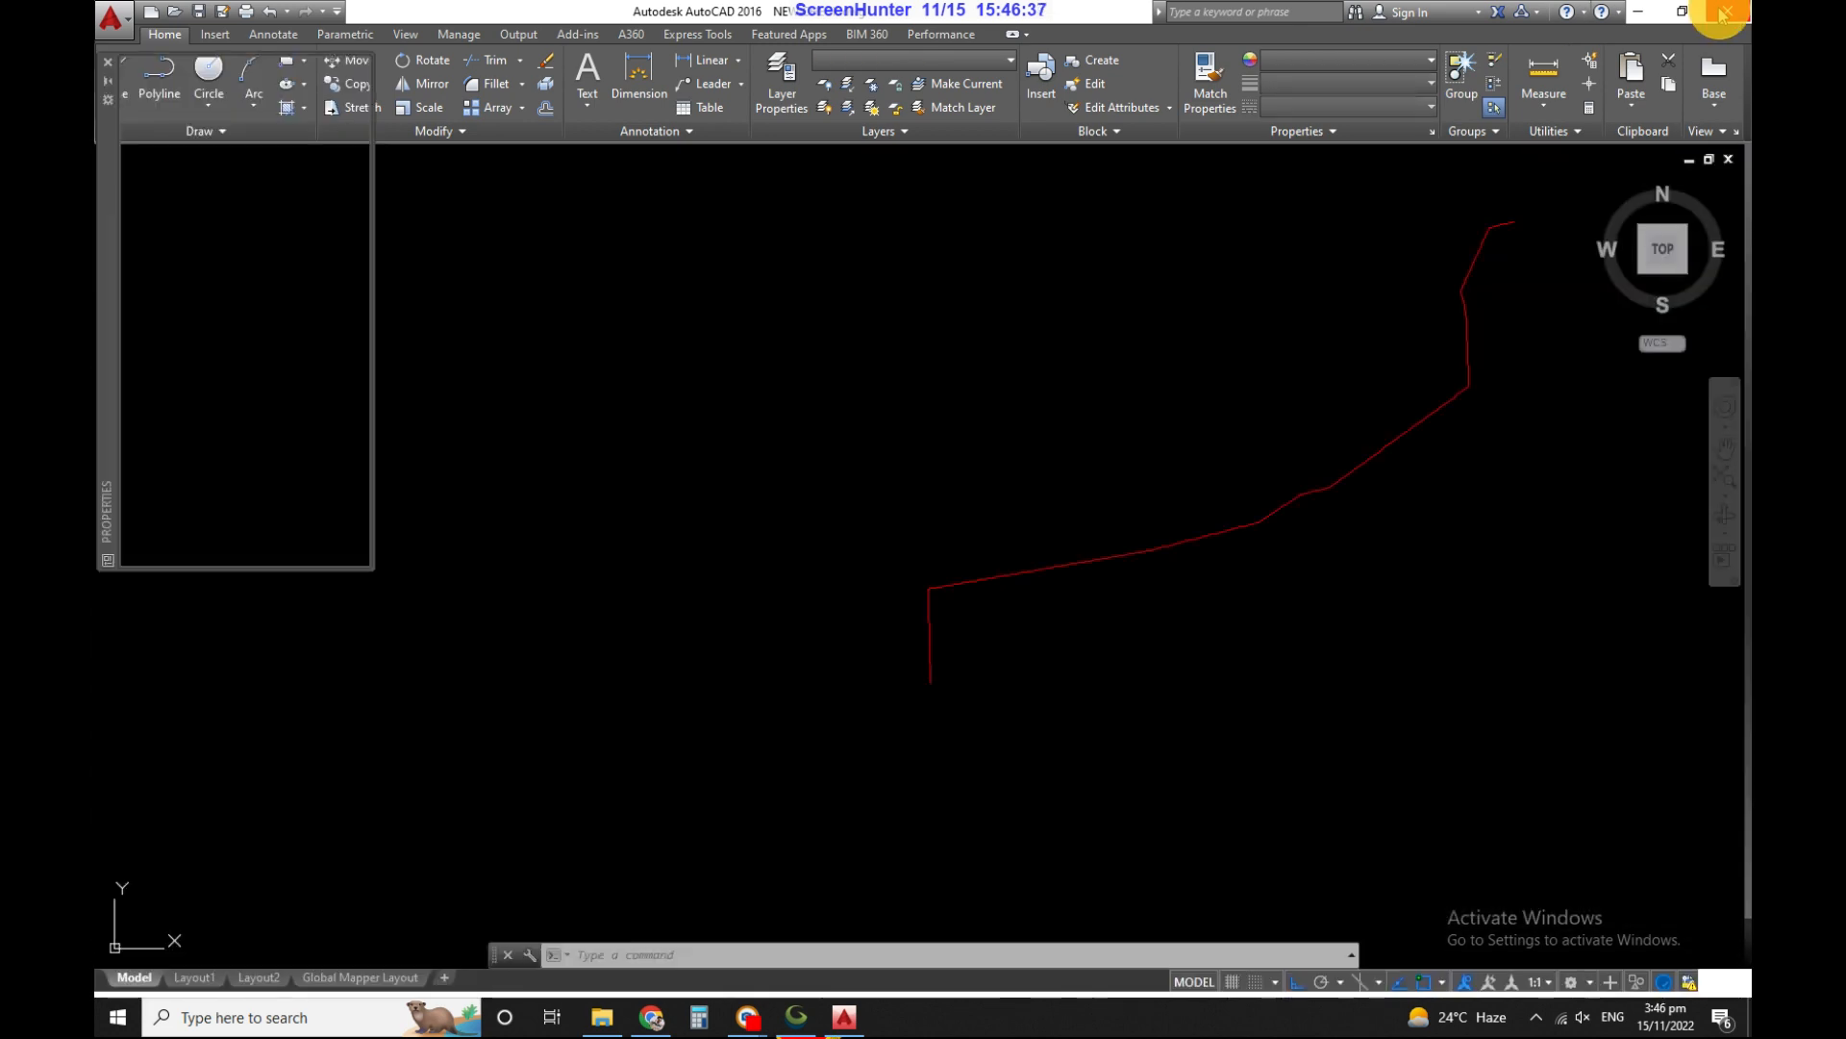
left_click(990, 544)
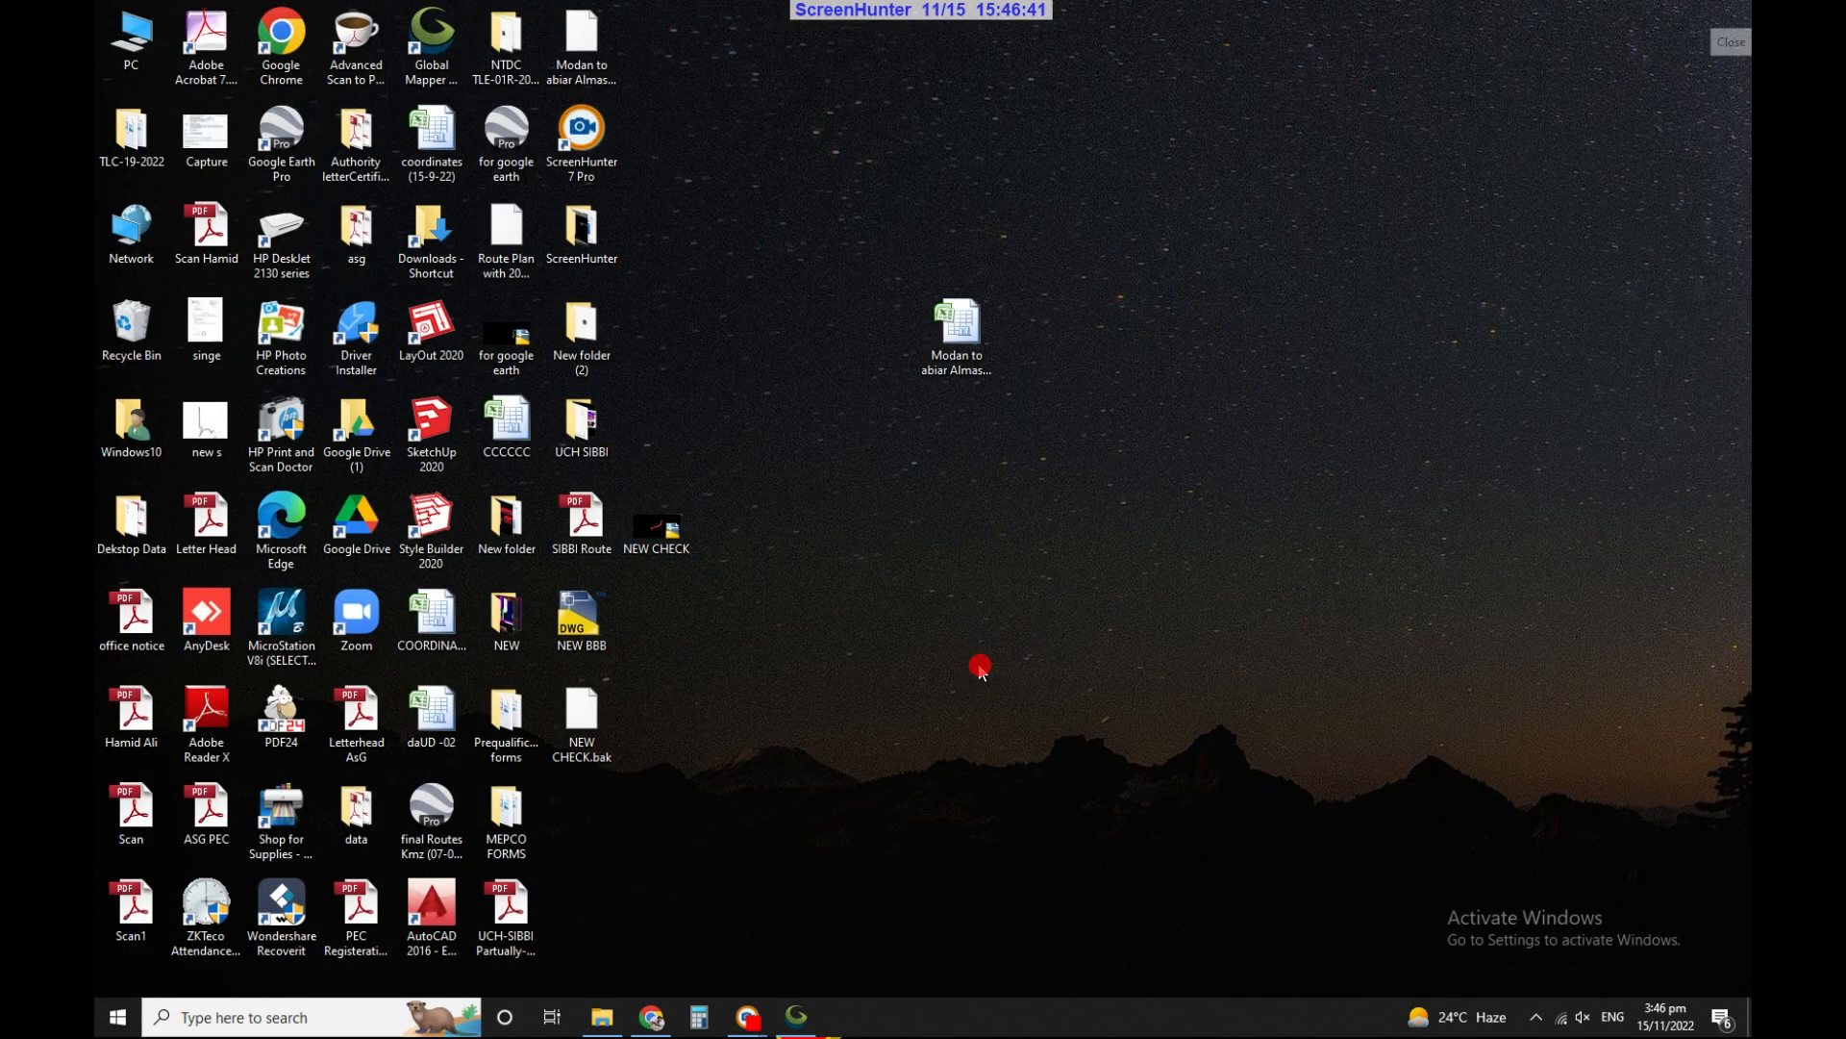
- Delete the NEW BBB drawing and the NEW CHECK.bak file from the desktop
left_click_drag(651, 618, 590, 781)
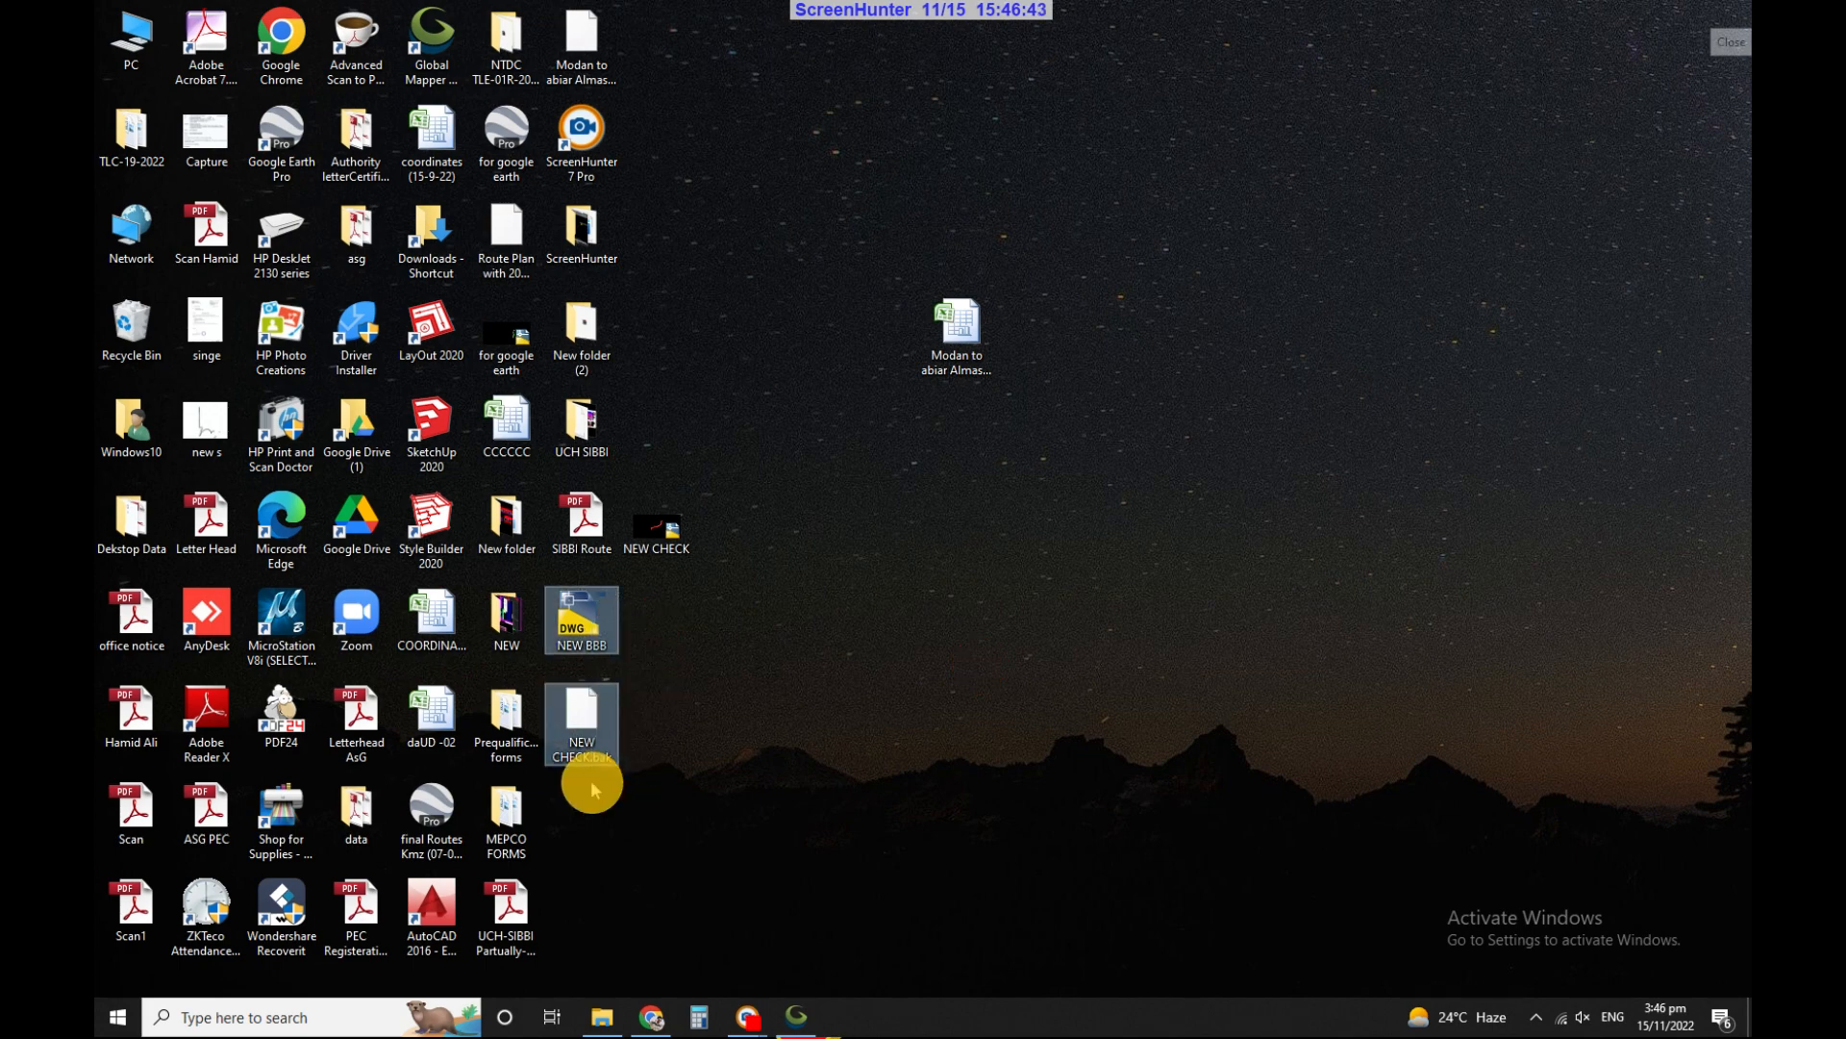
key("Delete")
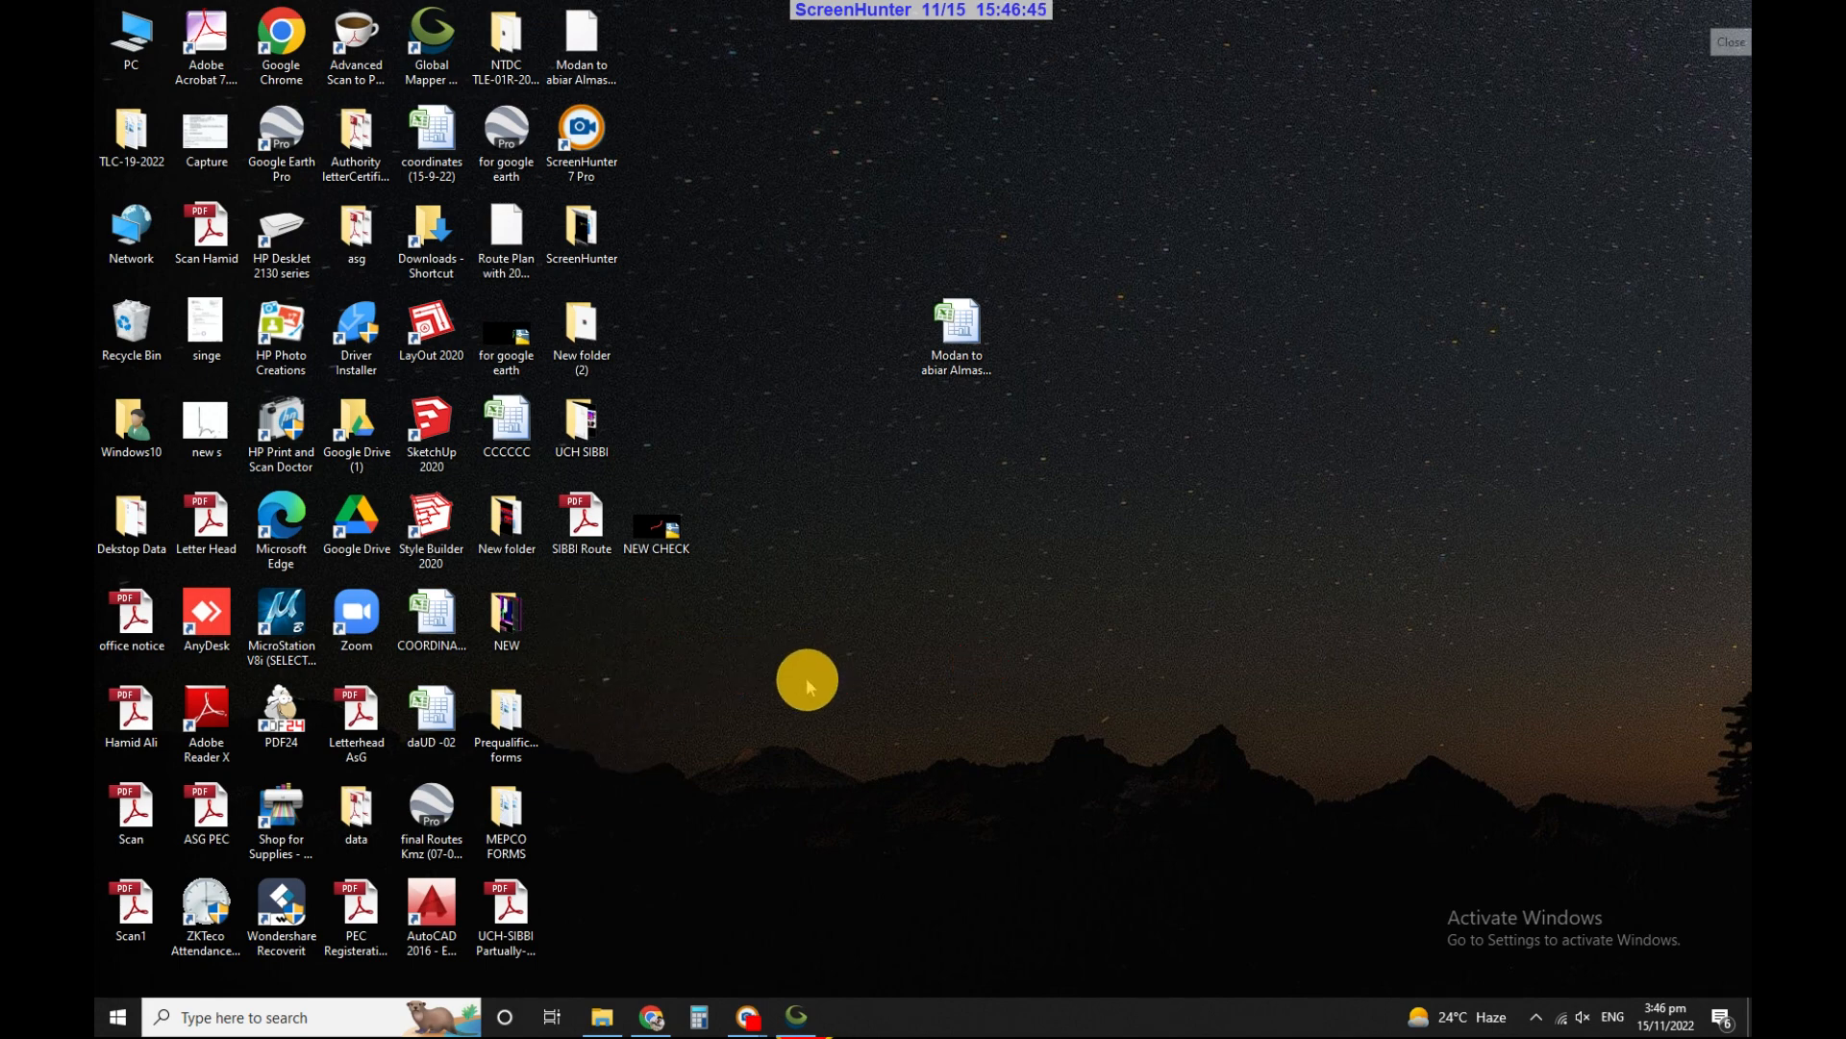
- Start MicroStation V8i and open the NEW CHECK drawing from the Desktop folder
left_click(279, 611)
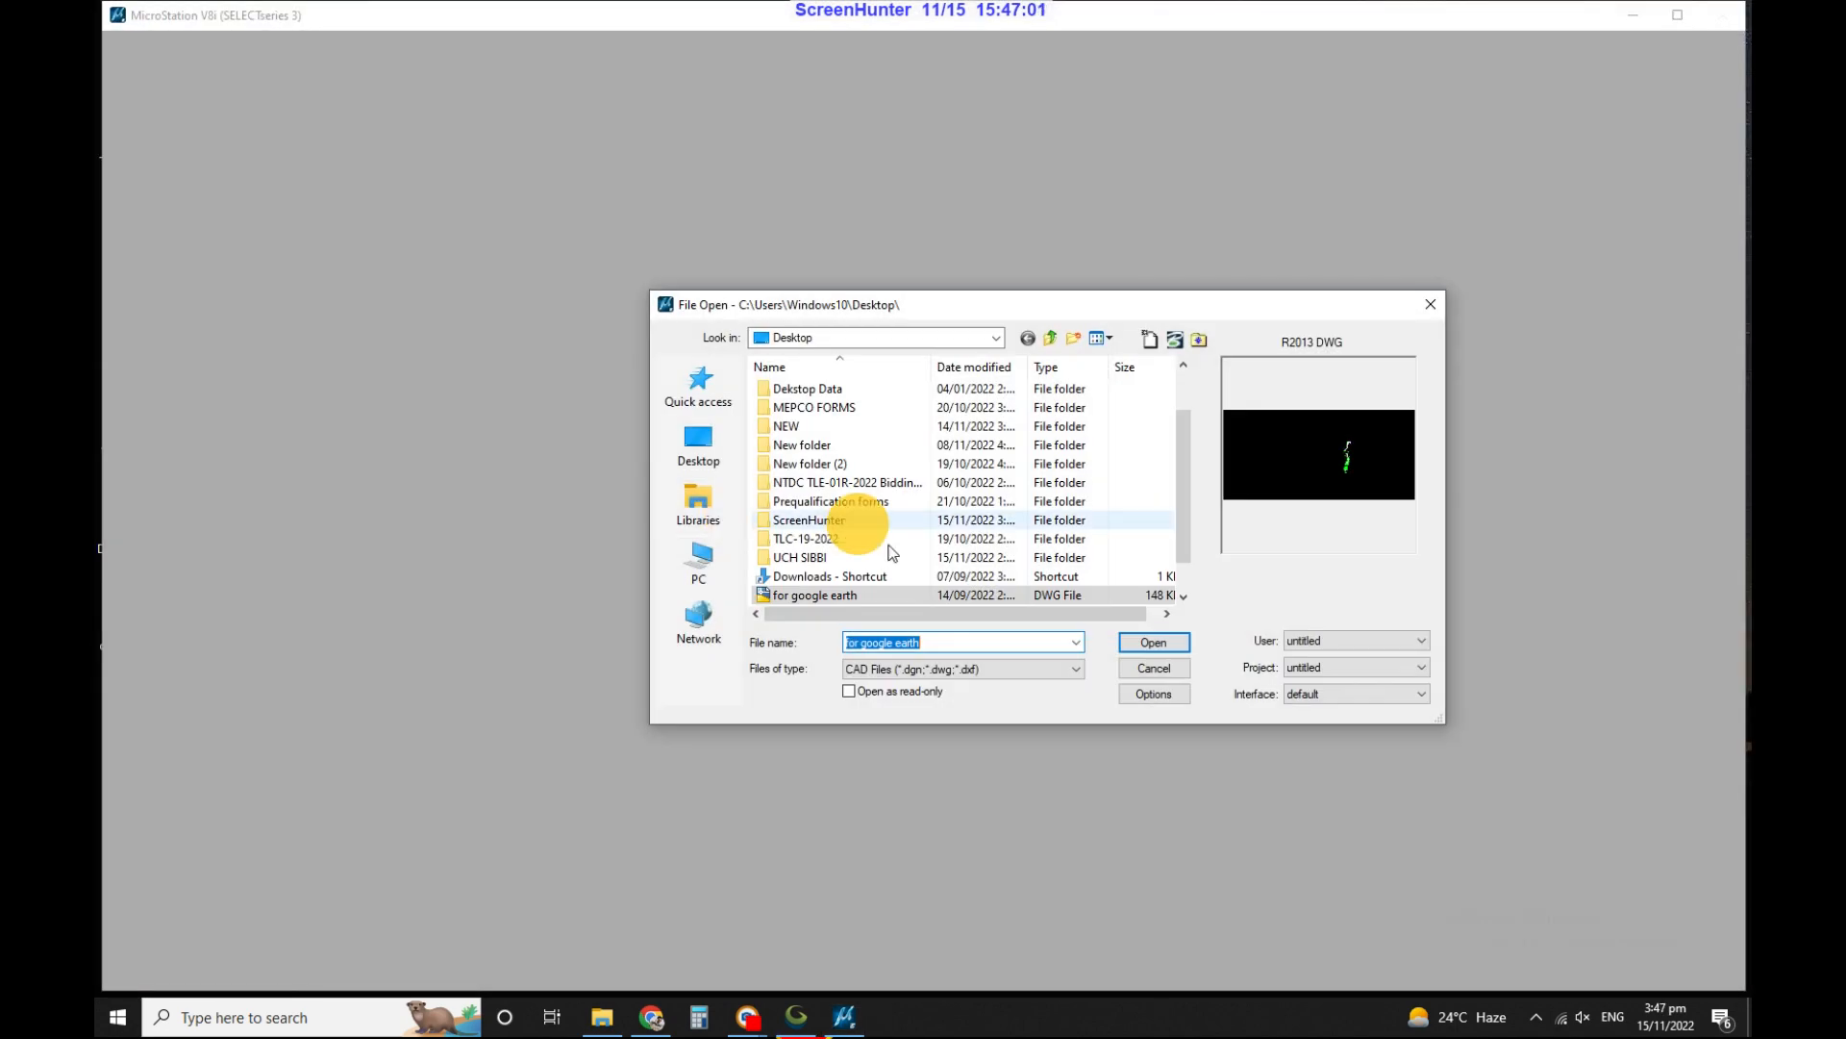
left_click(863, 577)
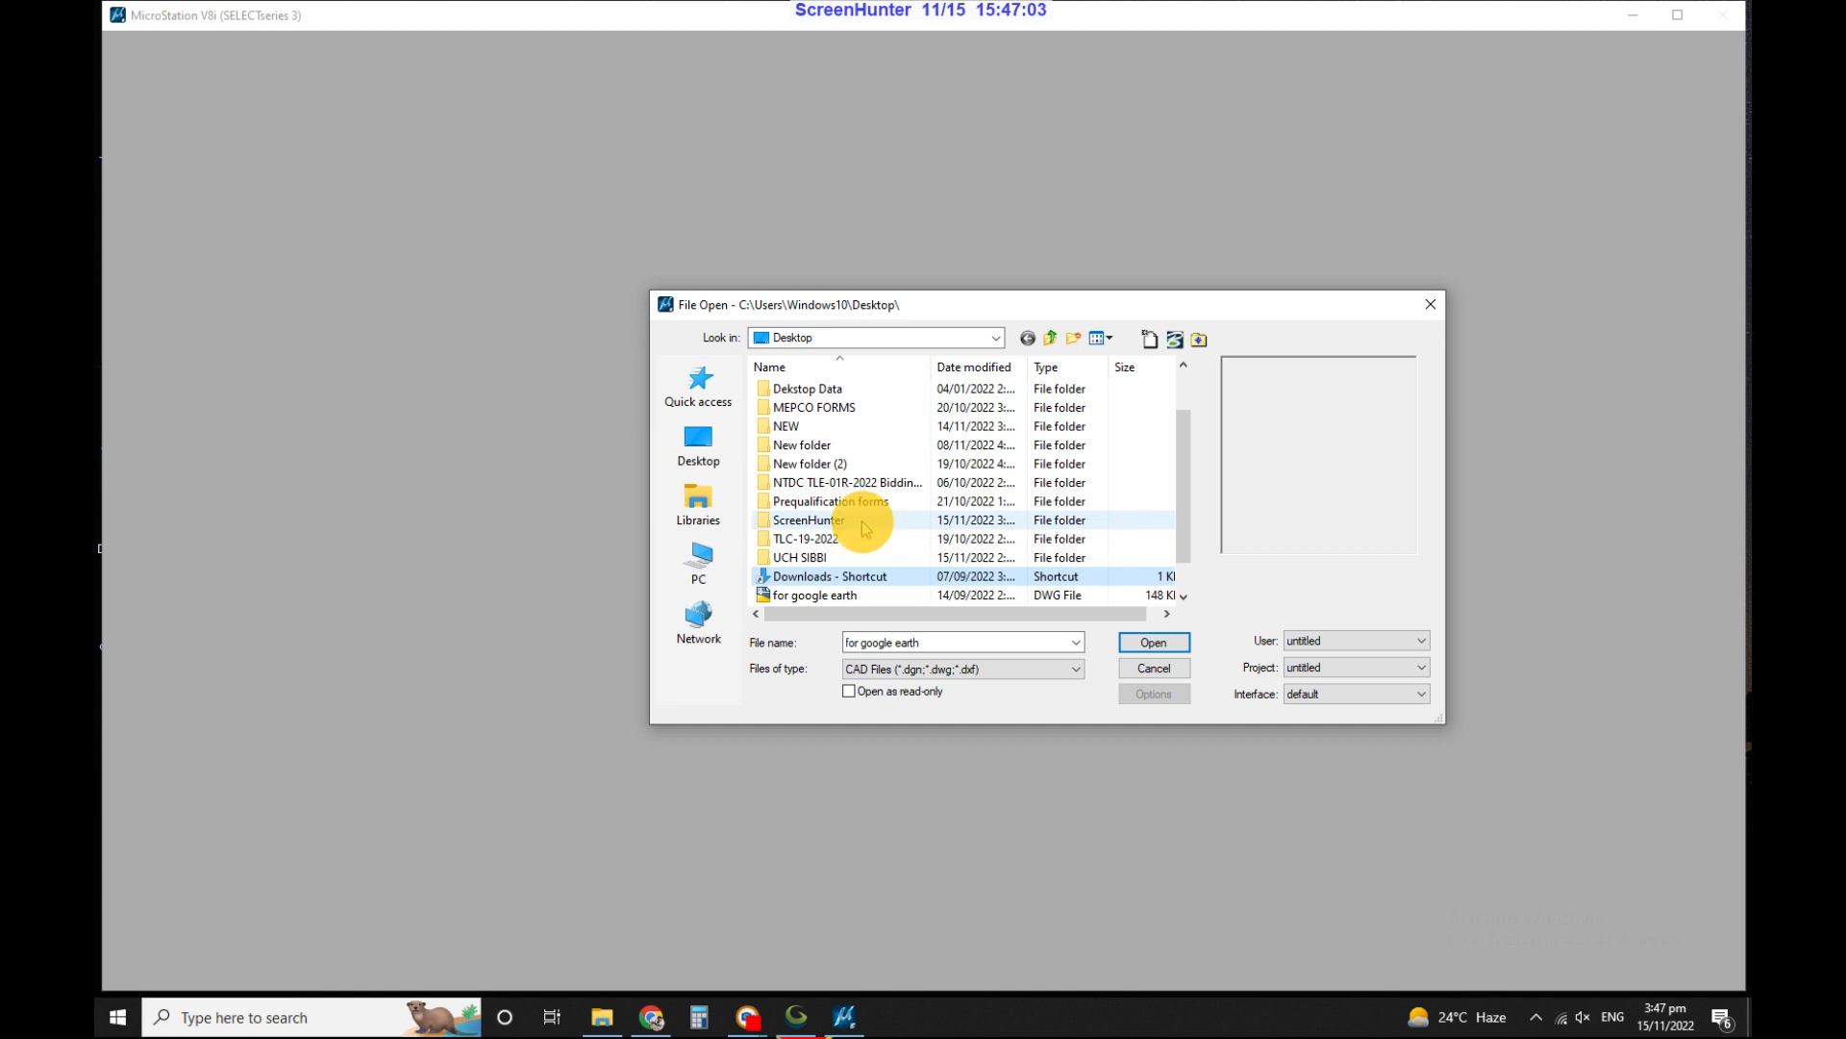
scroll(845, 524, "down", 1)
double_click(825, 594)
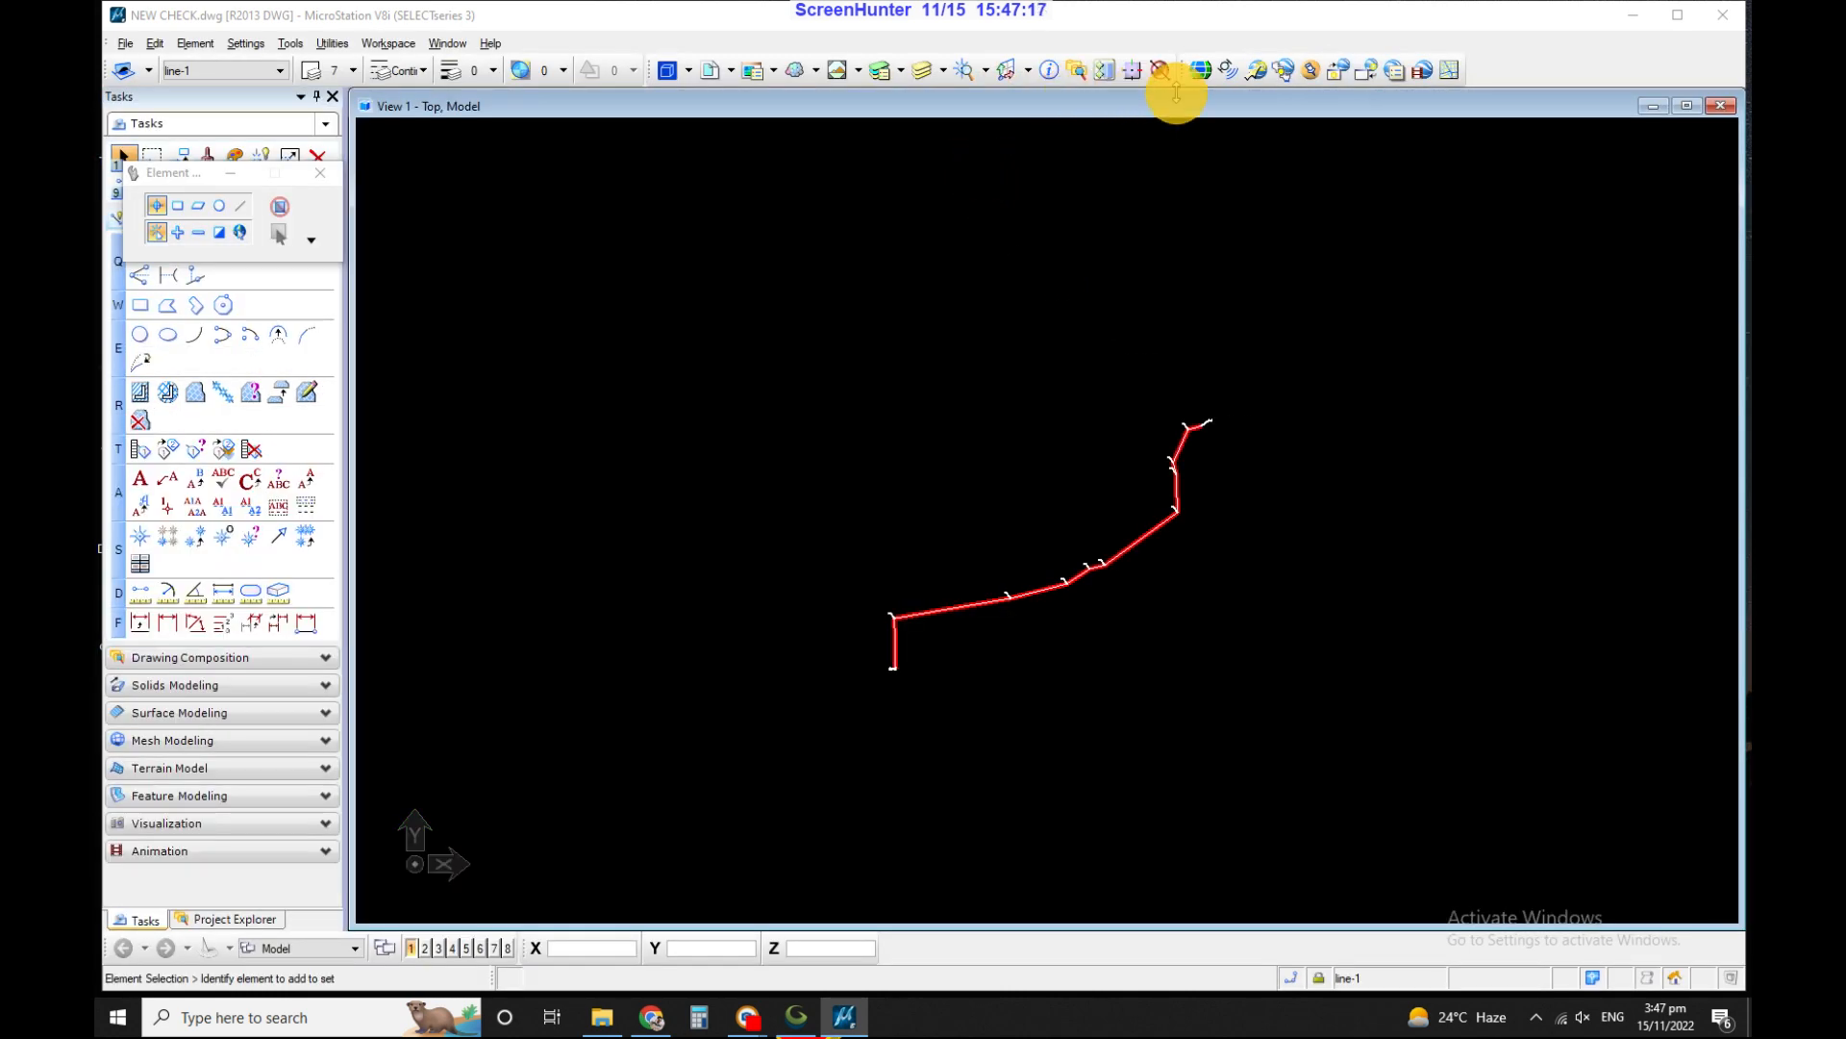
- Set the drawing's geographic coordinate system to UTM84-20N from the library, correcting it without reprojecting the data
left_click(1201, 74)
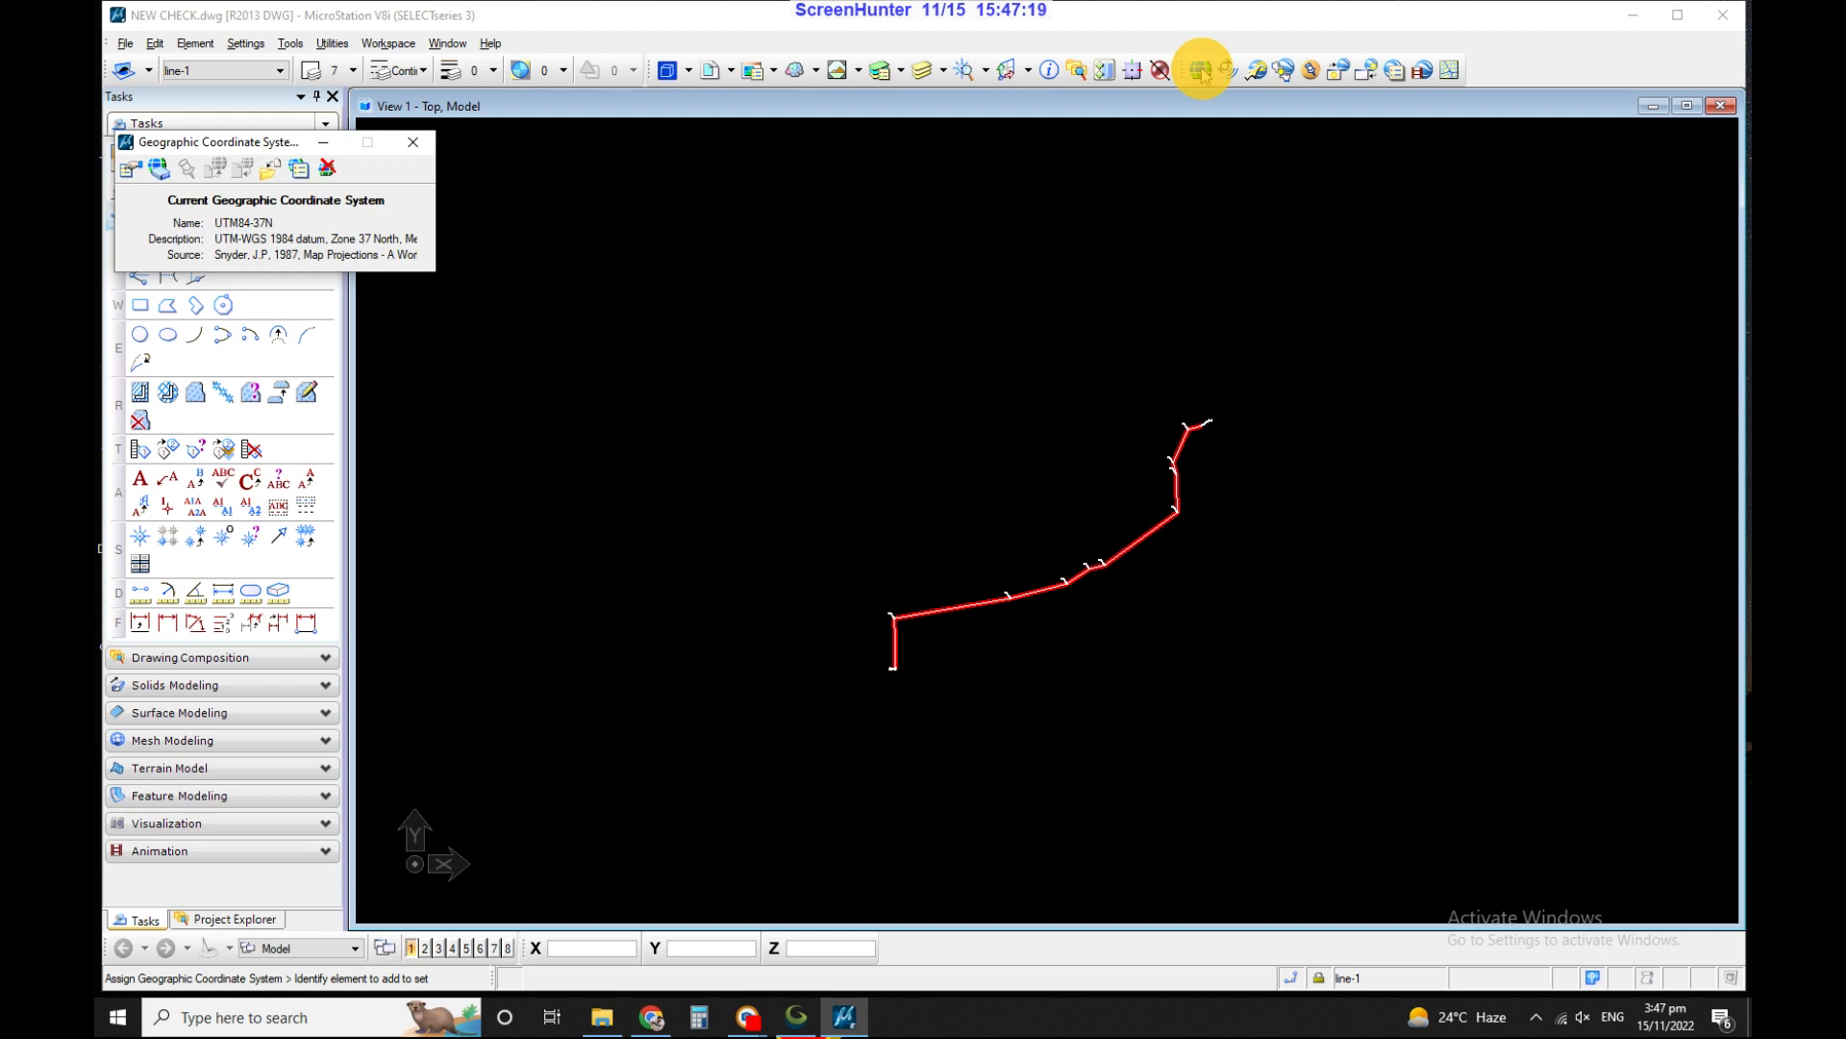
left_click(160, 168)
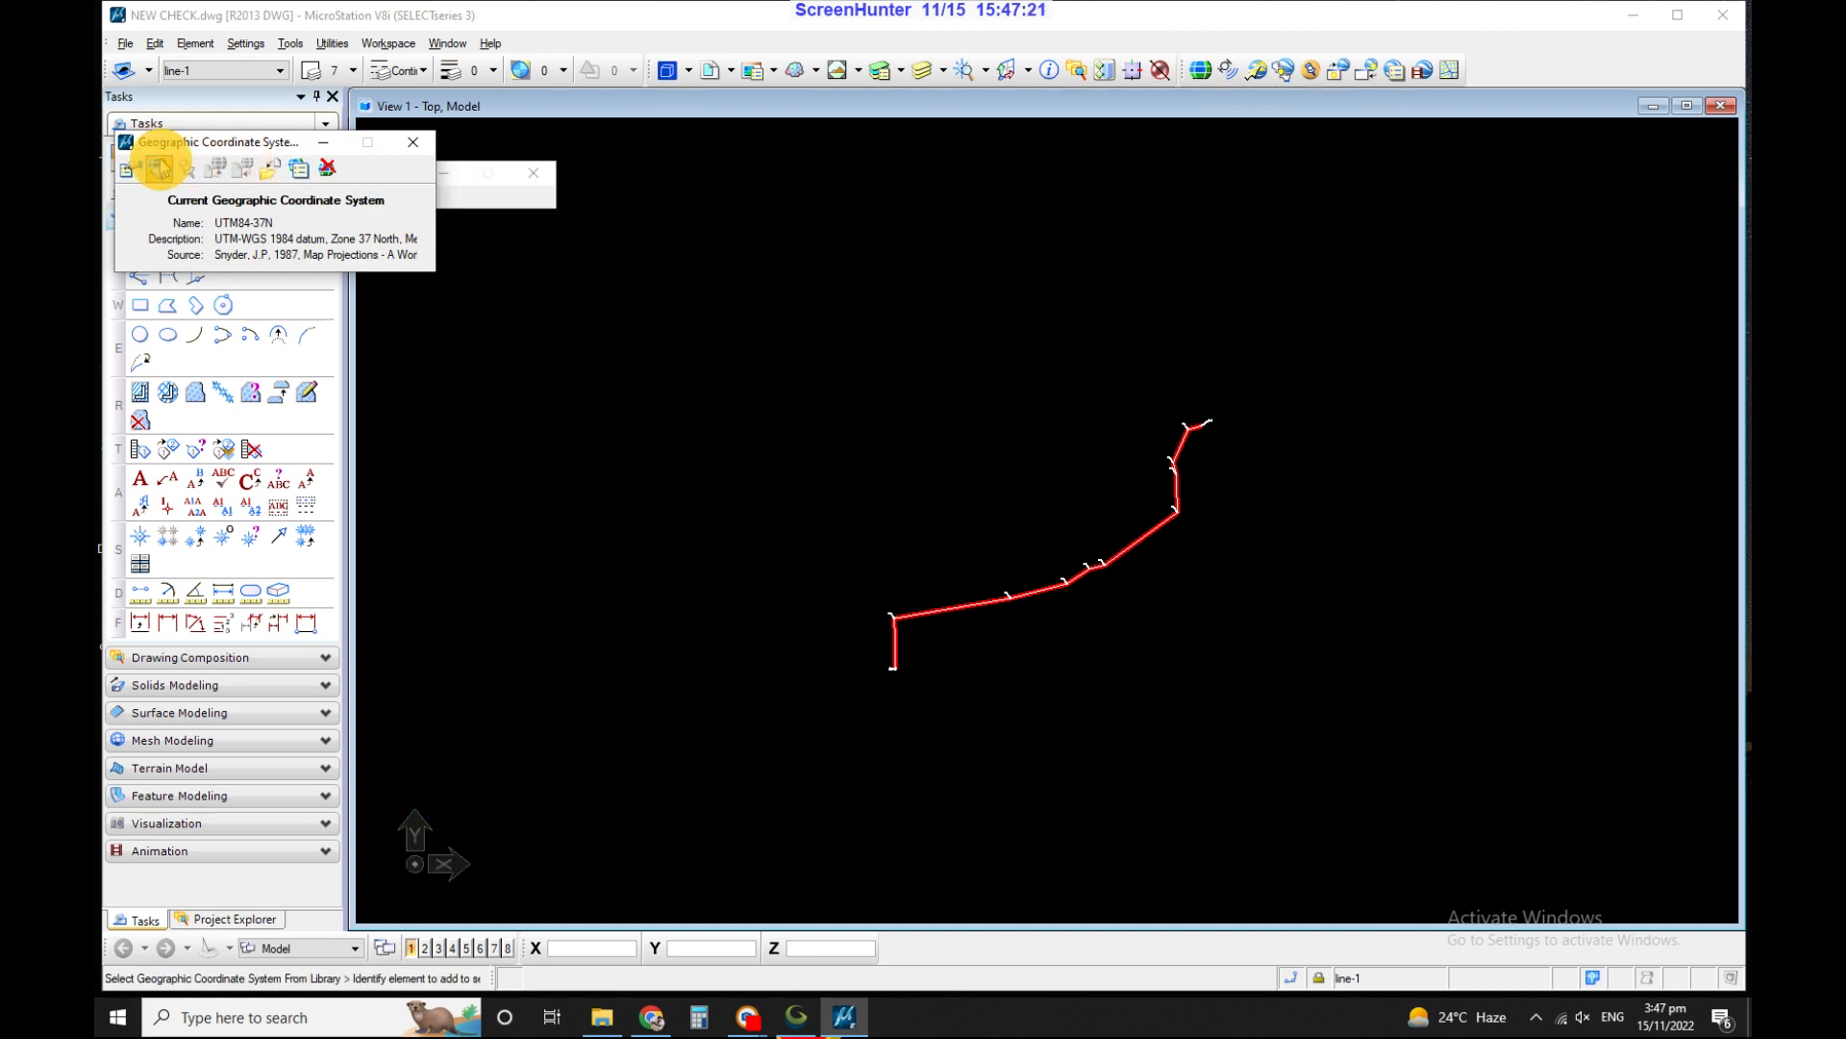
left_click(709, 340)
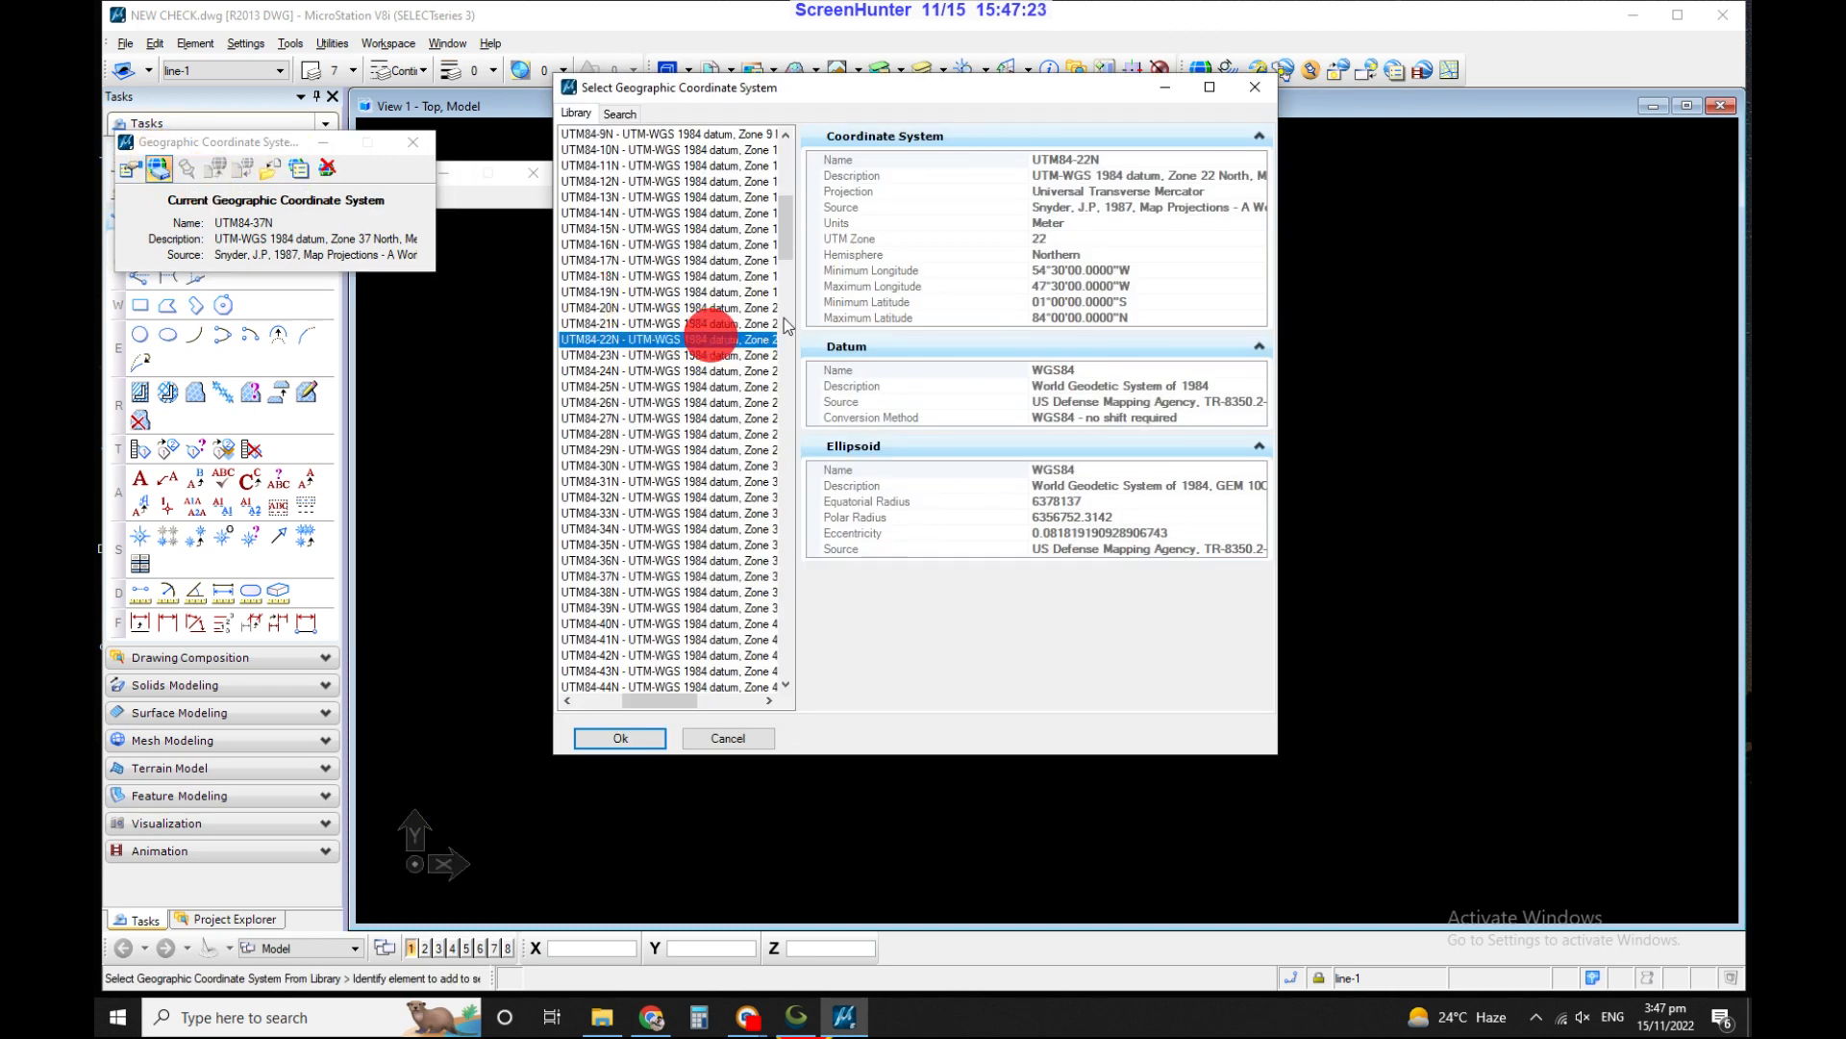
left_click(801, 348)
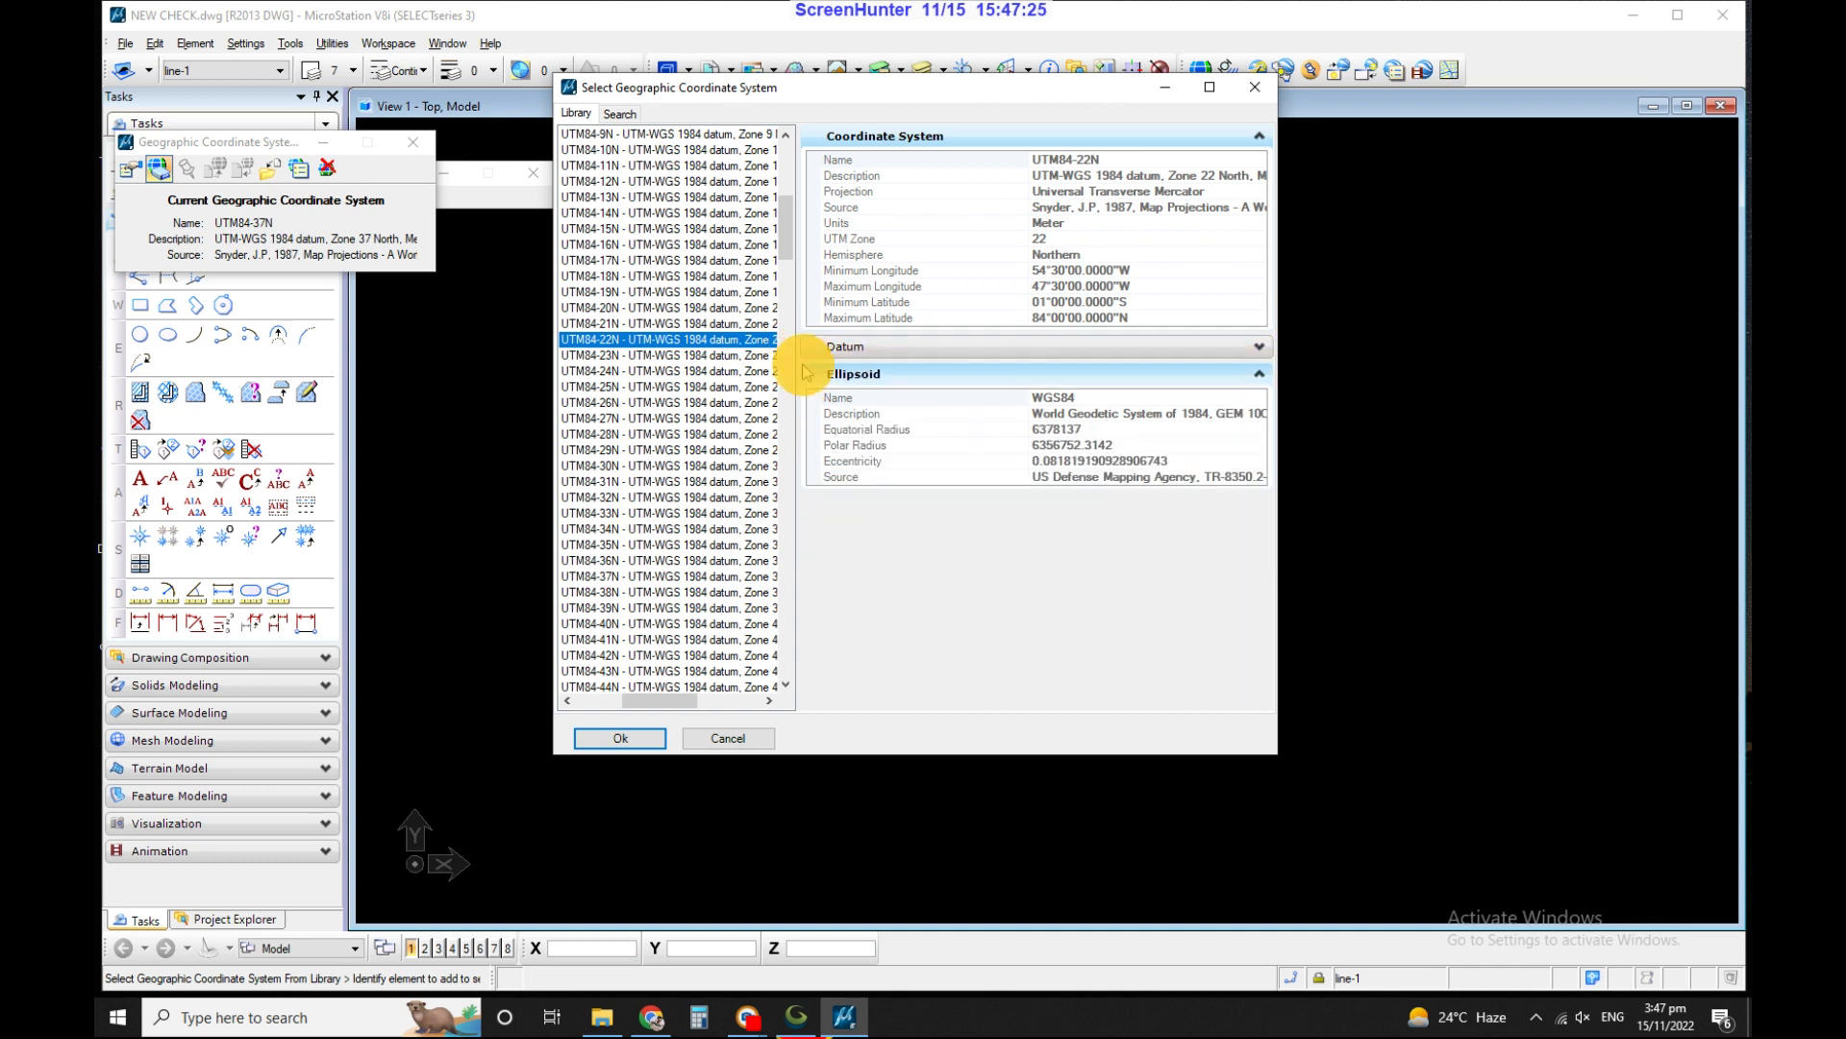
left_click_drag(797, 364, 880, 364)
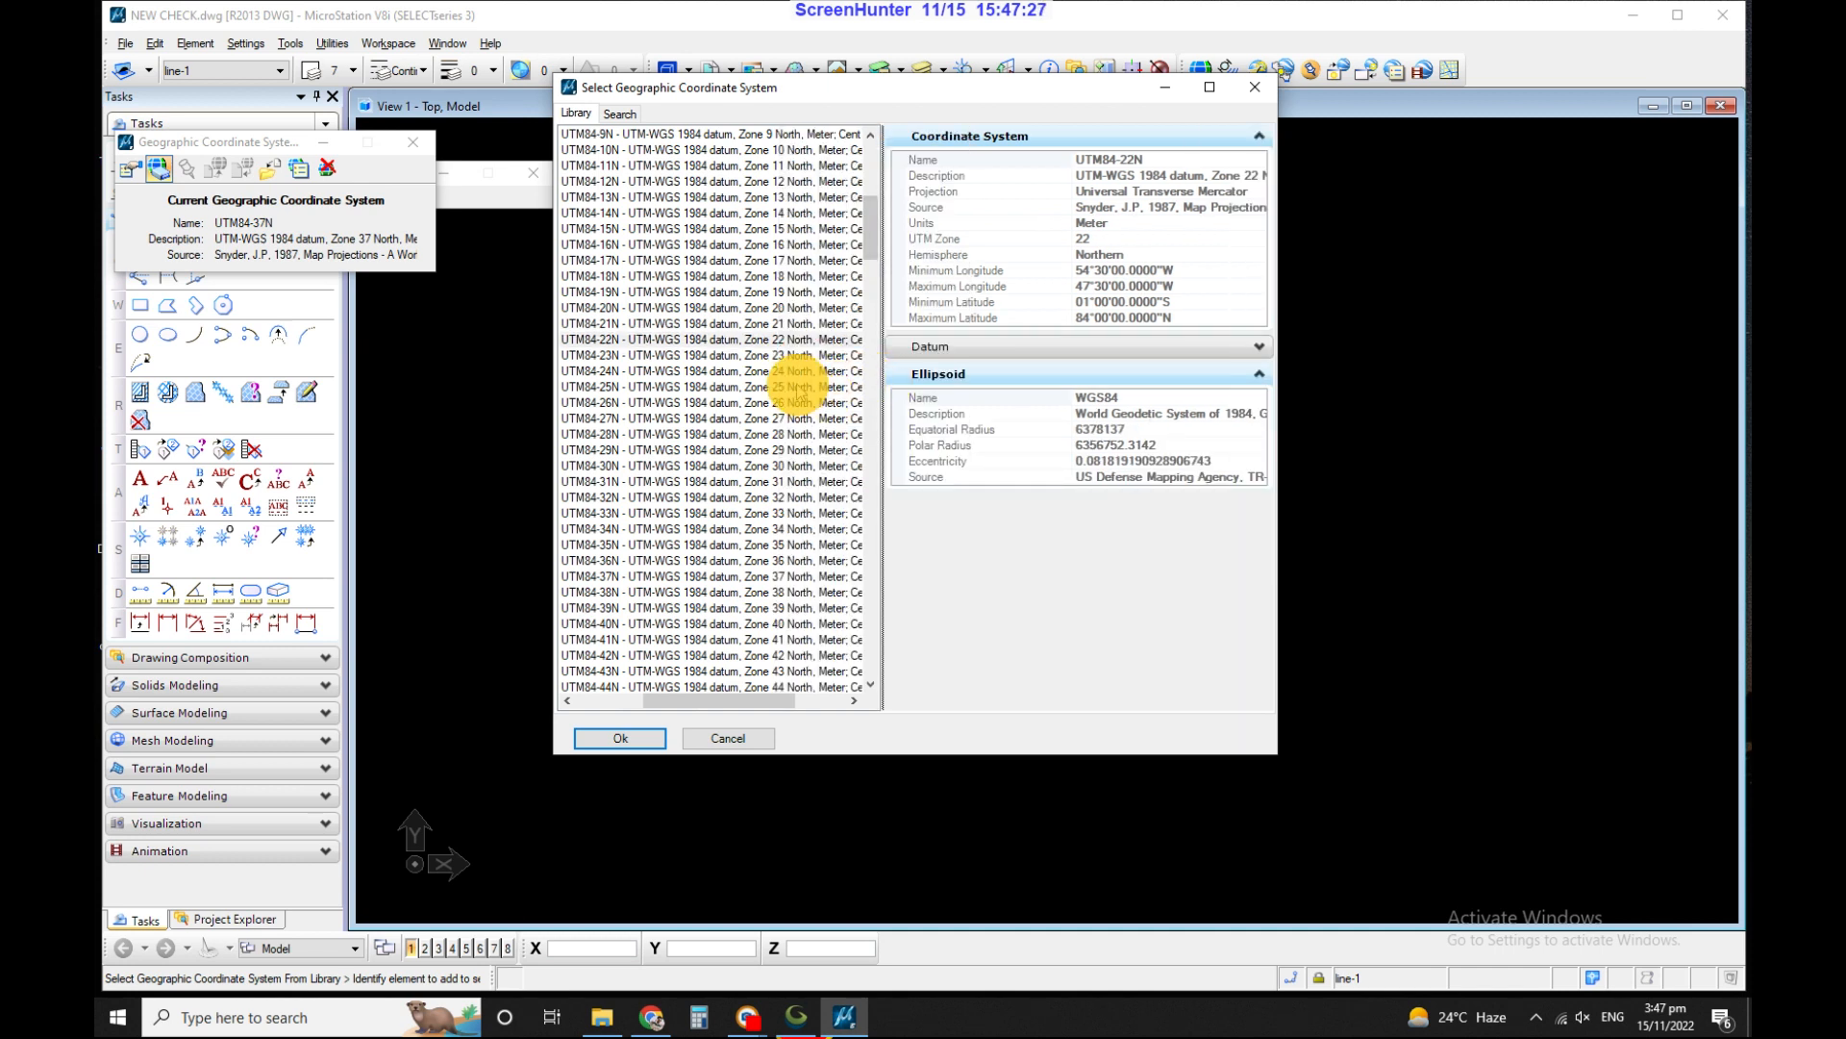
scroll(806, 383, "up", 2)
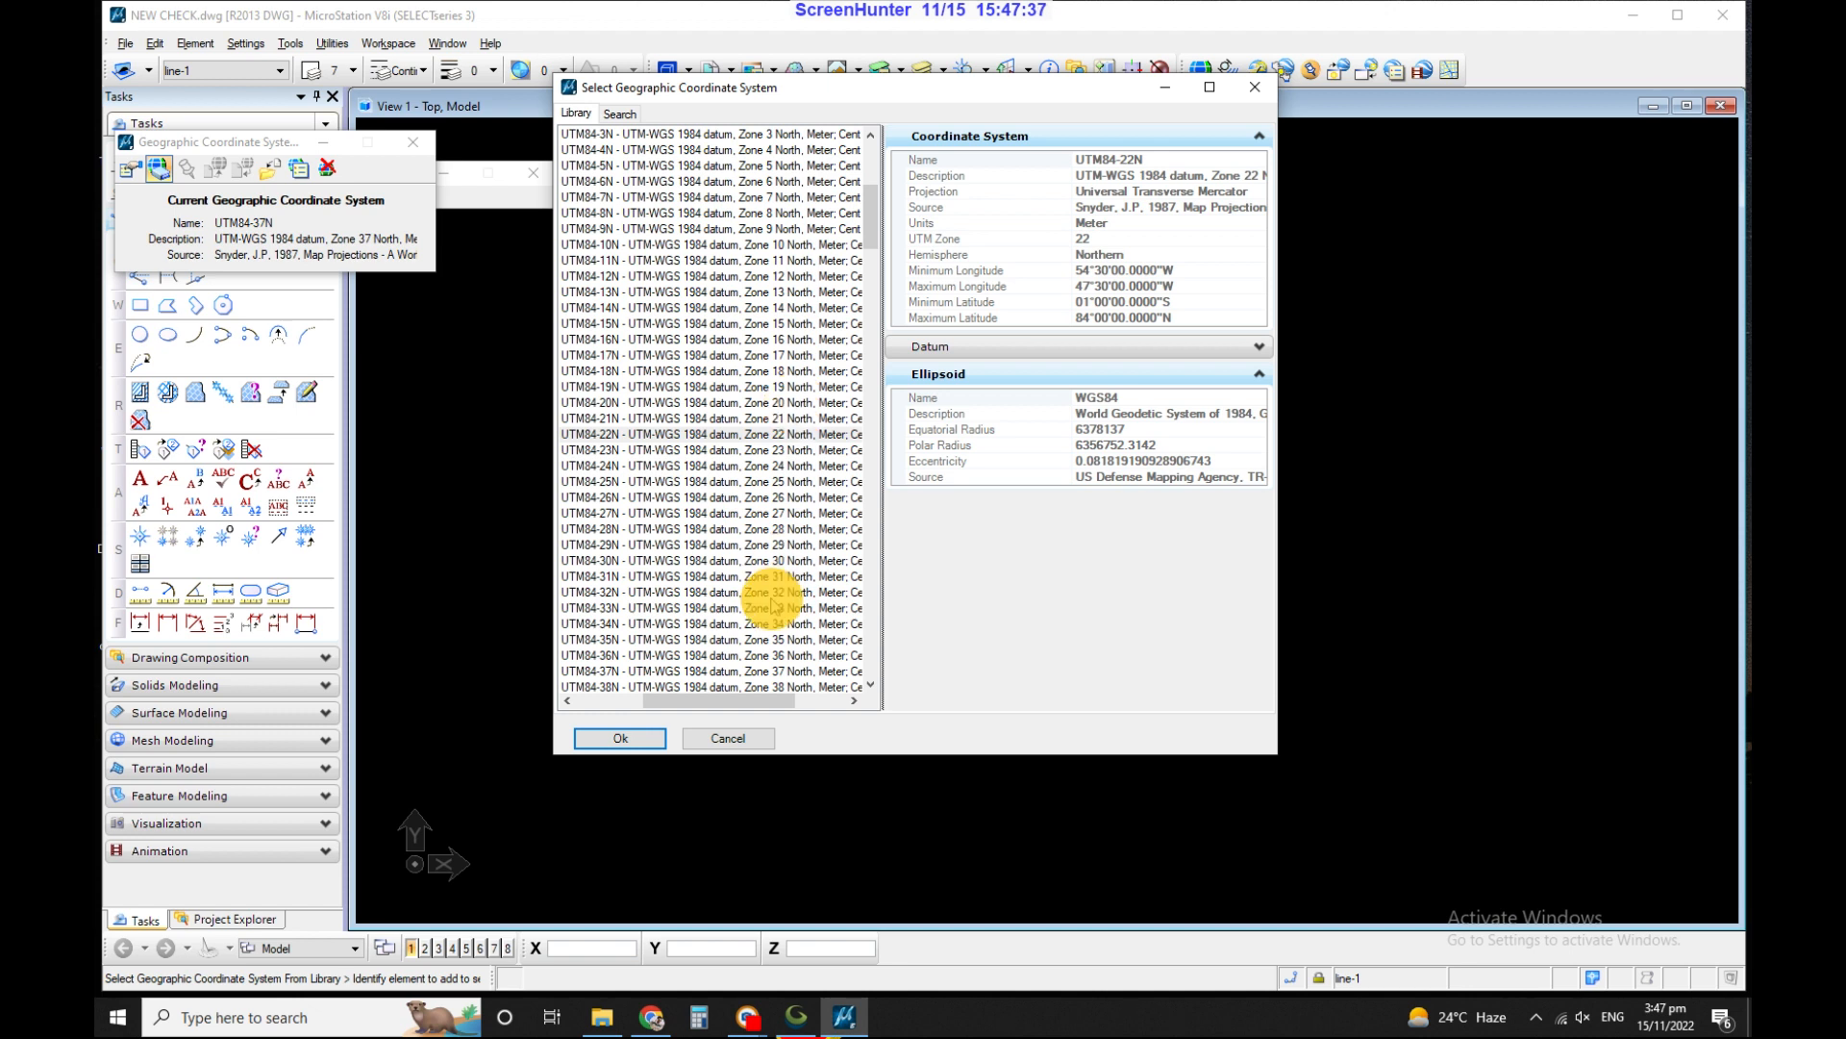
left_click(762, 404)
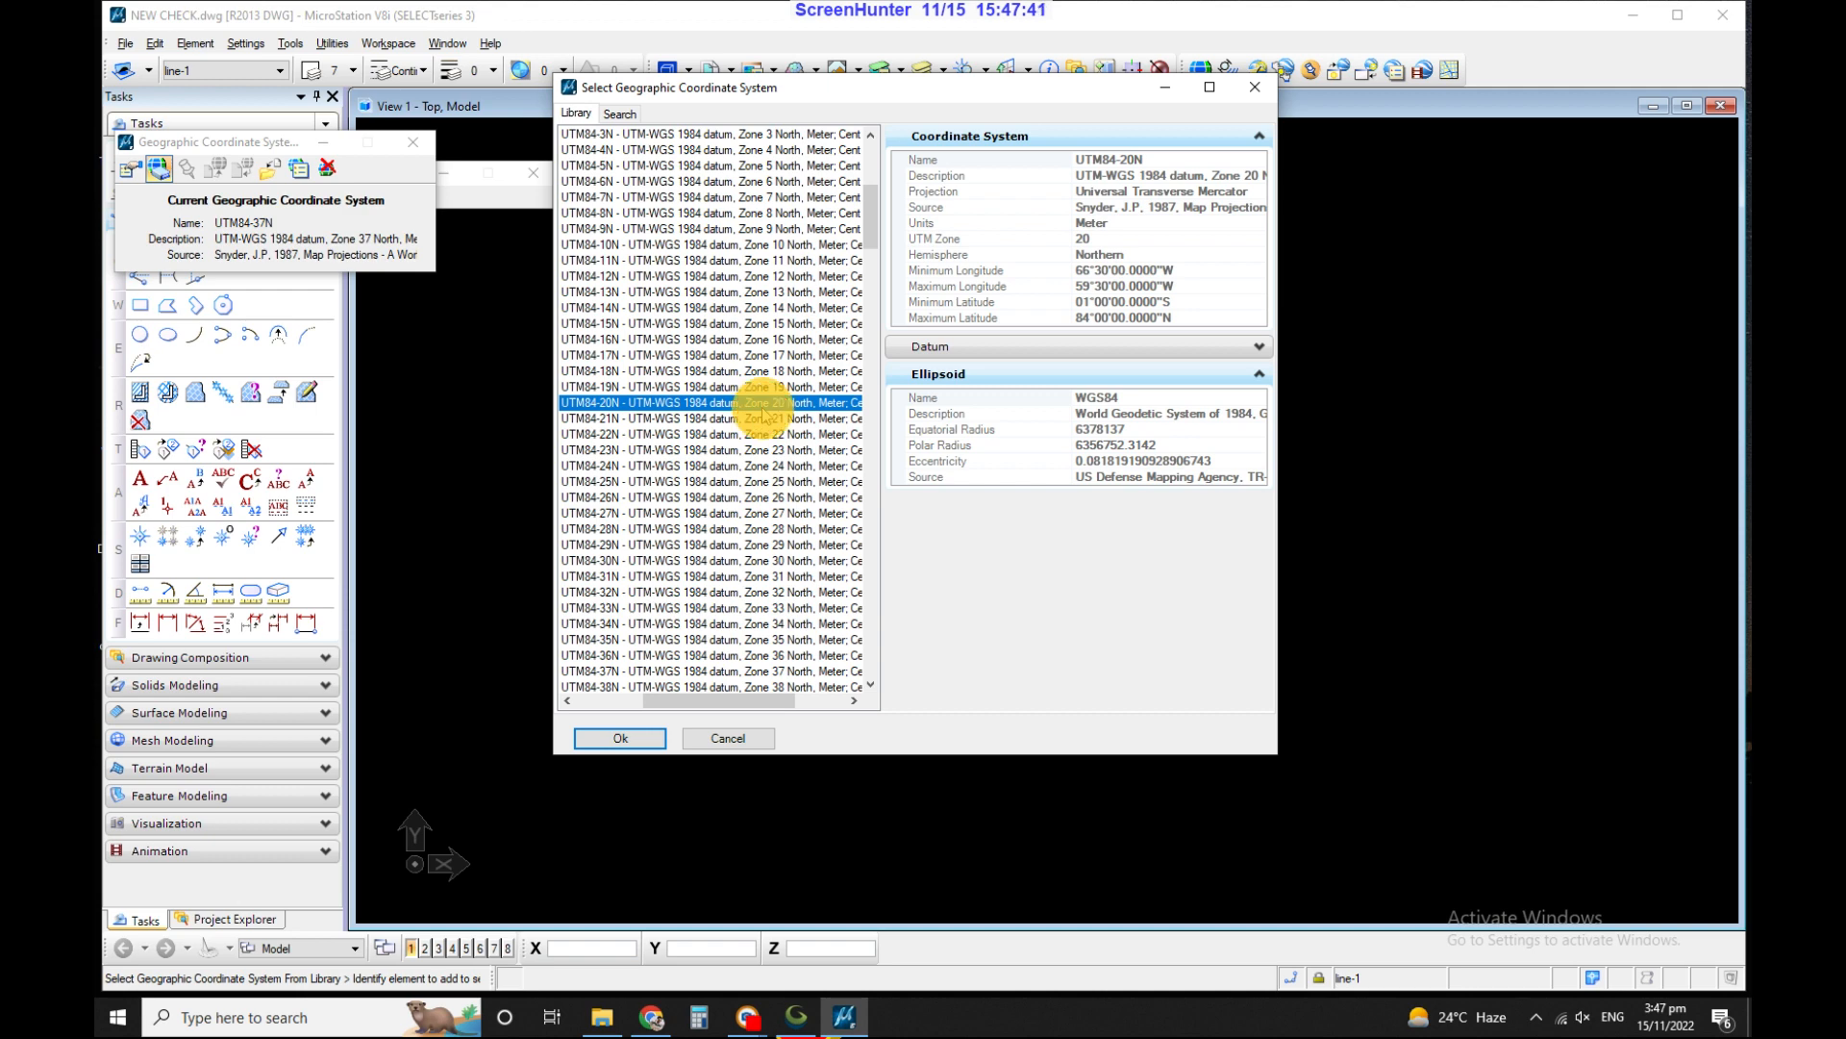
left_click(620, 738)
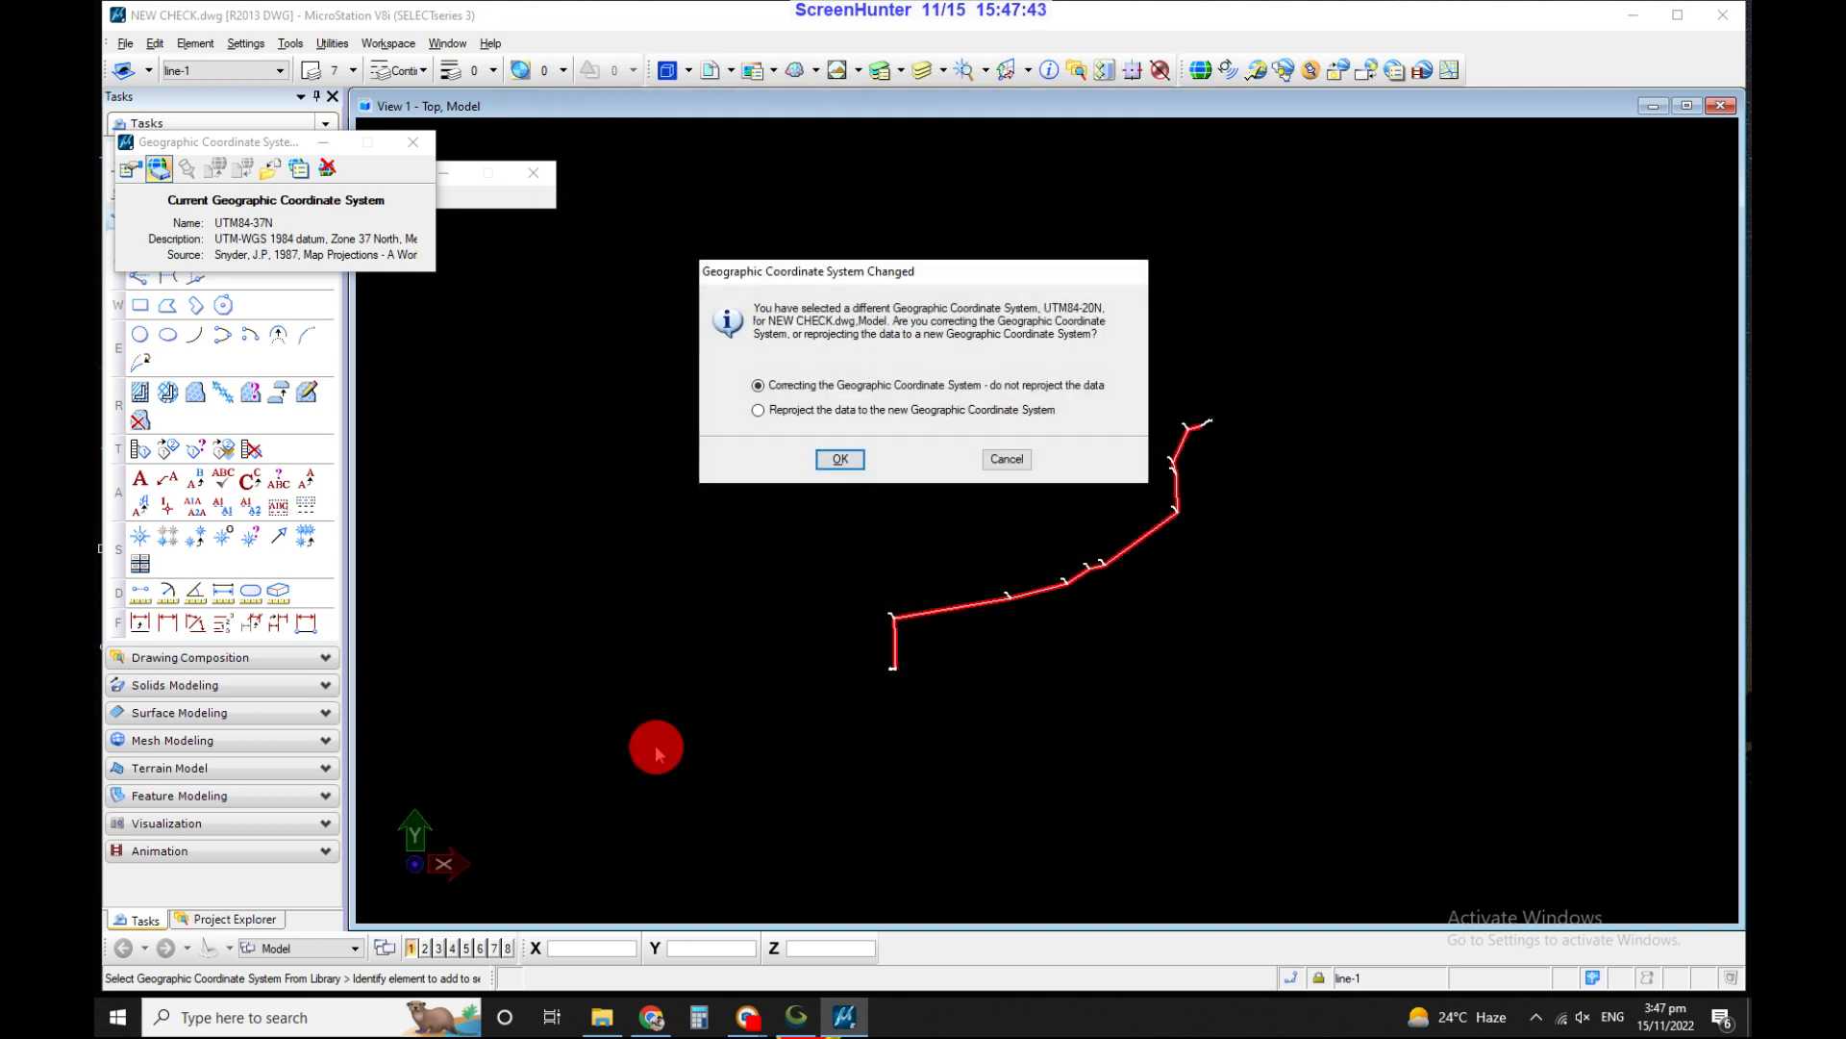
left_click(820, 460)
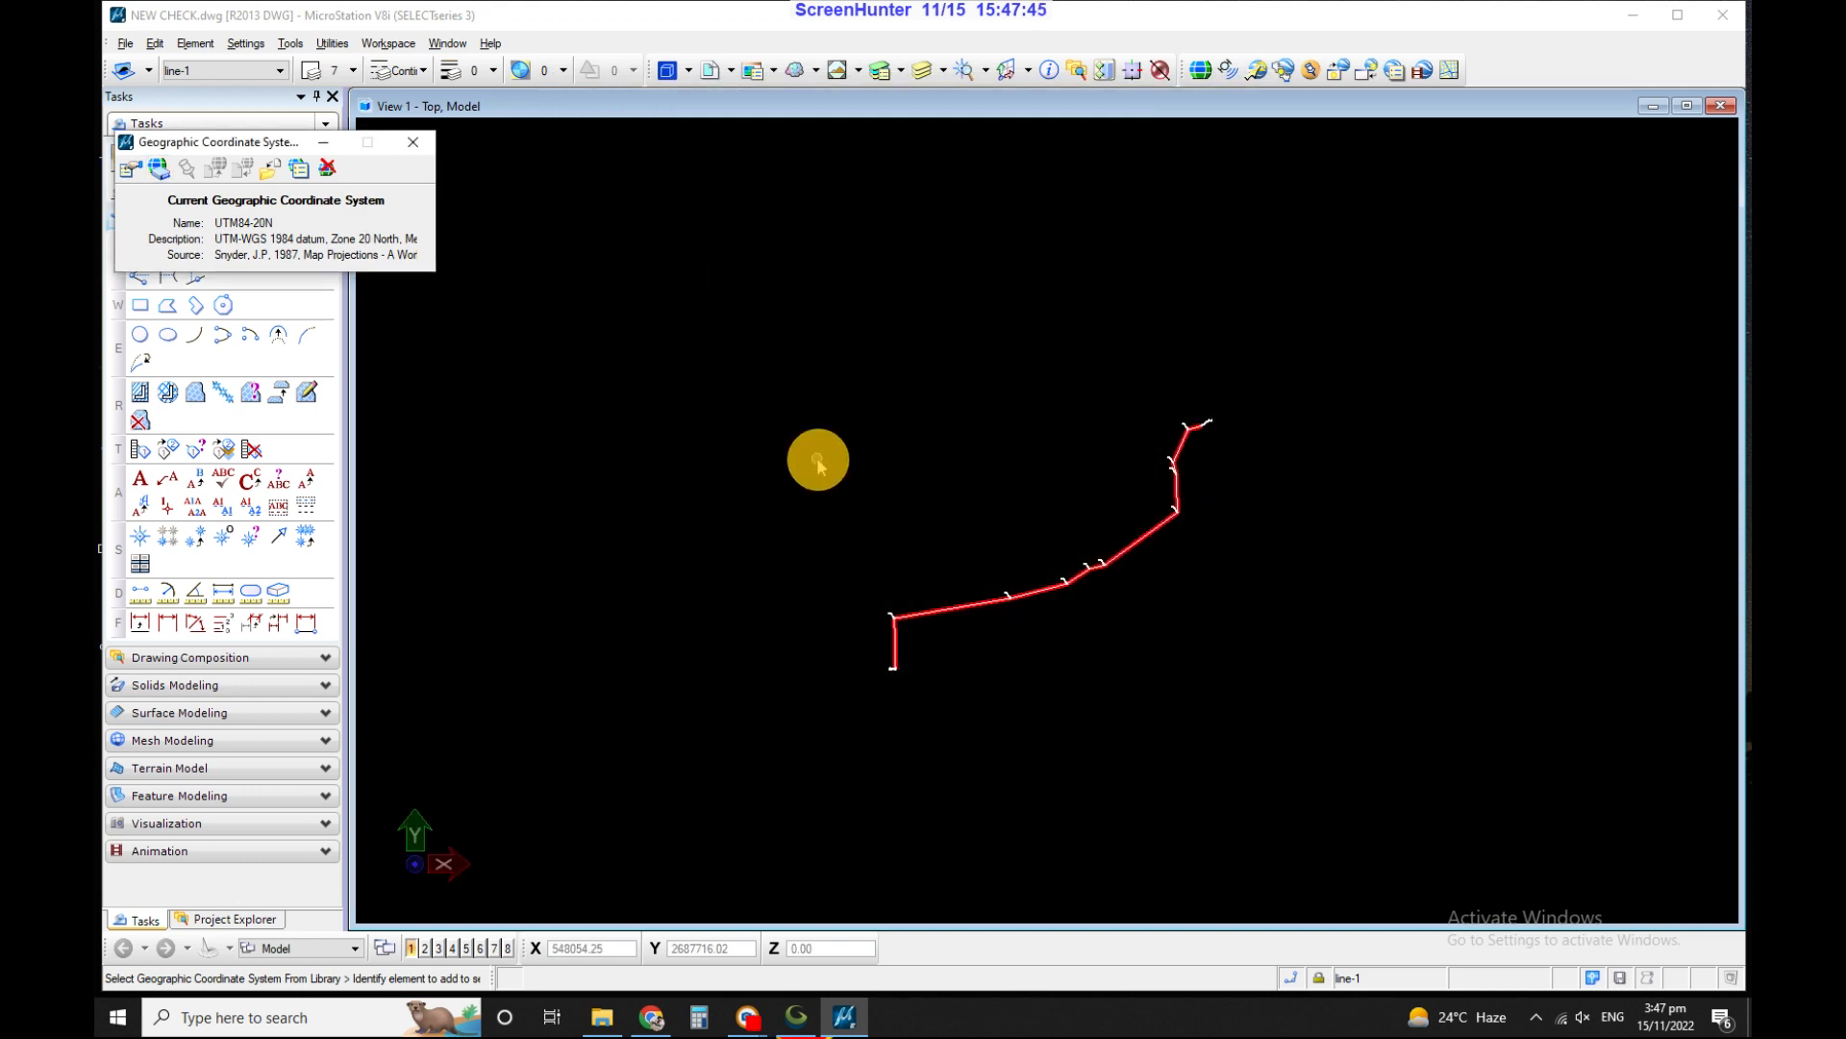
- Export the drawing to the Desktop as the Google Earth file NEW CHECK and inspect the route in Google Earth Pro
left_click(1257, 72)
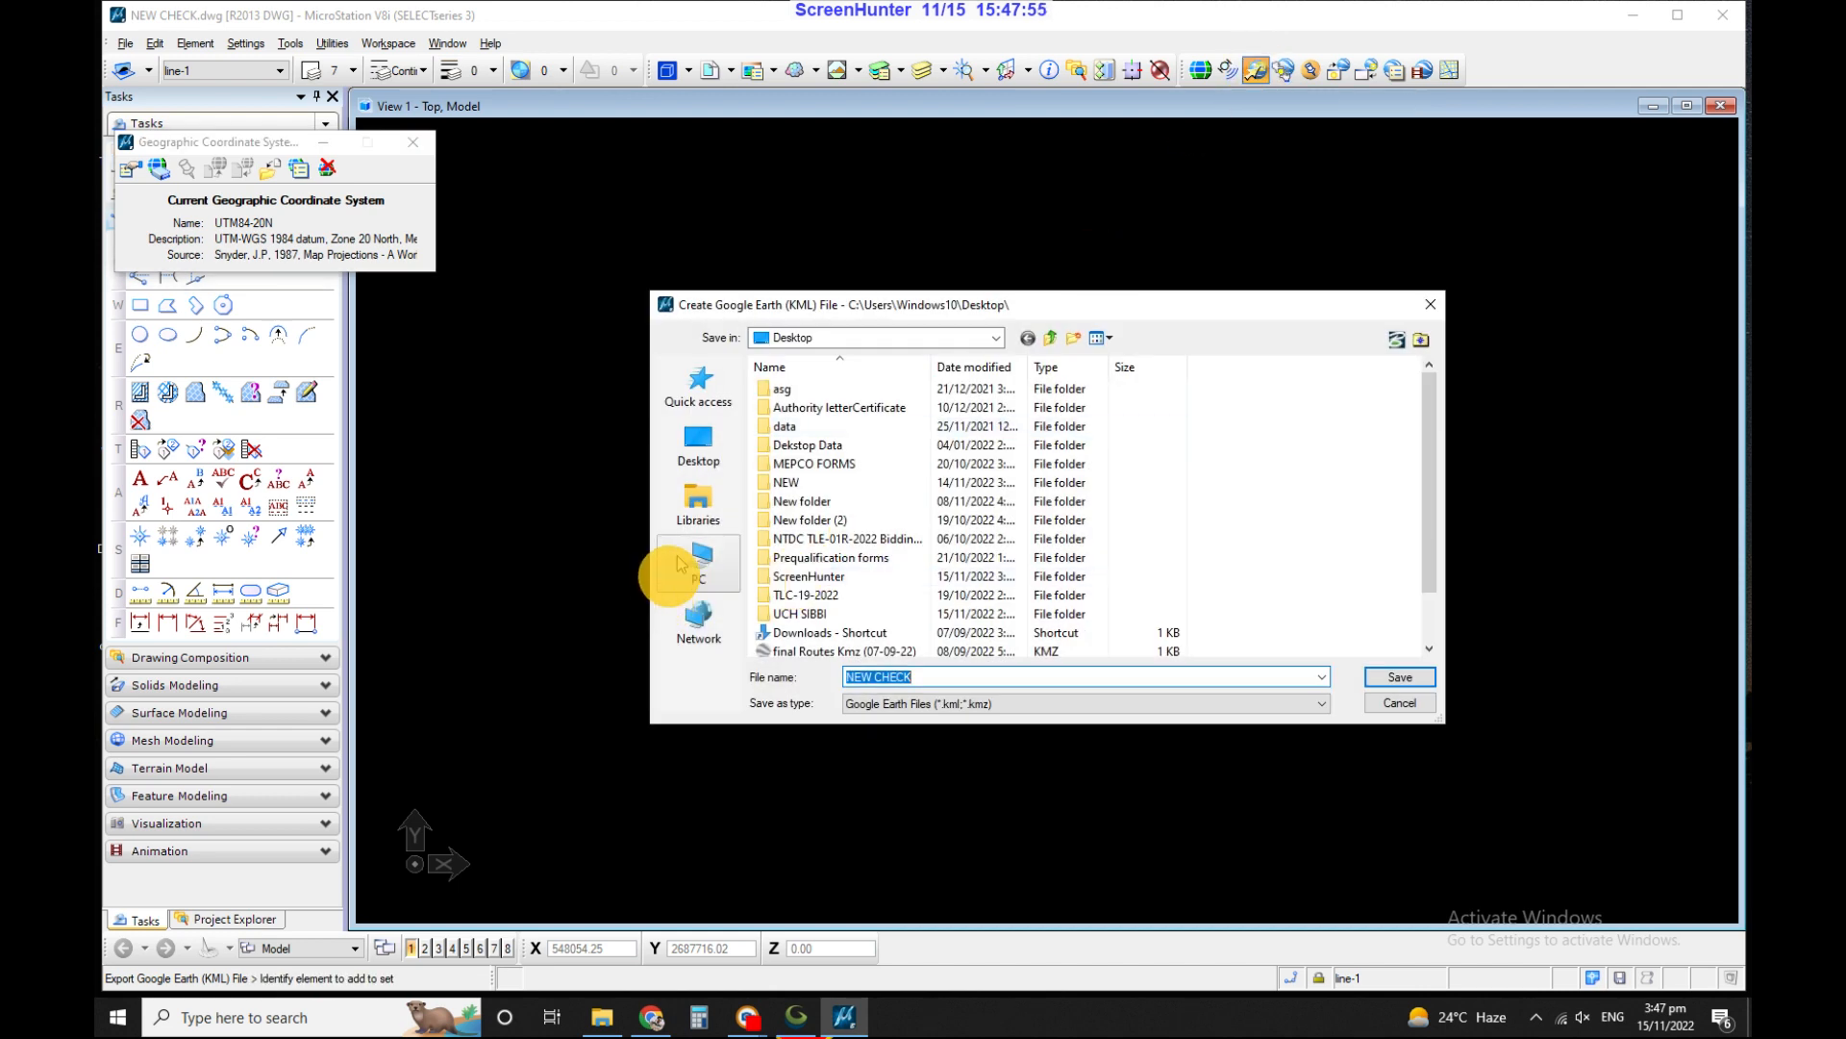
left_click(699, 447)
left_click(1385, 685)
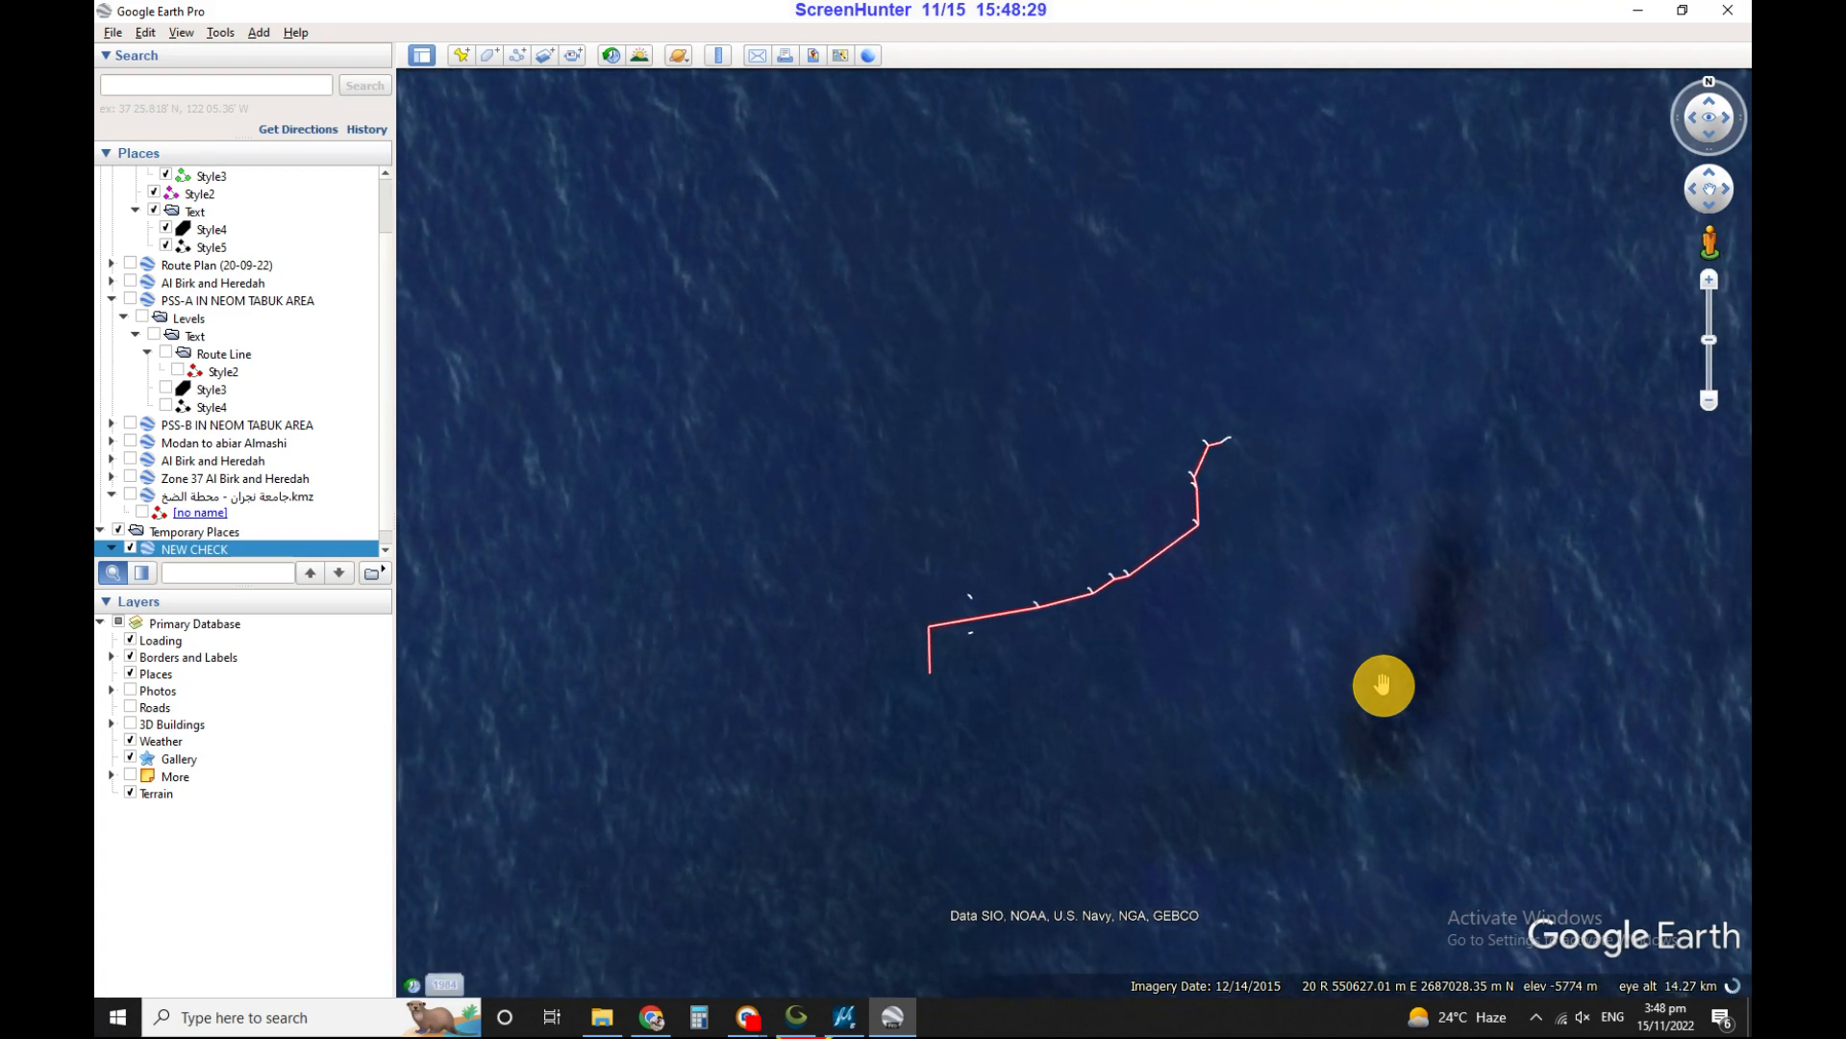
scroll(1269, 647, "up", 3)
scroll(835, 577, "up", 3)
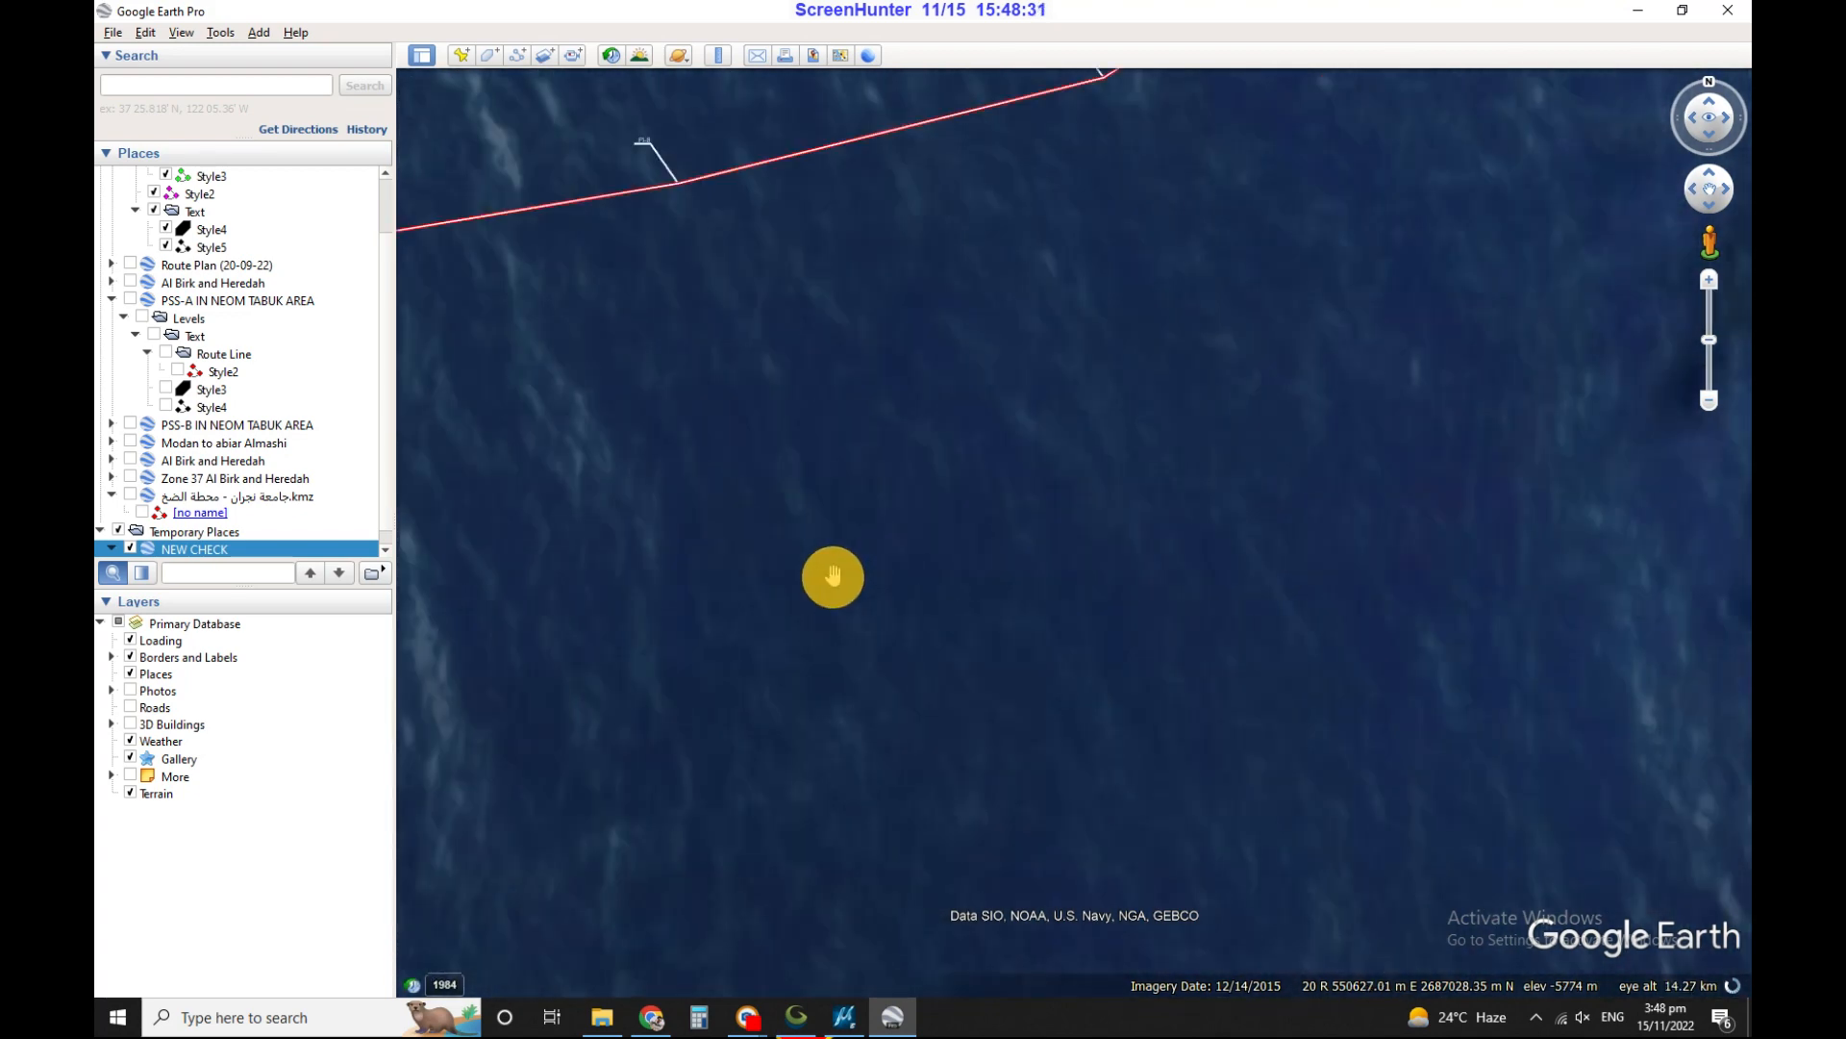
scroll(1019, 609, "down", 3)
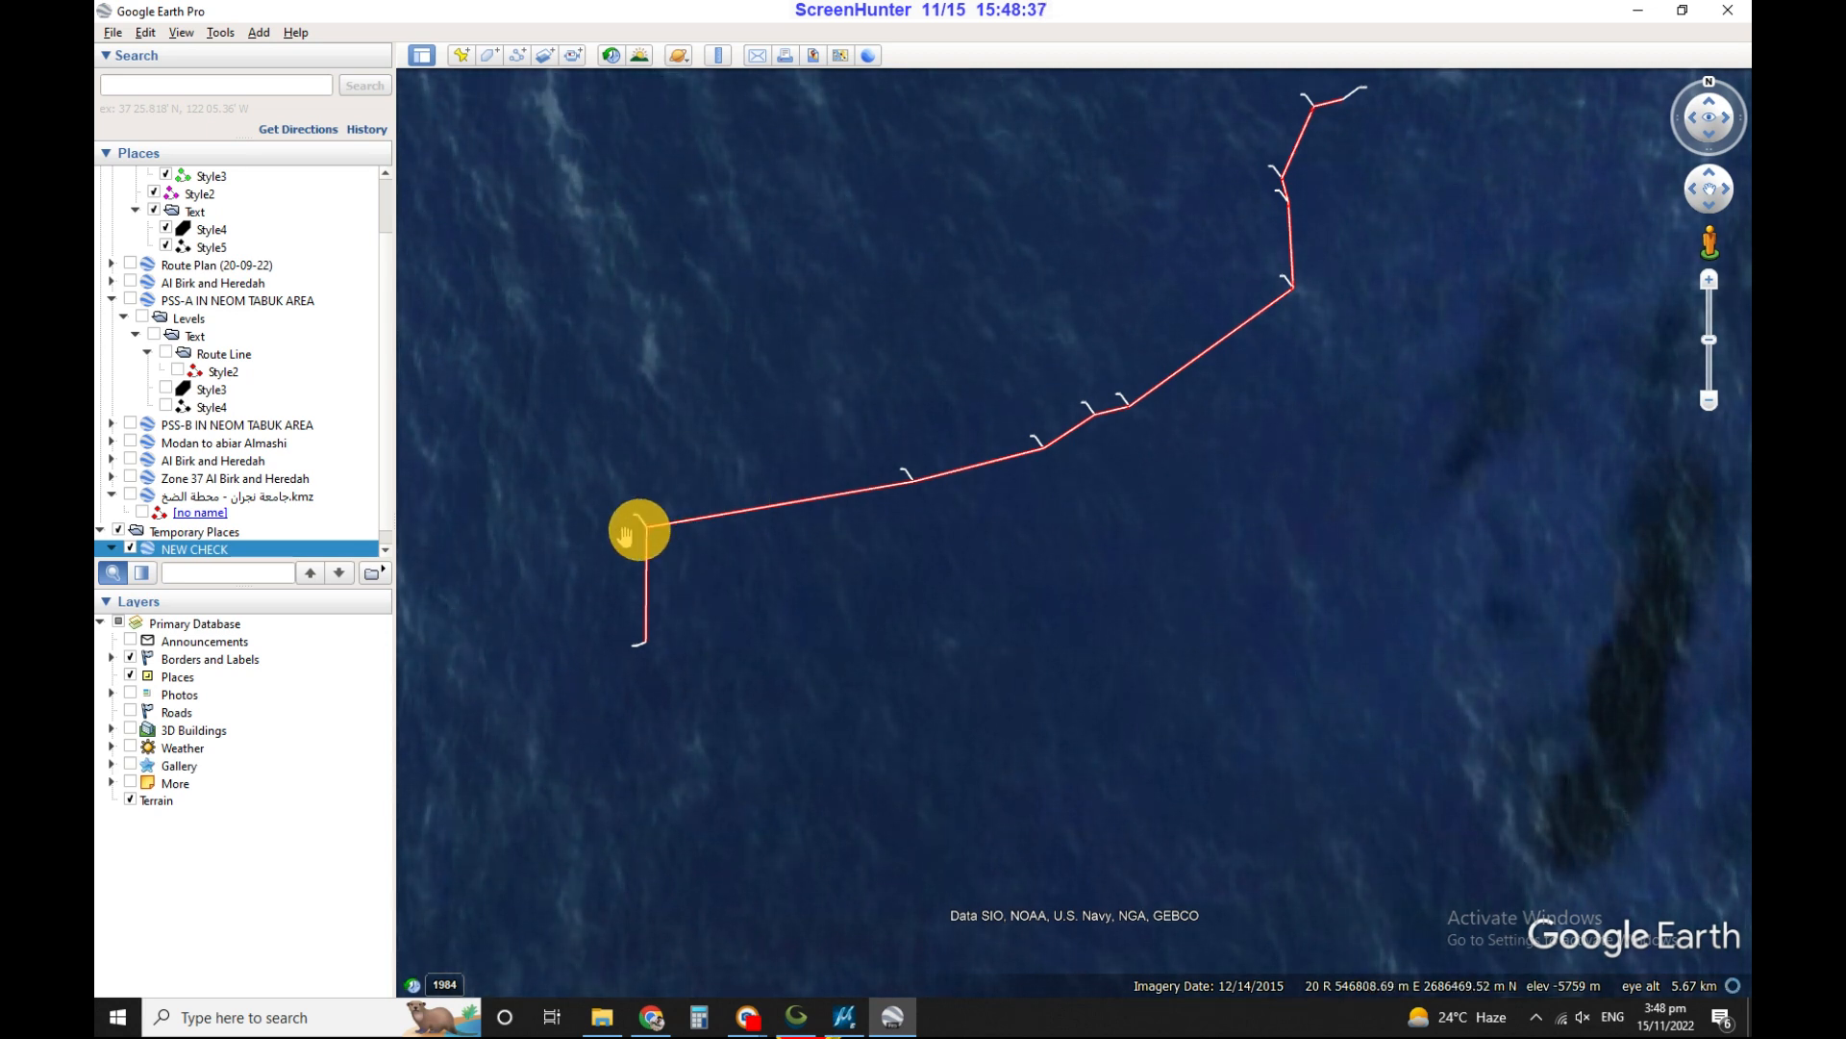
- Save the NEW CHECK place to the Desktop as NEW CHECK.kmz, replacing the existing file
right_click(290, 552)
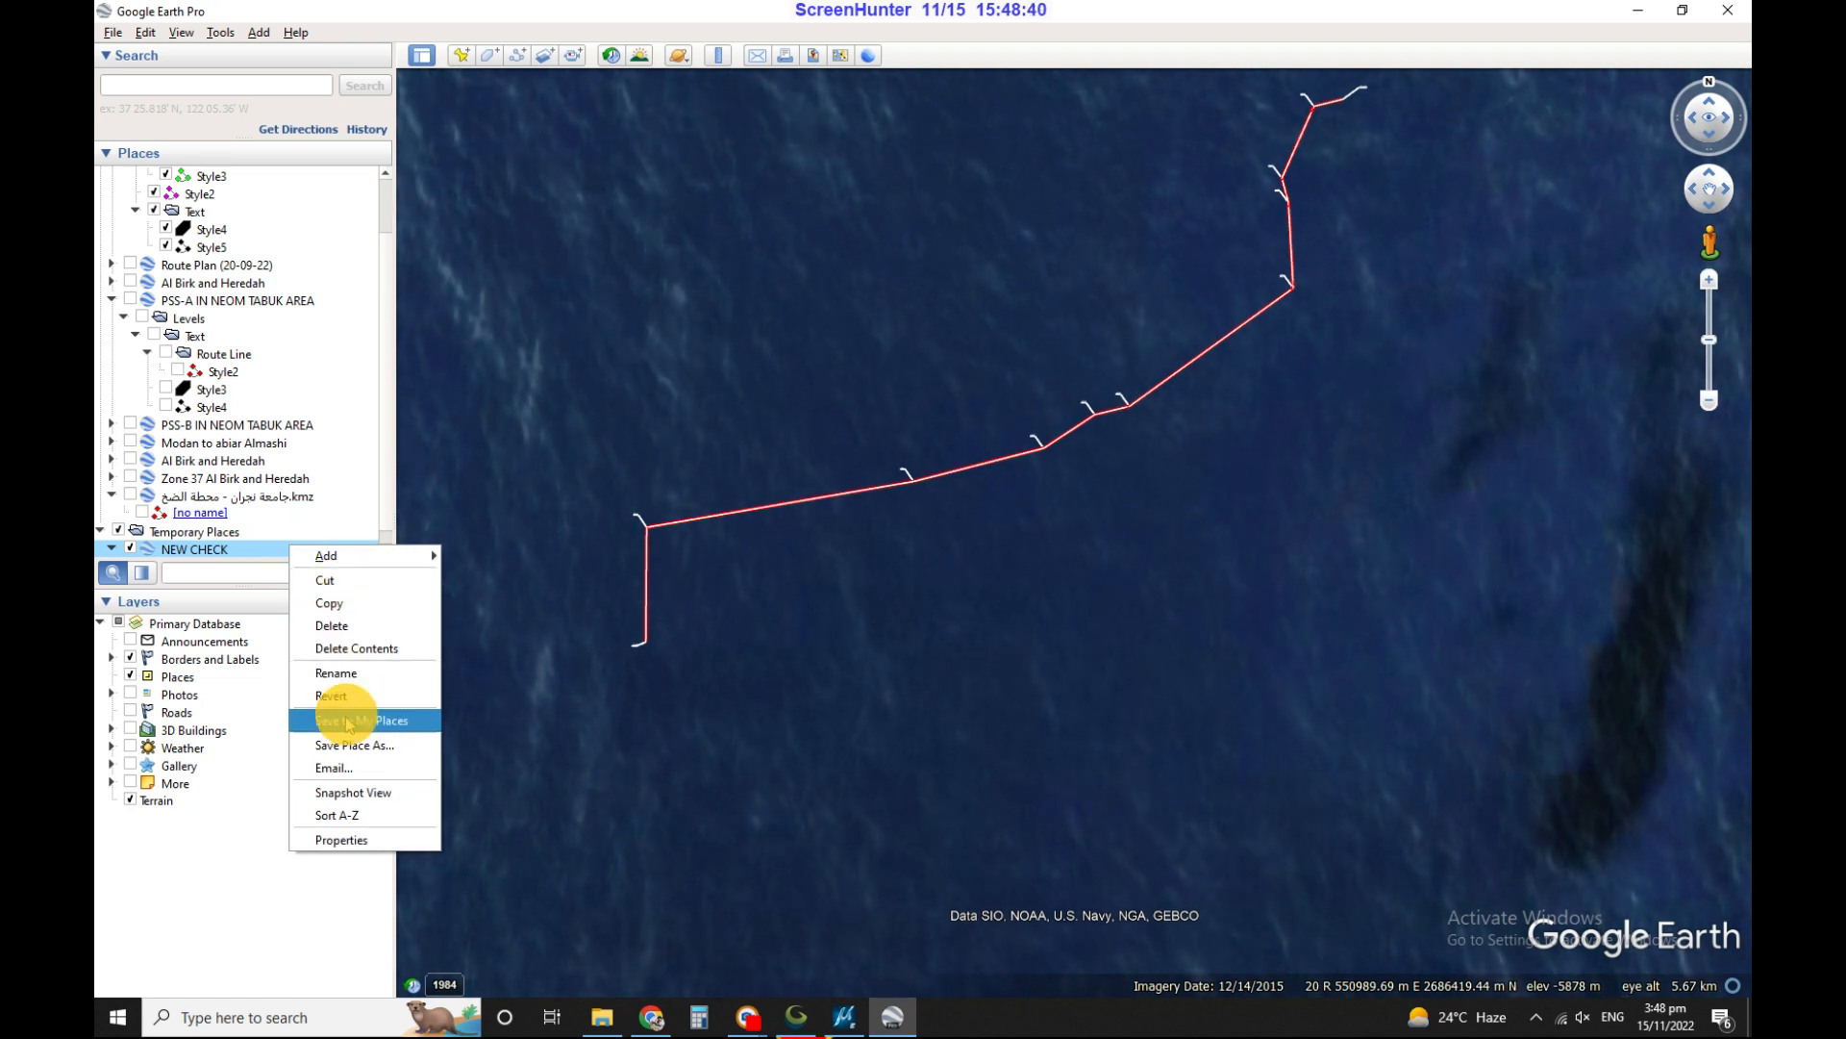
left_click(350, 748)
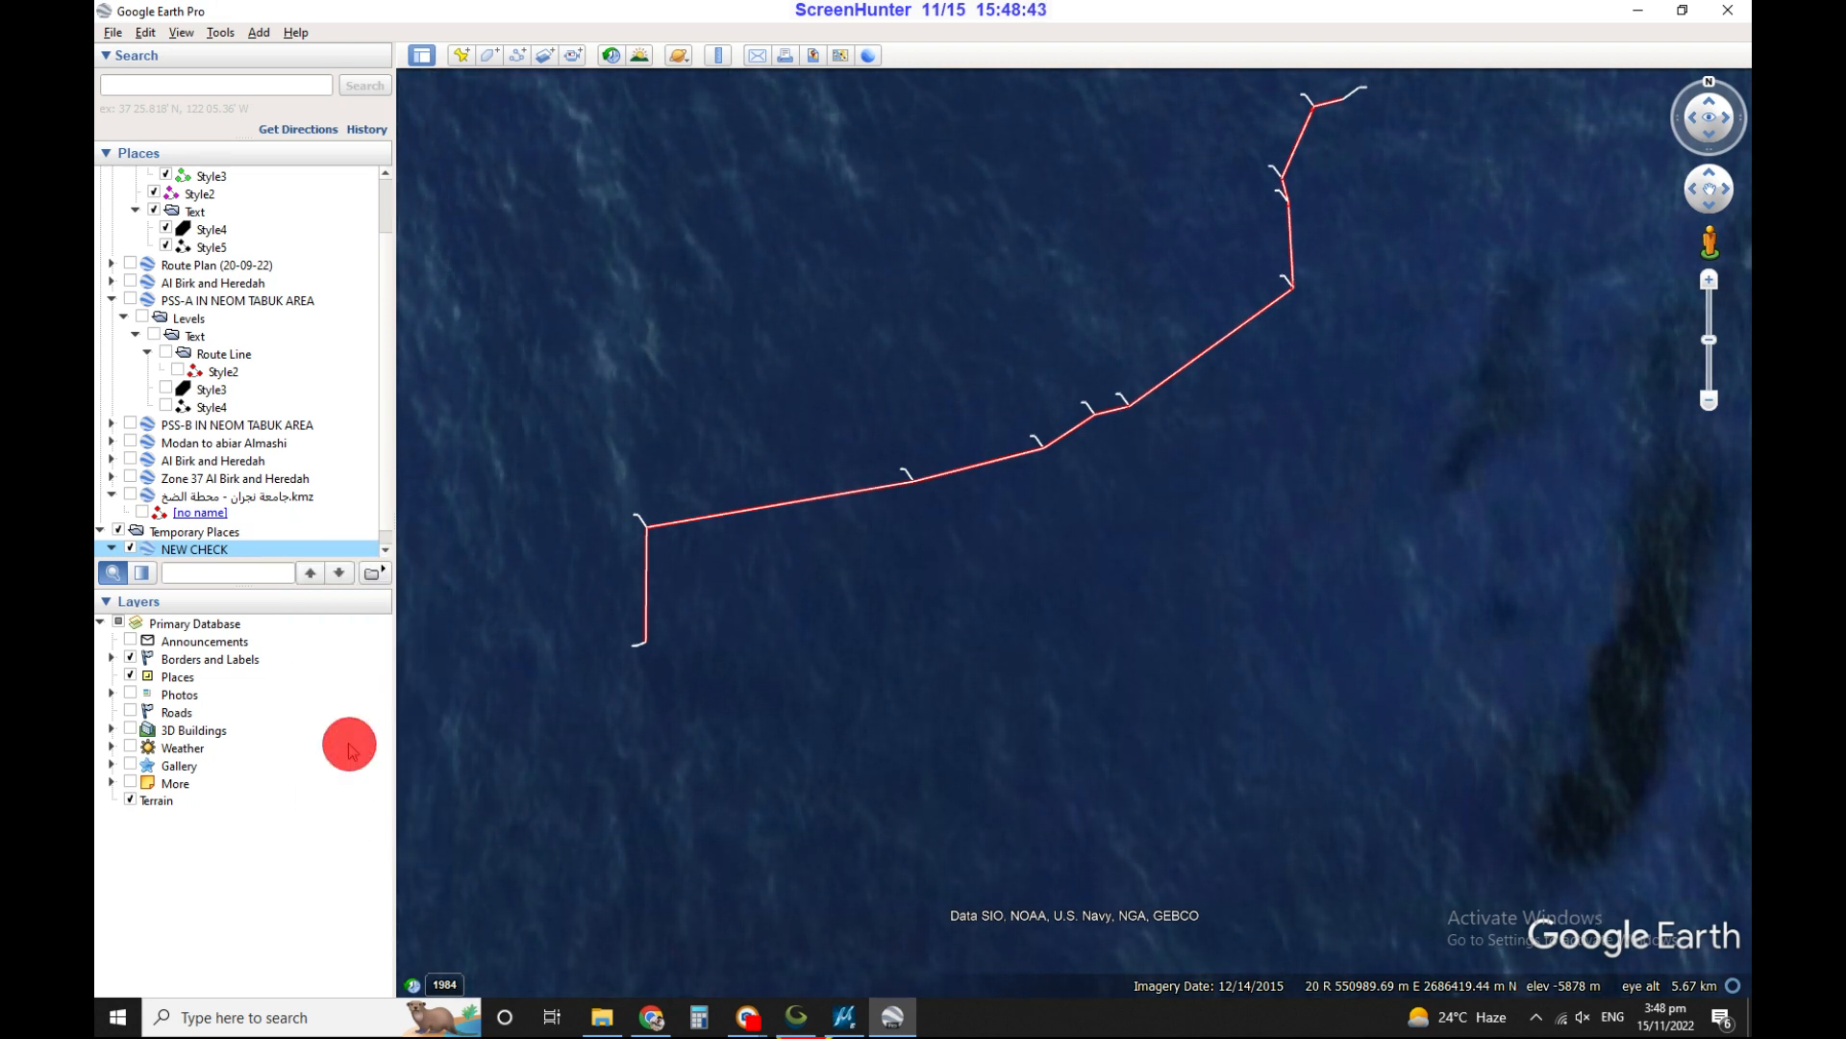
left_click(610, 710)
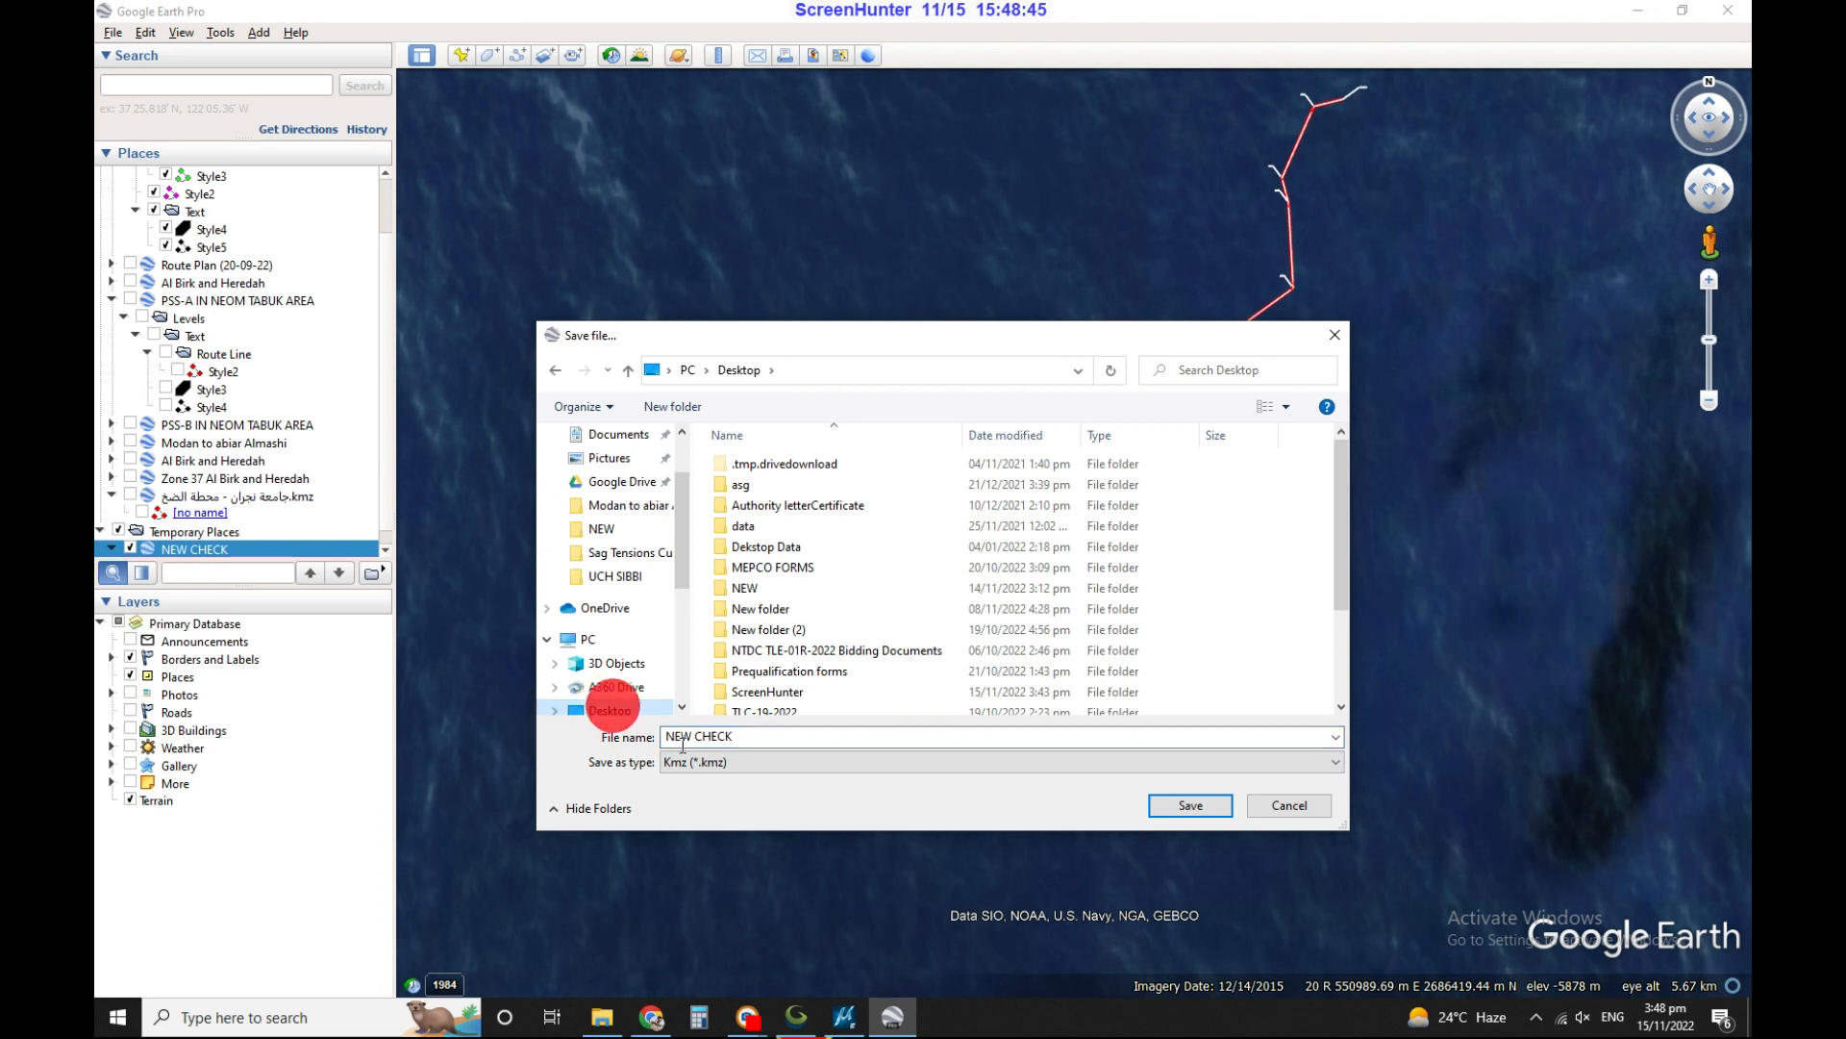
left_click(1180, 814)
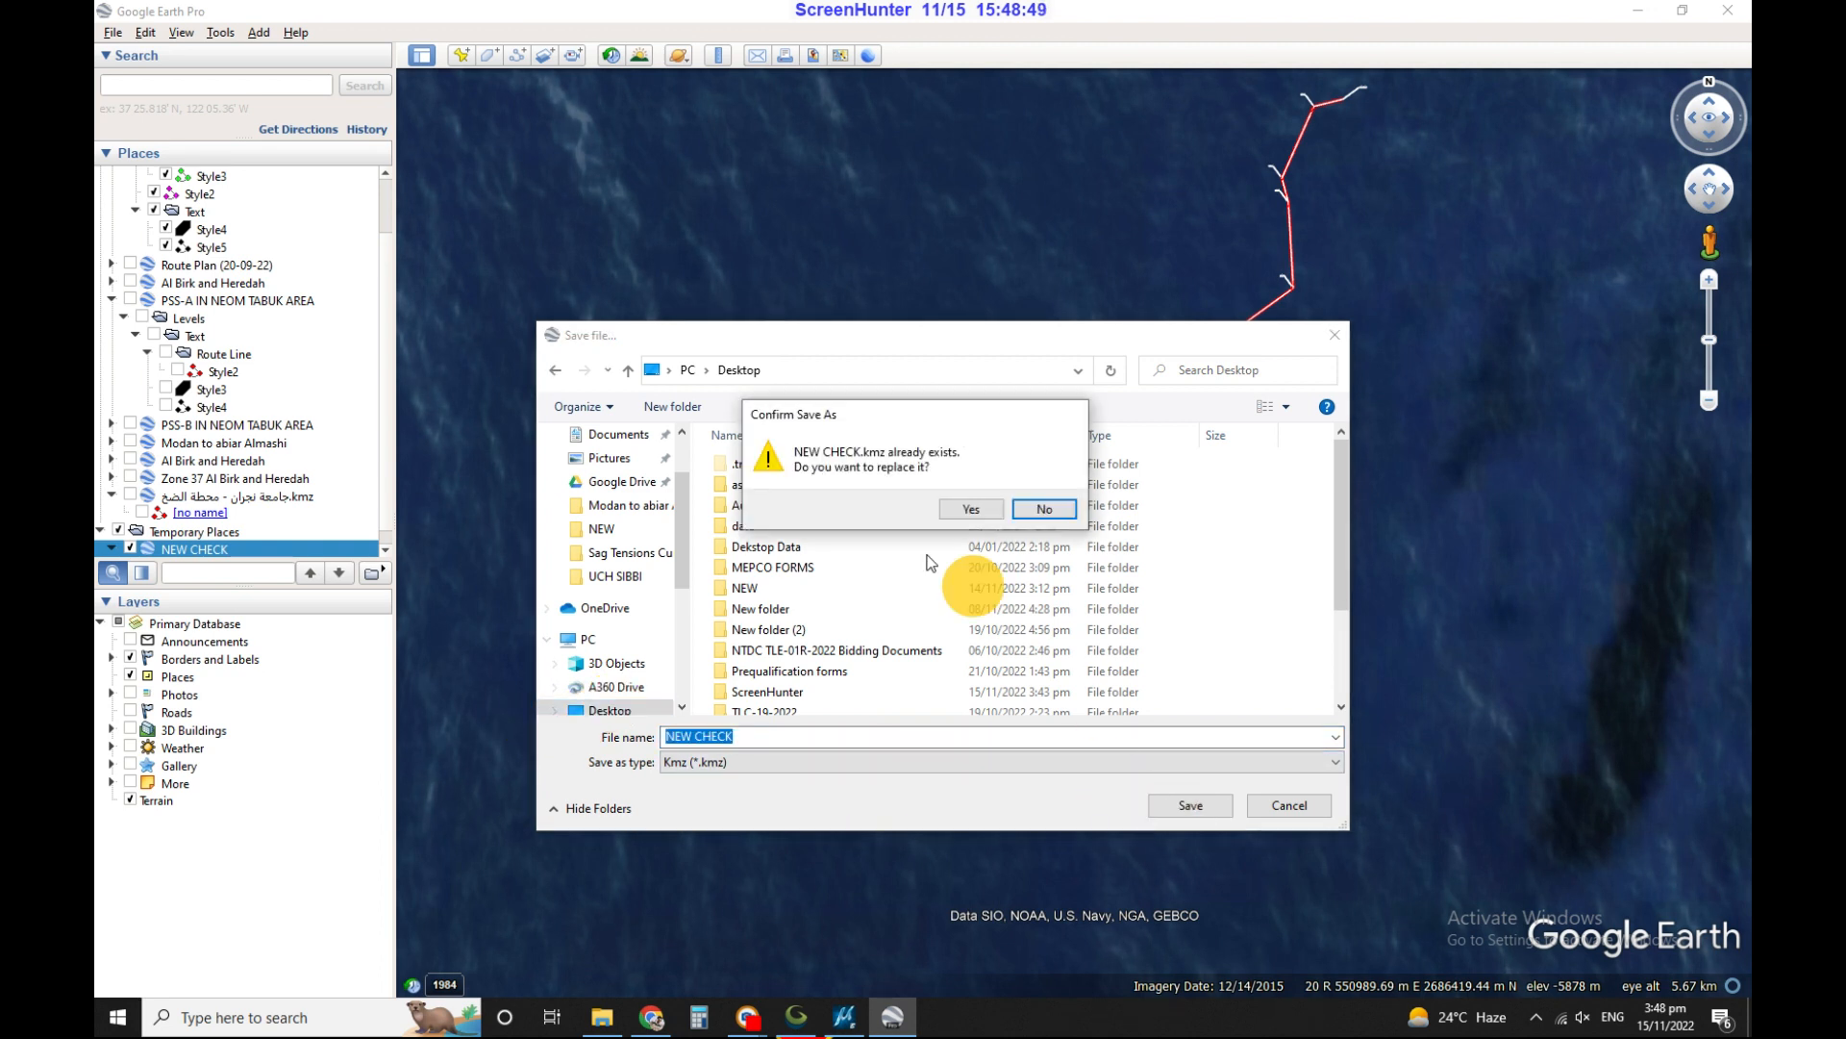
left_click(979, 519)
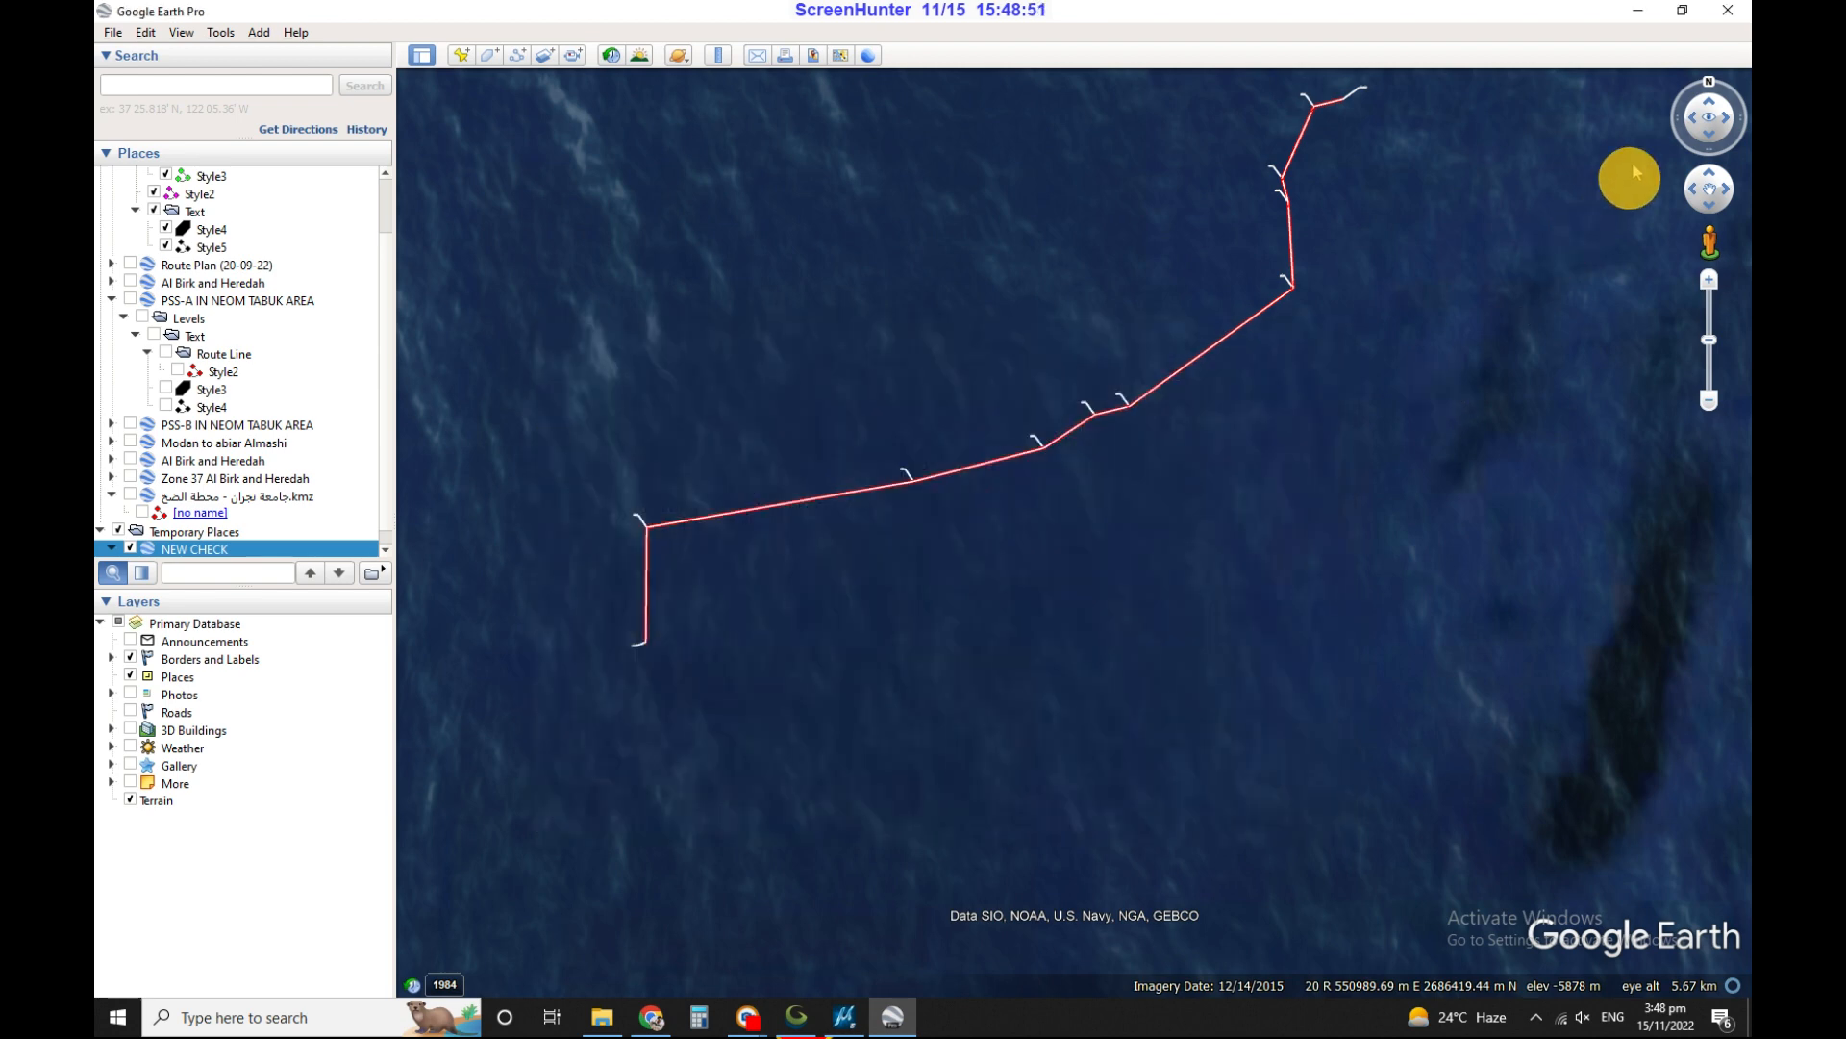
- Close MicroStation and open GPS Visualizer's file conversion page in a new Chrome tab
left_click(1638, 15)
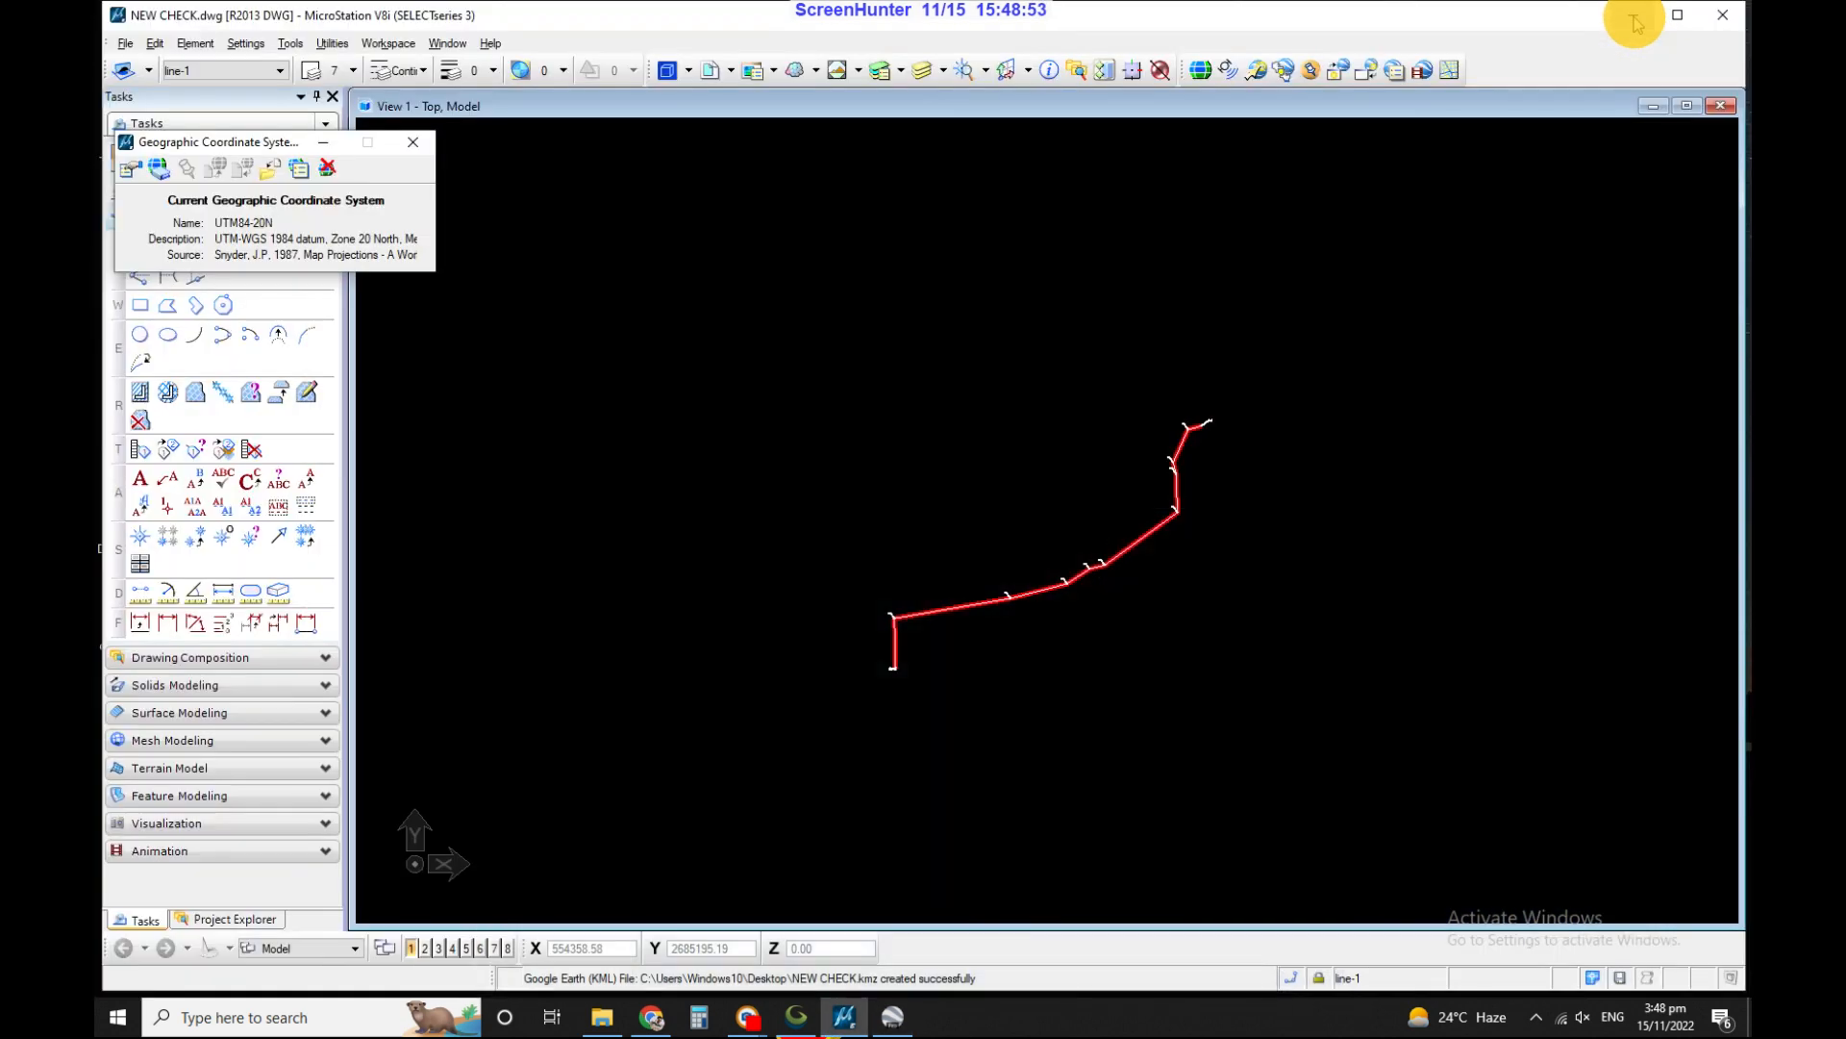
left_click(1723, 15)
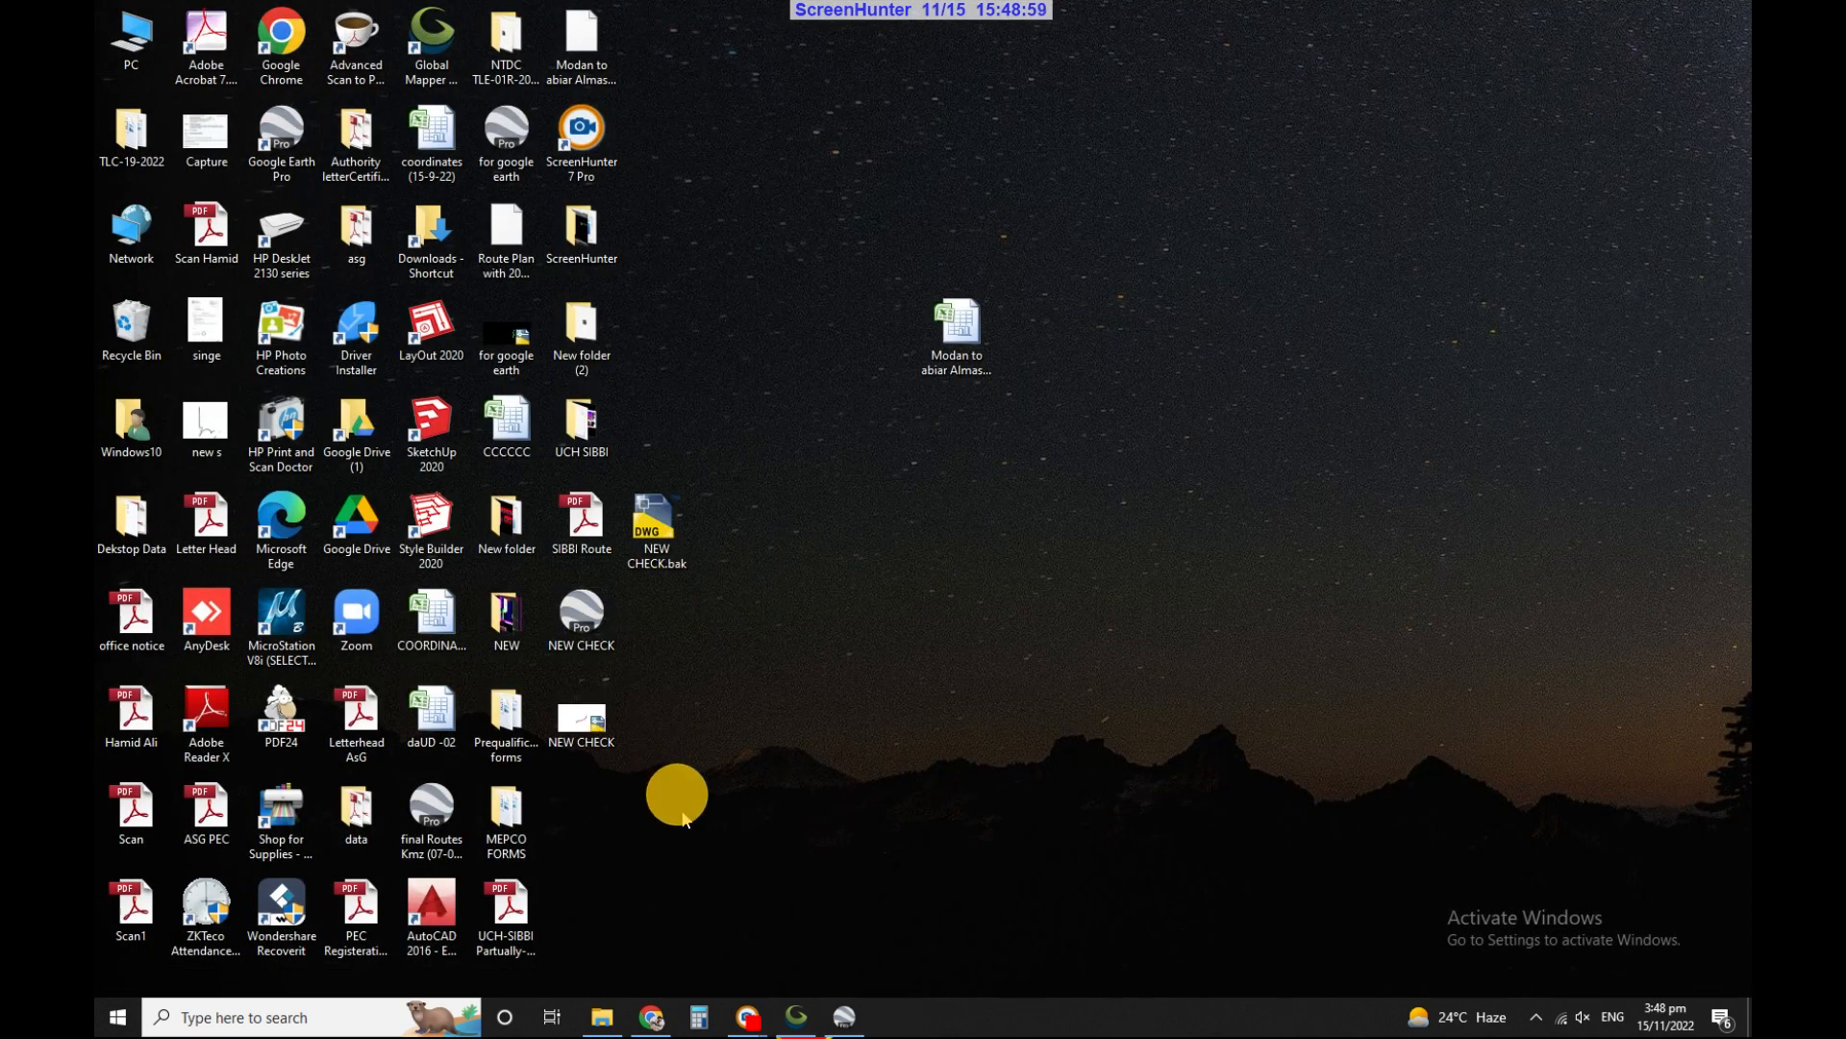
left_click(652, 1017)
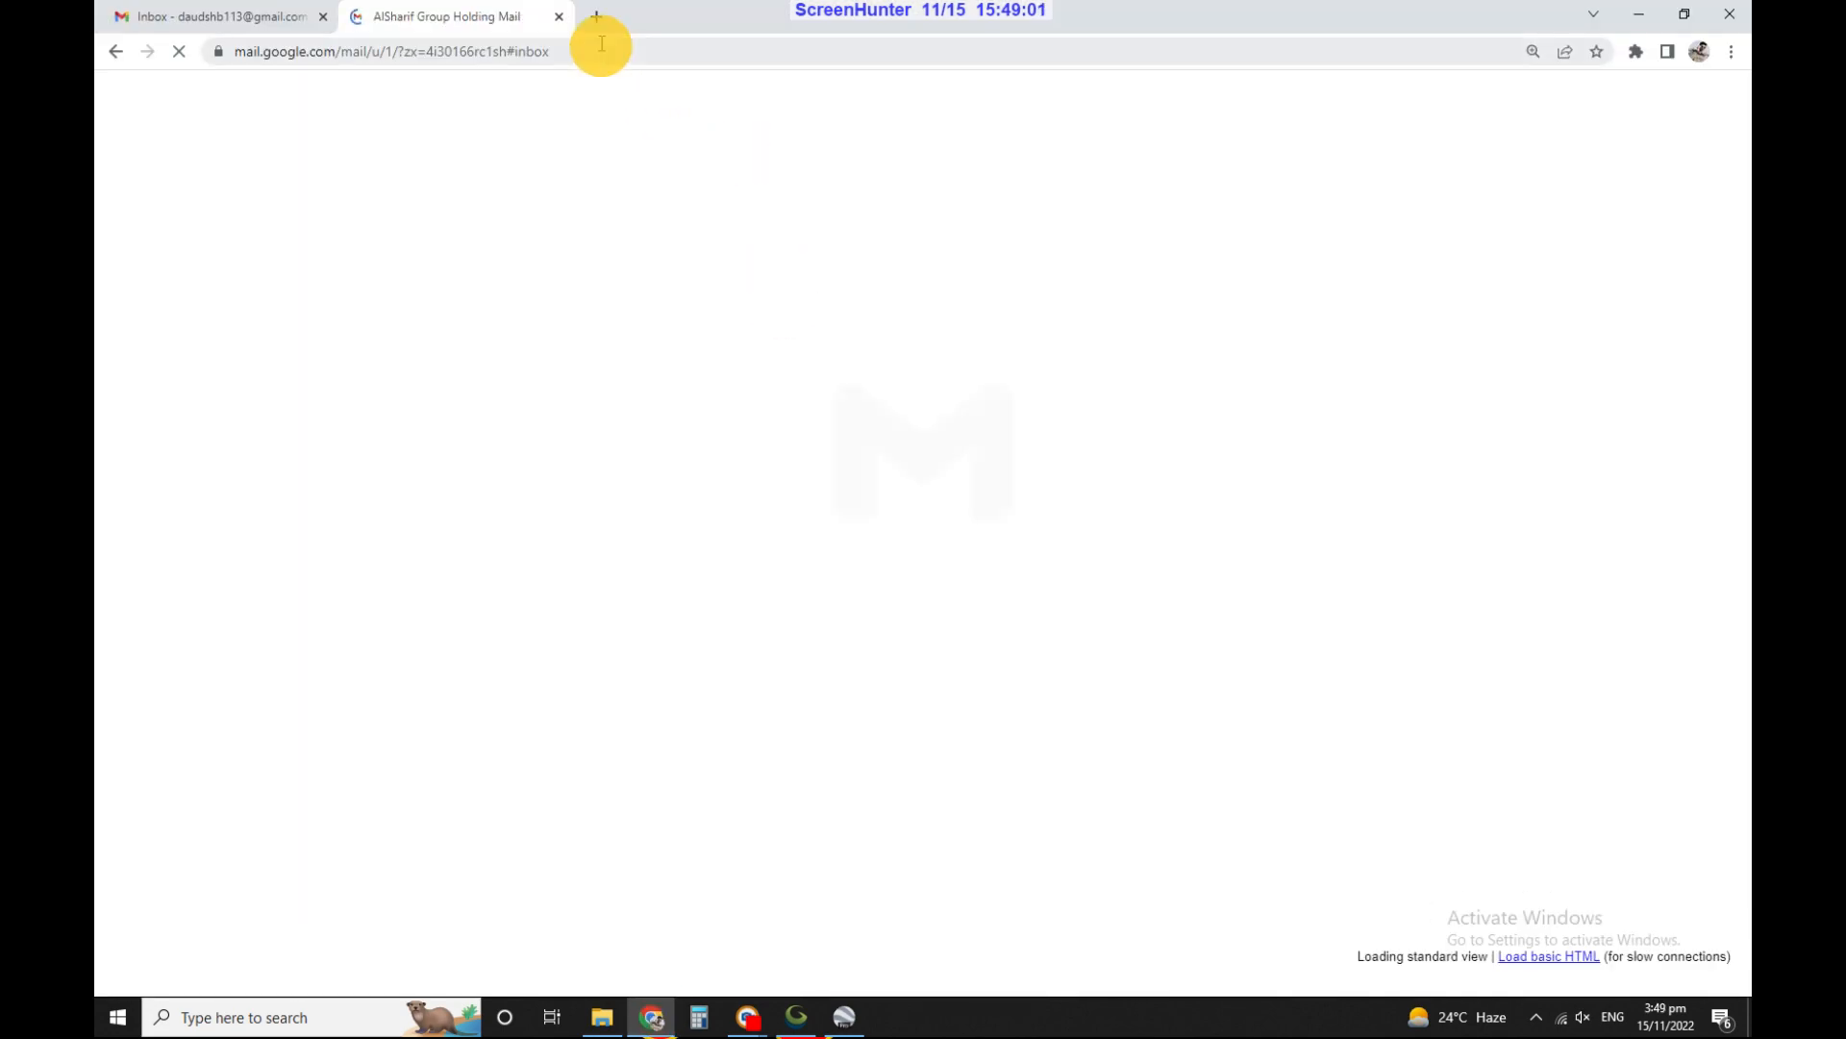
left_click(596, 17)
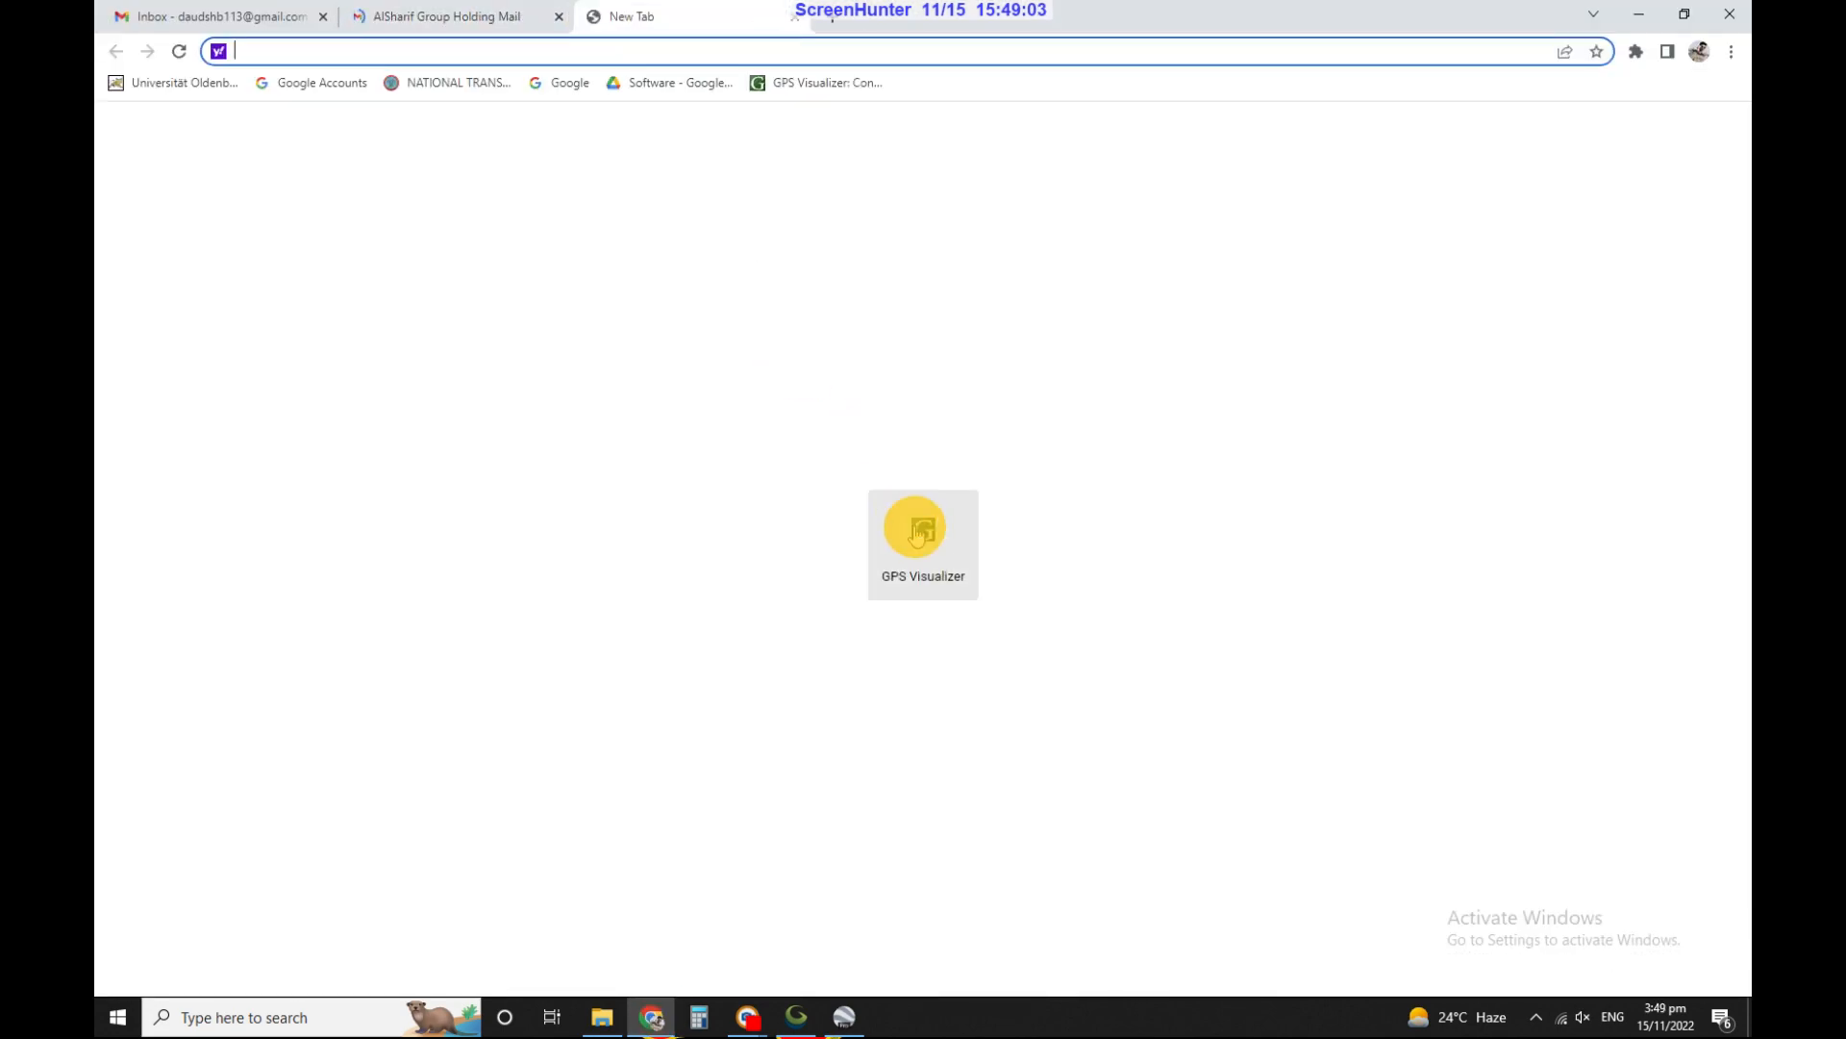
left_click(919, 529)
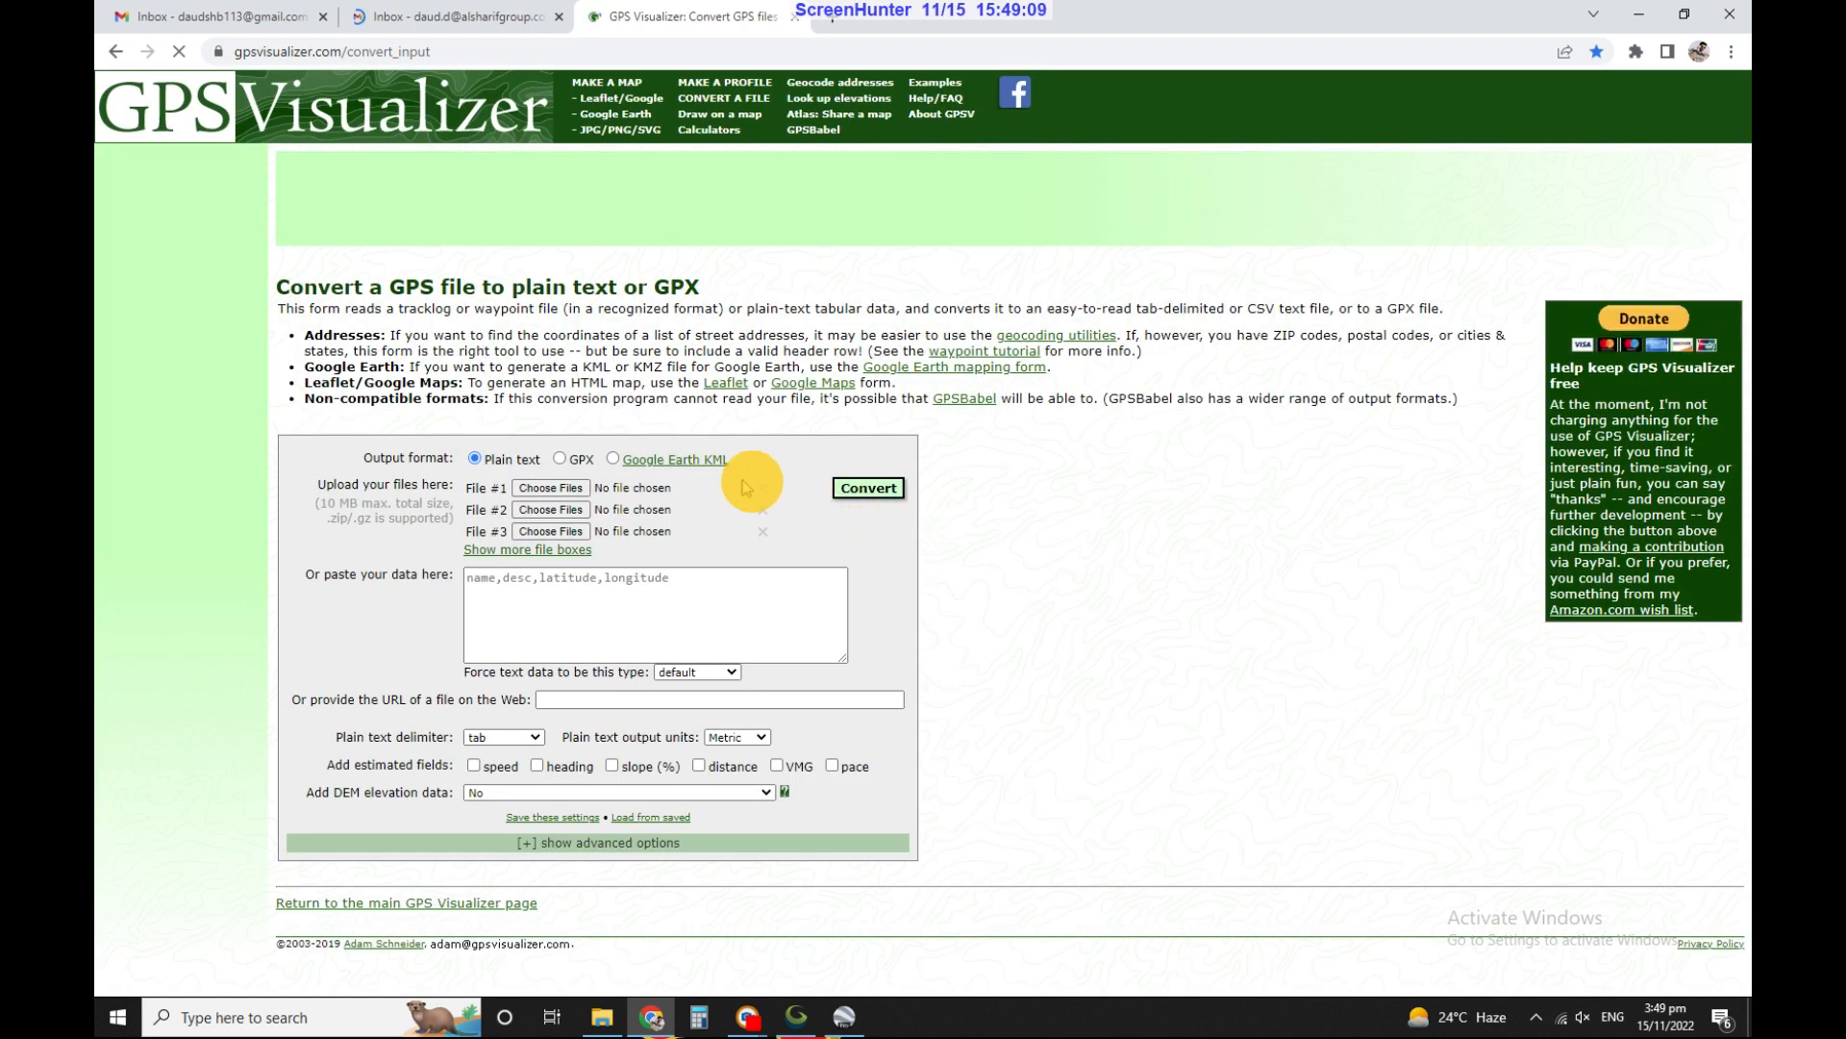
- Choose NEW CHECK.kmz from the Desktop as the first file to upload for conversion
left_click(575, 490)
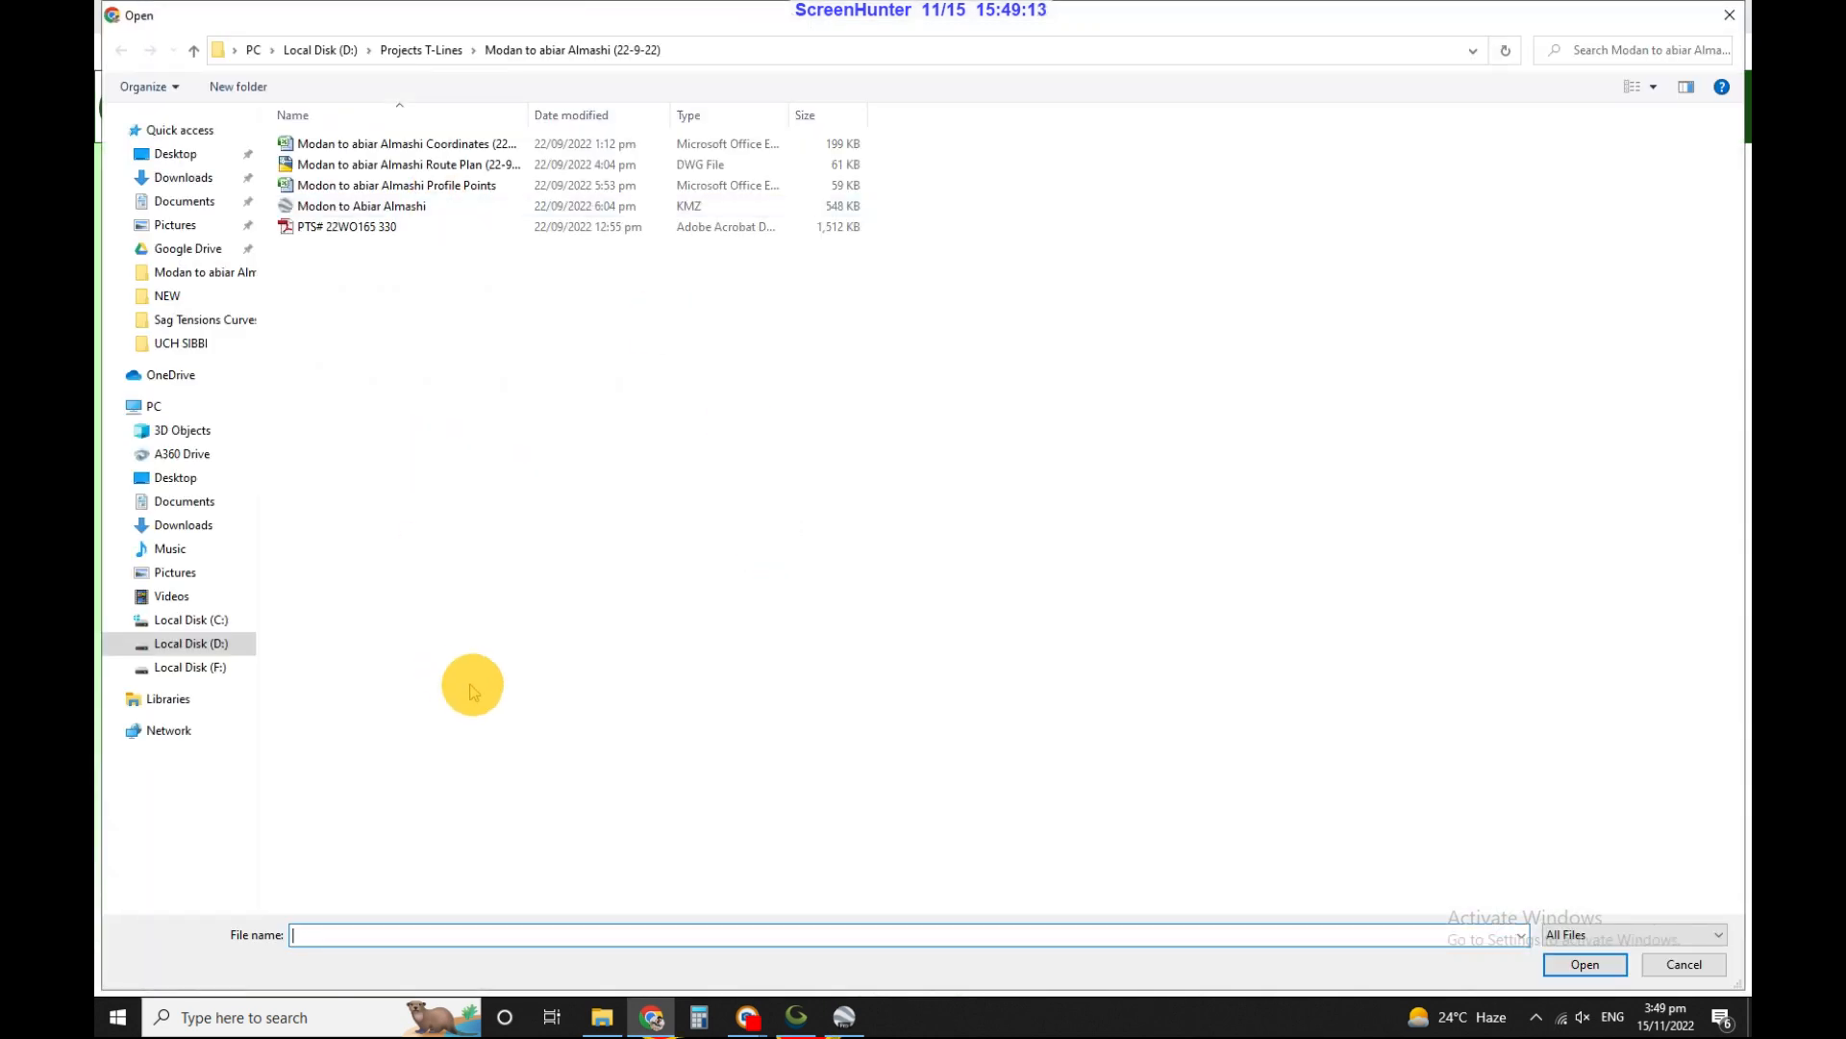
left_click(169, 154)
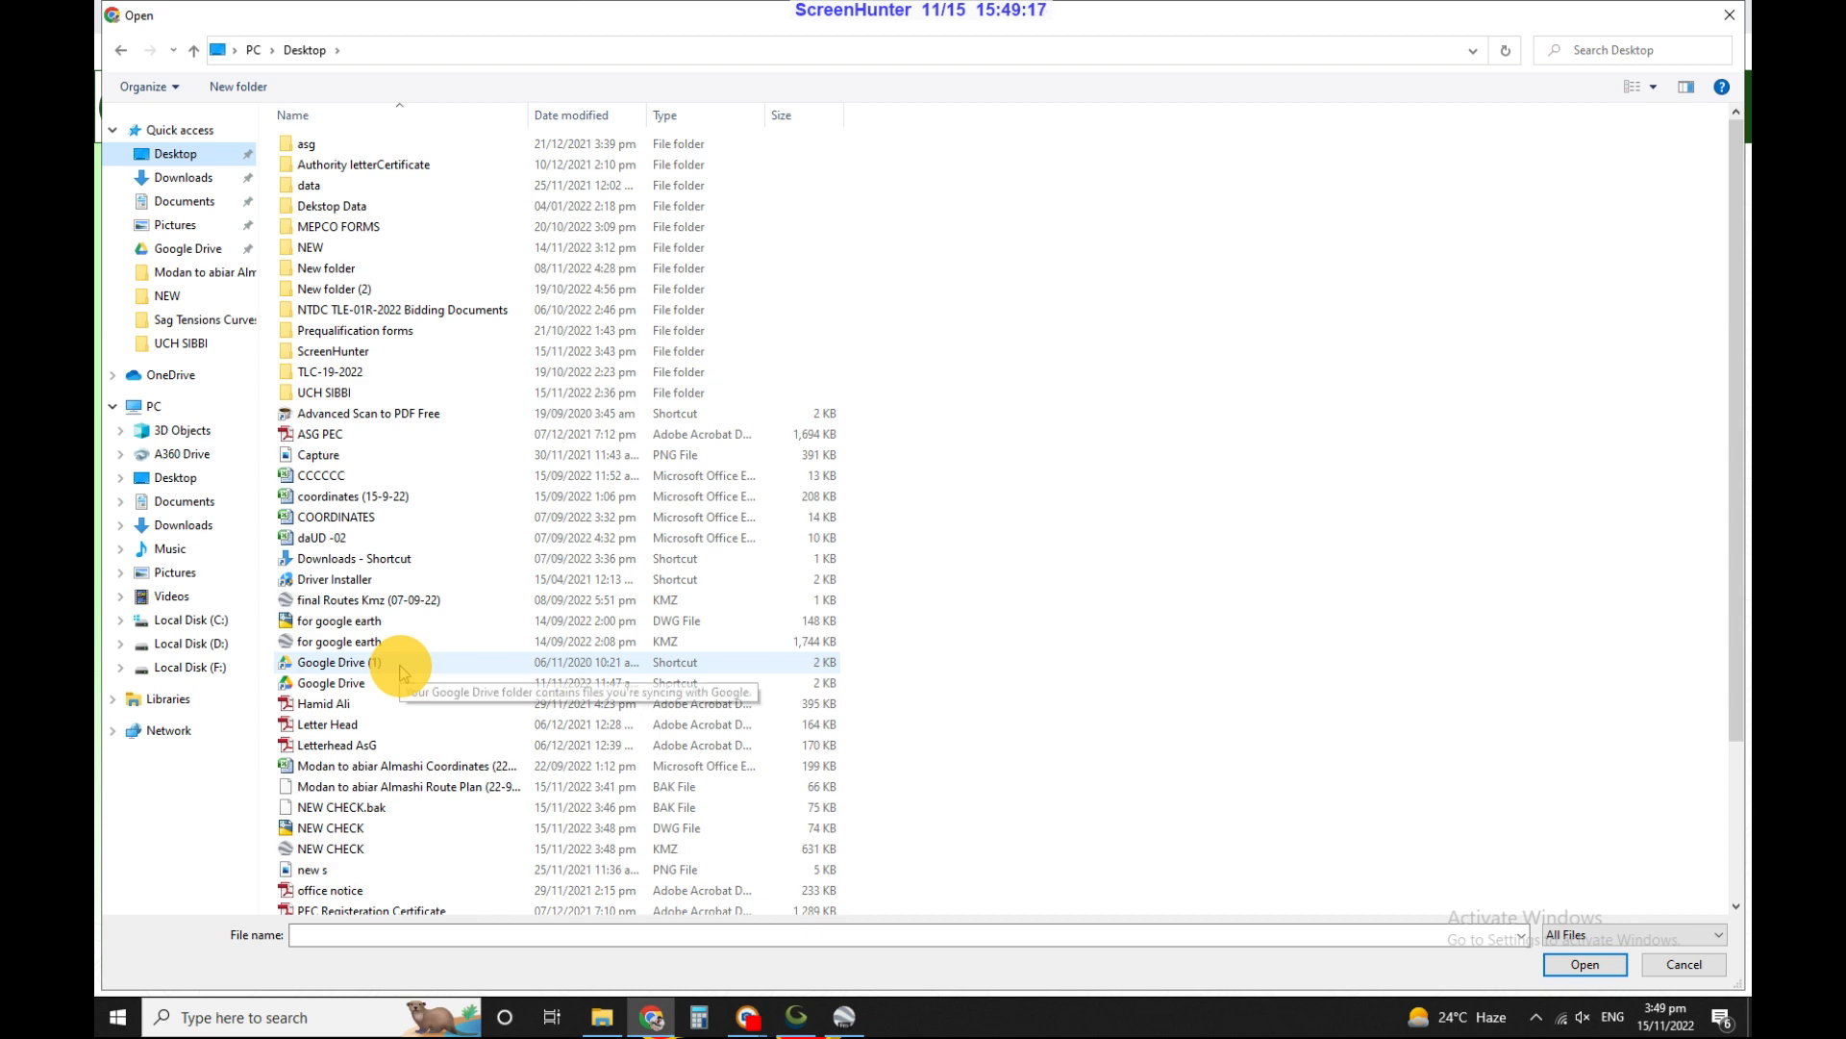
left_click(400, 665)
double_click(341, 848)
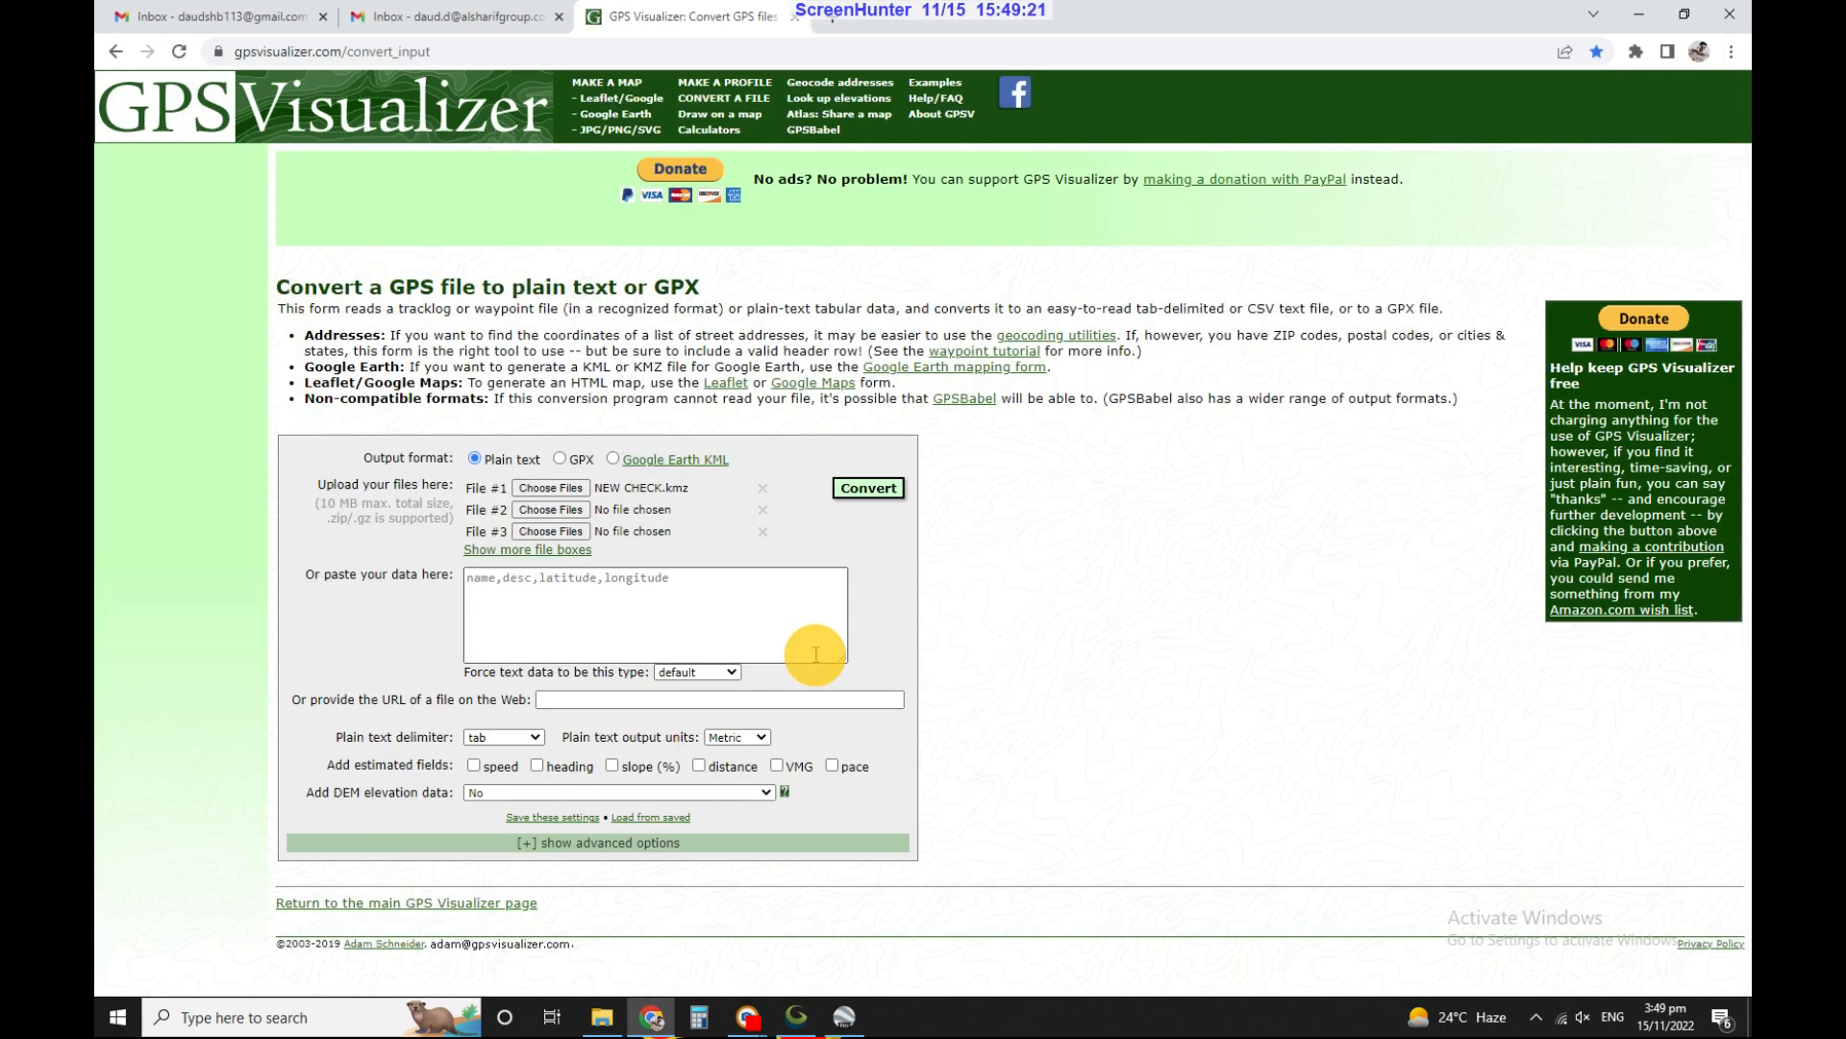
- Set the plain text delimiter to pipe (|) and add DEM elevation data from the best available source
left_click(534, 737)
left_click(486, 795)
left_click(519, 792)
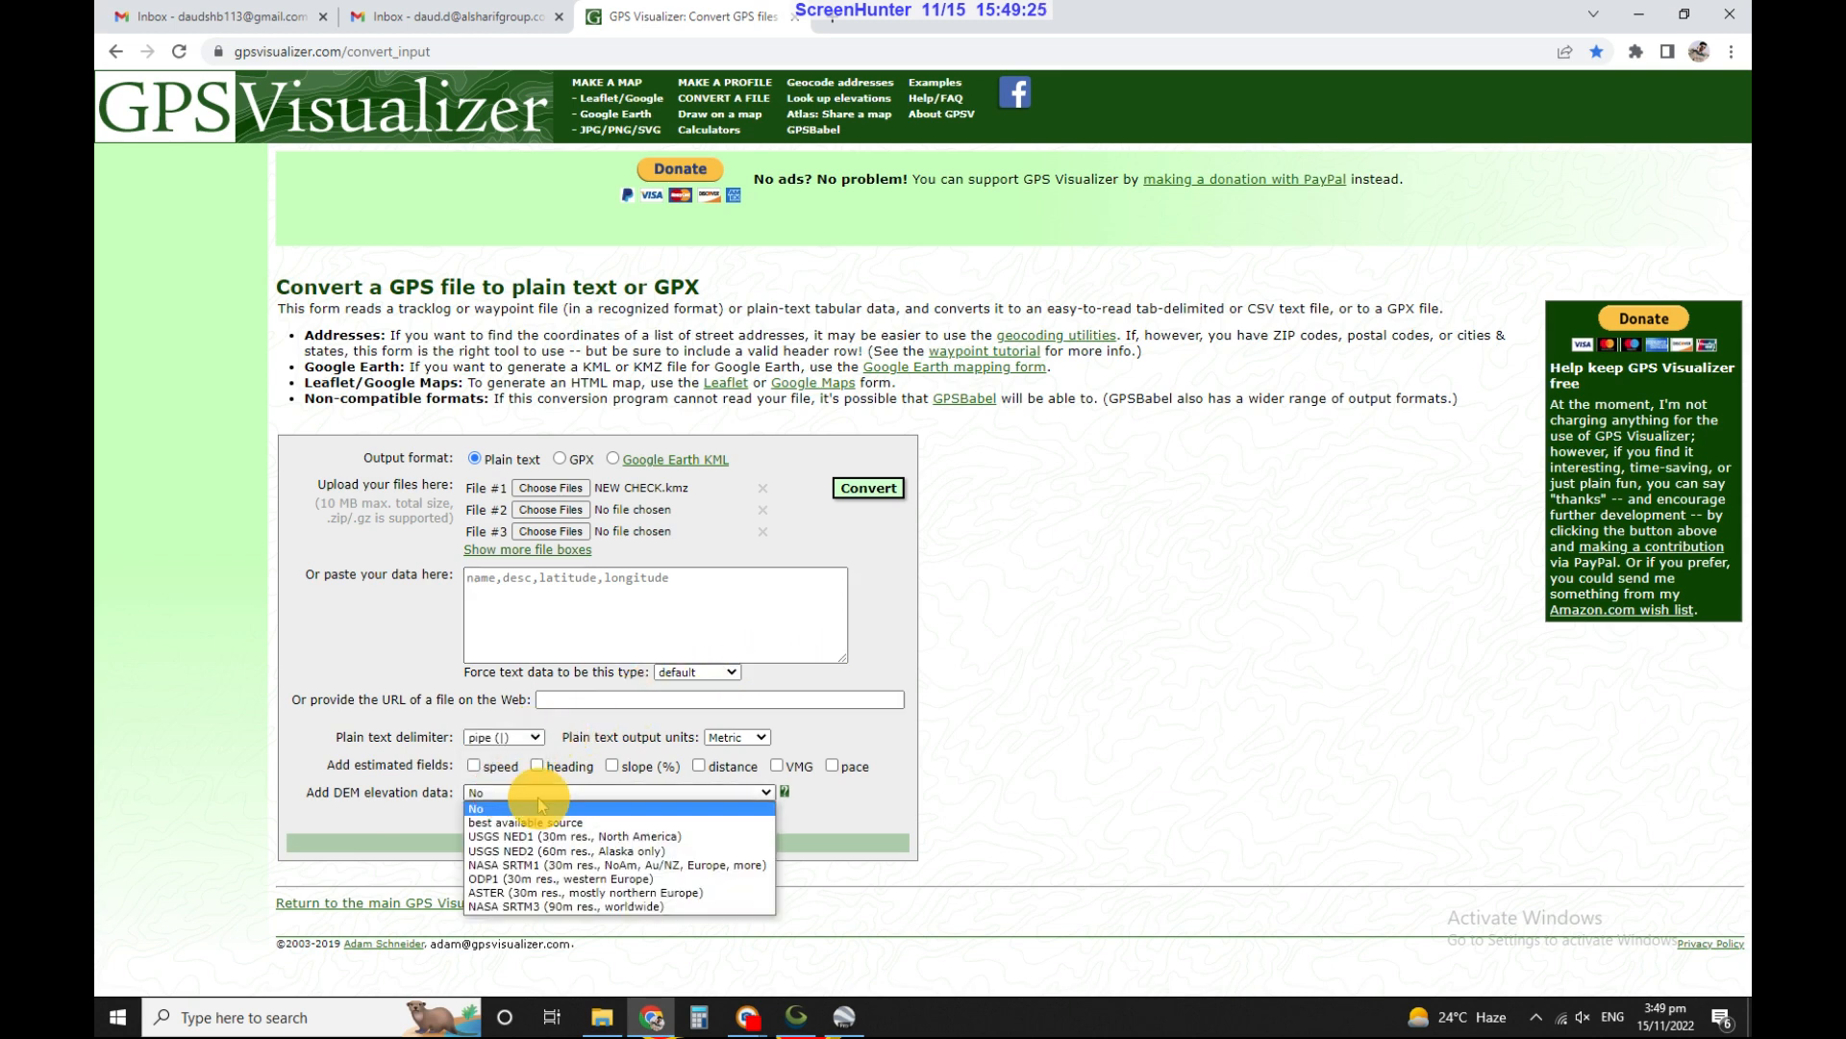
left_click(544, 822)
- Enable the output of UTM coordinates in the advanced options and convert the file to plain text
left_click(610, 843)
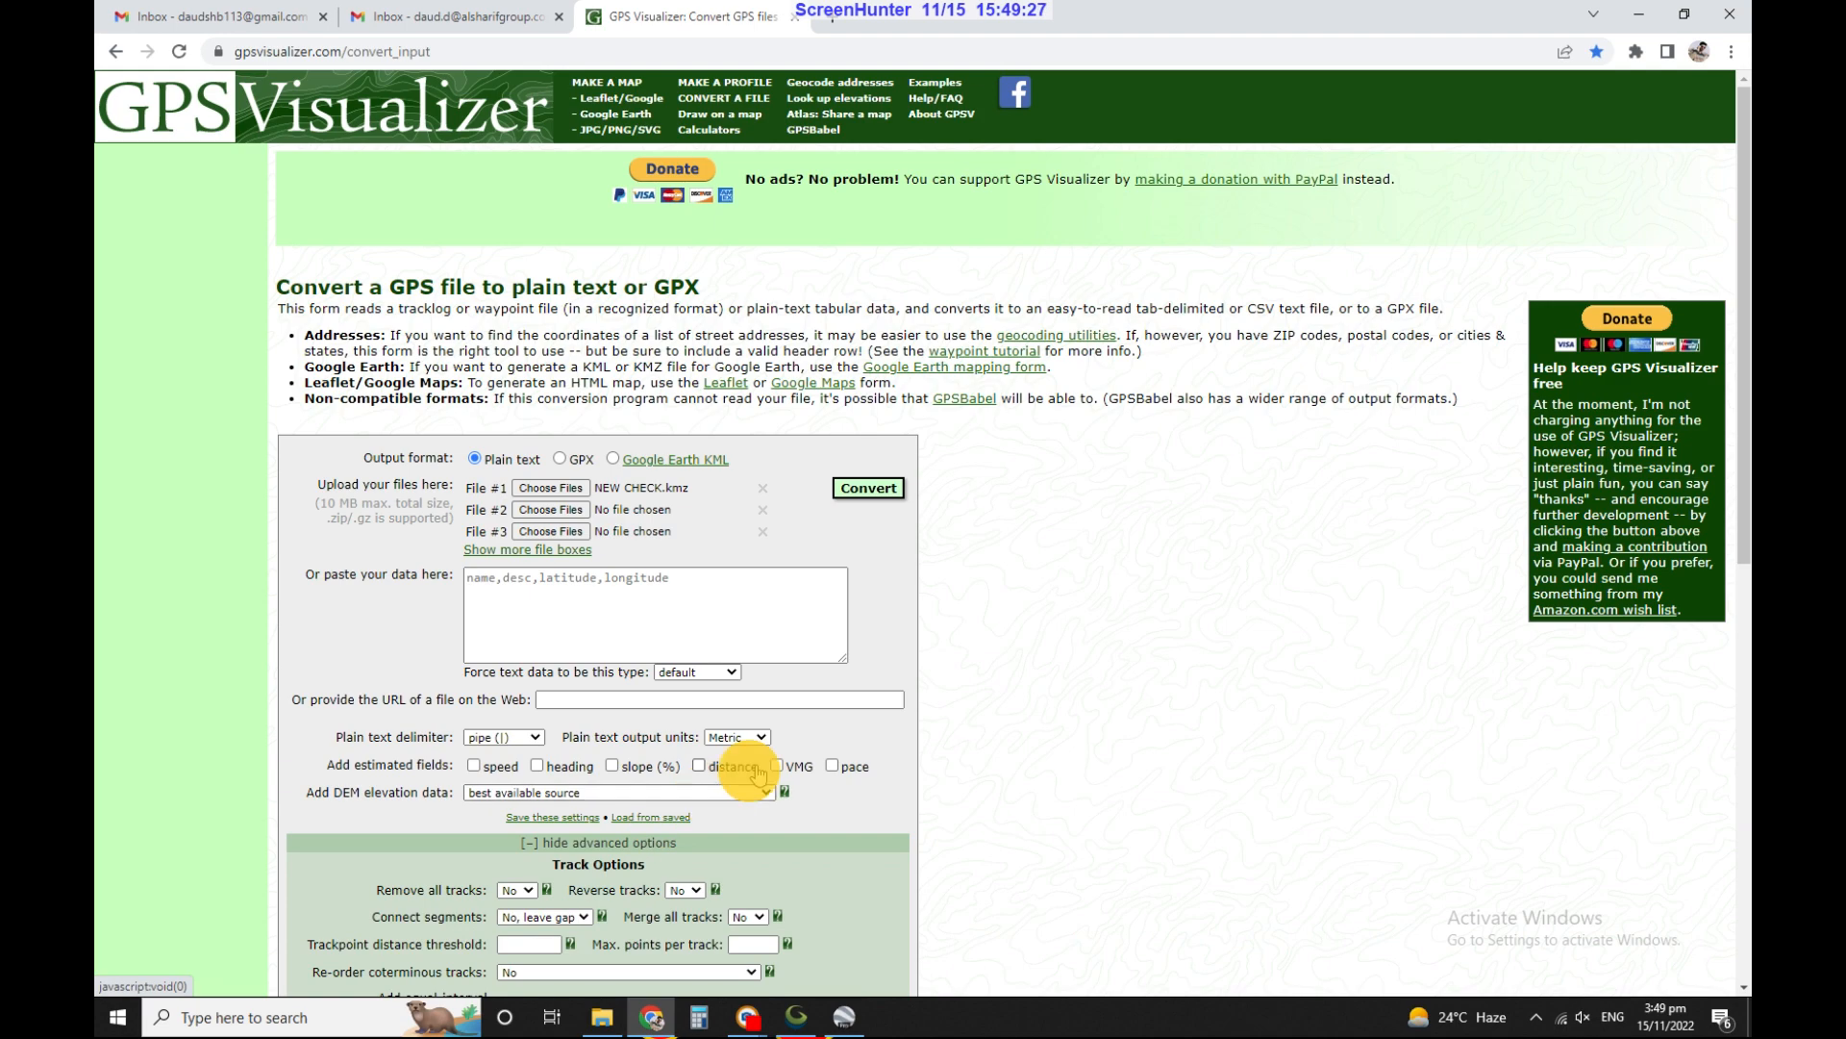
scroll(745, 766, "down", 5)
scroll(756, 765, "down", 3)
left_click(514, 791)
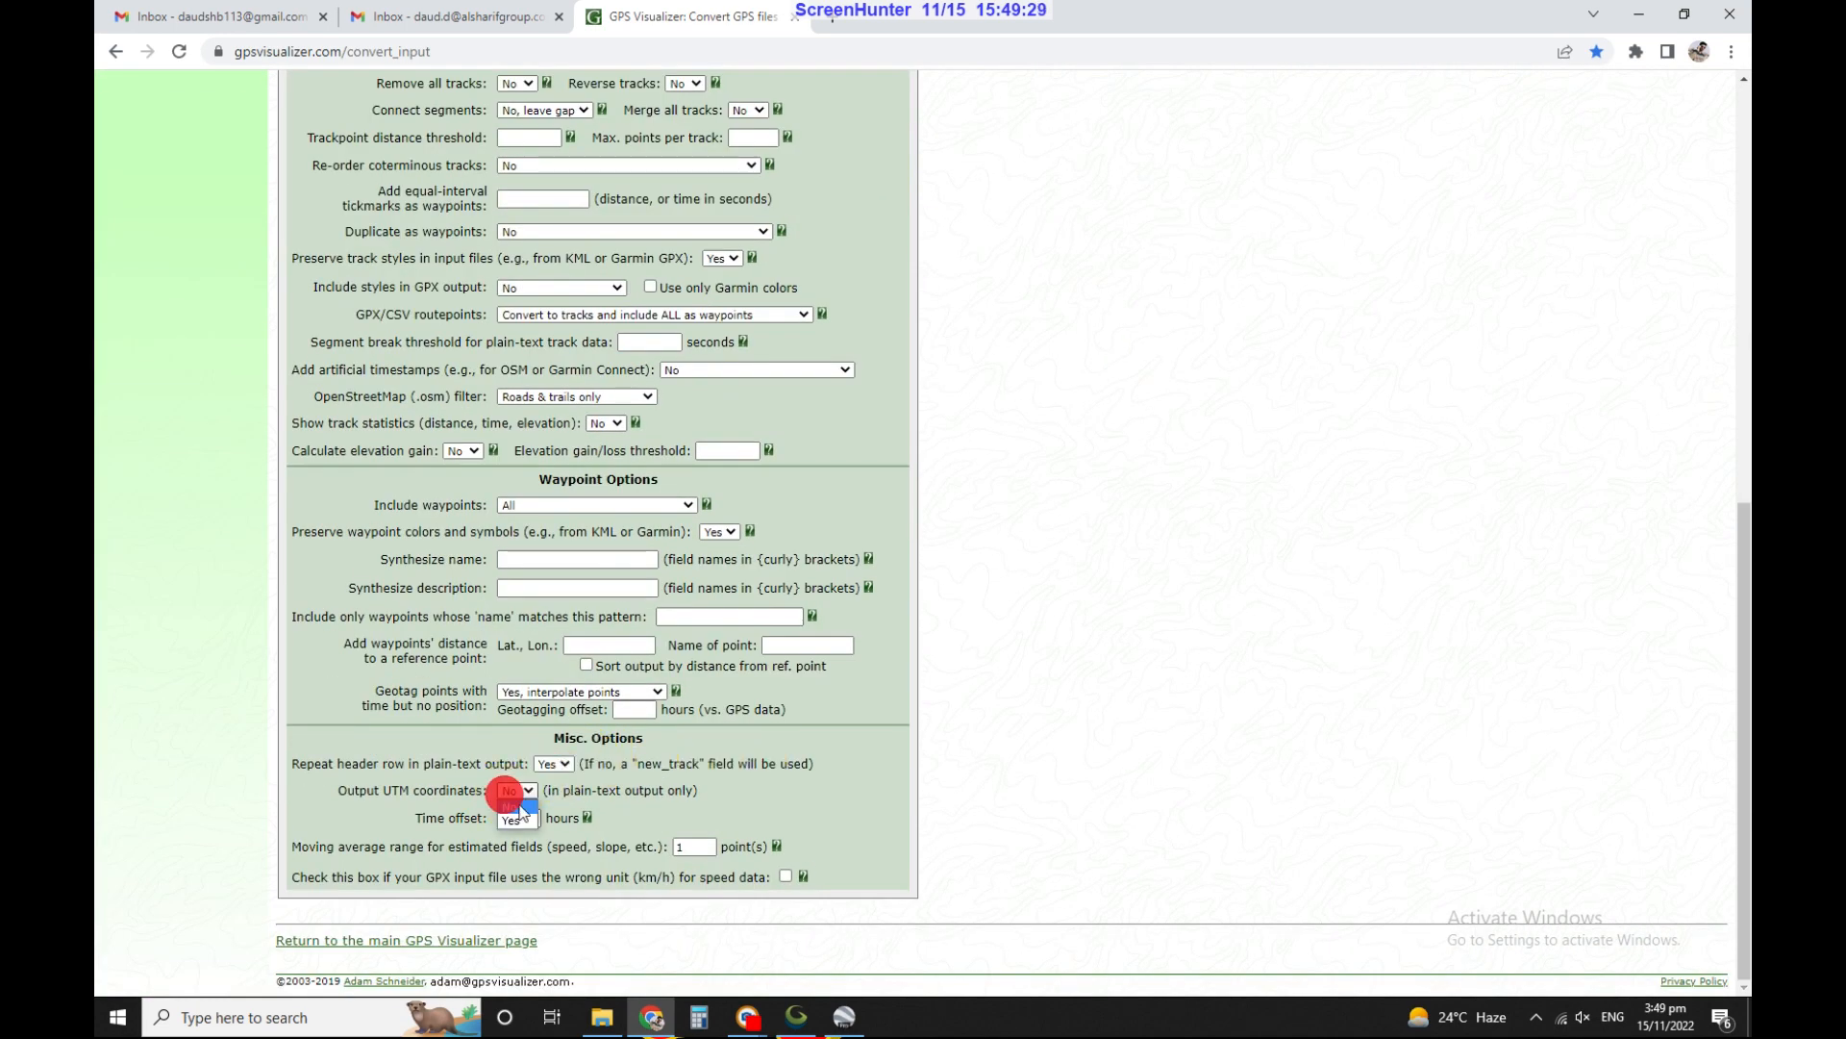
left_click(518, 822)
scroll(783, 503, "up", 8)
left_click(852, 489)
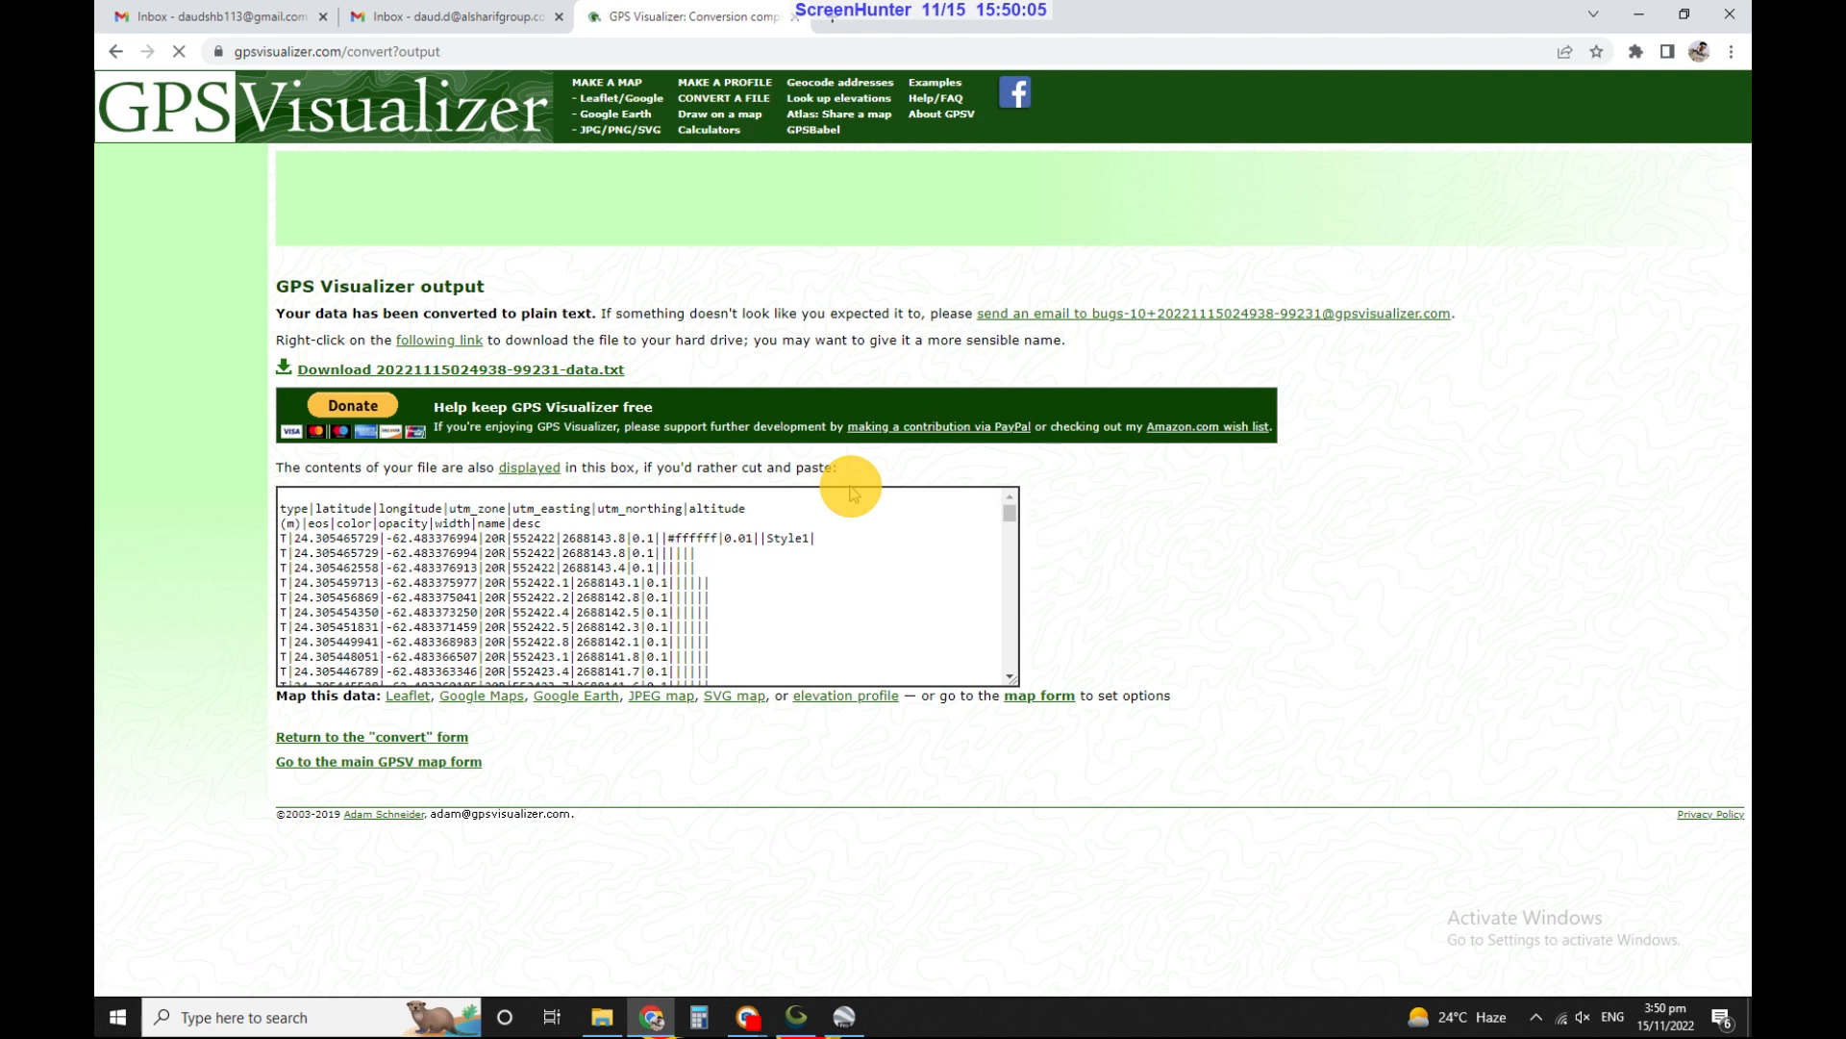
- Copy the entire converted text output and paste it into a new Excel workbook starting at cell A1
left_click(621, 610)
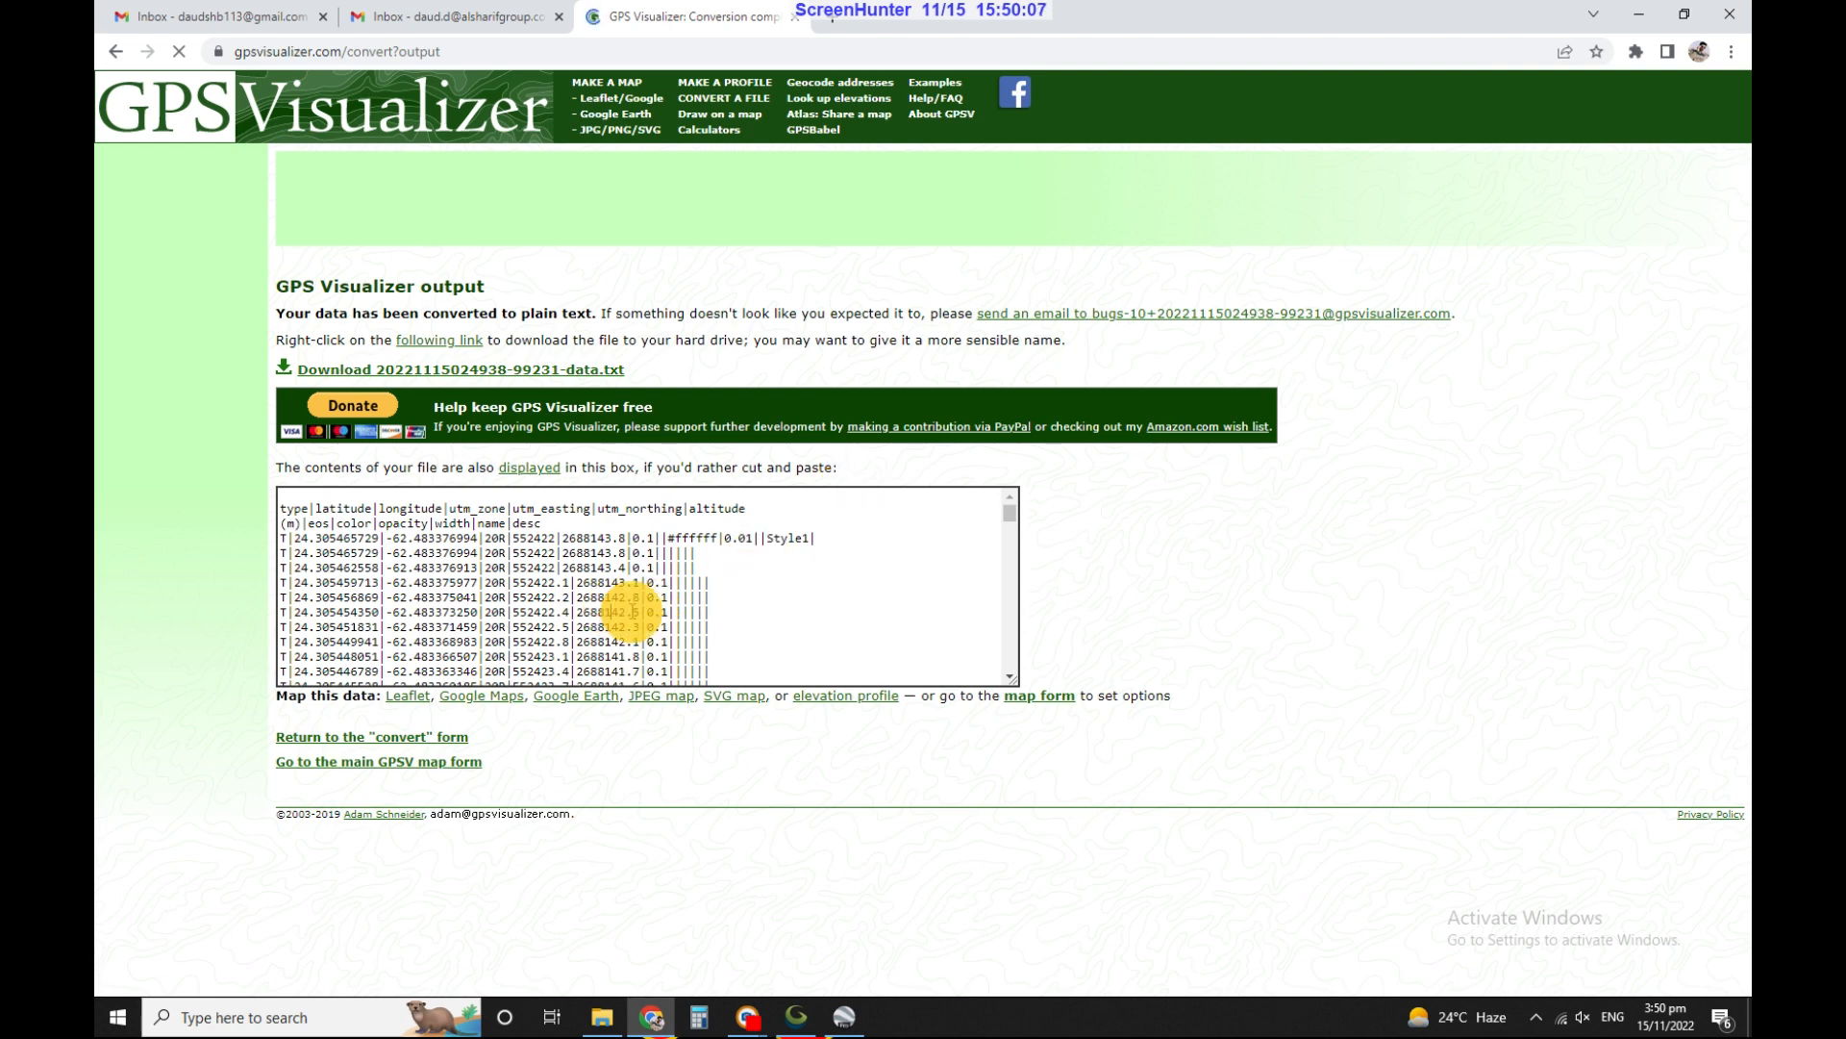
key("ctrl+a")
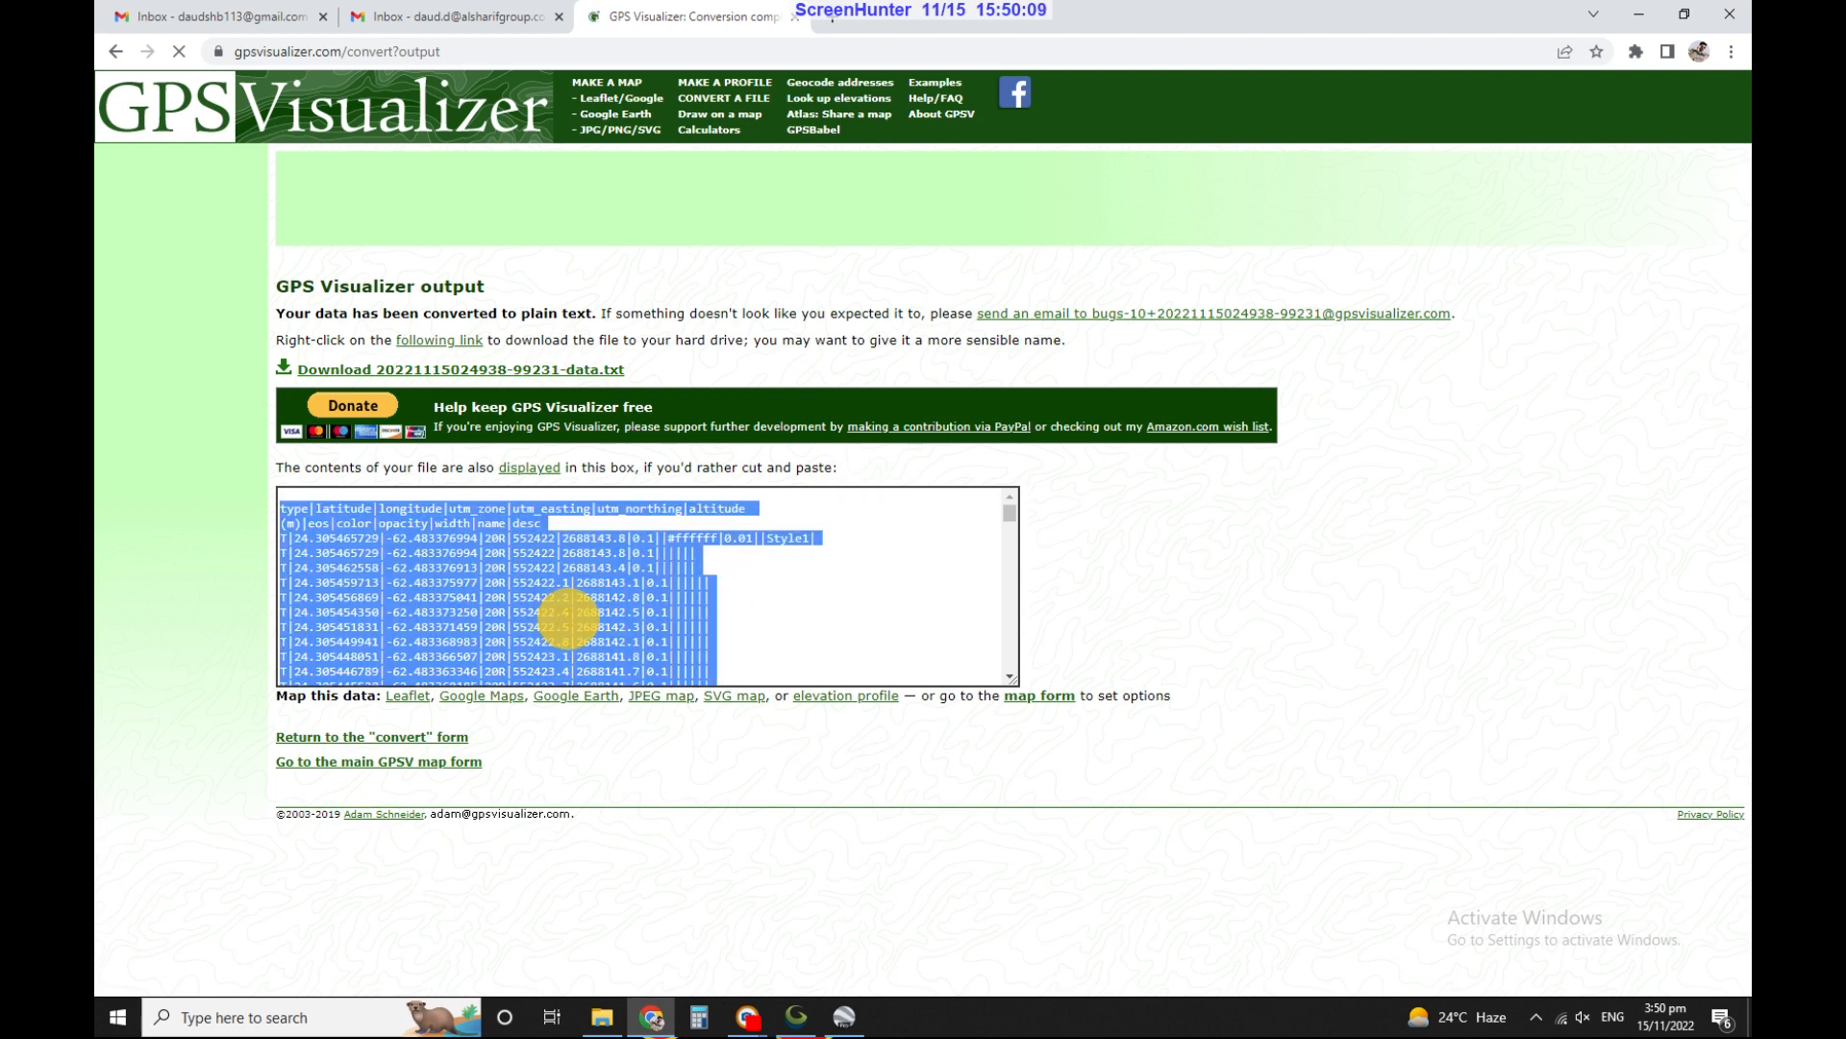
left_click(361, 1020)
type("EXCE")
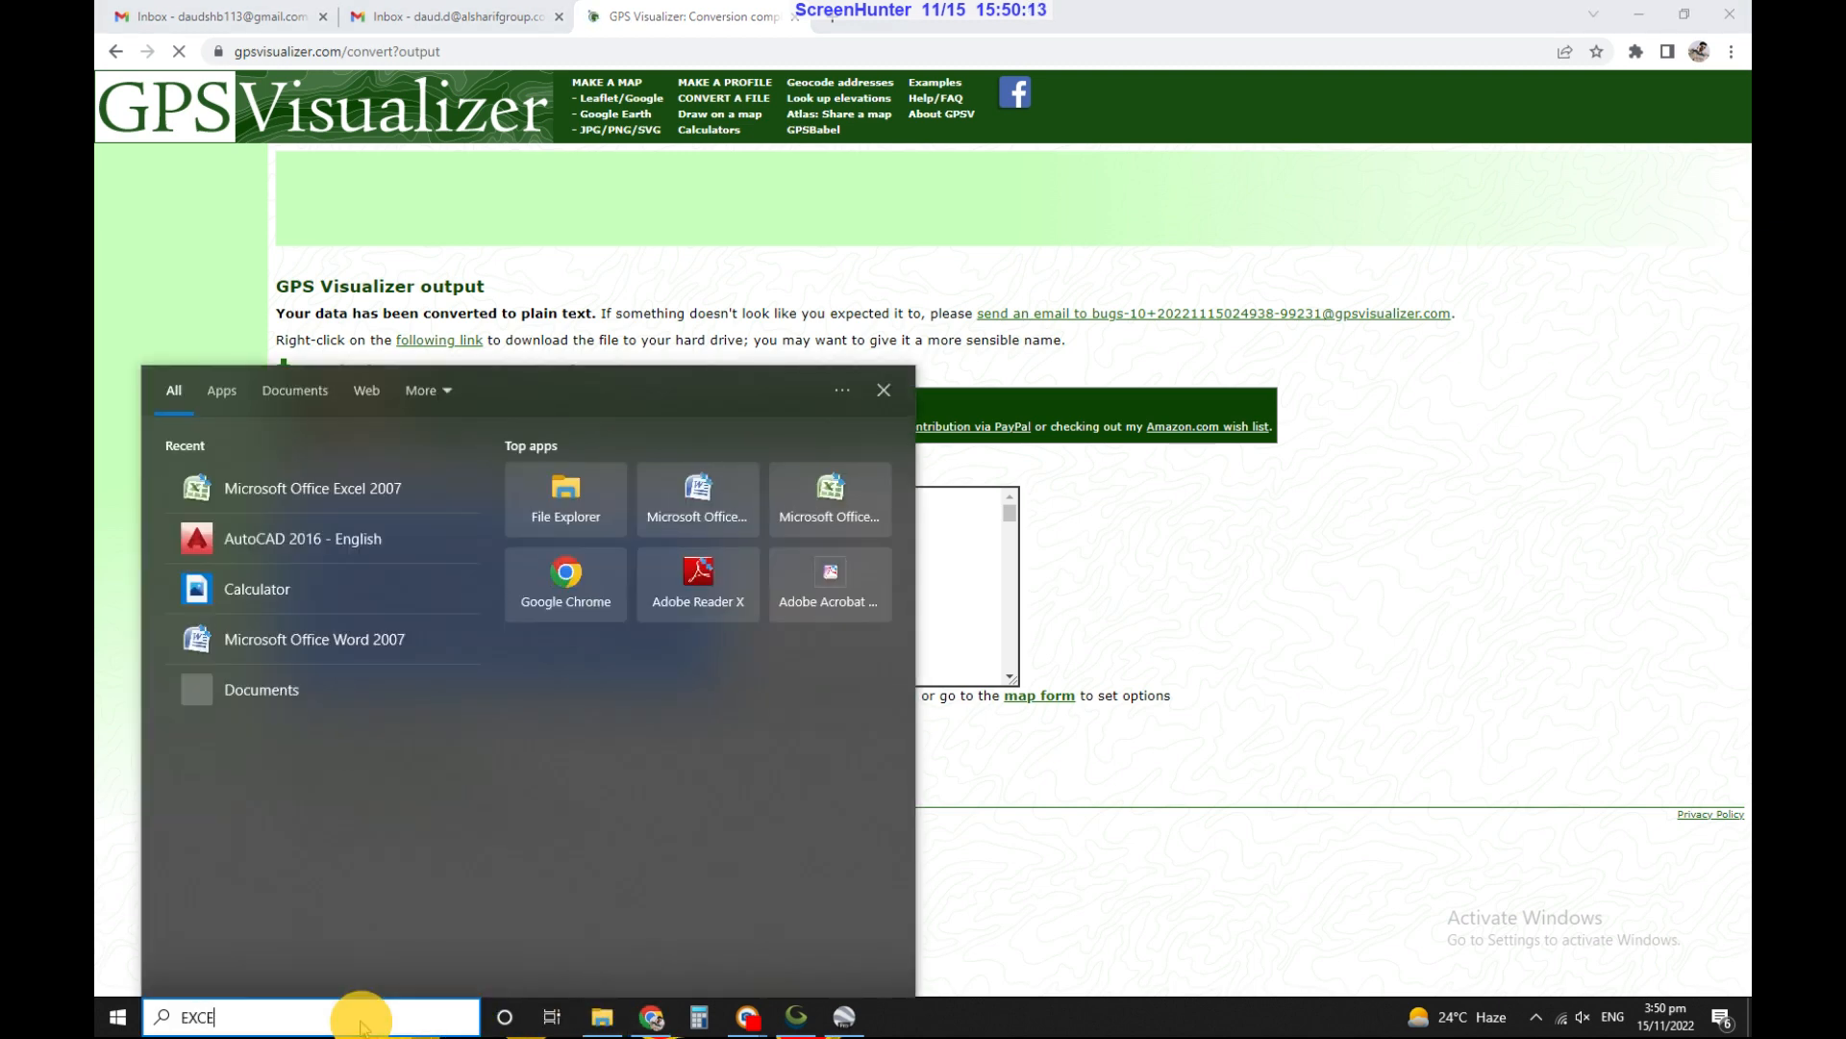
left_click(386, 469)
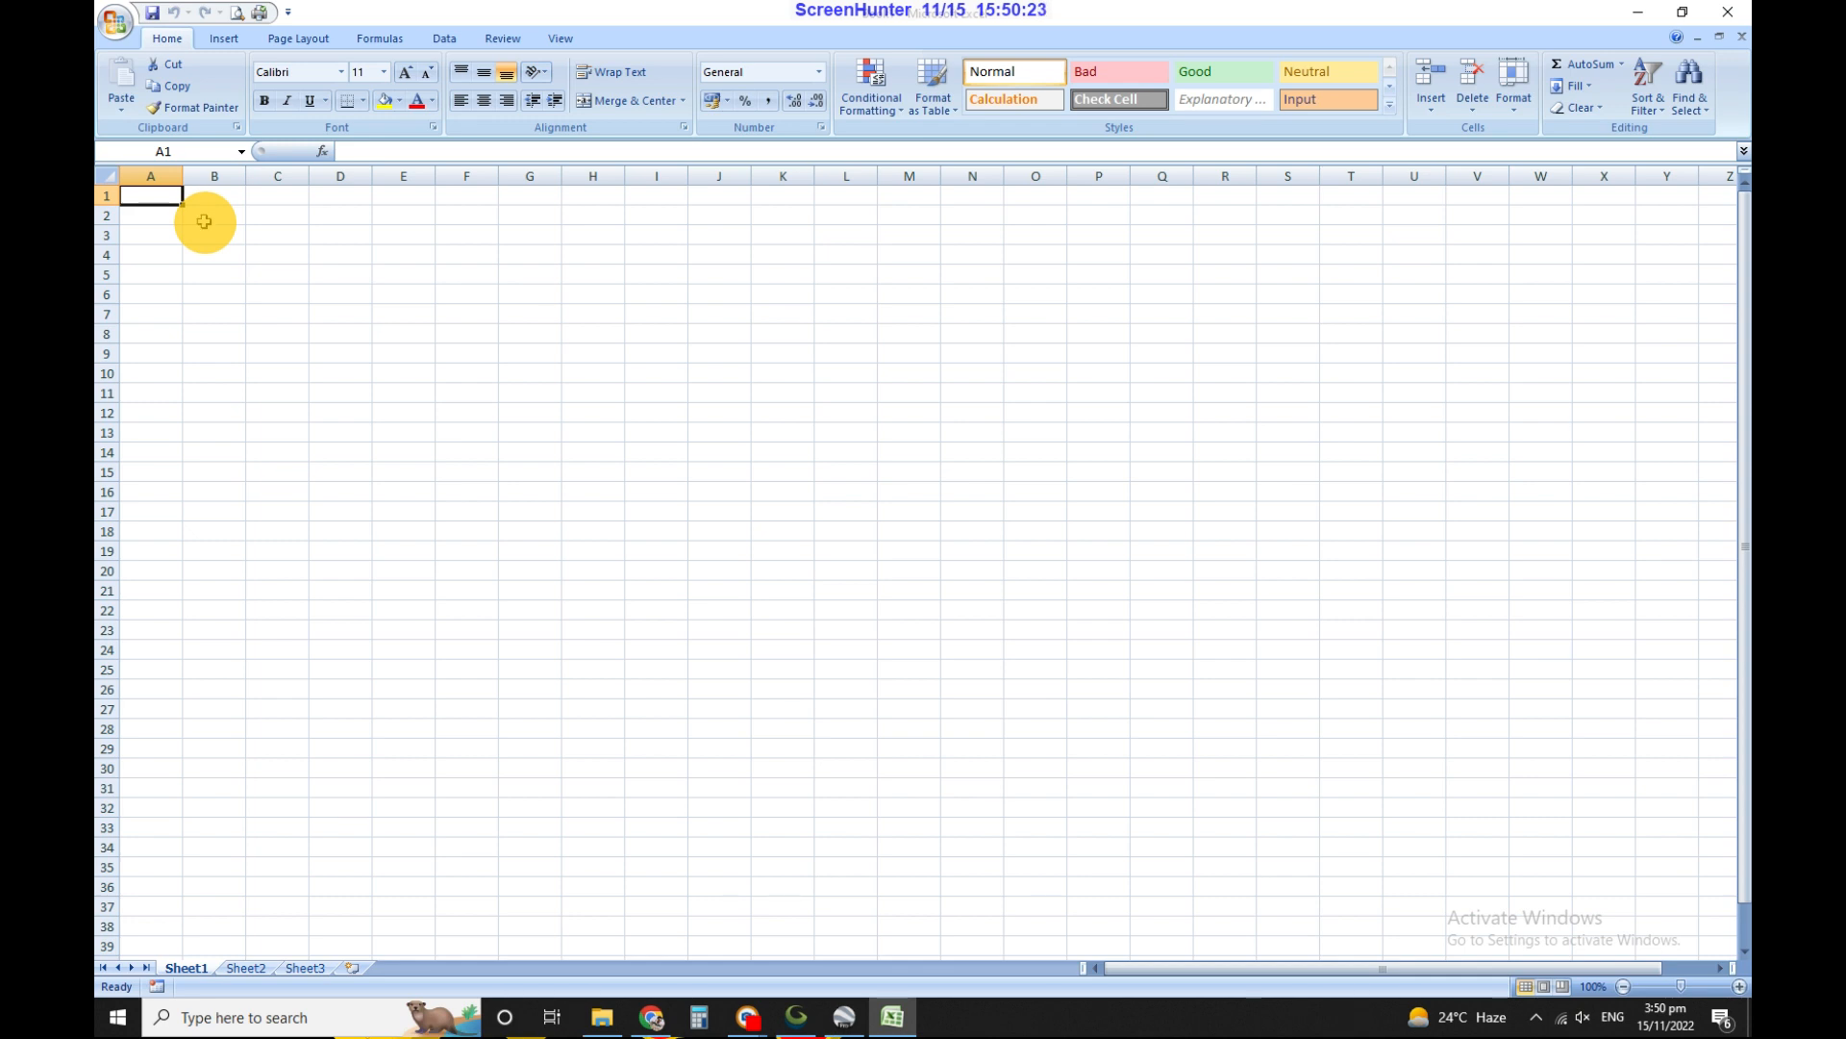
left_click(227, 275)
left_click(144, 194)
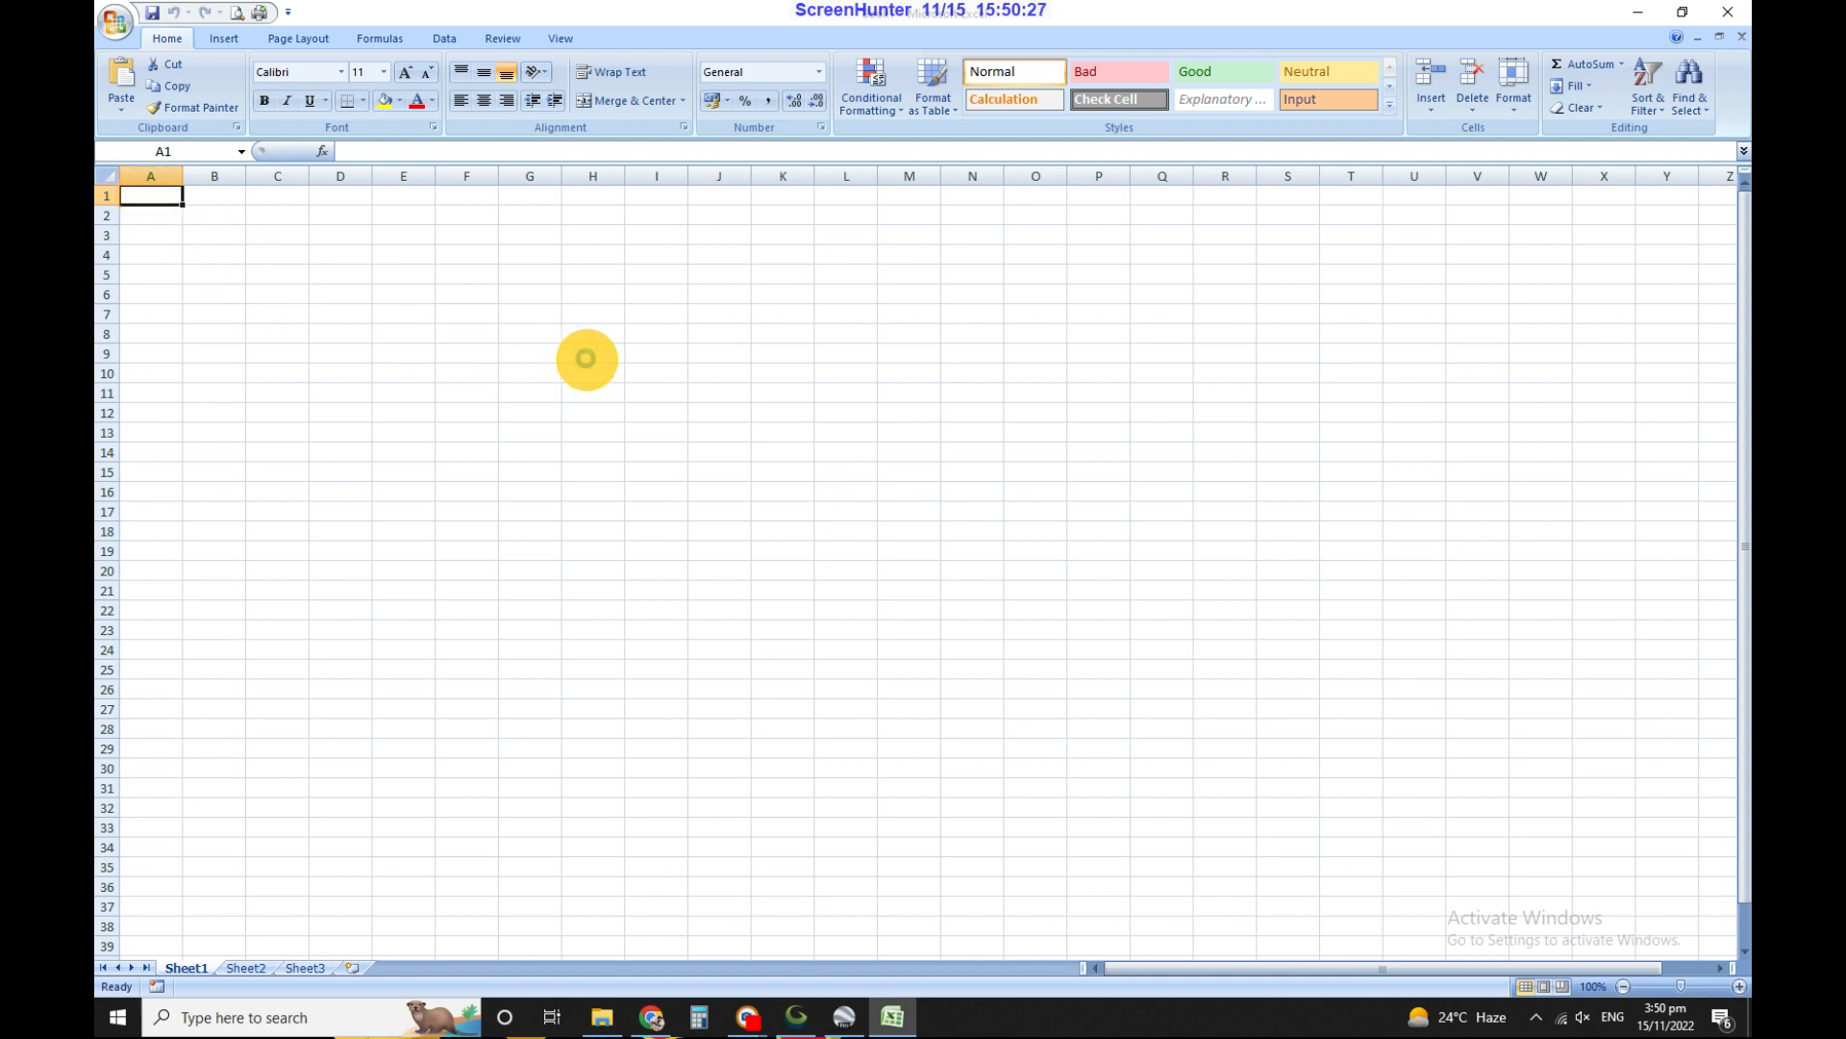
key("ctrl+v")
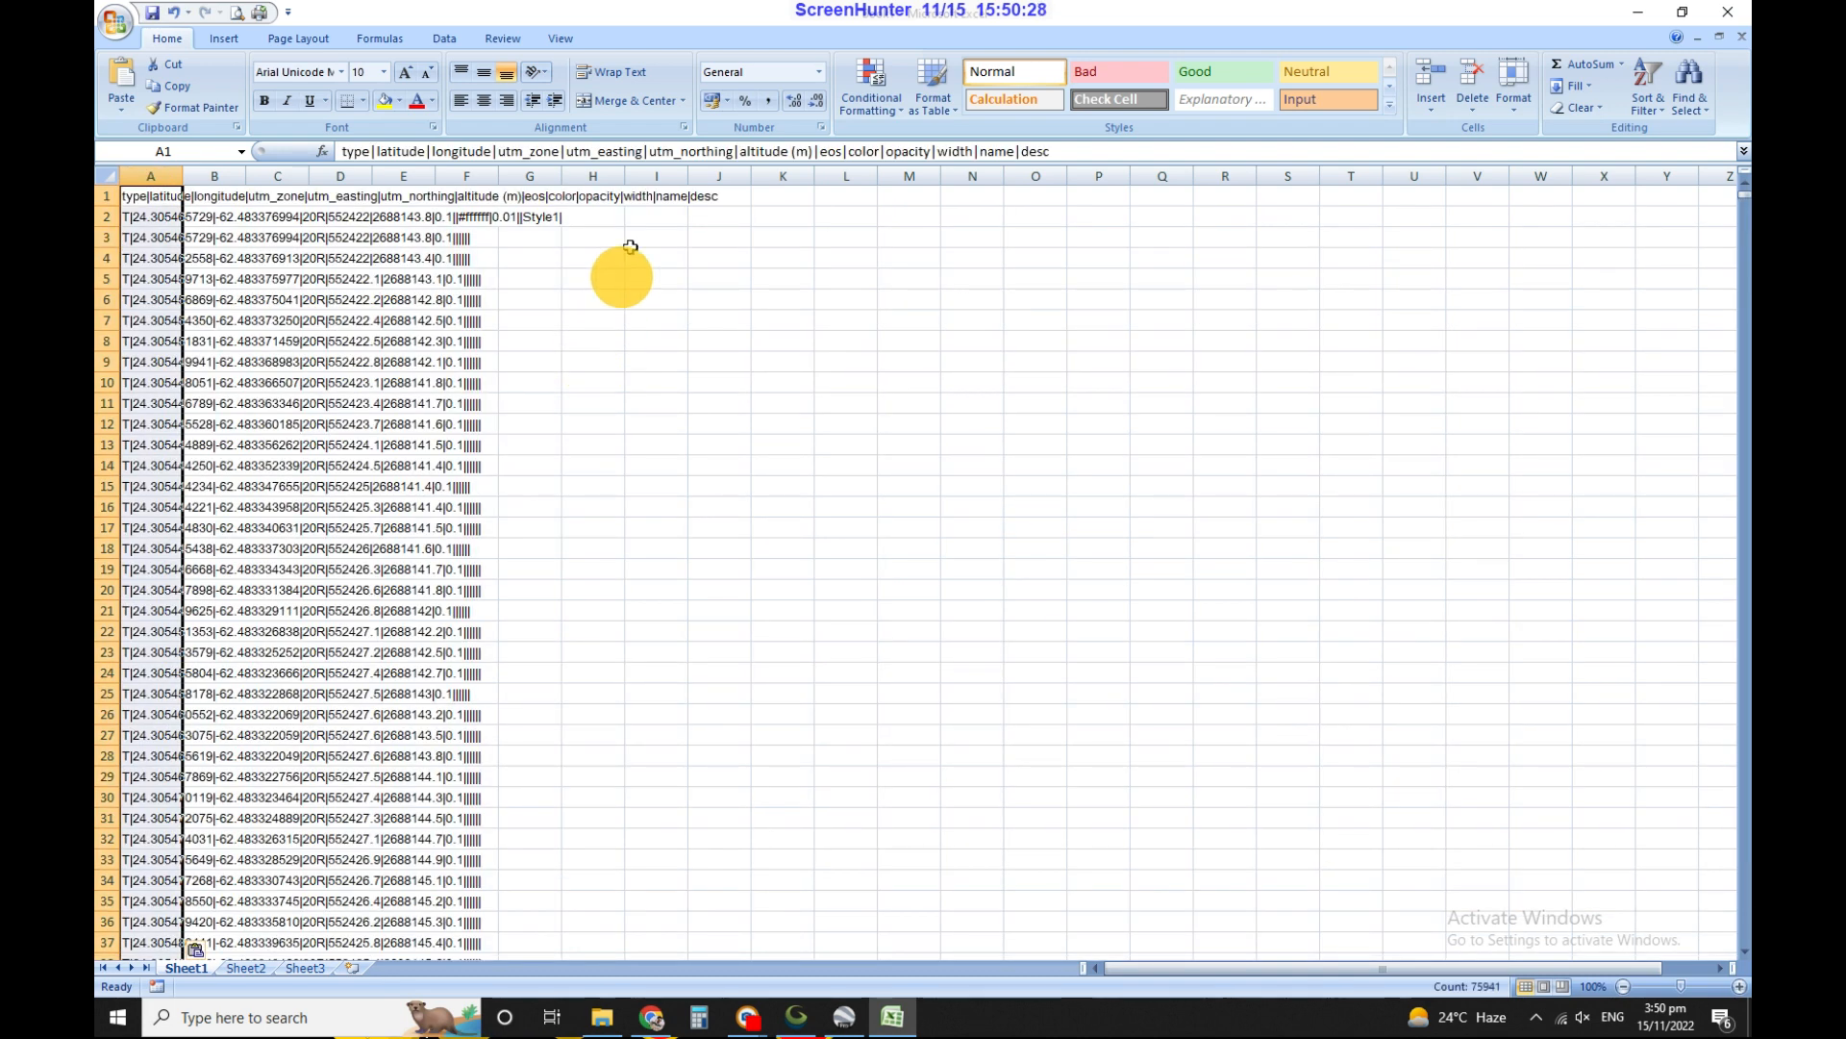
- Split the pasted data in column A into separate columns with Text to Columns, using "|" as the delimiter
left_click(501, 41)
left_click(448, 41)
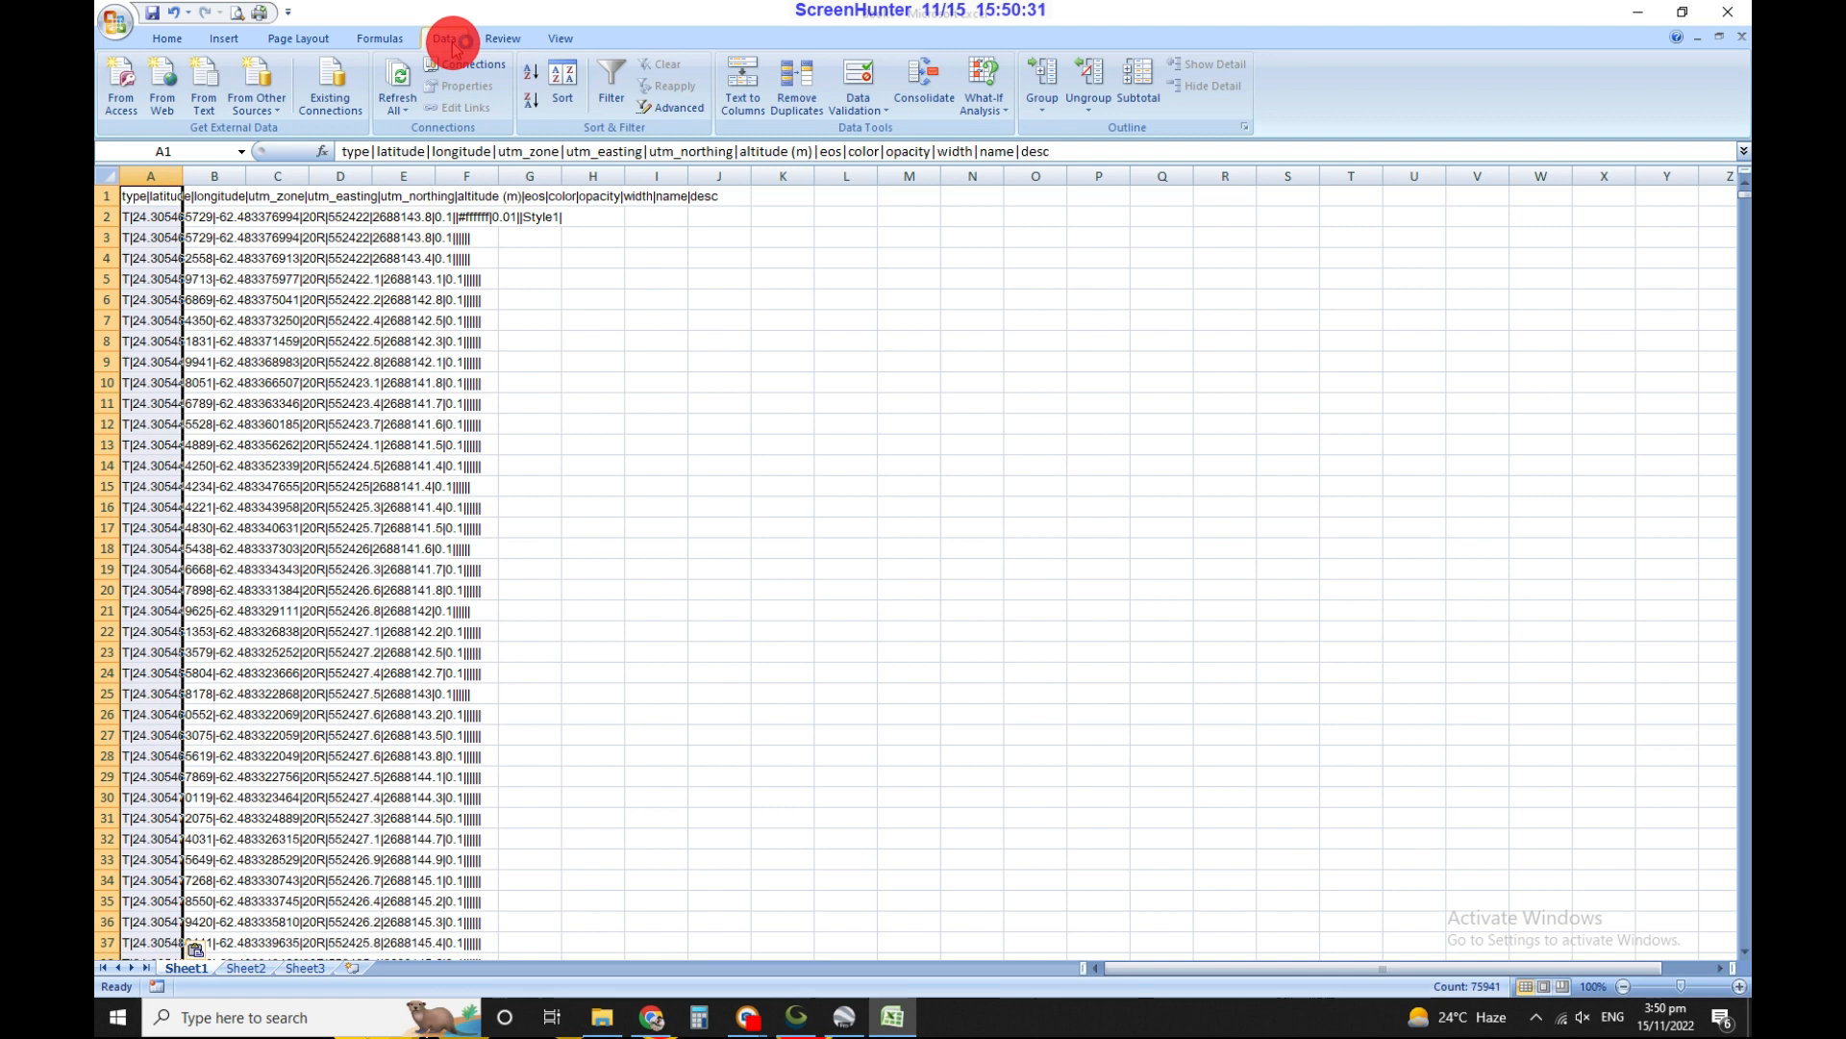
left_click(742, 107)
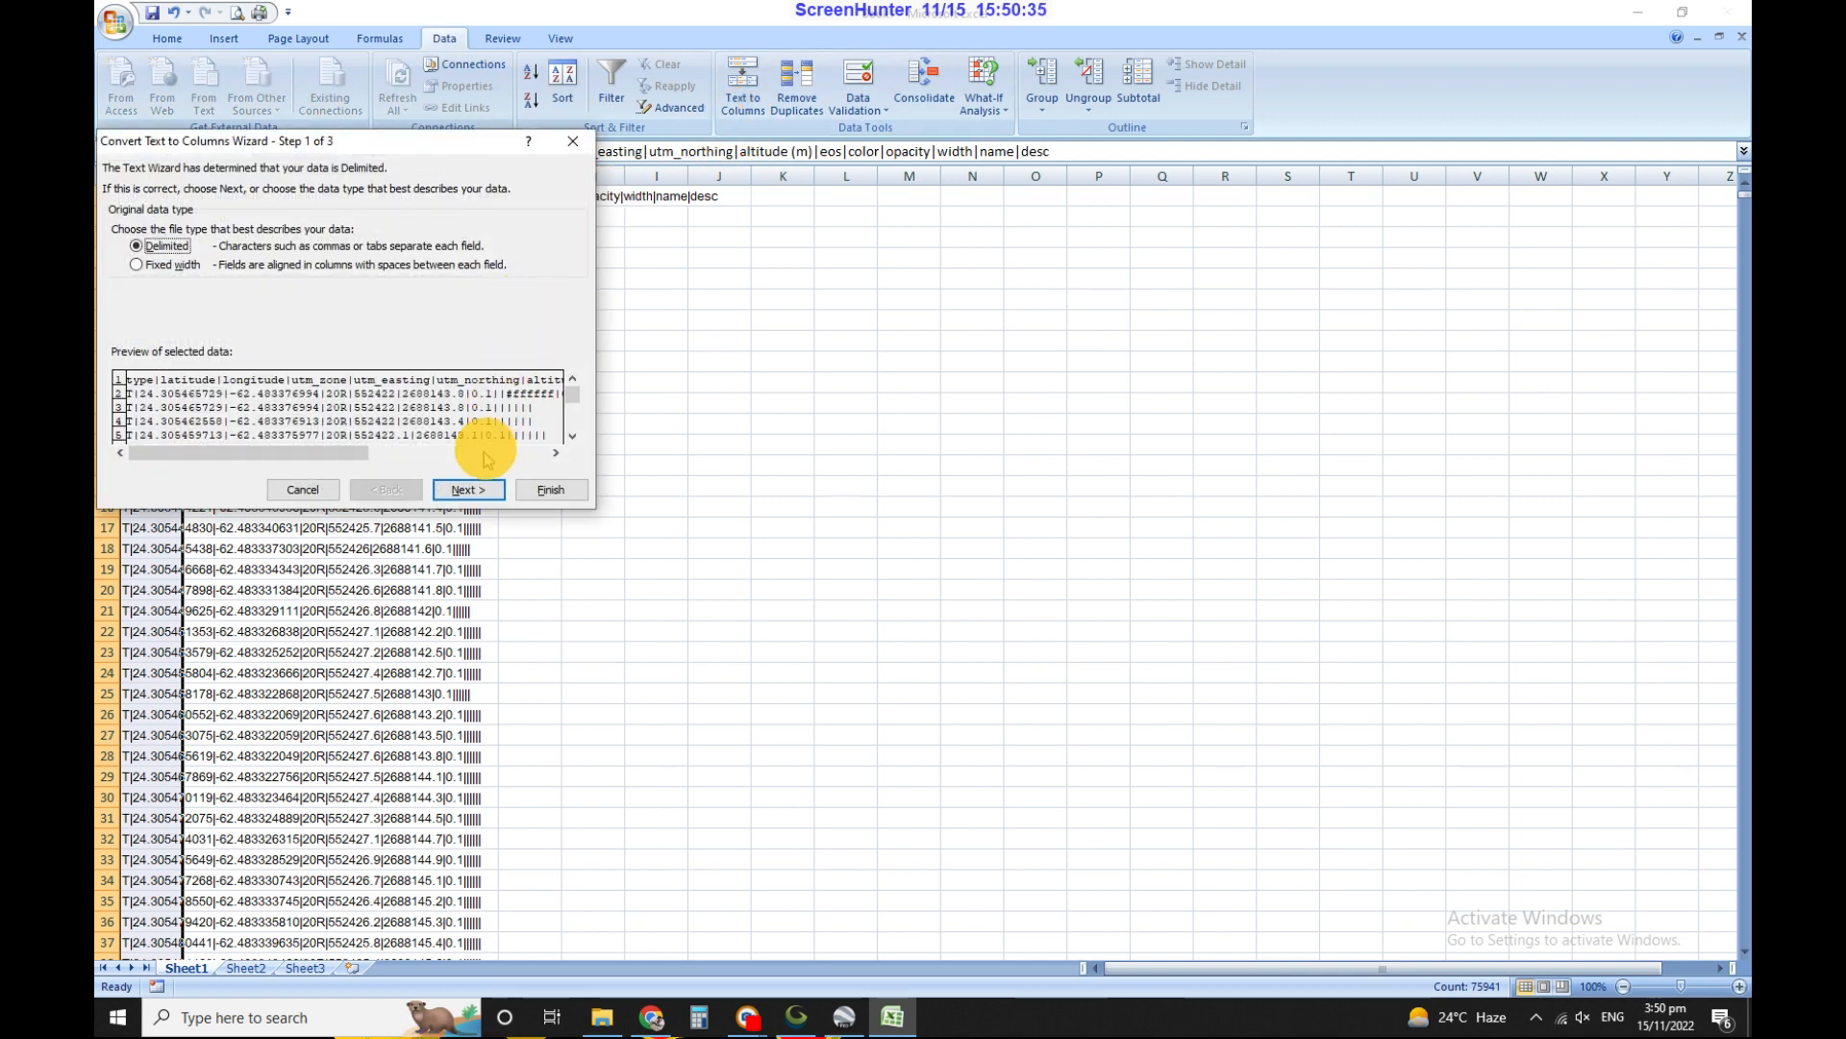
left_click(469, 489)
left_click(145, 304)
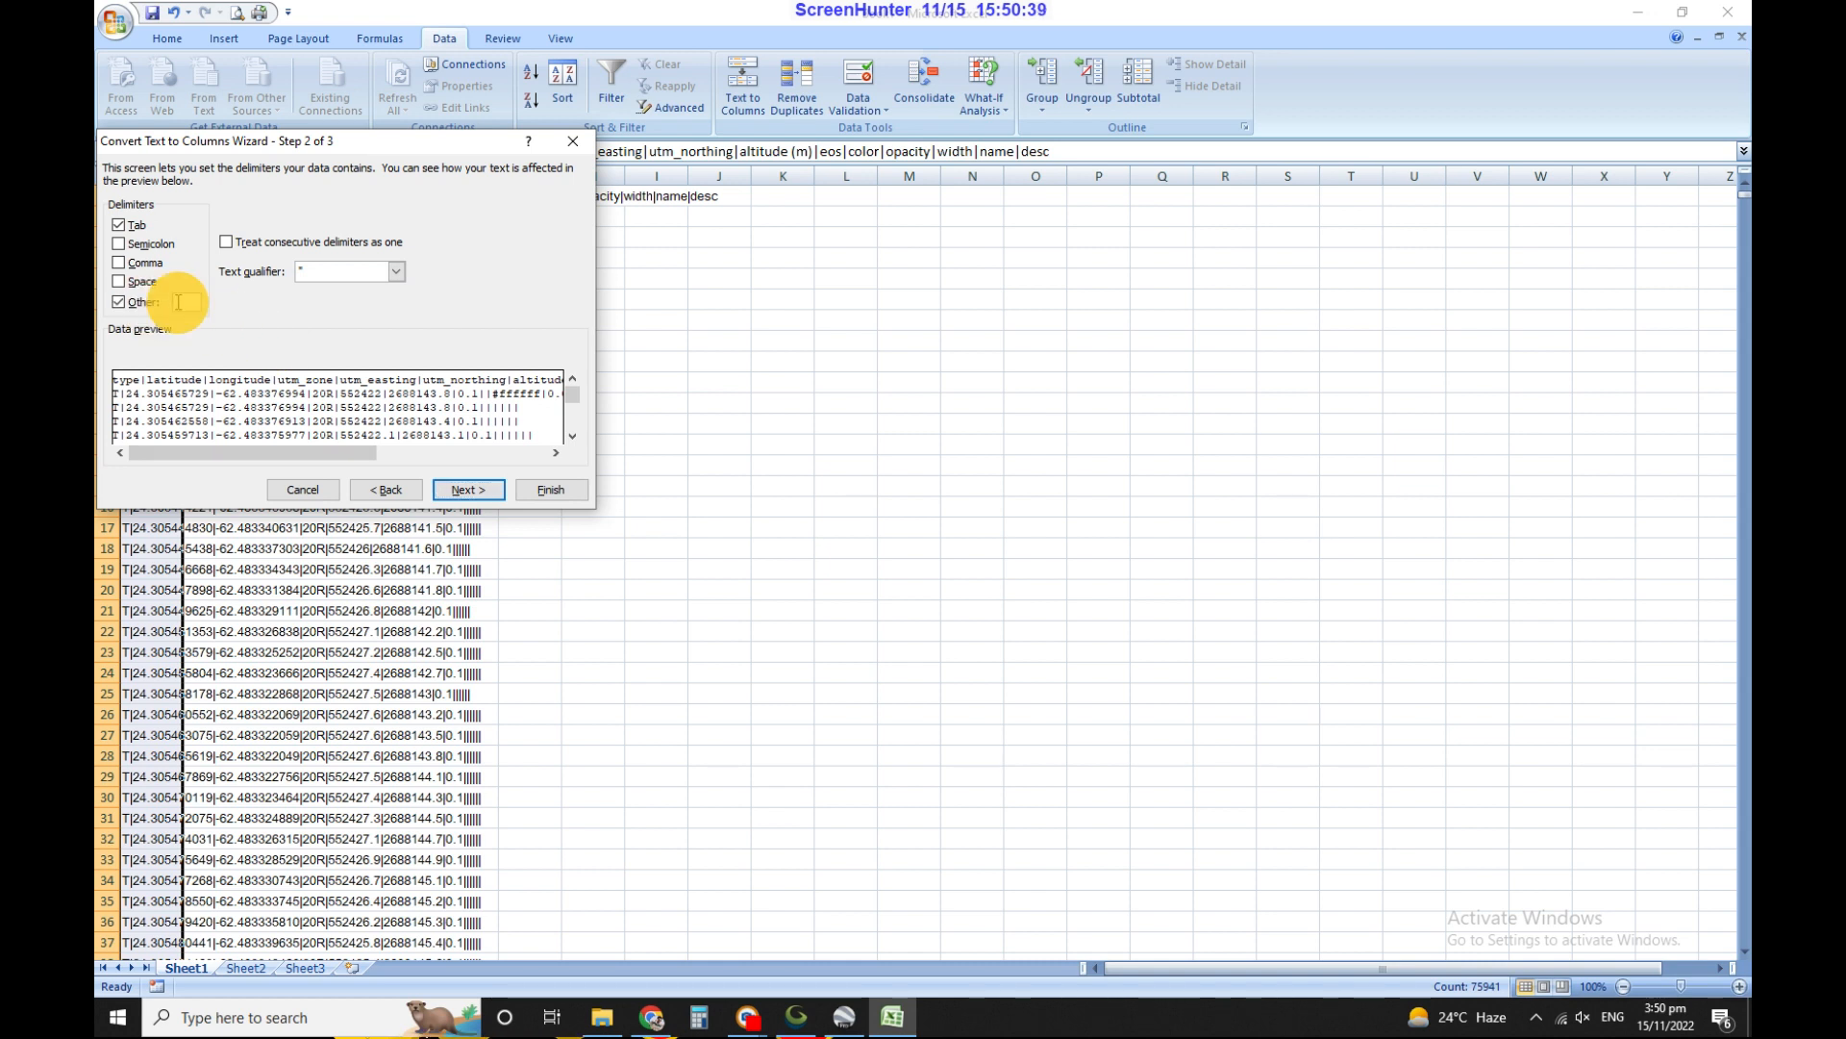
type("|")
left_click(455, 488)
left_click(551, 489)
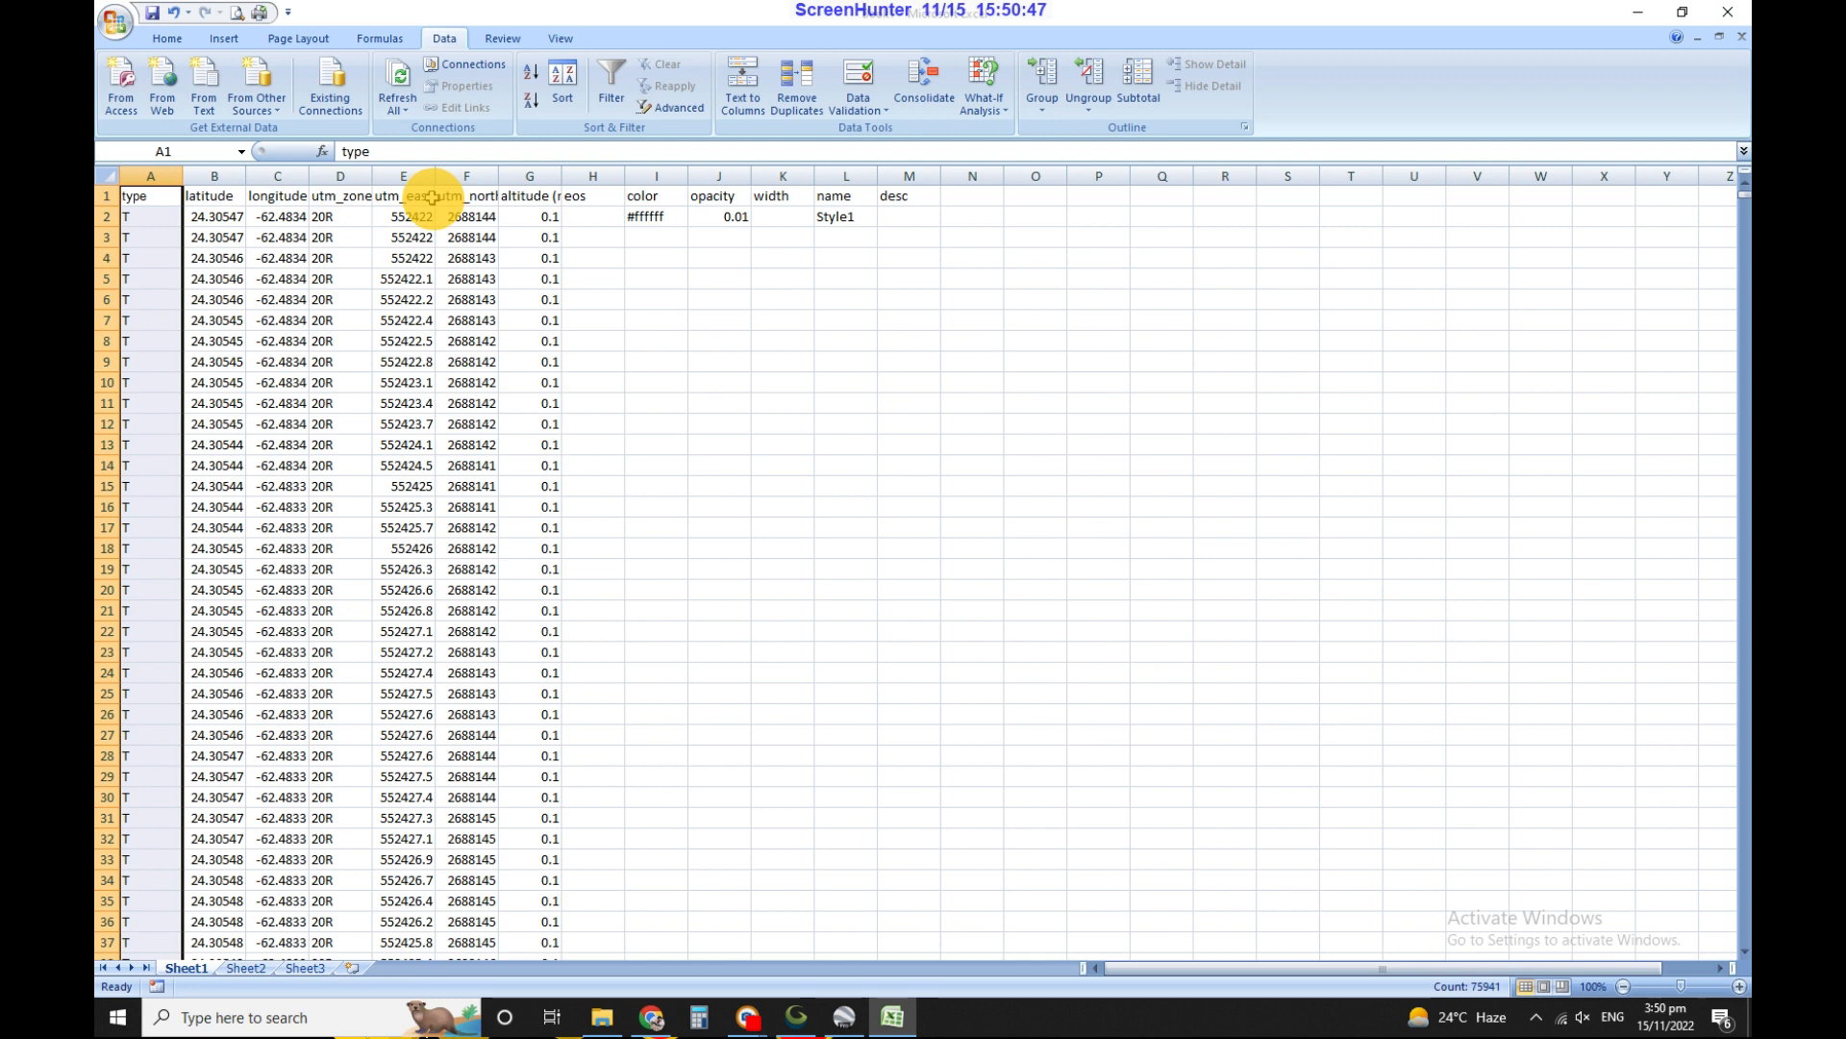
- Widen the utm_easting and utm_northing columns so their full values fit
left_click(405, 174)
left_click(492, 177)
left_click_drag(420, 174, 527, 177)
- Examine the UTM easting, northing and altitude rows through to the end of the data
scroll(769, 432, "down", 6)
scroll(792, 445, "down", 20)
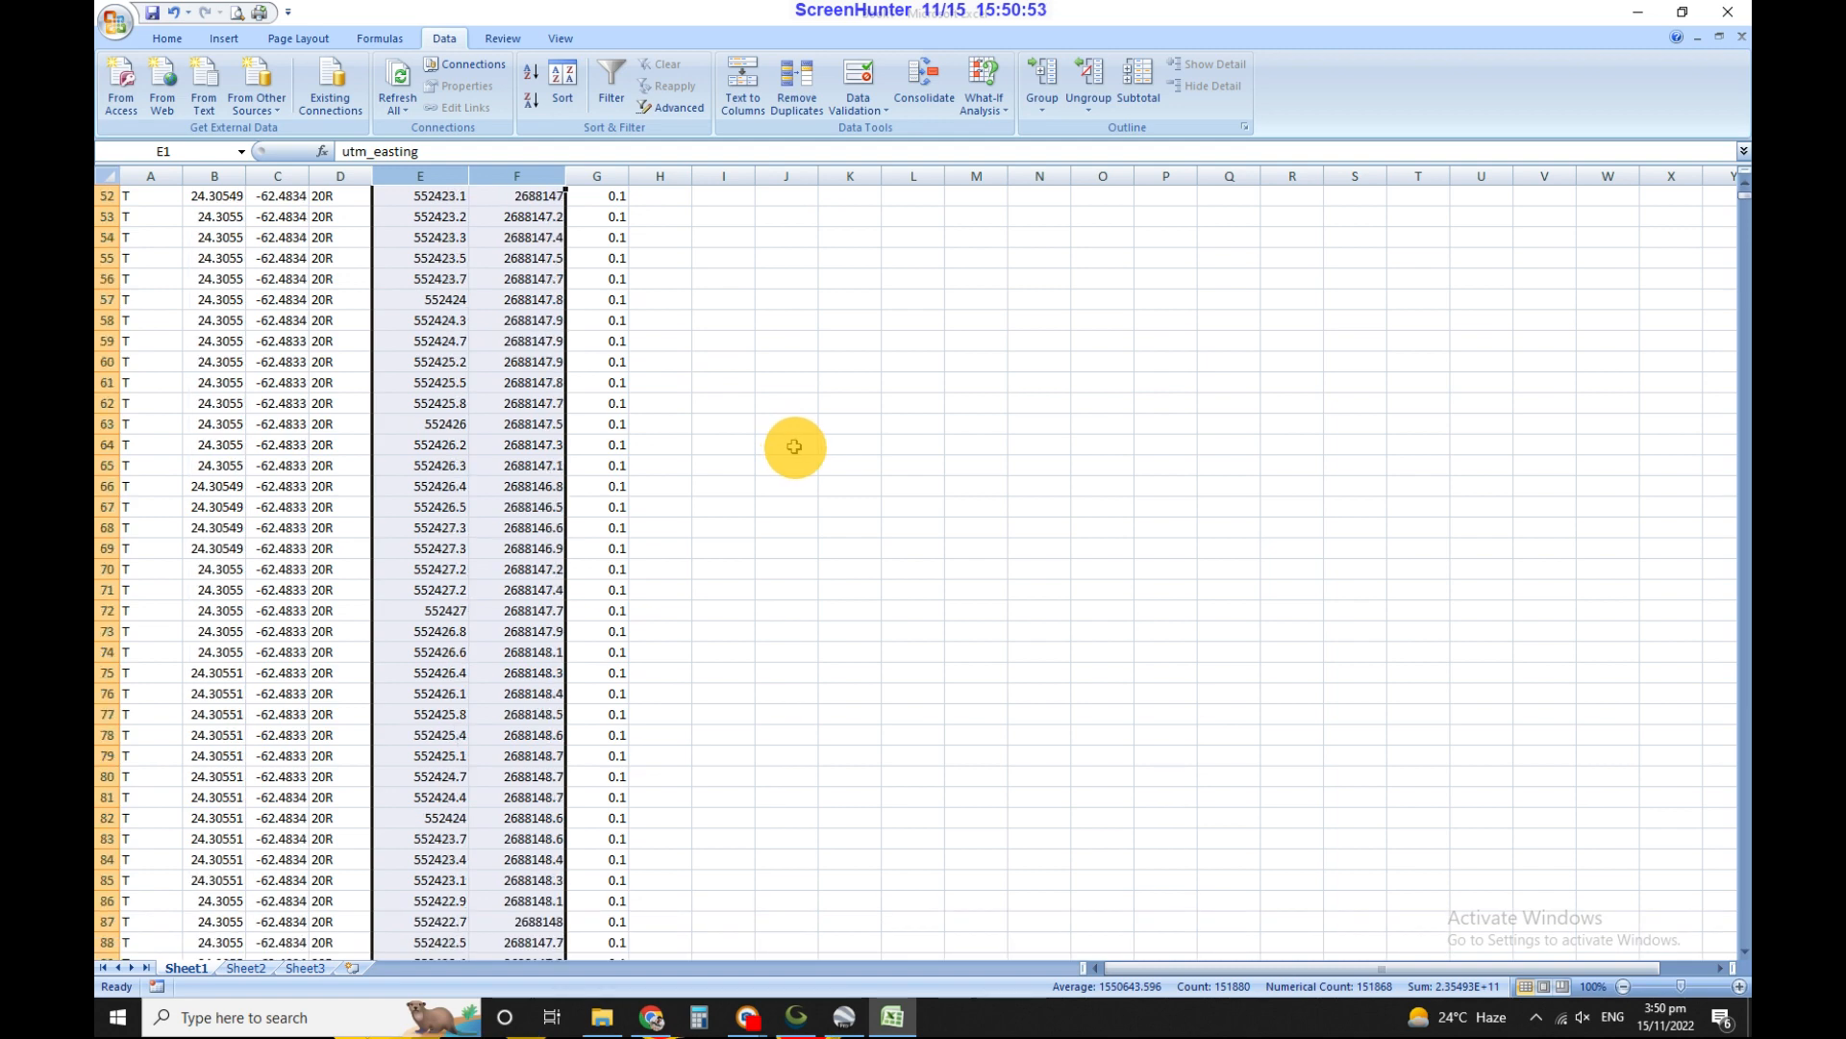
scroll(826, 453, "down", 20)
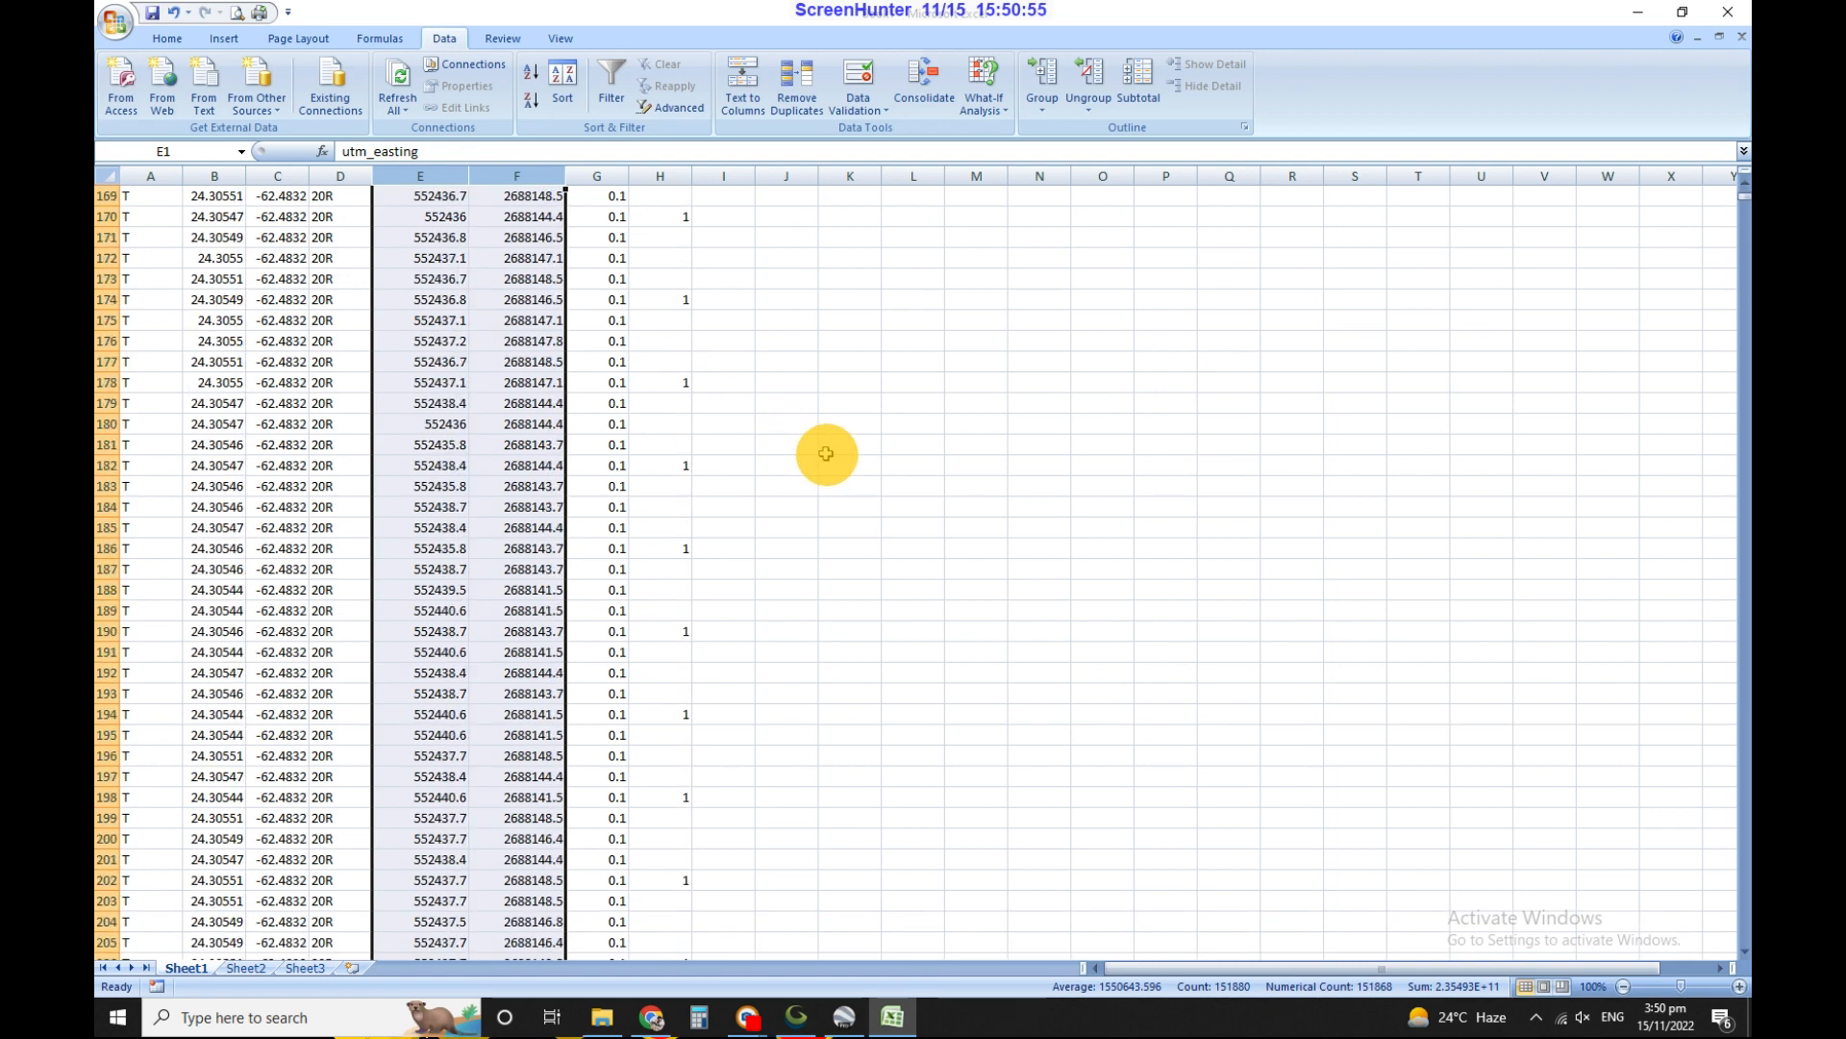
scroll(825, 449, "down", 20)
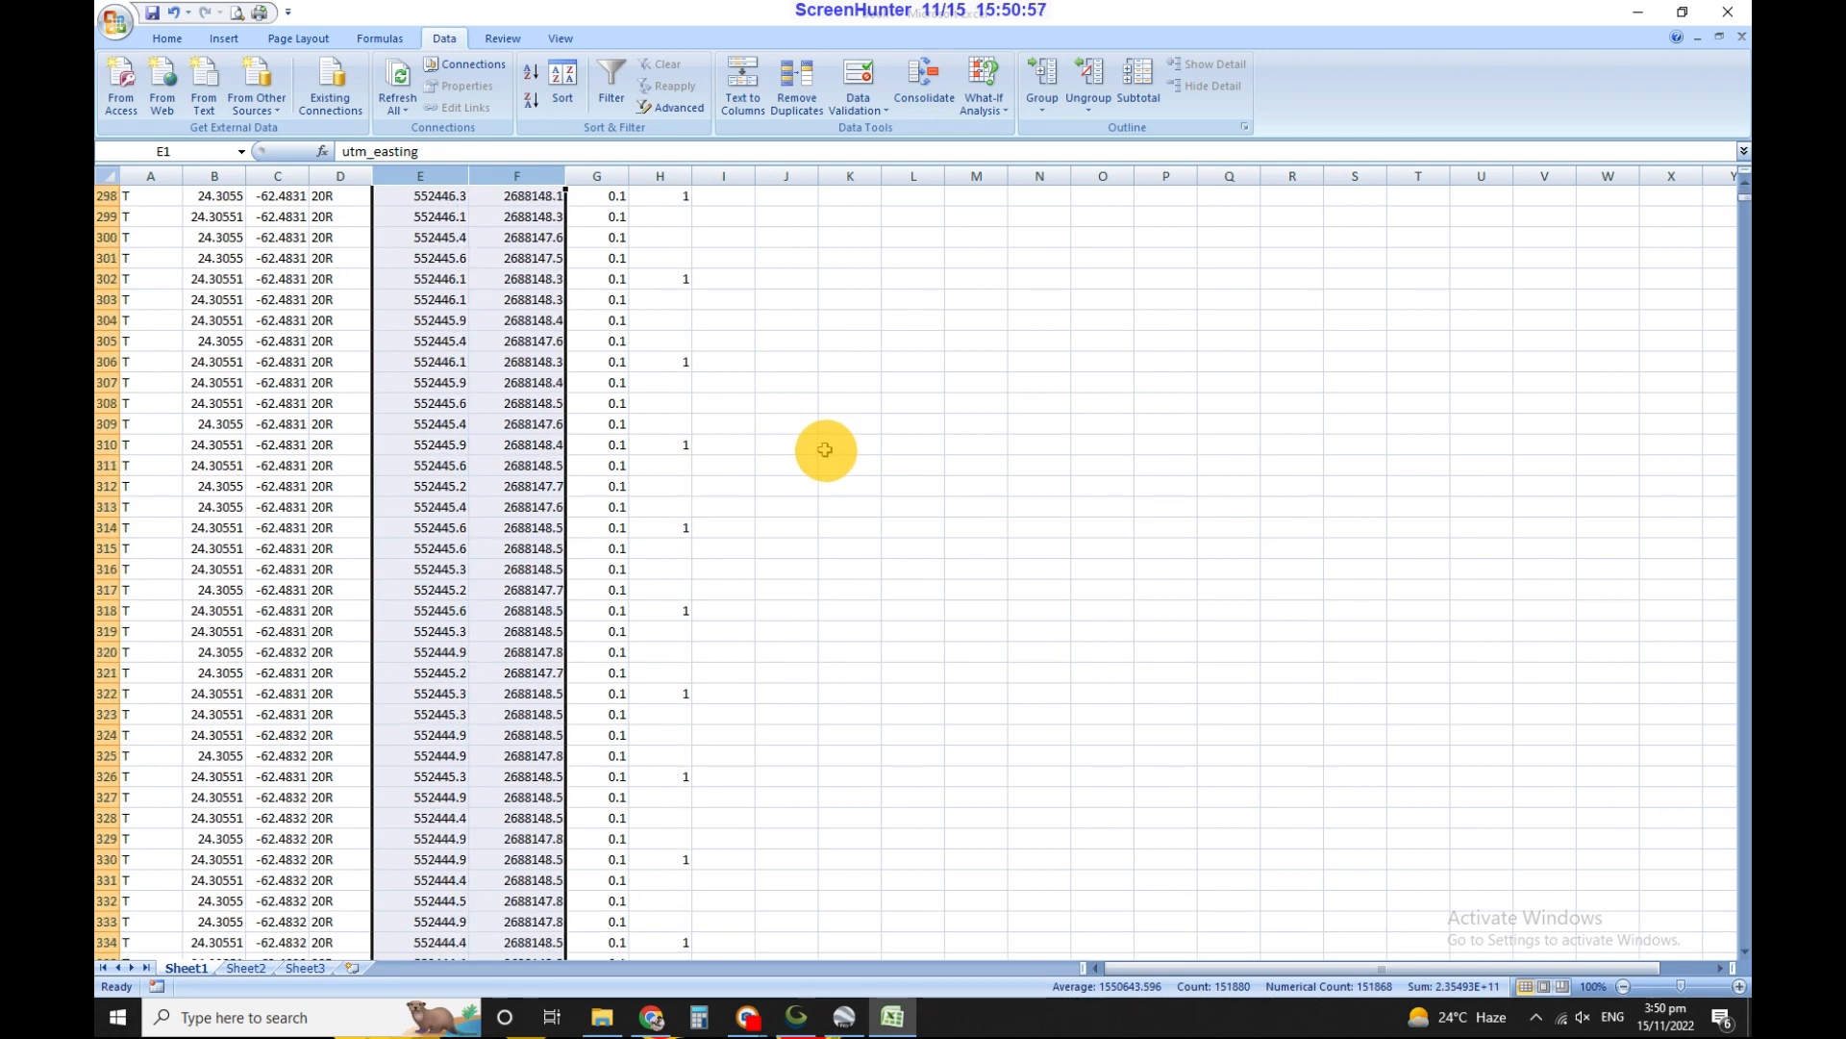
scroll(604, 319, "up", 3)
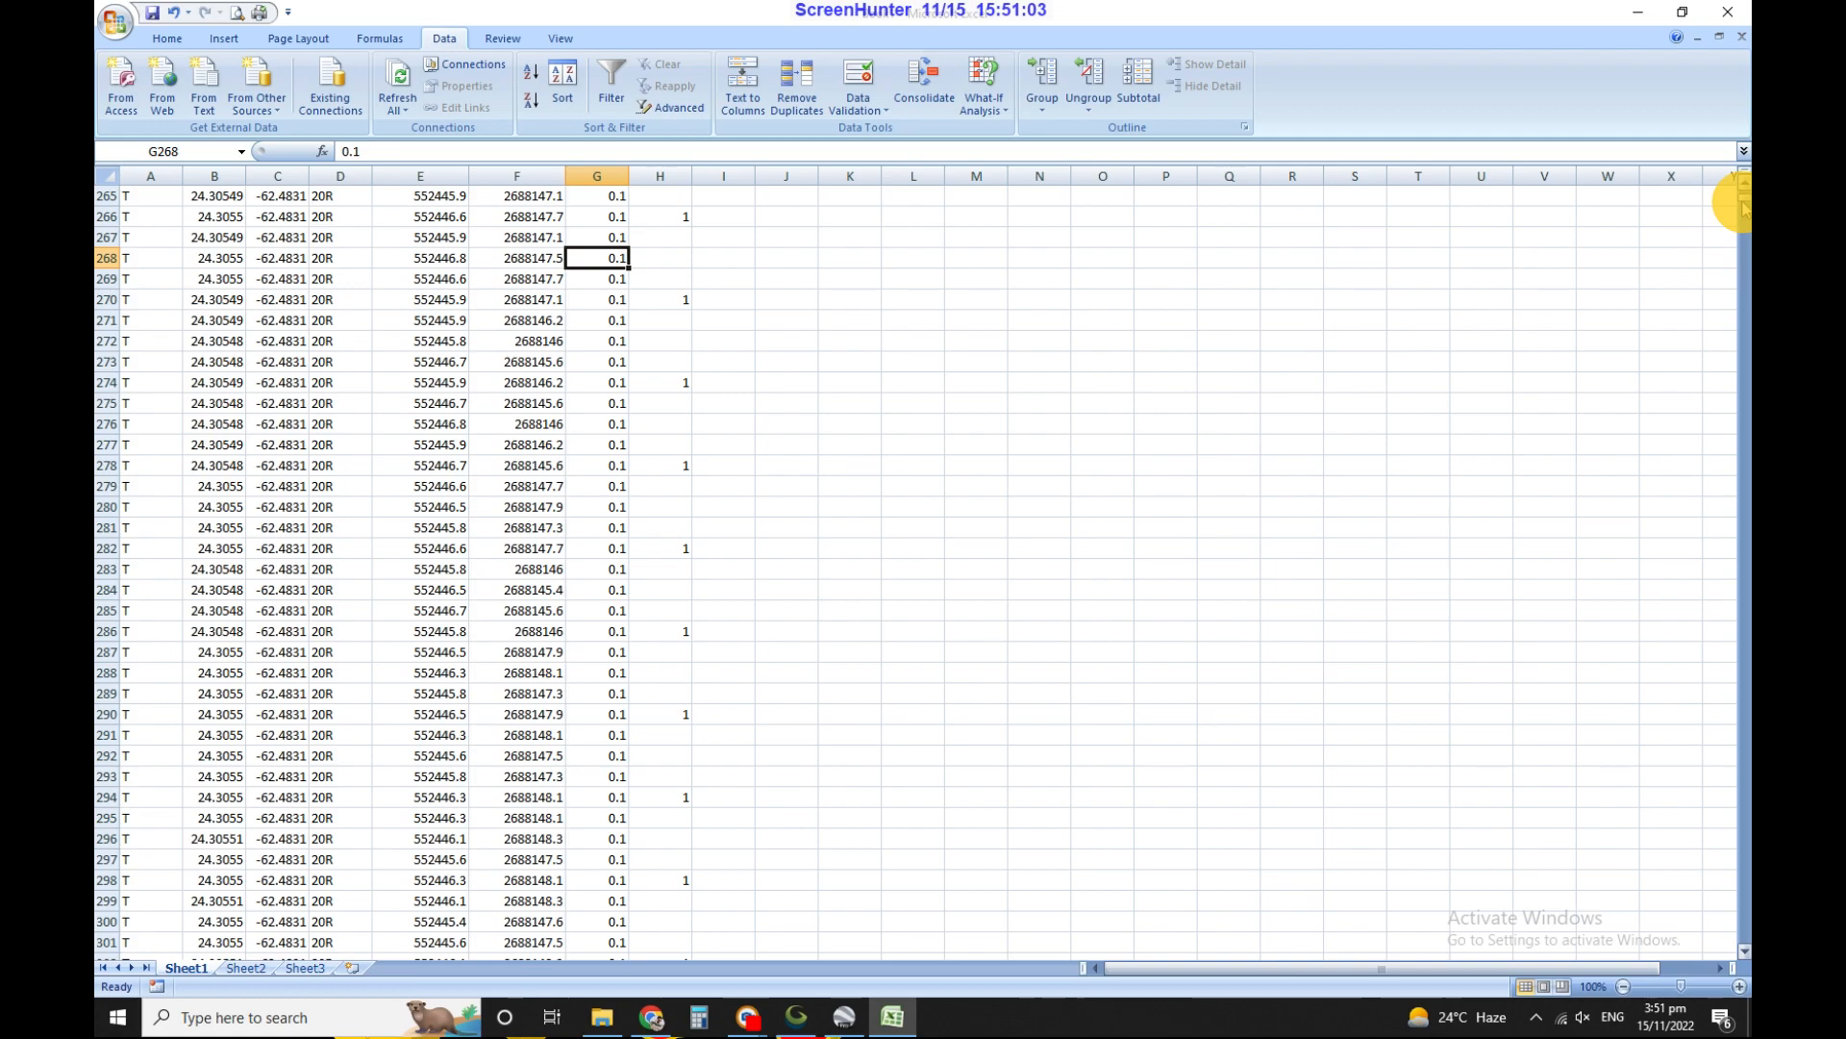
left_click_drag(1742, 205, 1742, 471)
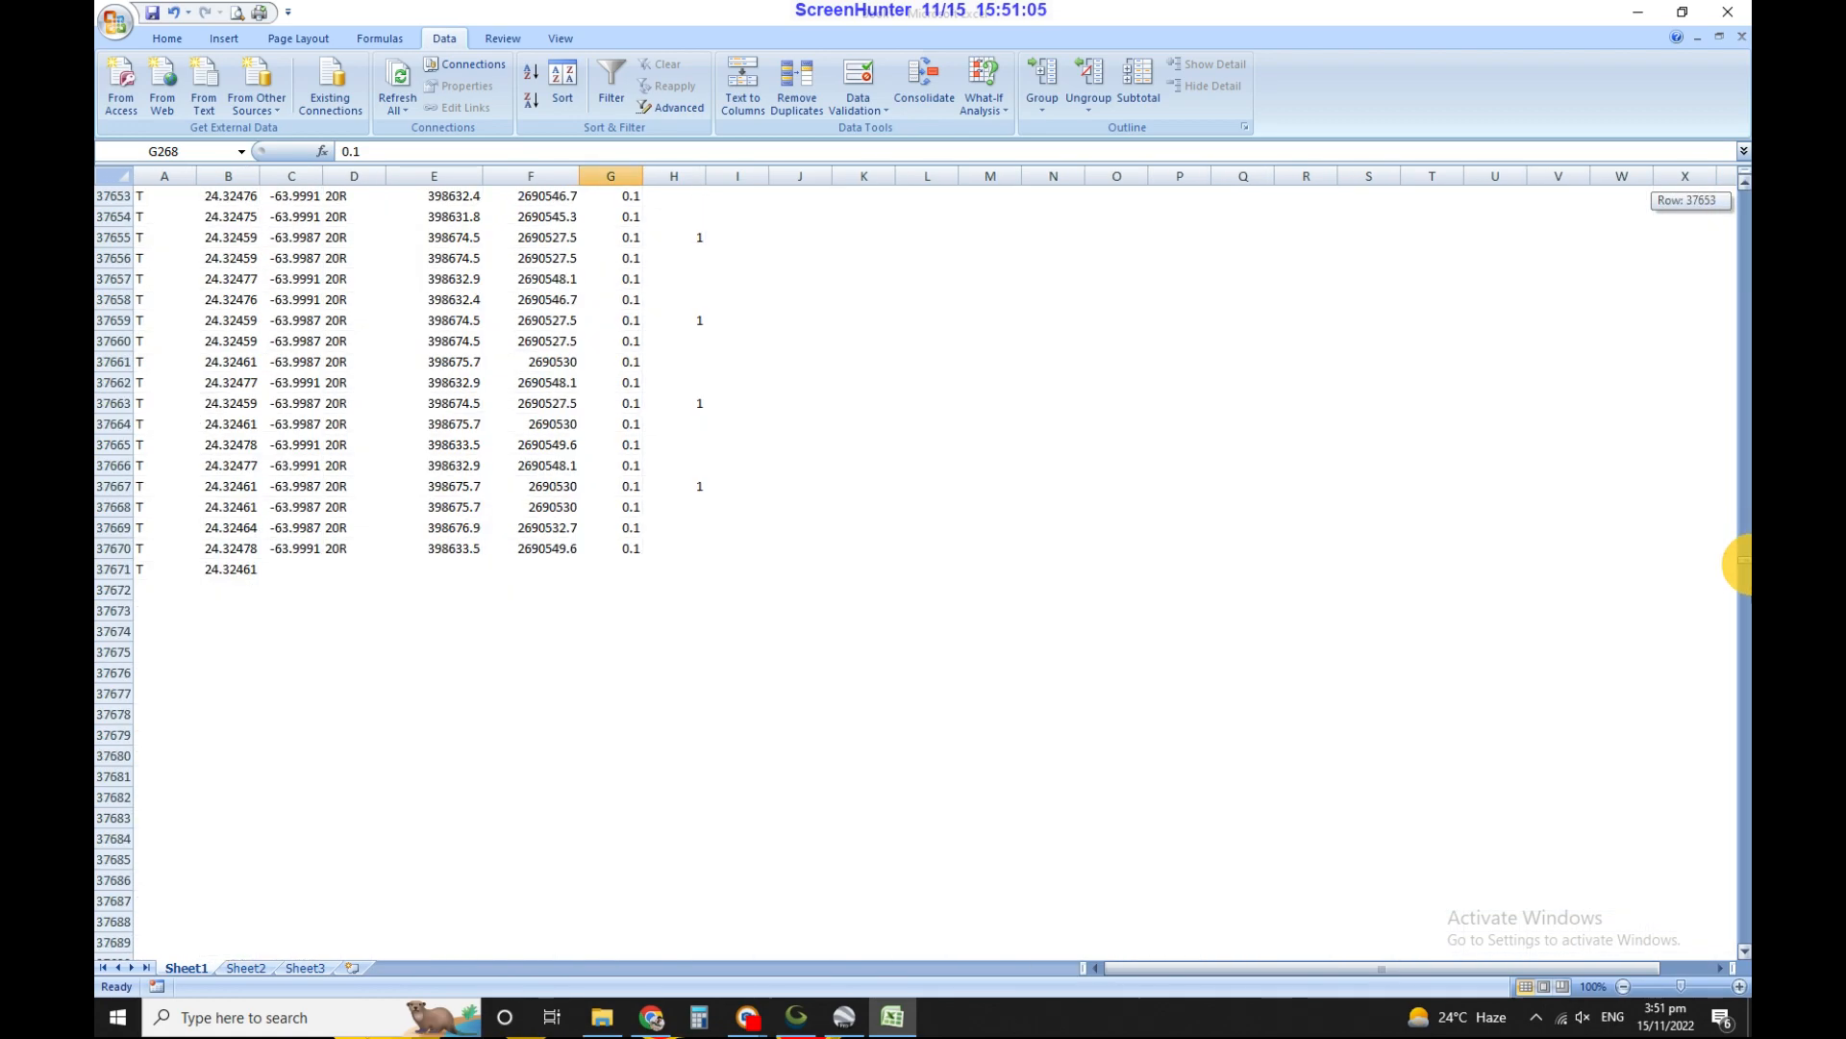
left_click_drag(1742, 692, 1742, 919)
left_click_drag(1737, 989, 1542, 990)
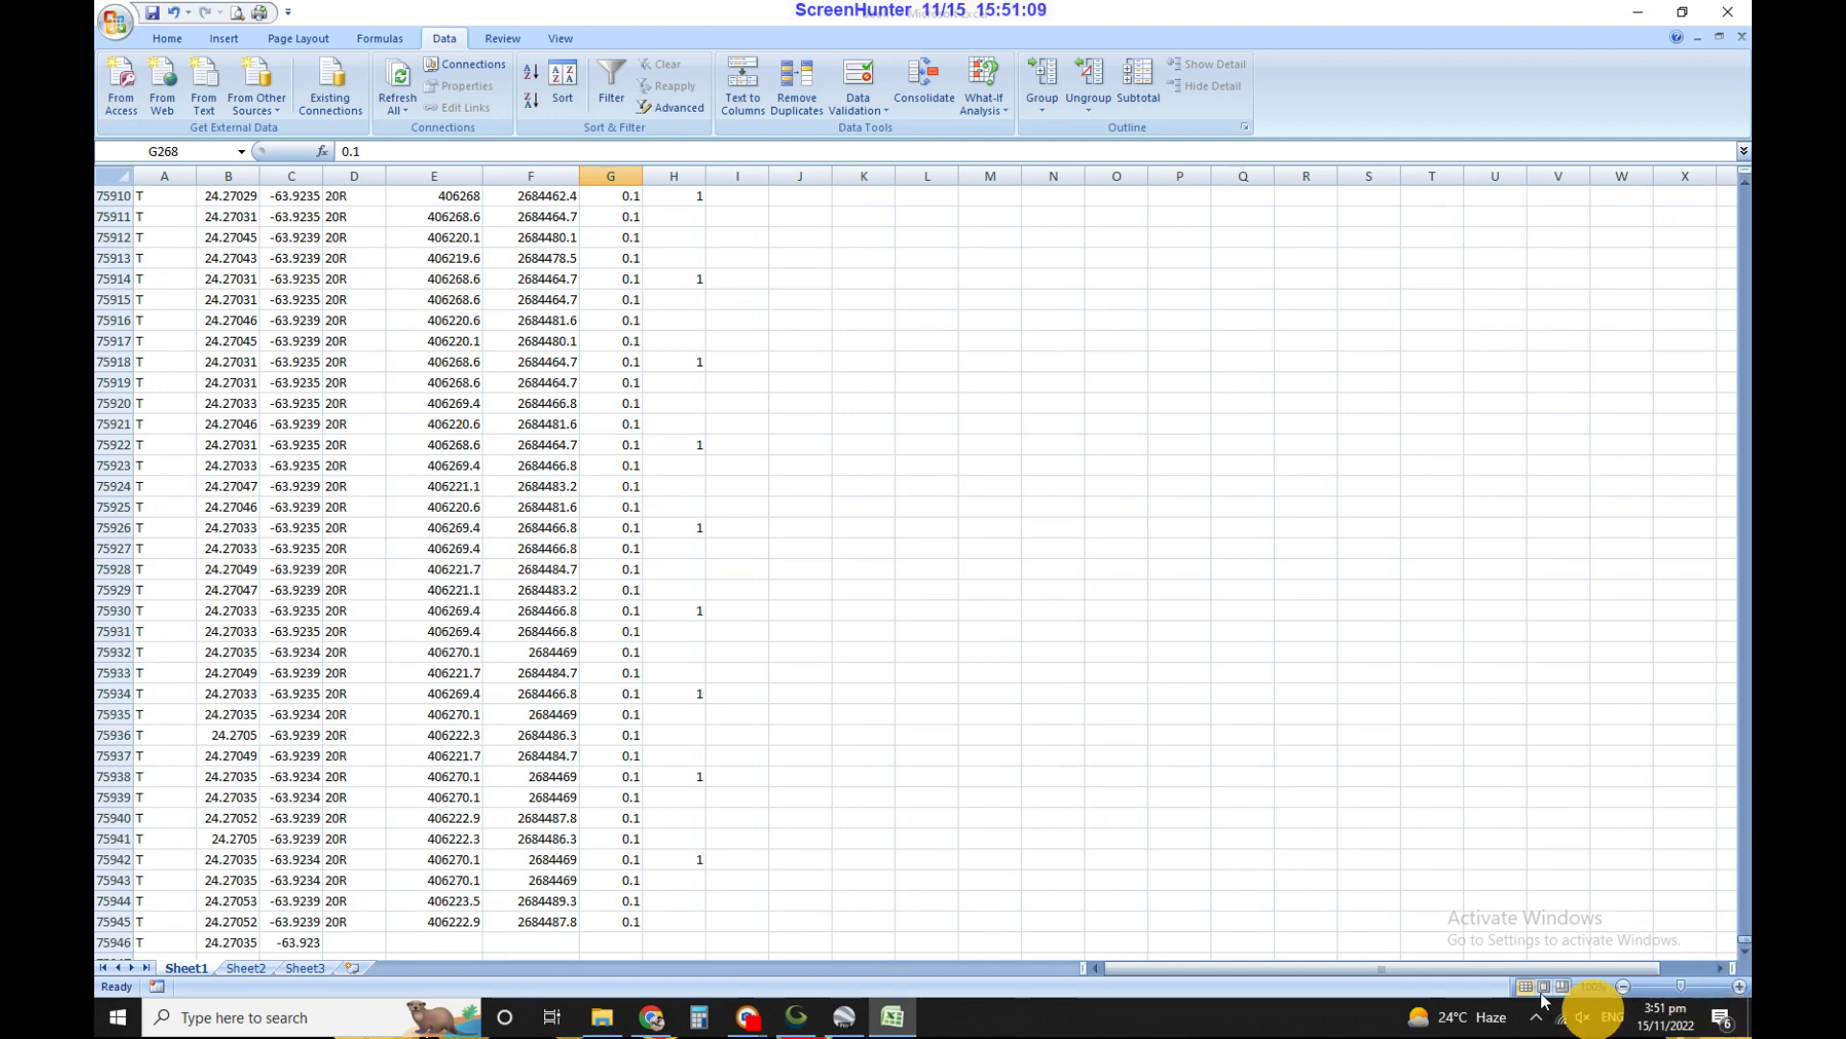
scroll(1236, 754, "down", 7)
scroll(1115, 666, "up", 9)
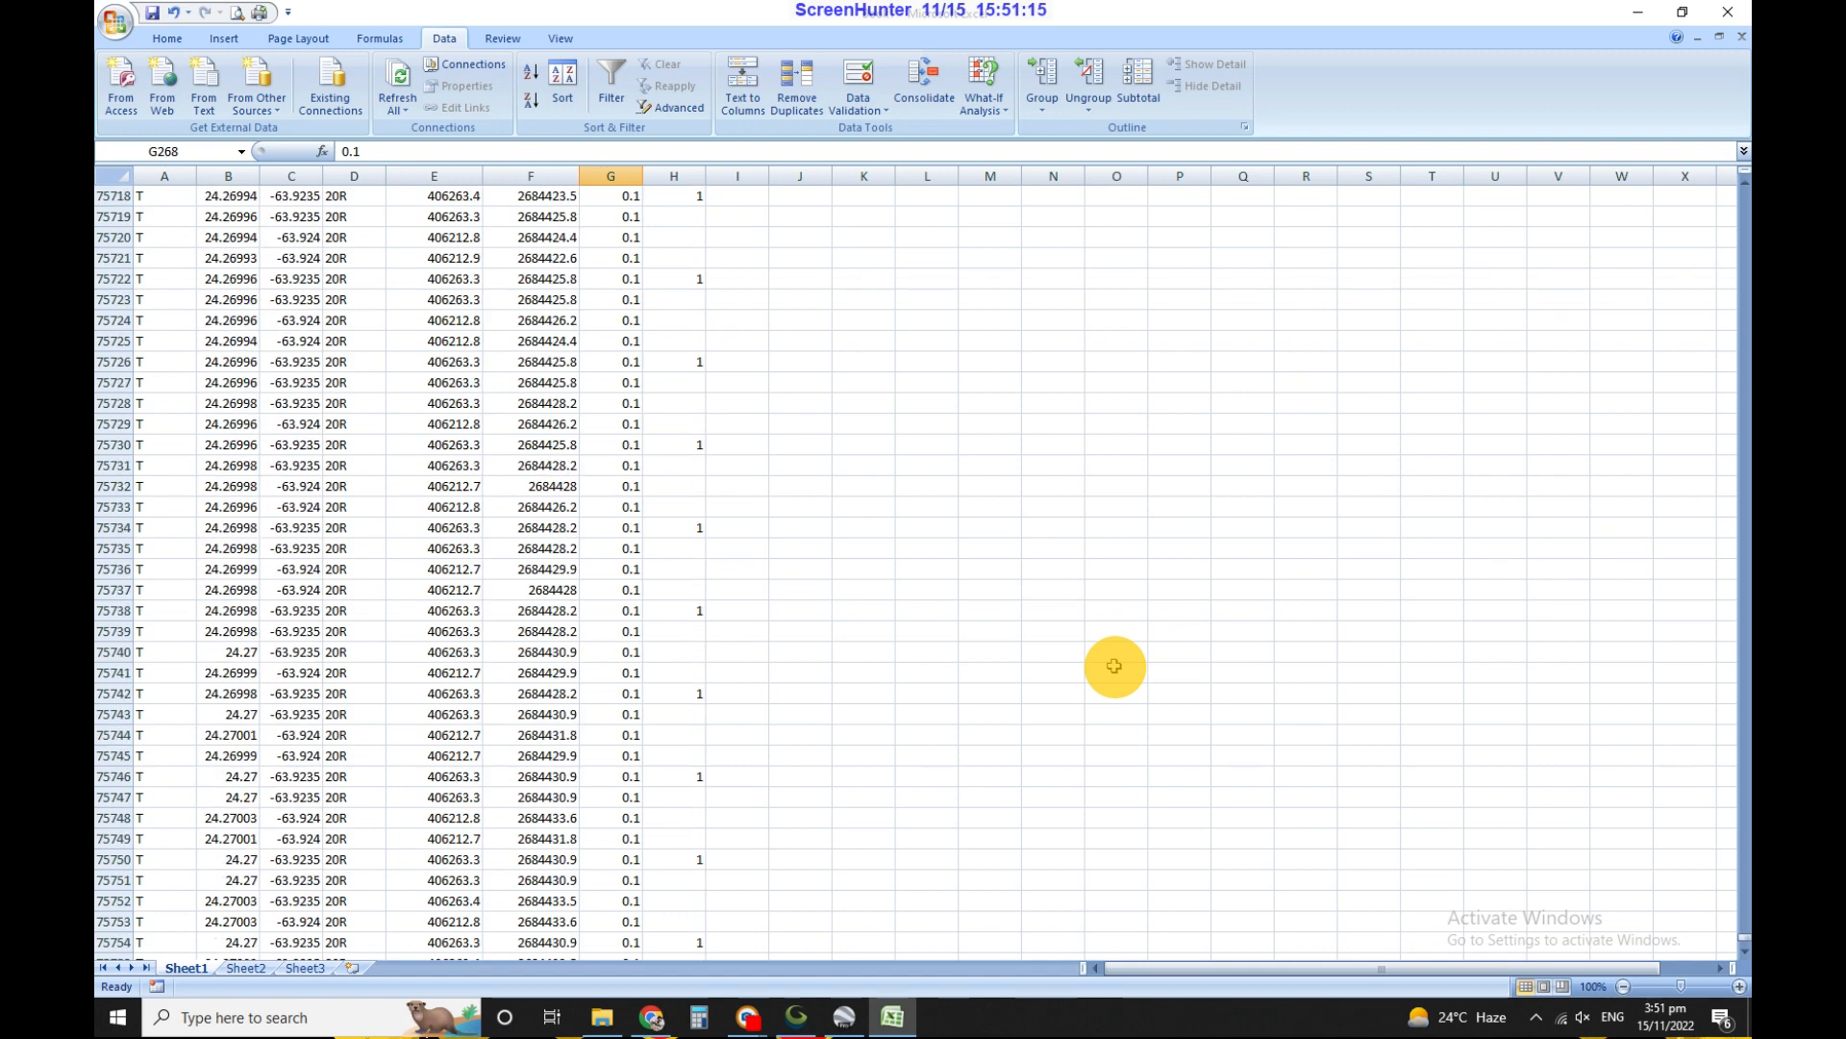
scroll(1115, 665, "up", 5)
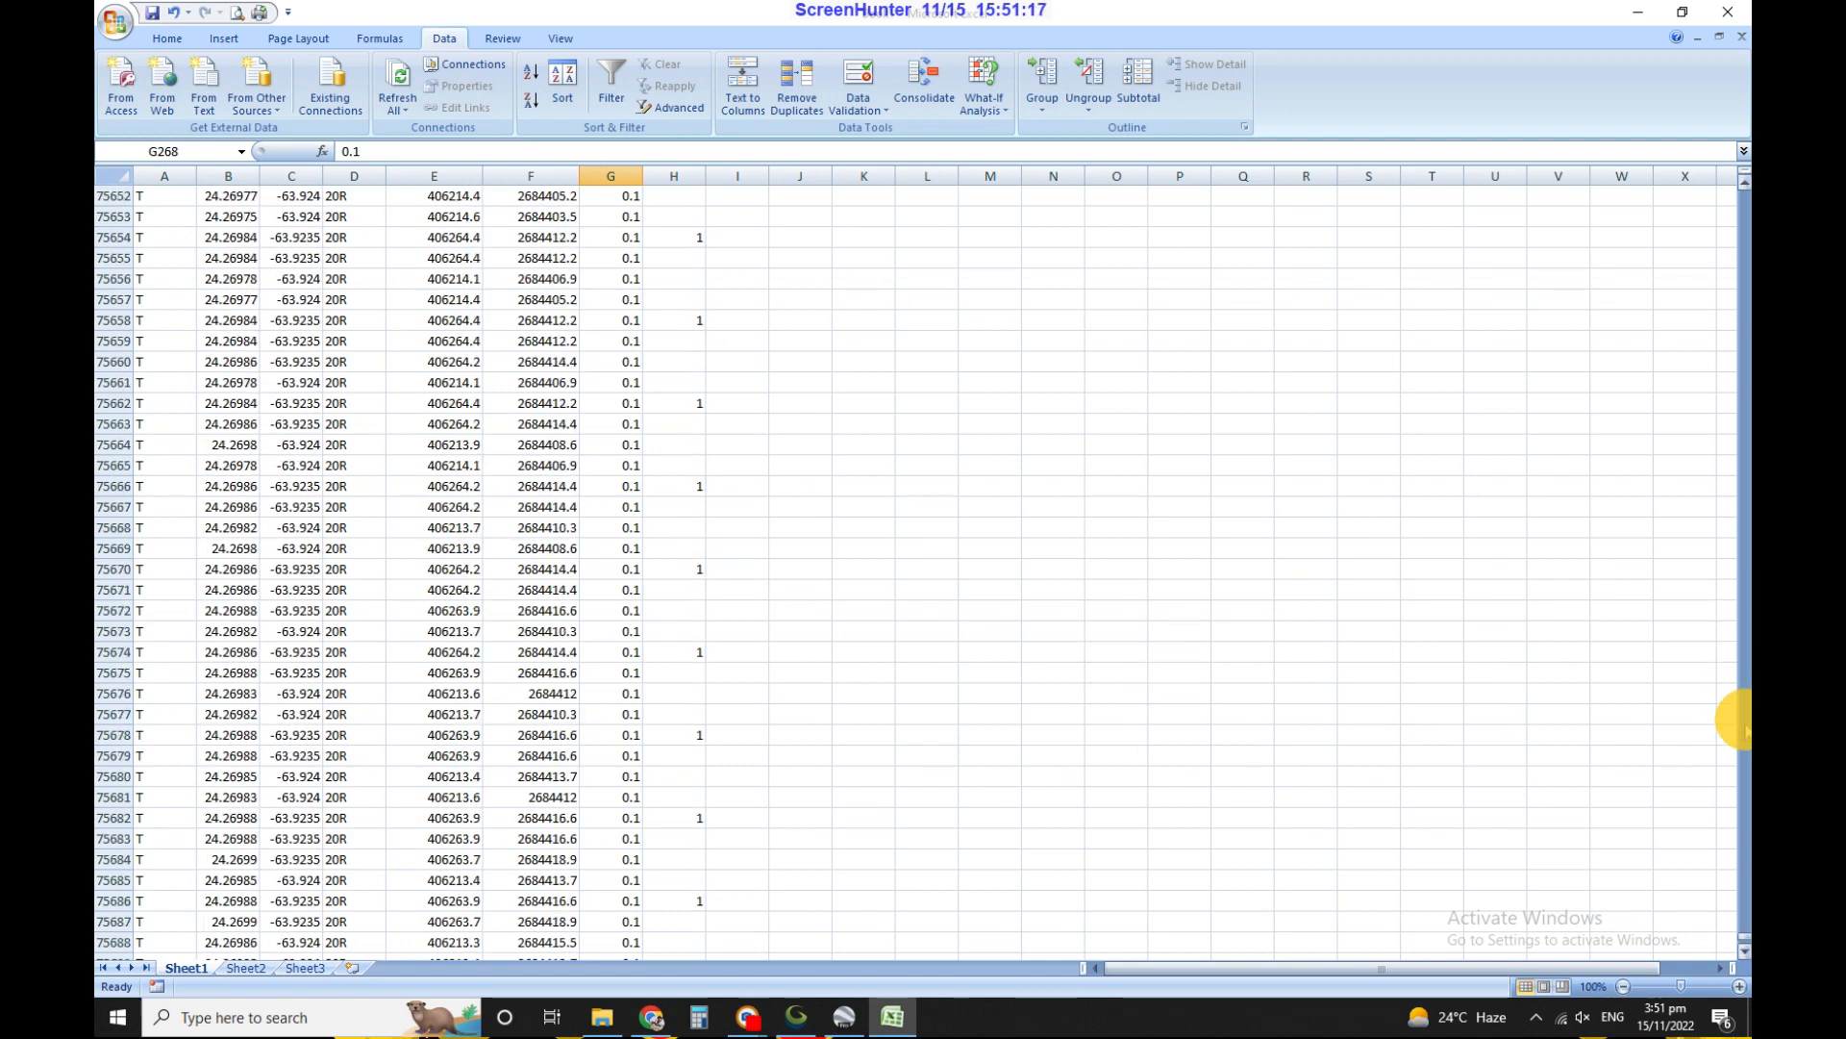
- Return to the header row of the converted data and review the UTM easting, northing and altitude values in the first rows
left_click(1743, 932)
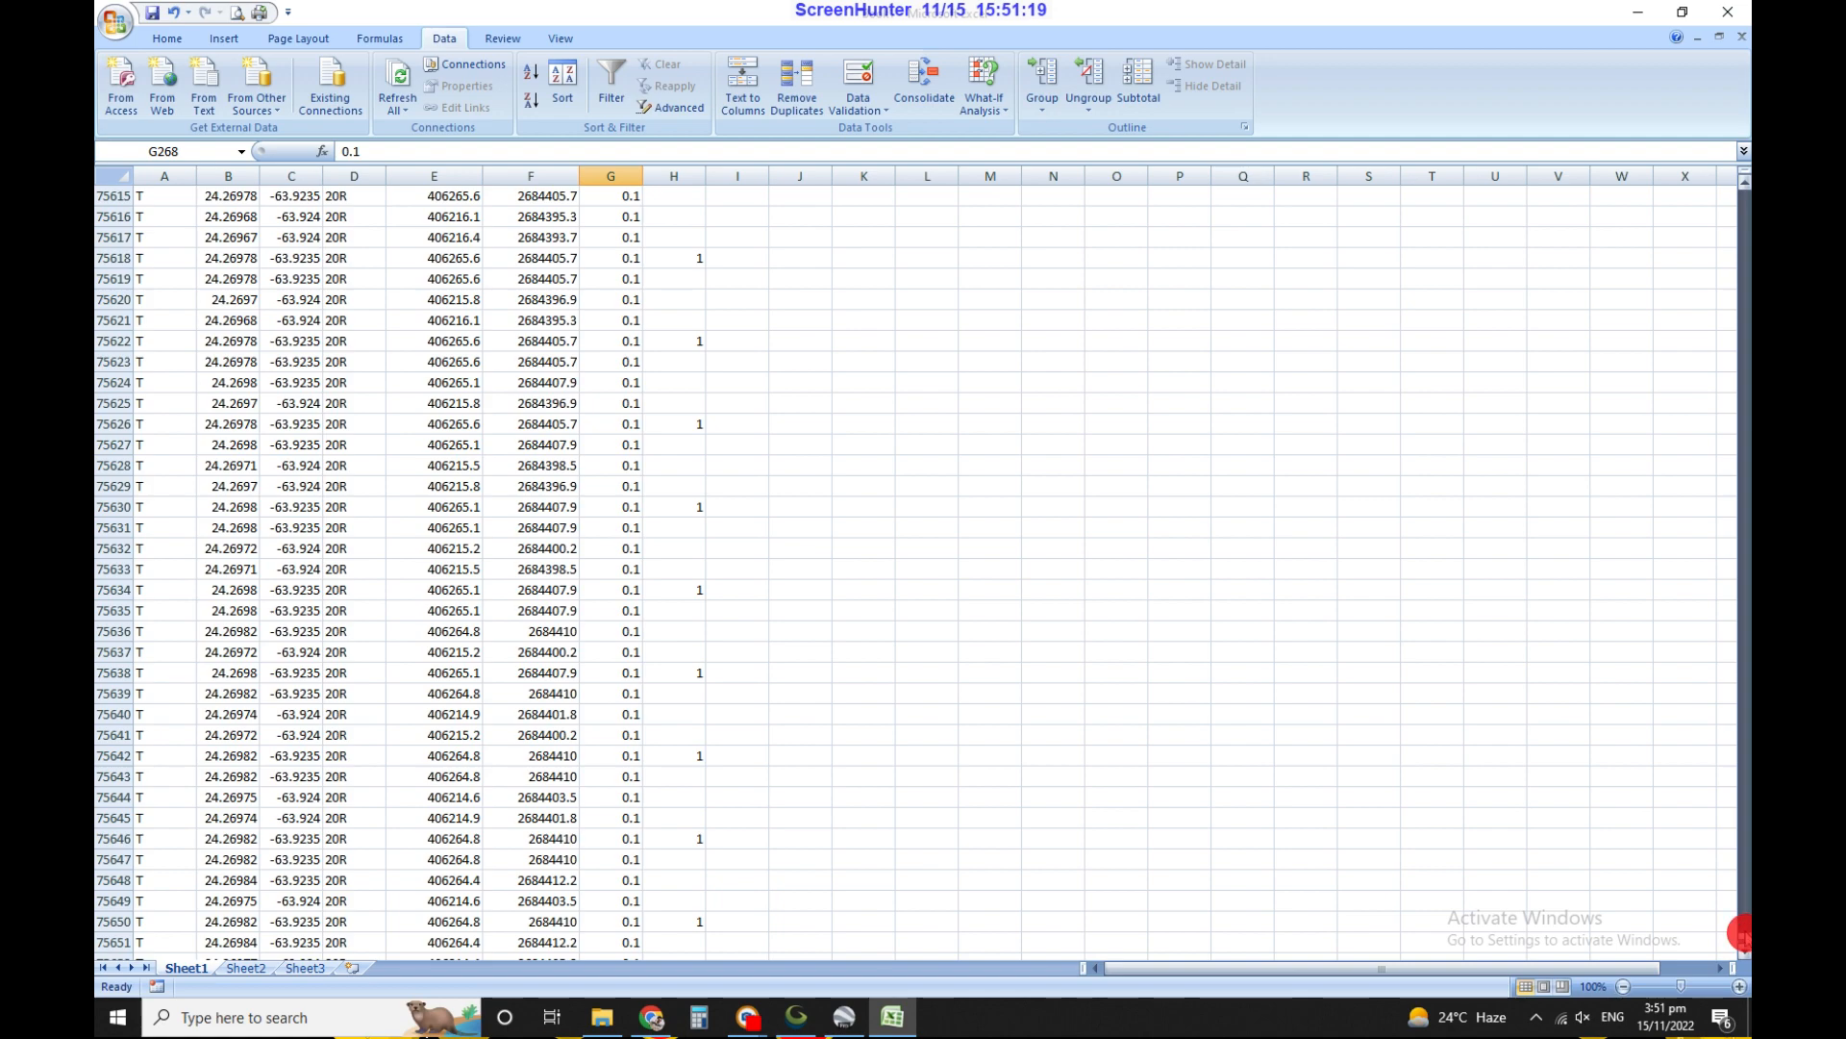
left_click(1742, 852)
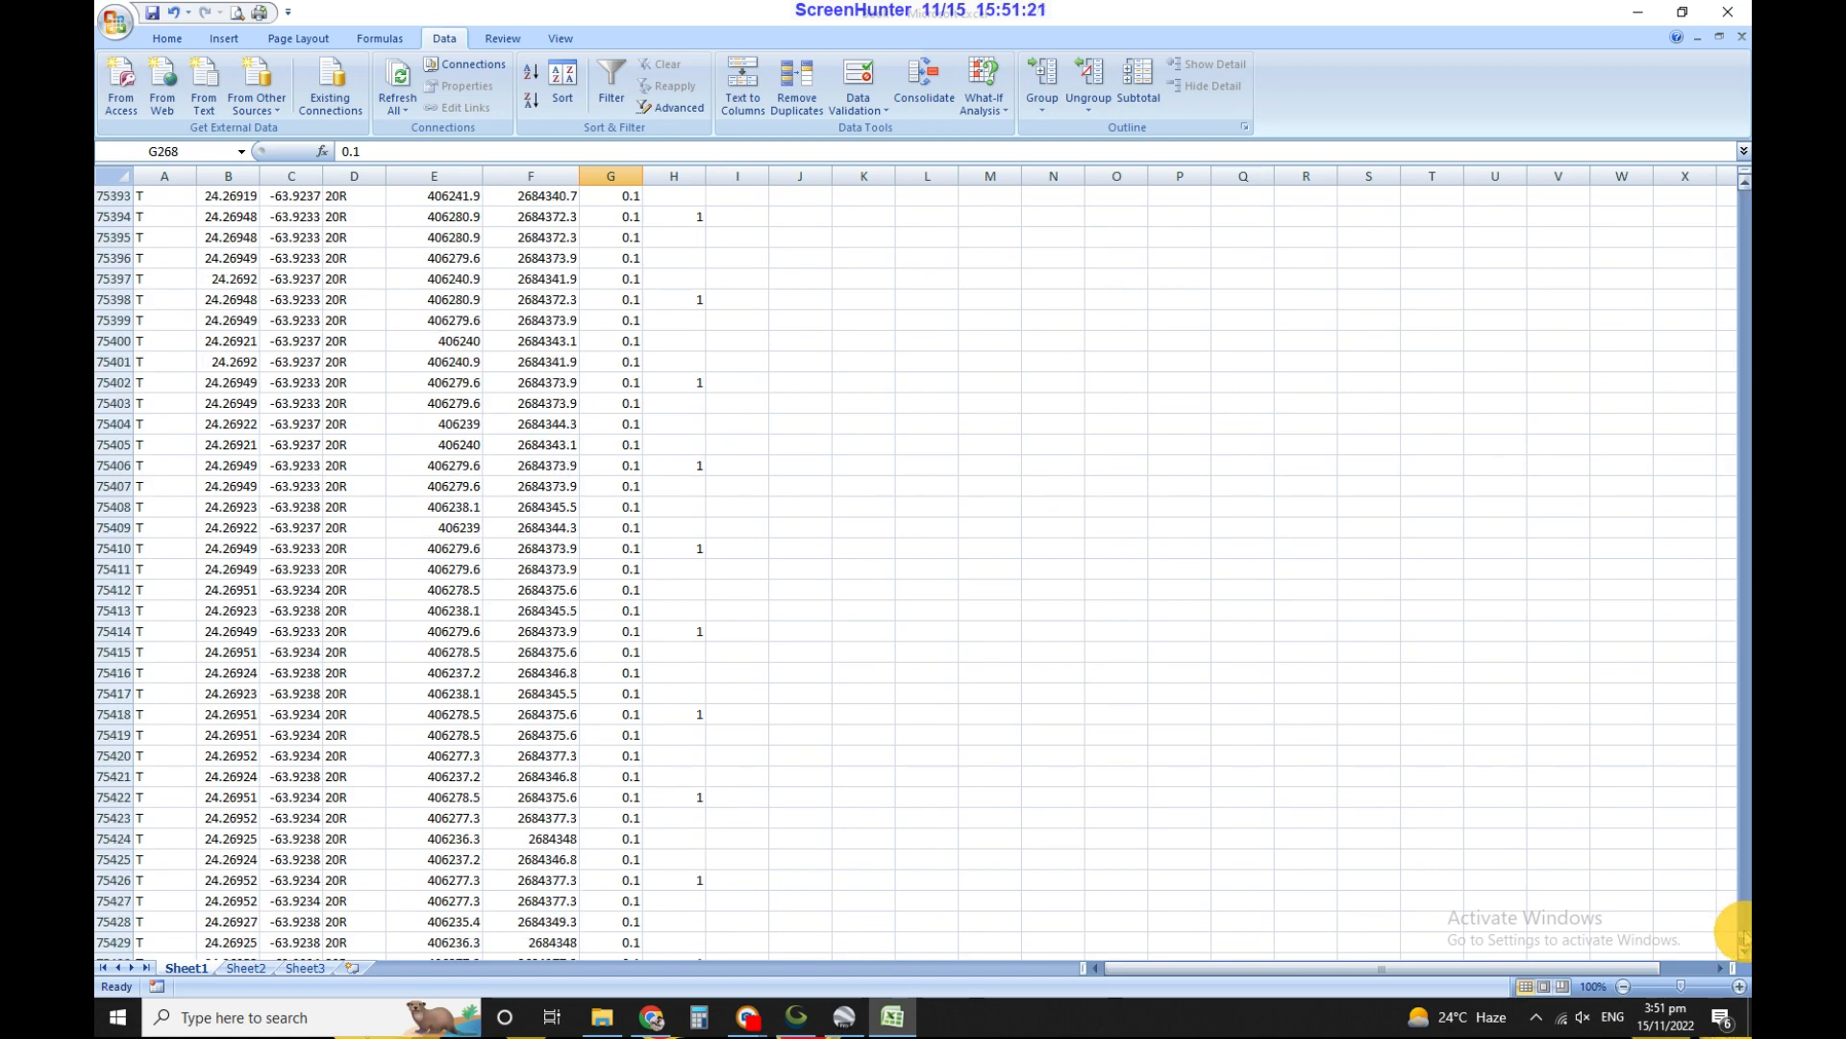
left_click_drag(1744, 938, 1736, 192)
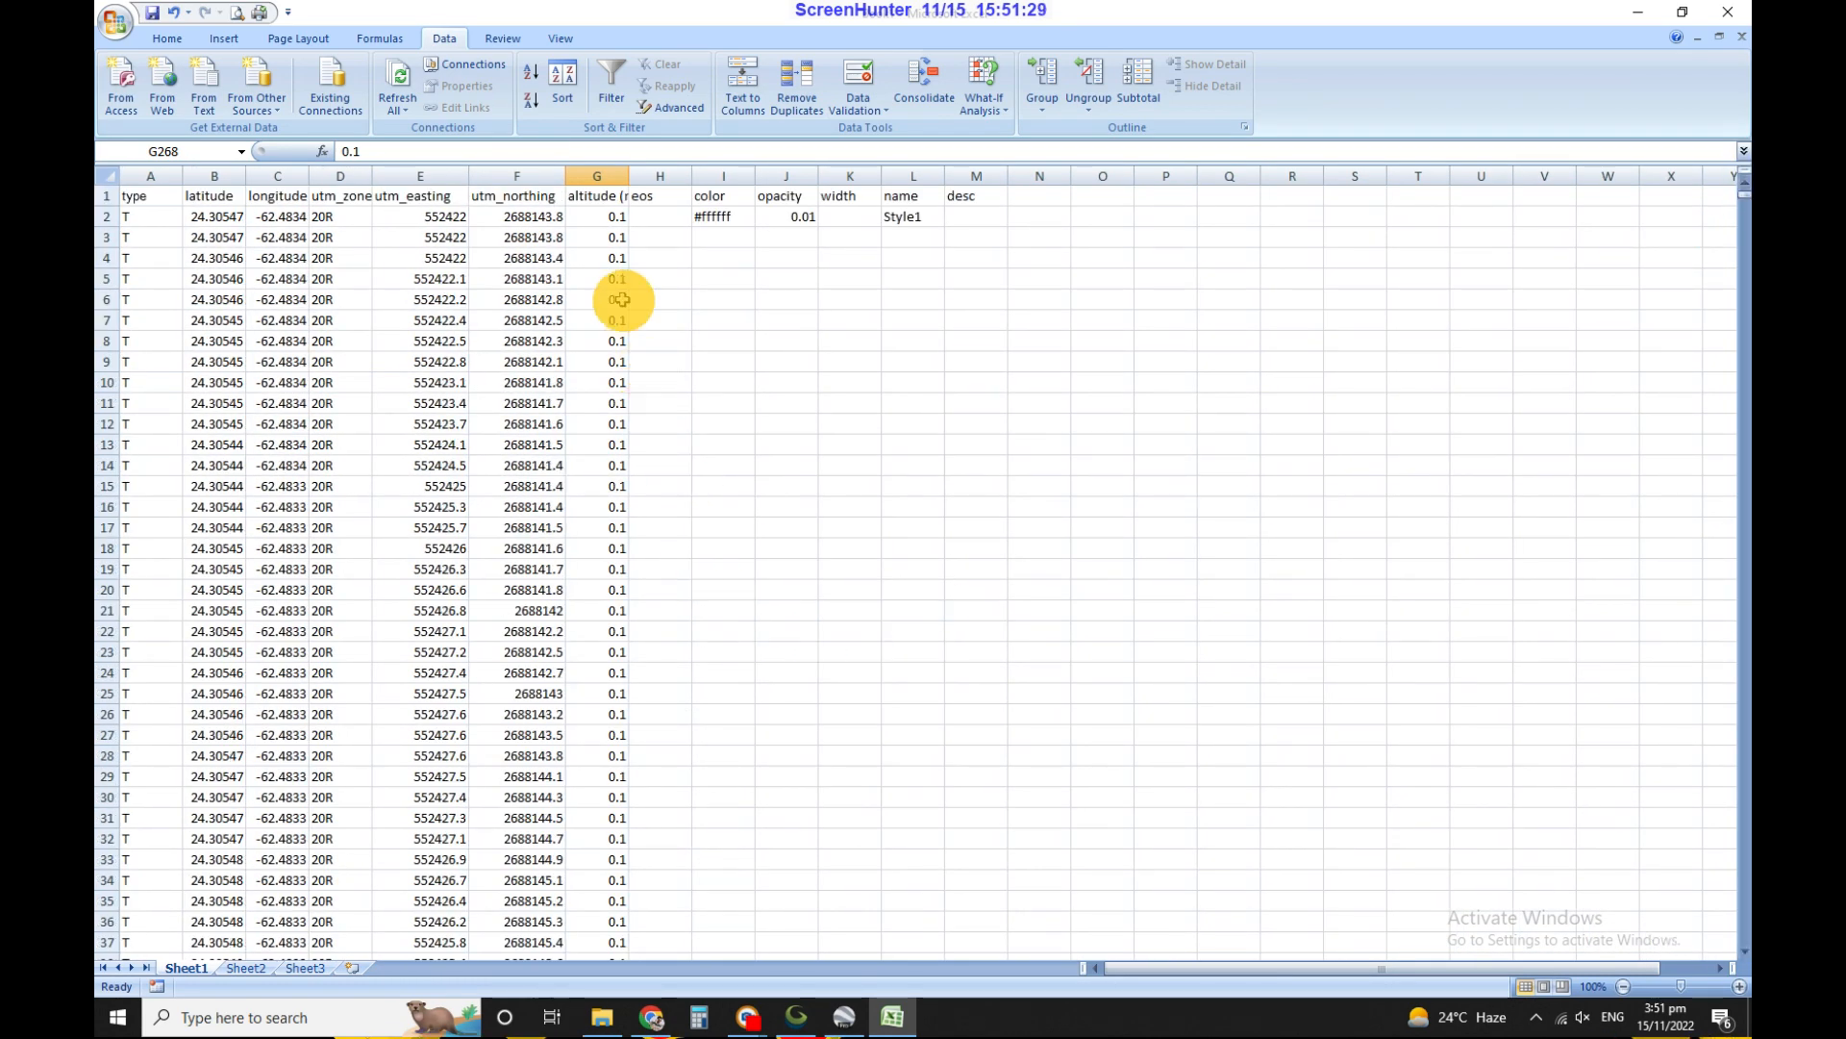
scroll(736, 514, "down", 20)
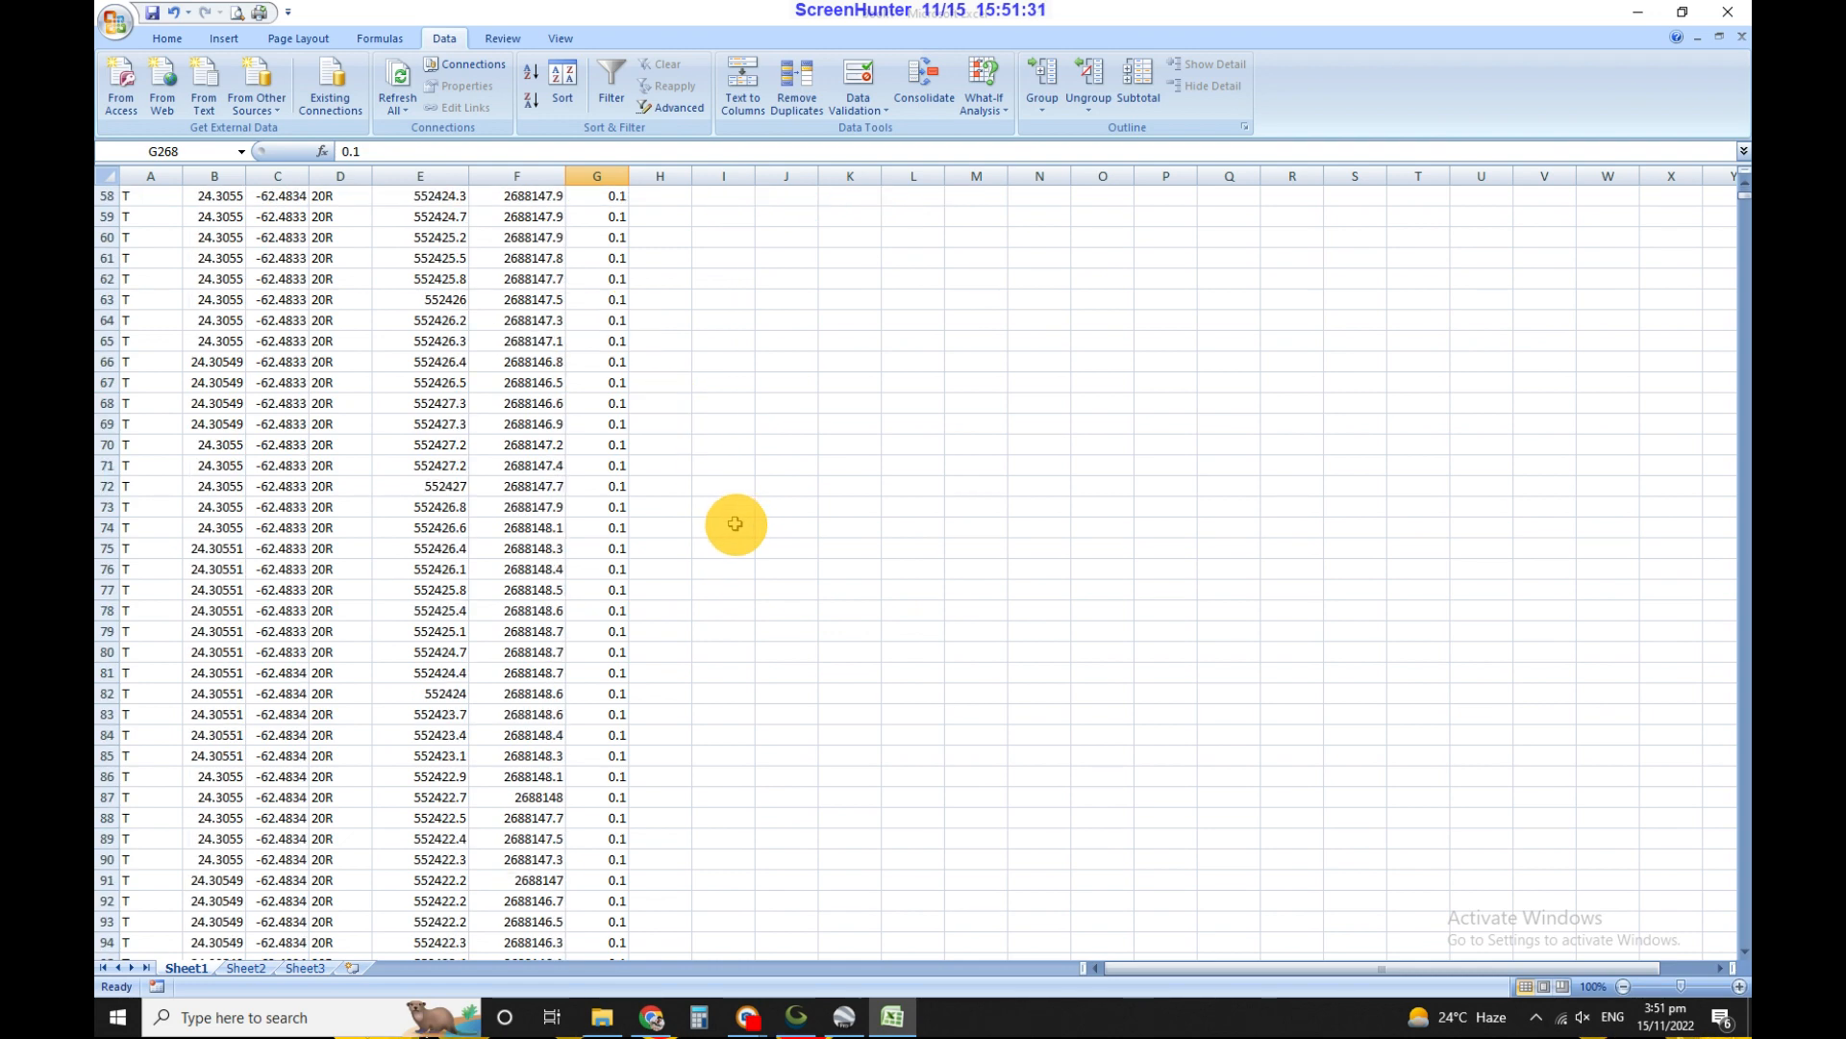
scroll(736, 513, "down", 20)
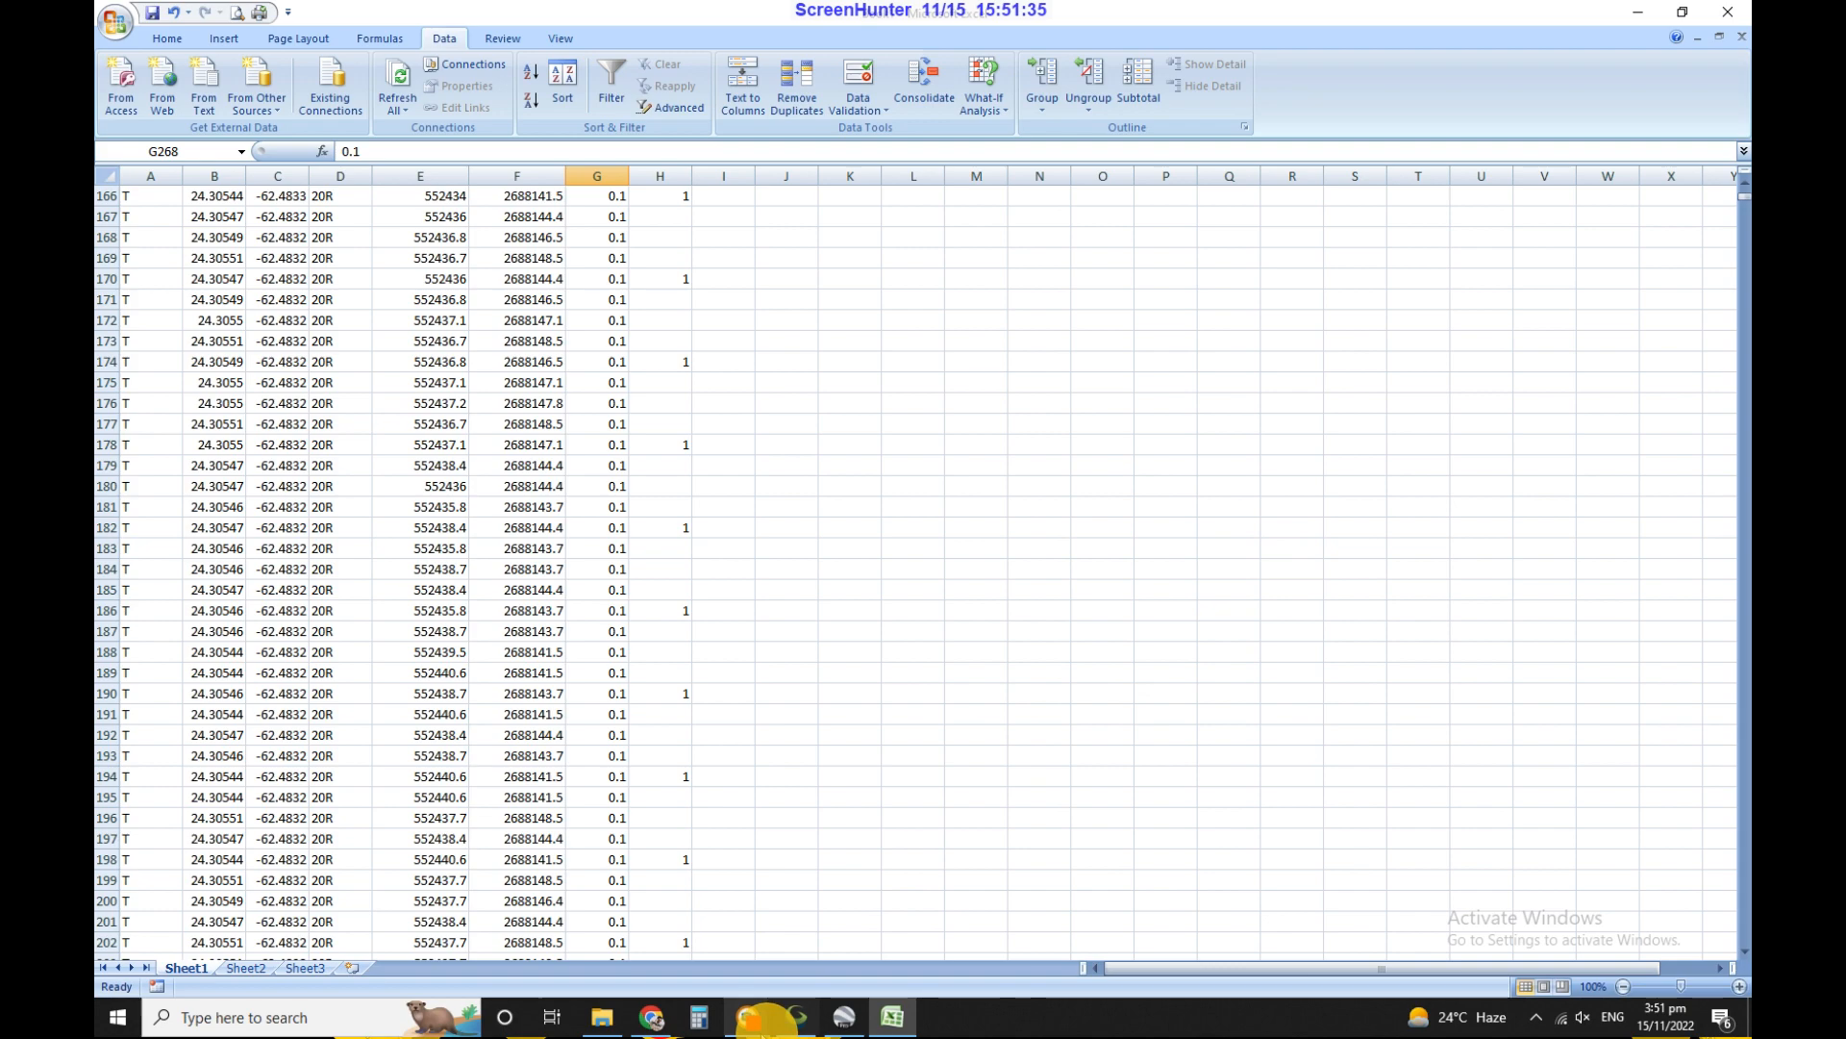
mouse_move(756, 1026)
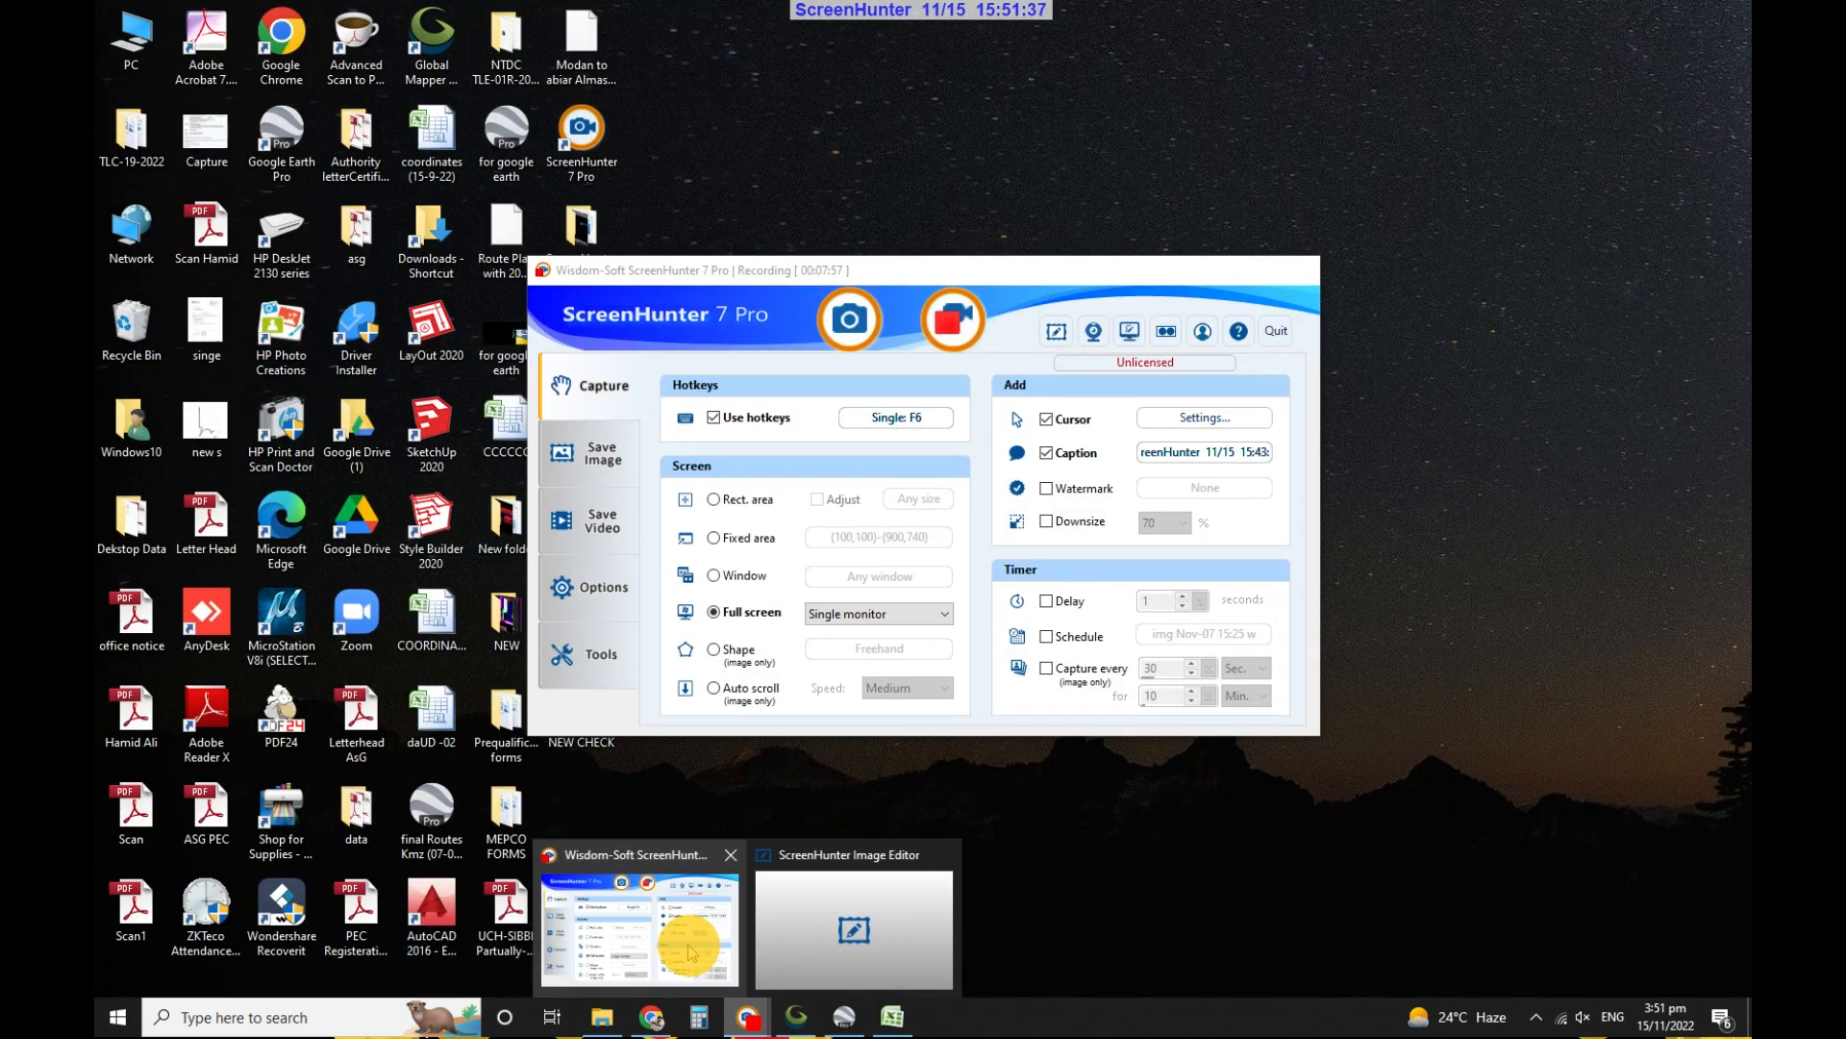